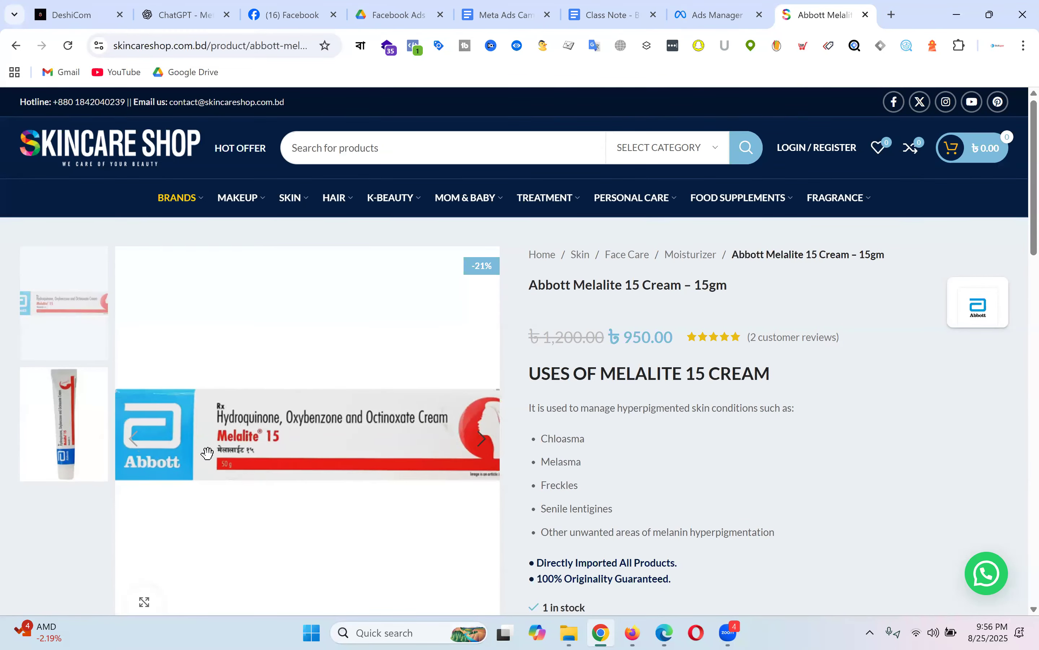
Step: View the Abbott Melalite 15 Cream gallery, switching between the tube photo and the box photo
{"action": "left_click", "coordinate": [65, 434]}
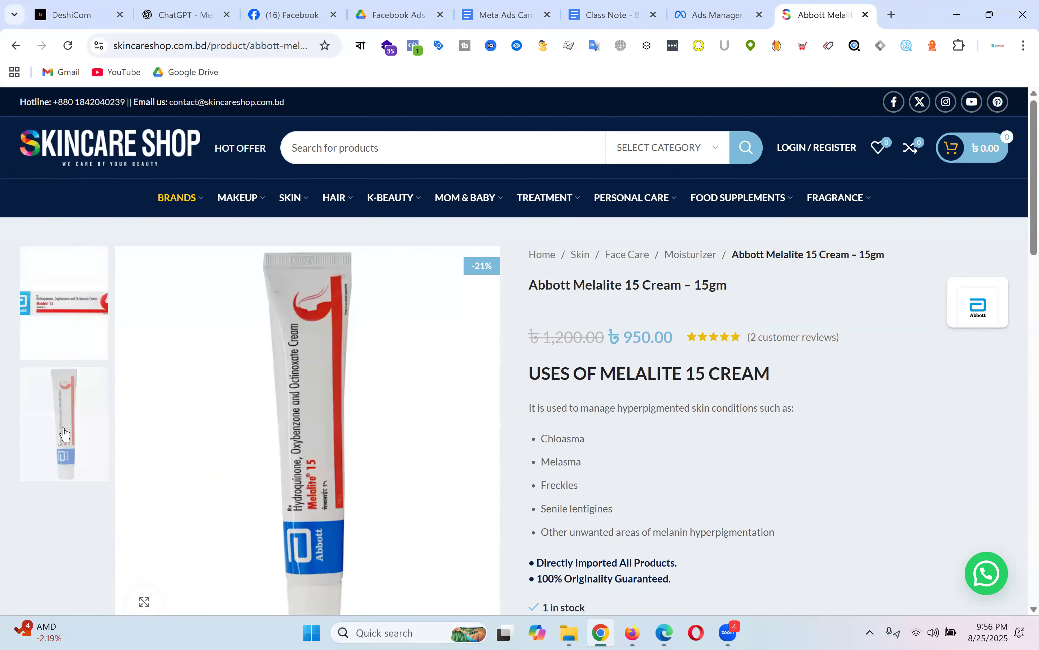
{"action": "scroll", "coordinate": [462, 383], "scroll_direction": "down", "scroll_amount": 3}
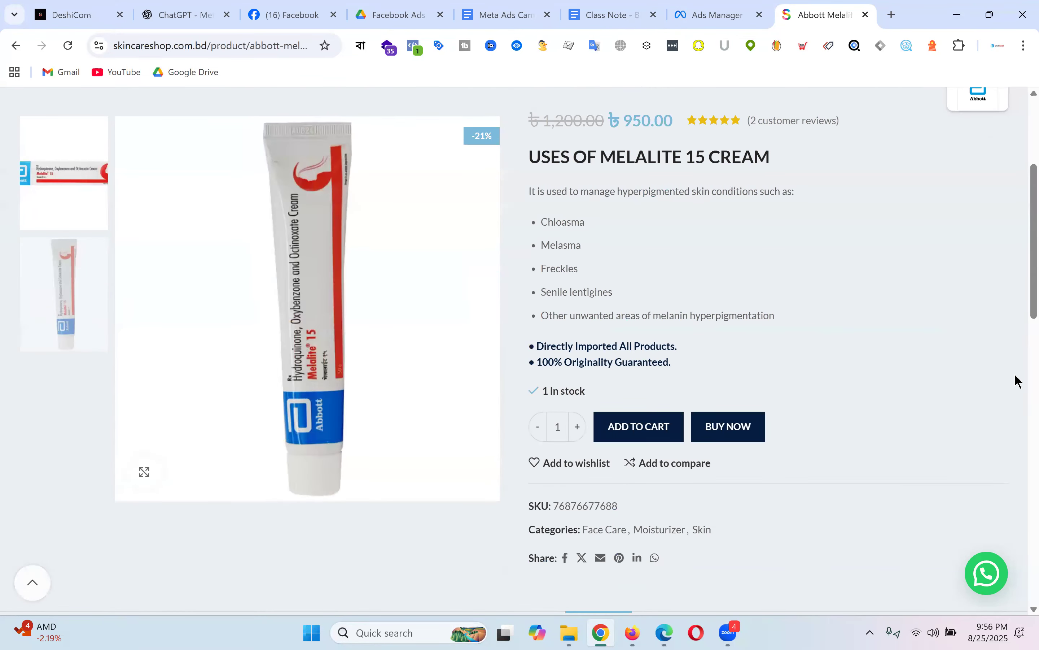
{"action": "scroll", "coordinate": [1014, 374], "scroll_direction": "up", "scroll_amount": 3}
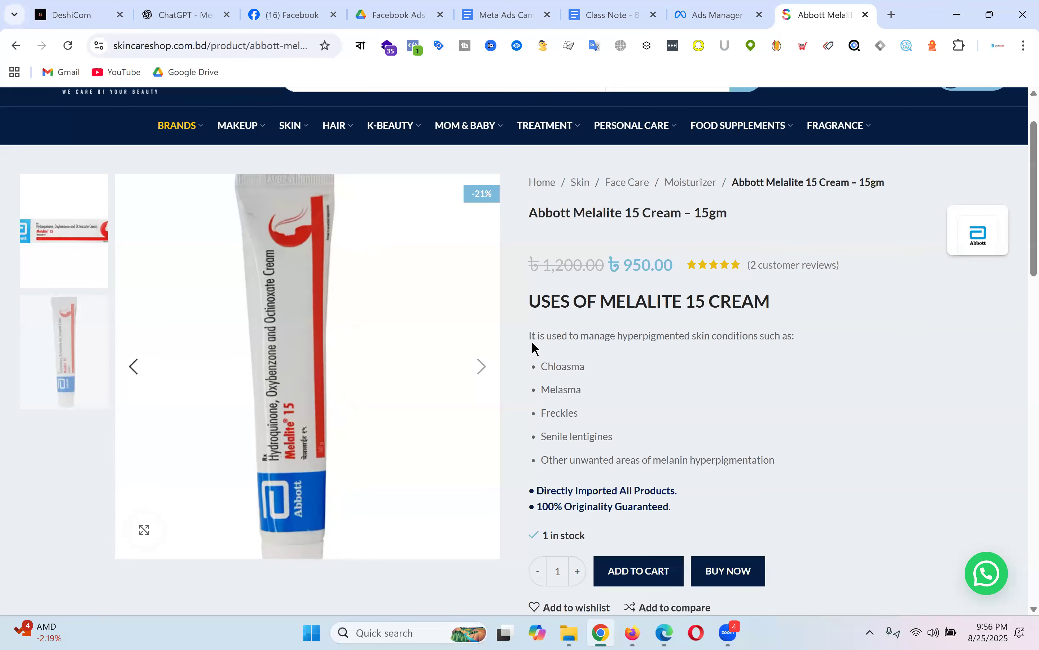
{"action": "left_click", "coordinate": [72, 251]}
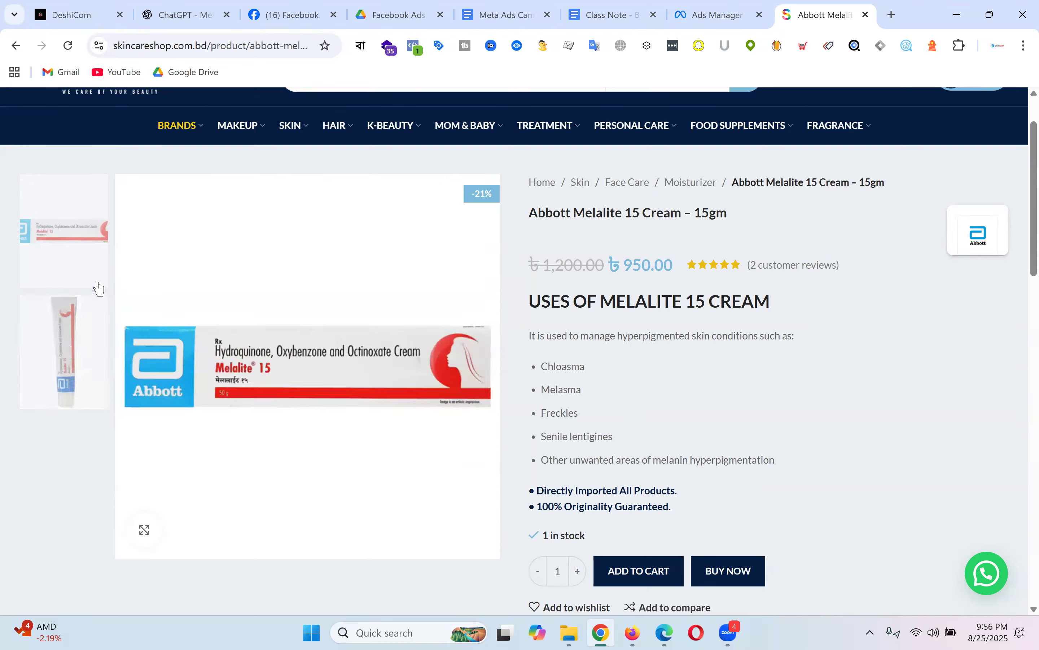
{"action": "scroll", "coordinate": [869, 382], "scroll_direction": "down", "scroll_amount": 1}
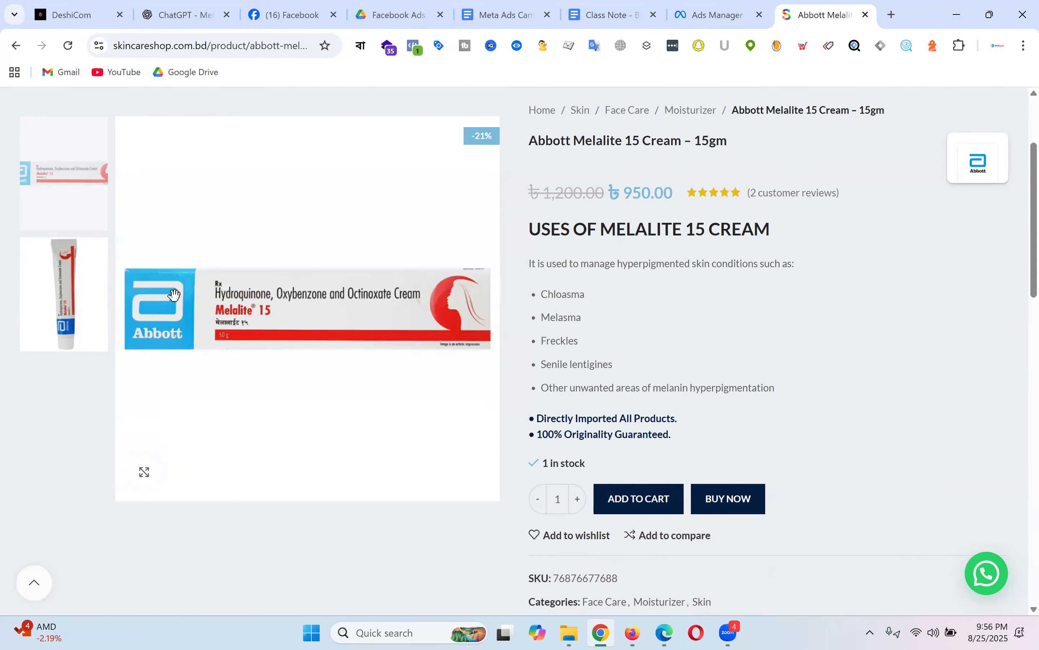
{"action": "scroll", "coordinate": [7, 260], "scroll_direction": "up", "scroll_amount": 3}
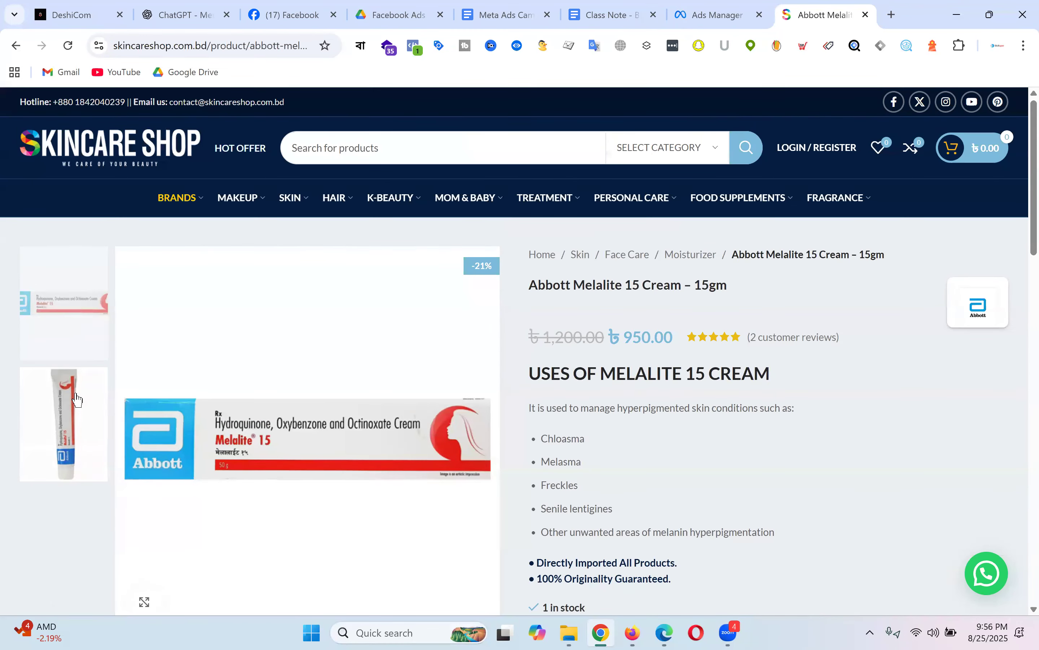
{"action": "left_click", "coordinate": [74, 399]}
{"action": "scroll", "coordinate": [713, 339], "scroll_direction": "down", "scroll_amount": 3}
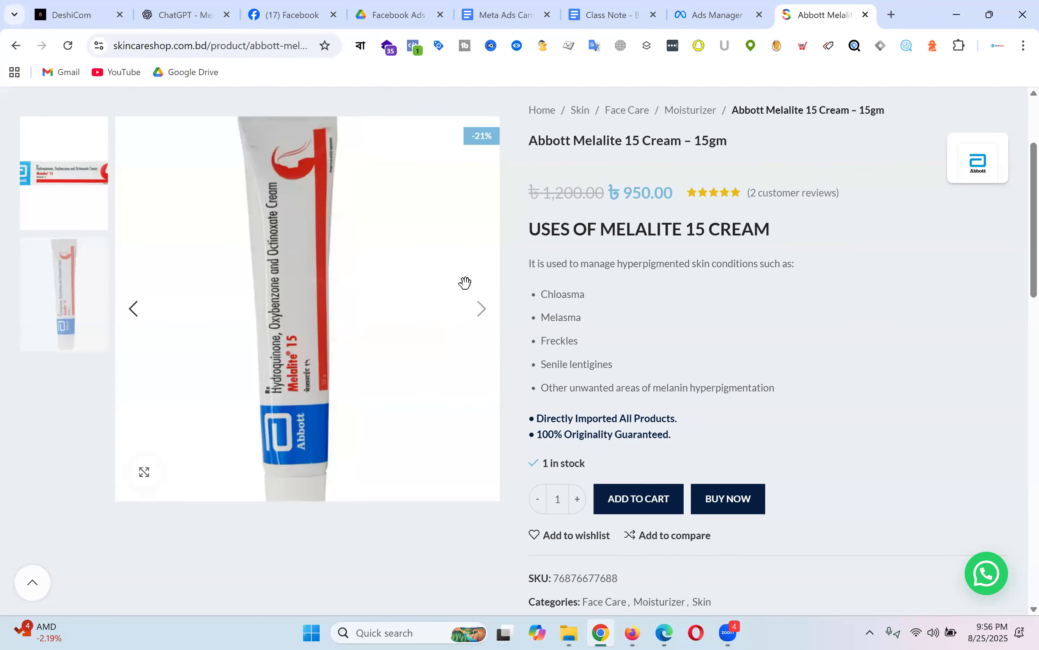
{"action": "scroll", "coordinate": [938, 282], "scroll_direction": "up", "scroll_amount": 2}
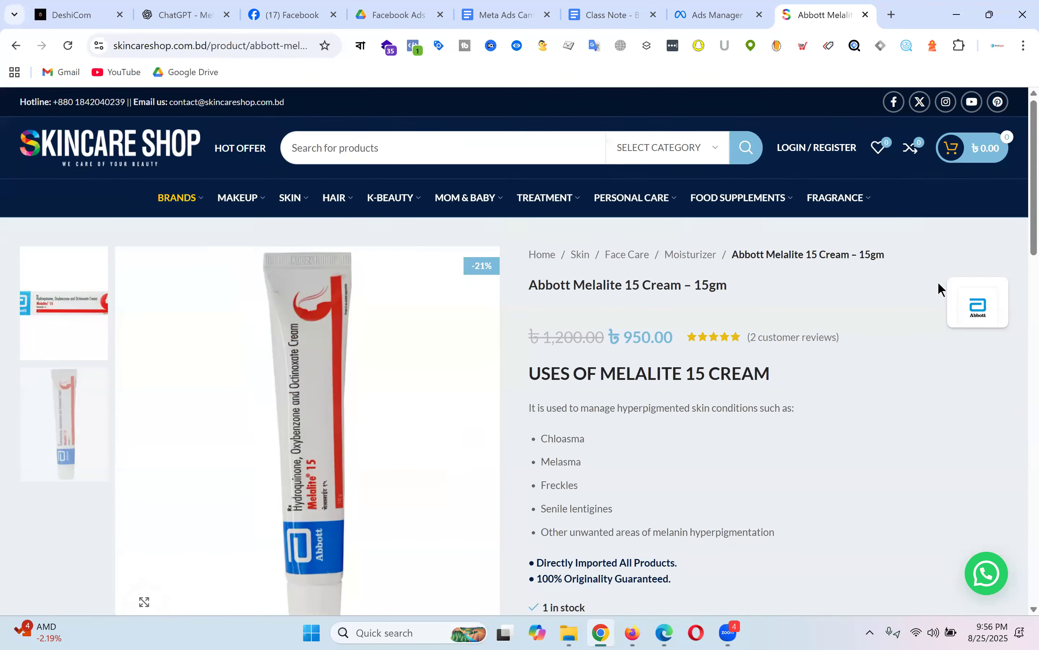
Step: Examine the product's price area, the uses of Melalite 15 Cream, and the import and originality claims by highlighting them
{"action": "scroll", "coordinate": [937, 282], "scroll_direction": "down", "scroll_amount": 1}
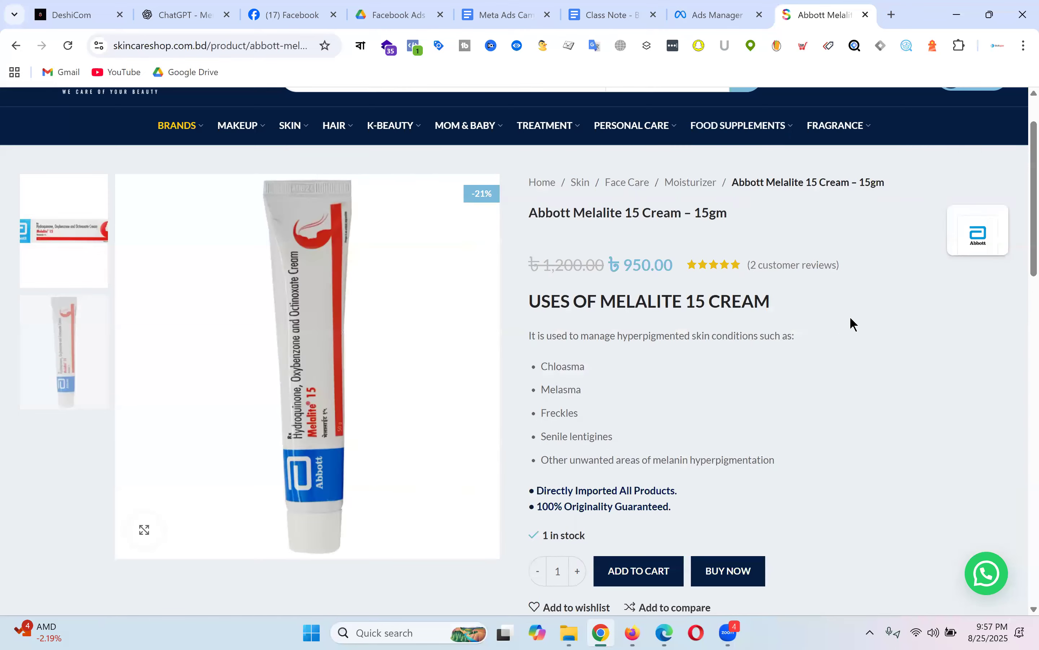
{"action": "scroll", "coordinate": [855, 314], "scroll_direction": "down", "scroll_amount": 2}
{"action": "scroll", "coordinate": [861, 302], "scroll_direction": "up", "scroll_amount": 2}
{"action": "left_click_drag", "start_coordinate": [508, 250], "coordinate": [850, 266]}
{"action": "left_click", "coordinate": [876, 275]}
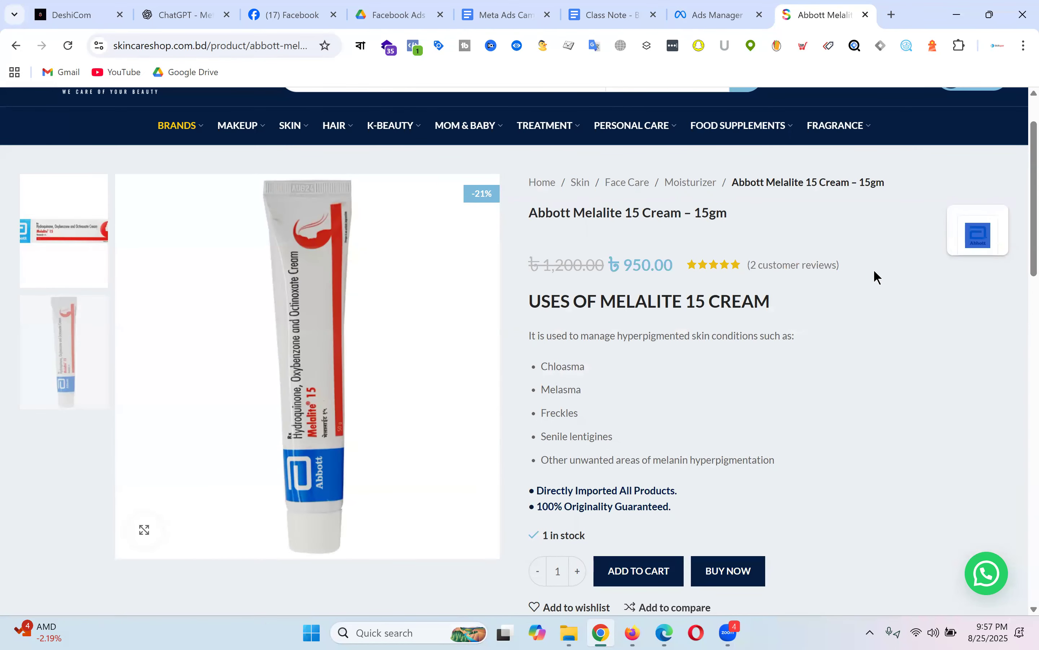
{"action": "scroll", "coordinate": [791, 293], "scroll_direction": "down", "scroll_amount": 2}
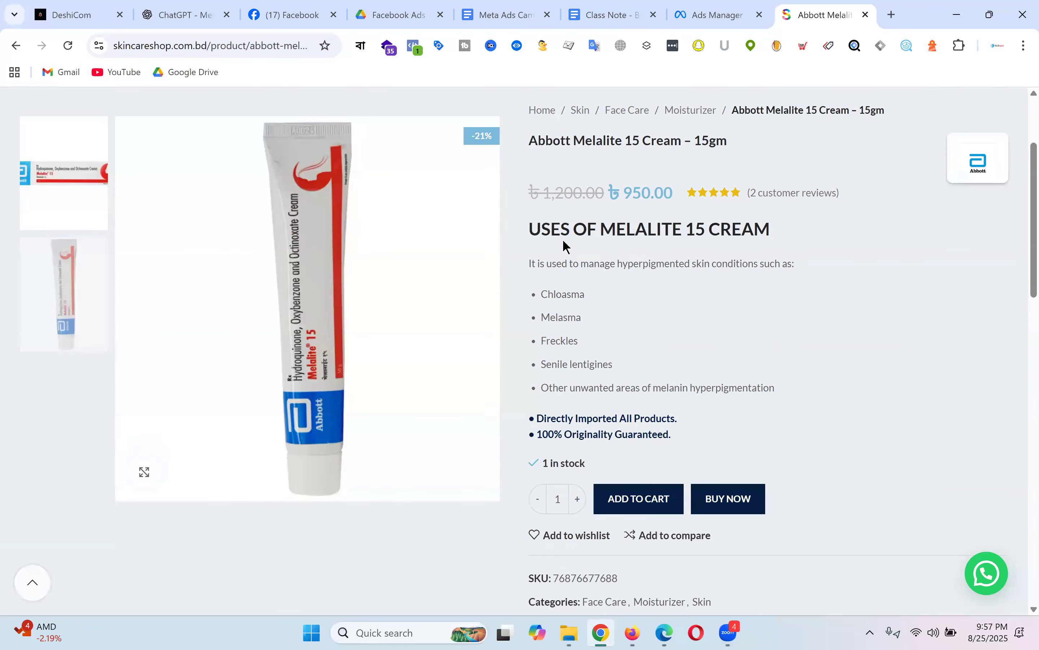
{"action": "left_click_drag", "start_coordinate": [532, 231], "coordinate": [747, 437]}
{"action": "left_click", "coordinate": [706, 434]}
{"action": "left_click", "coordinate": [669, 302]}
{"action": "left_click", "coordinate": [732, 429]}
{"action": "left_click_drag", "start_coordinate": [529, 263], "coordinate": [742, 440]}
{"action": "left_click", "coordinate": [668, 263]}
Step: Open the product's description and copy its full paragraph
{"action": "scroll", "coordinate": [766, 258], "scroll_direction": "down", "scroll_amount": 8}
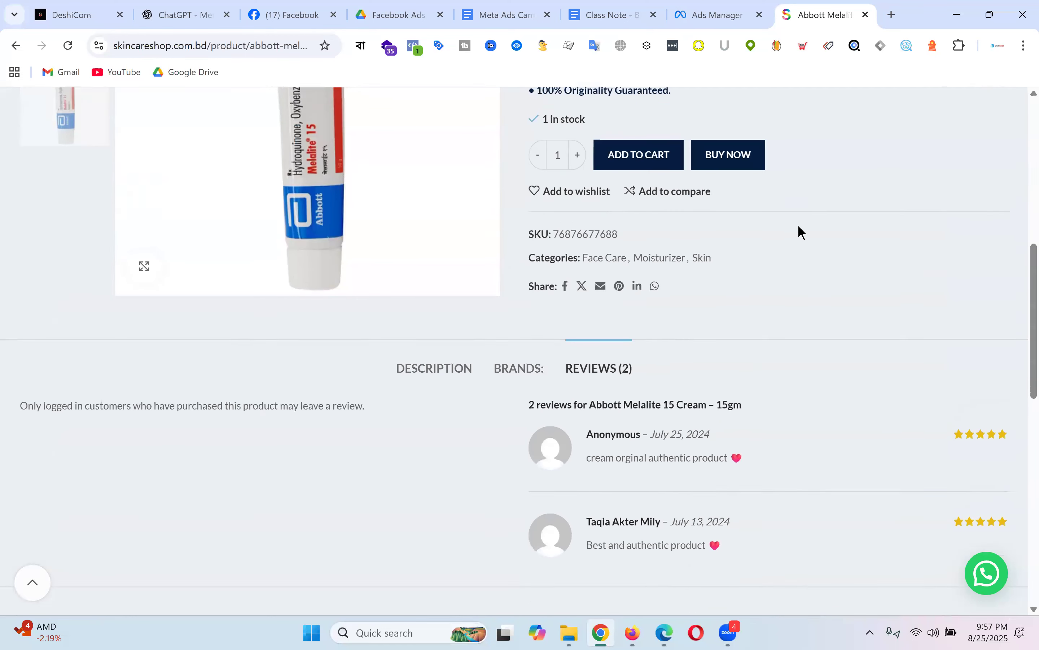
{"action": "scroll", "coordinate": [802, 232], "scroll_direction": "down", "scroll_amount": 2}
{"action": "left_click", "coordinate": [473, 284]}
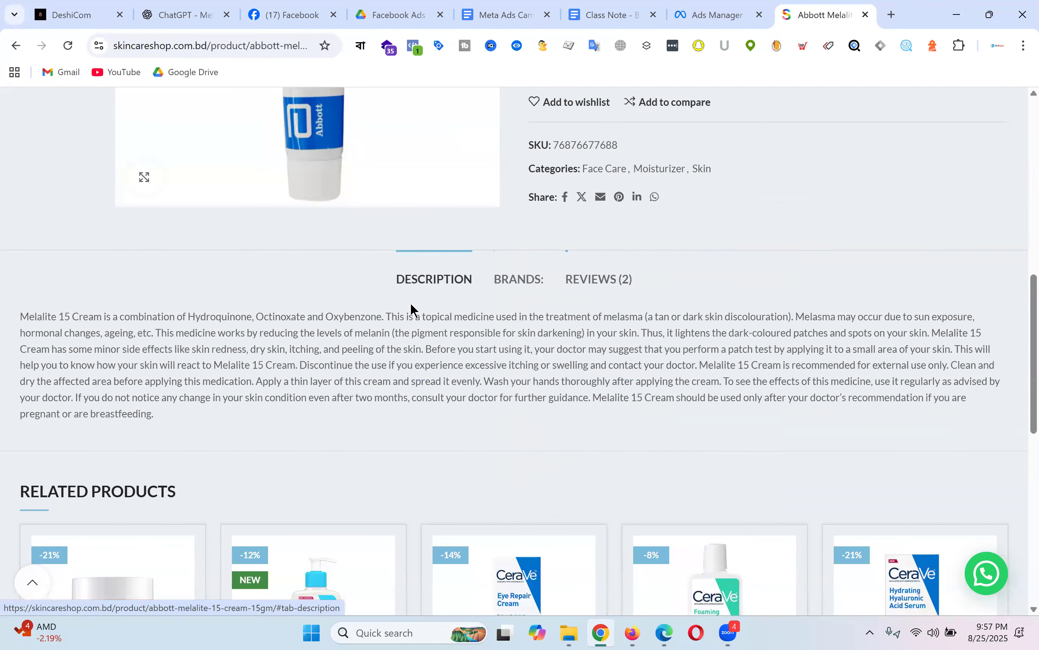
{"action": "mouse_move", "coordinate": [23, 317]}
{"action": "left_mouse_down"}
{"action": "mouse_move", "coordinate": [231, 413]}
{"action": "mouse_move", "coordinate": [63, 387]}
{"action": "mouse_move", "coordinate": [13, 325]}
{"action": "left_mouse_up"}
{"action": "left_click", "coordinate": [326, 420]}
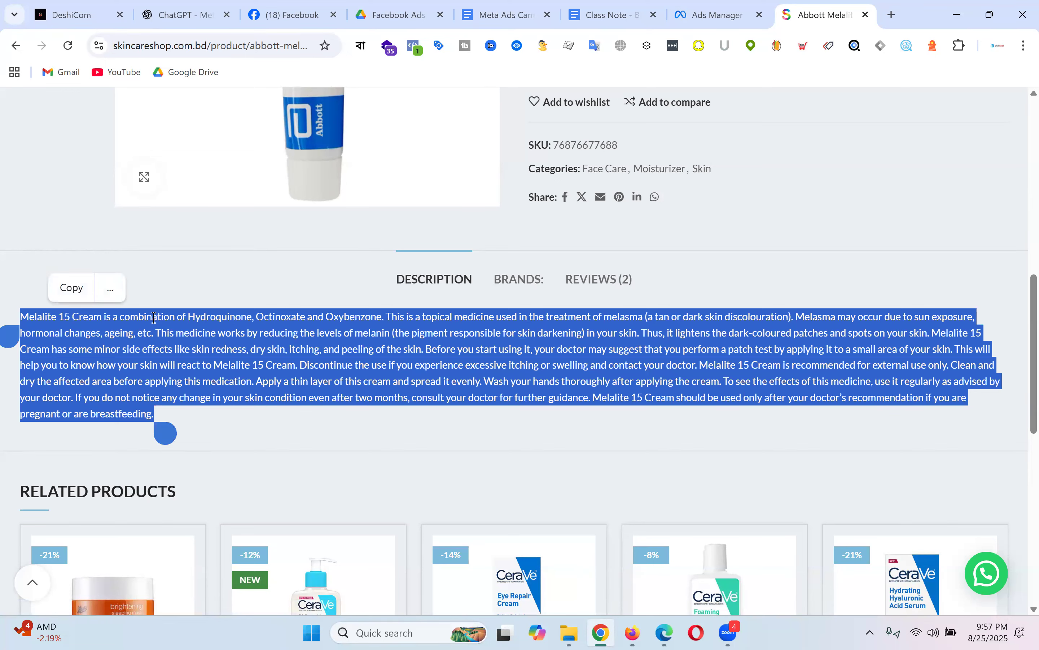
{"action": "left_click", "coordinate": [70, 287]}
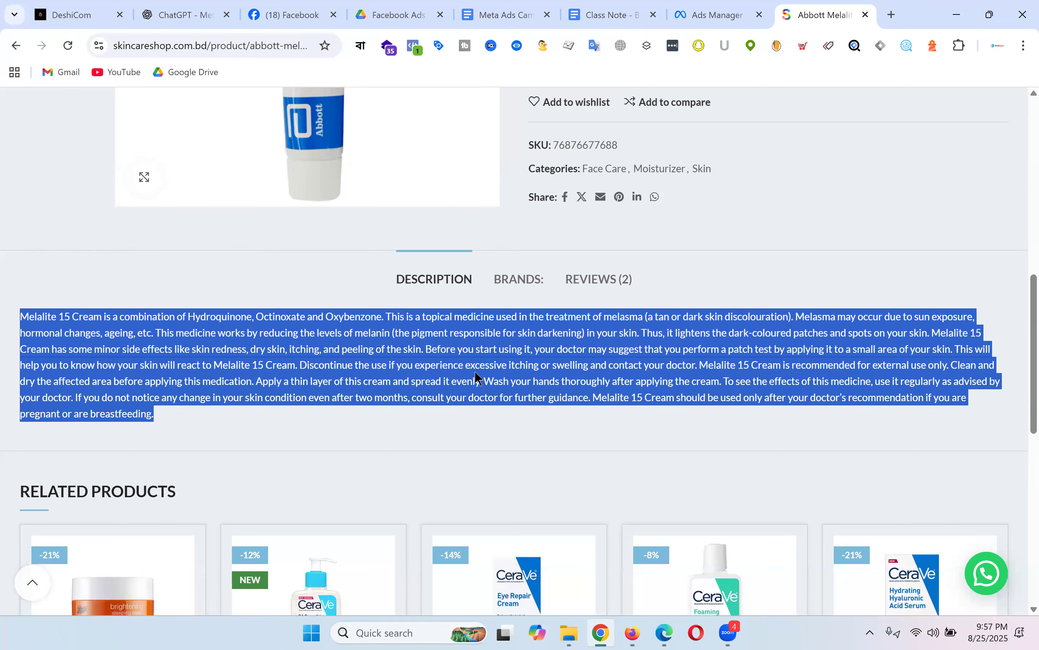
{"action": "left_click", "coordinate": [861, 429]}
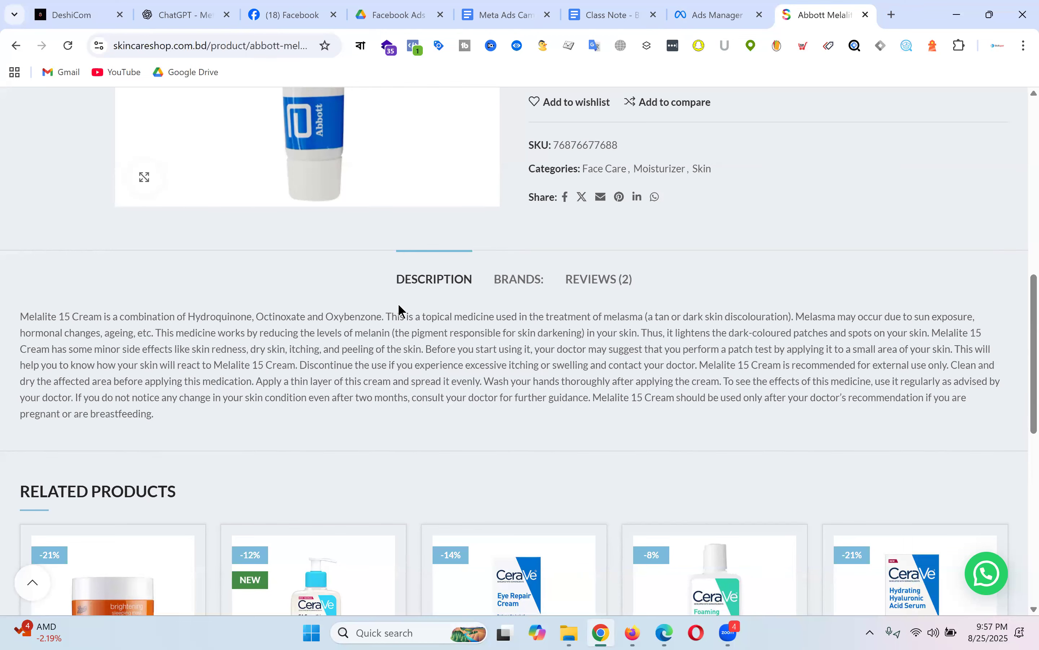
Step: Look through the related products and the footer, and review the whole product page from start to end
{"action": "scroll", "coordinate": [400, 309], "scroll_direction": "down", "scroll_amount": 2}
{"action": "scroll", "coordinate": [481, 280], "scroll_direction": "down", "scroll_amount": 6}
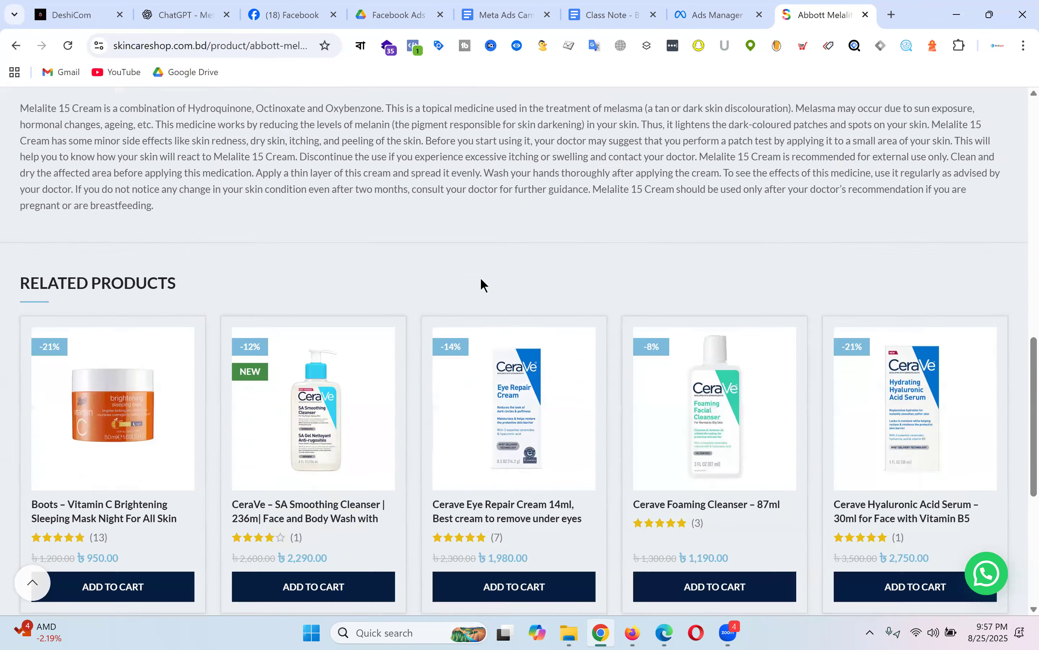
{"action": "scroll", "coordinate": [386, 292], "scroll_direction": "down", "scroll_amount": 3}
{"action": "scroll", "coordinate": [386, 292], "scroll_direction": "down", "scroll_amount": 3}
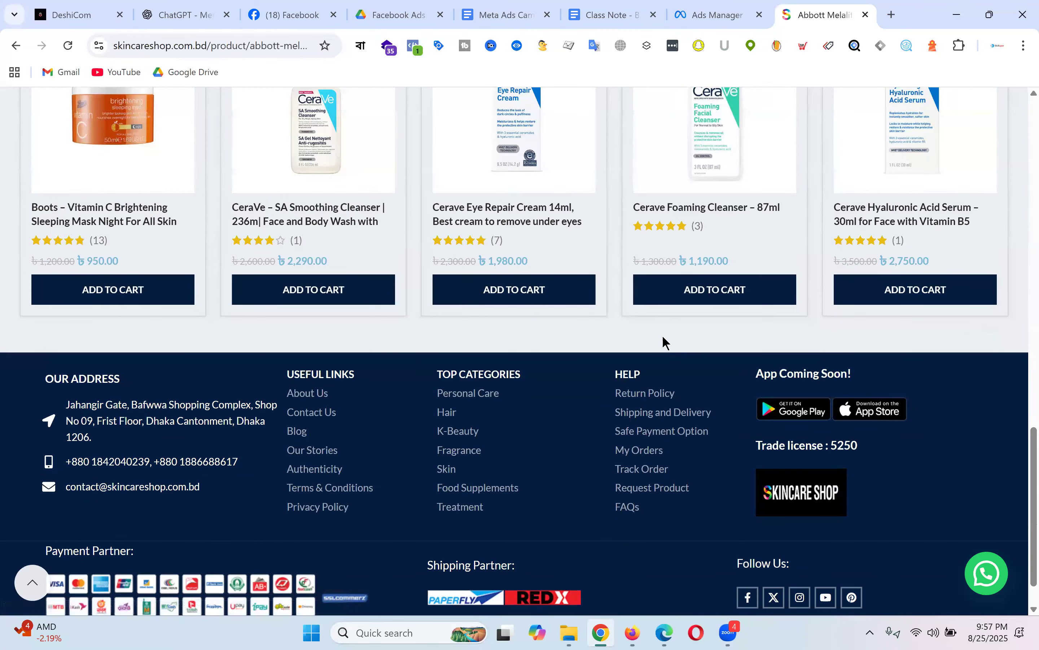
{"action": "scroll", "coordinate": [663, 337], "scroll_direction": "up", "scroll_amount": 15}
{"action": "scroll", "coordinate": [662, 336], "scroll_direction": "up", "scroll_amount": 8}
{"action": "scroll", "coordinate": [830, 320], "scroll_direction": "up", "scroll_amount": 3}
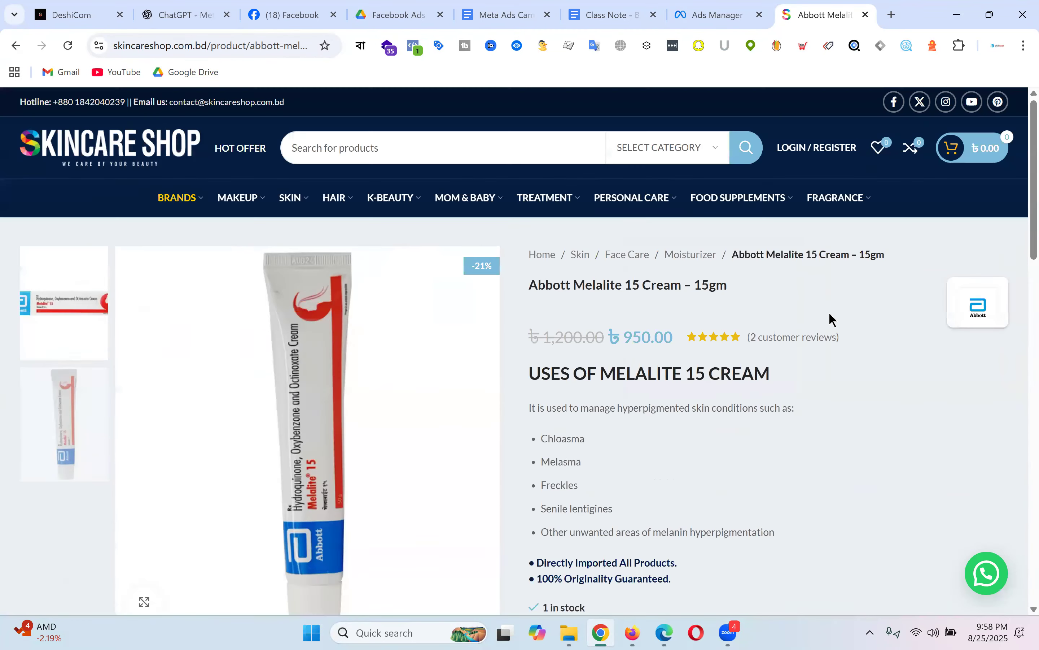
{"action": "scroll", "coordinate": [851, 318], "scroll_direction": "down", "scroll_amount": 18}
{"action": "scroll", "coordinate": [849, 313], "scroll_direction": "up", "scroll_amount": 18}
{"action": "scroll", "coordinate": [835, 309], "scroll_direction": "down", "scroll_amount": 18}
{"action": "scroll", "coordinate": [837, 308], "scroll_direction": "up", "scroll_amount": 18}
Step: Highlight the product title "Abbott Melalite 15 Cream – 15gm" to examine it
{"action": "left_click_drag", "start_coordinate": [524, 289], "coordinate": [737, 285]}
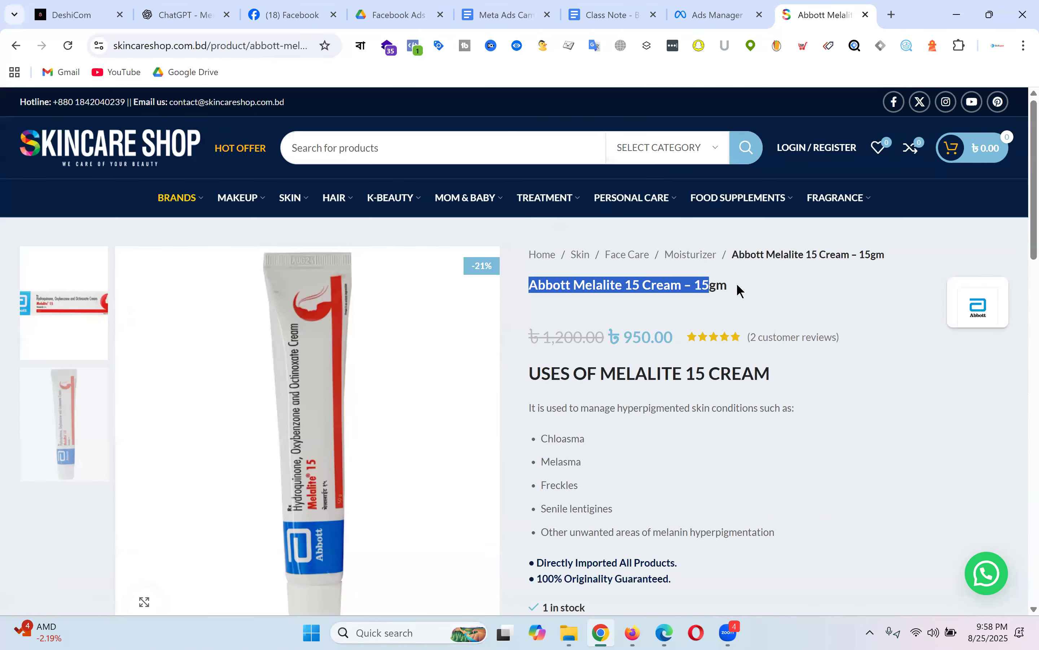
{"action": "left_click", "coordinate": [791, 297]}
{"action": "left_click_drag", "start_coordinate": [517, 287], "coordinate": [737, 284]}
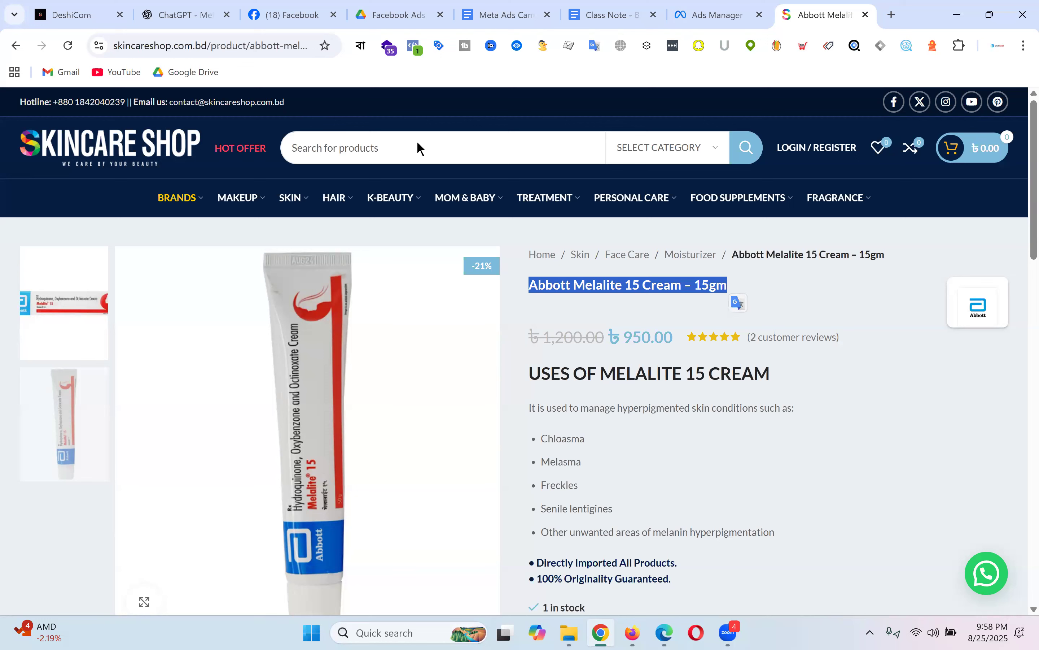
{"action": "key", "text": "alt+Tab"}
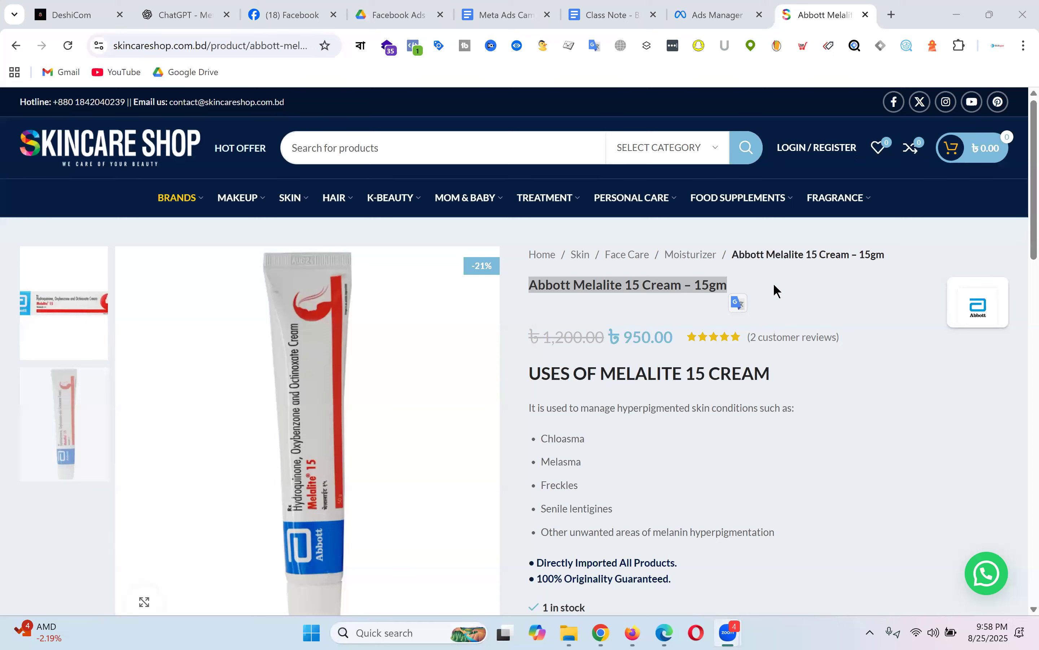
{"action": "key", "text": "alt+Tab"}
{"action": "left_click_drag", "start_coordinate": [528, 287], "coordinate": [731, 297]}
{"action": "left_click", "coordinate": [519, 286]}
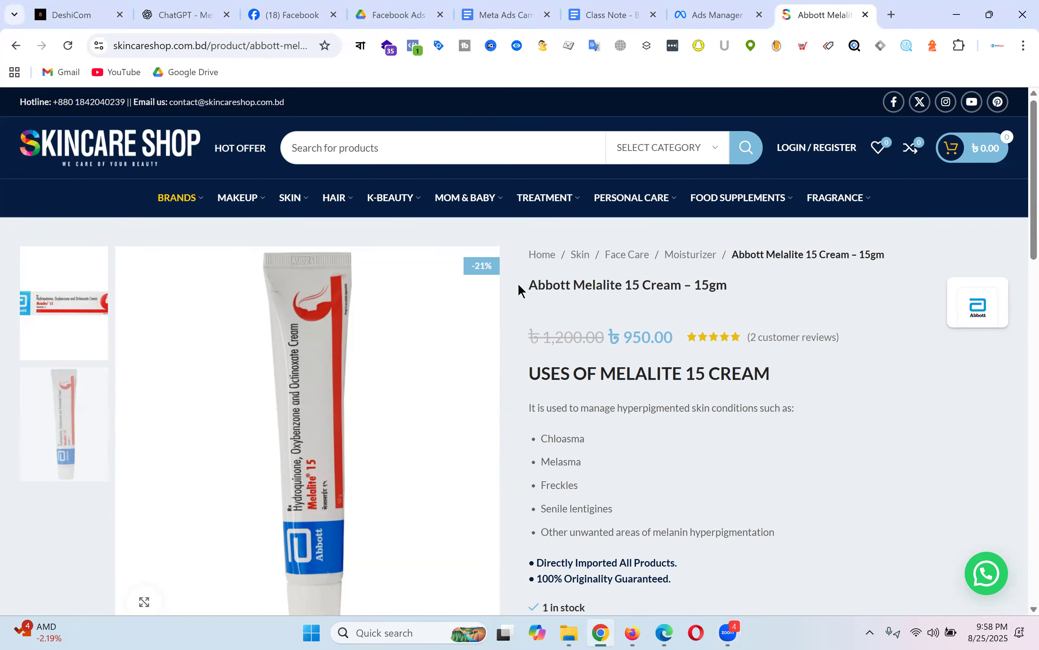
{"action": "left_click_drag", "start_coordinate": [528, 287], "coordinate": [776, 292]}
{"action": "left_click", "coordinate": [775, 292]}
Step: View the product's brand information, return to the description, and highlight the full description paragraph
{"action": "scroll", "coordinate": [842, 296], "scroll_direction": "down", "scroll_amount": 10}
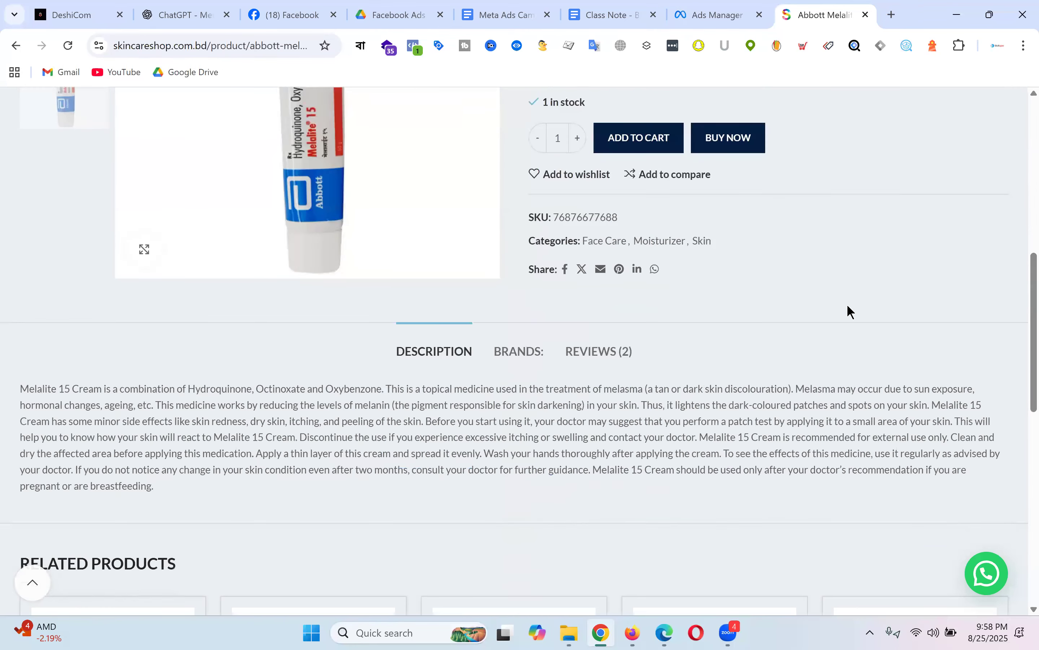
{"action": "left_click", "coordinate": [524, 366]}
{"action": "left_click", "coordinate": [438, 354]}
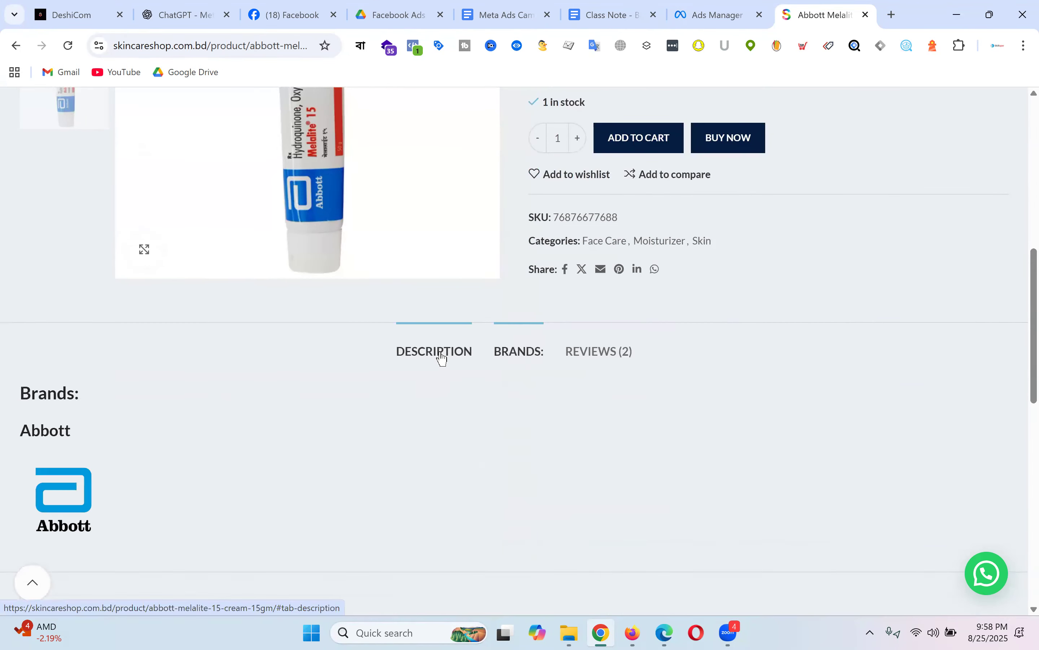
{"action": "mouse_move", "coordinate": [20, 389]}
{"action": "left_mouse_down"}
{"action": "mouse_move", "coordinate": [162, 437]}
{"action": "mouse_move", "coordinate": [198, 484]}
{"action": "mouse_move", "coordinate": [26, 440]}
{"action": "mouse_move", "coordinate": [5, 406]}
{"action": "mouse_move", "coordinate": [13, 396]}
{"action": "left_mouse_up"}
{"action": "left_click", "coordinate": [190, 494]}
{"action": "left_click", "coordinate": [131, 364]}
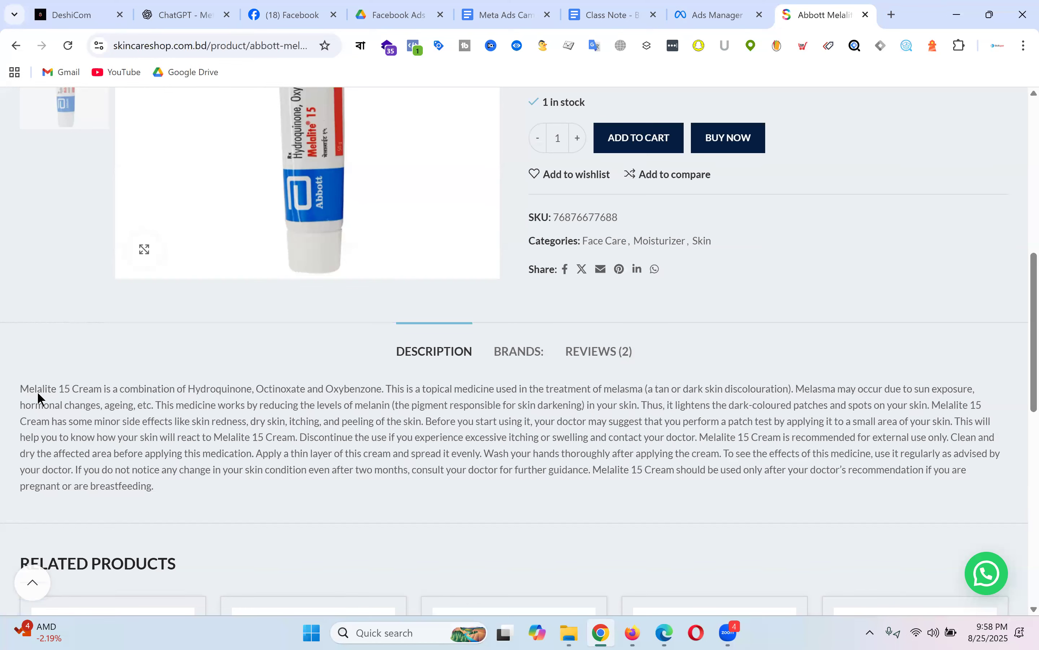
{"action": "left_click_drag", "start_coordinate": [20, 389], "coordinate": [171, 489]}
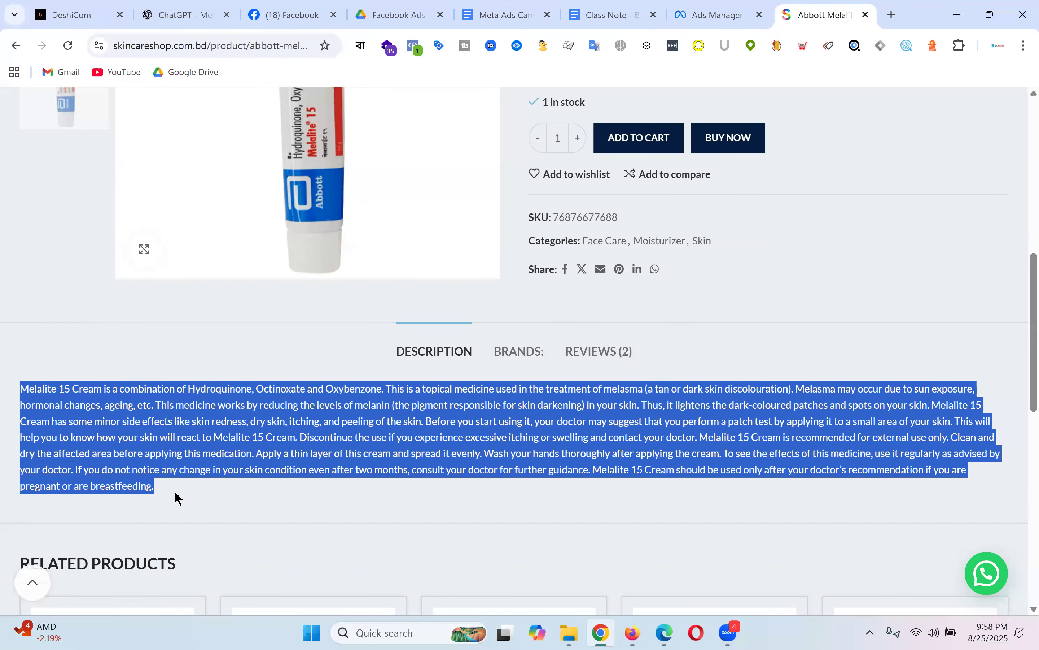
{"action": "left_click", "coordinate": [675, 352]}
Step: Review the page's main sections again, from product photo and uses through the description to related products and footer links
{"action": "scroll", "coordinate": [742, 327], "scroll_direction": "up", "scroll_amount": 7}
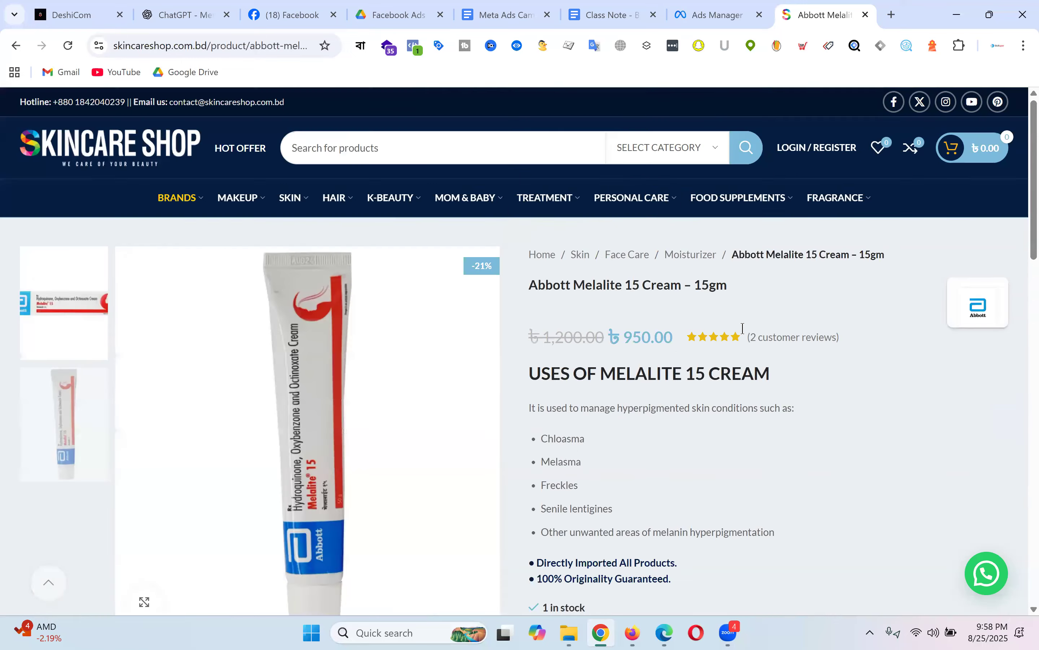
{"action": "scroll", "coordinate": [742, 327], "scroll_direction": "down", "scroll_amount": 12}
{"action": "scroll", "coordinate": [775, 375], "scroll_direction": "up", "scroll_amount": 8}
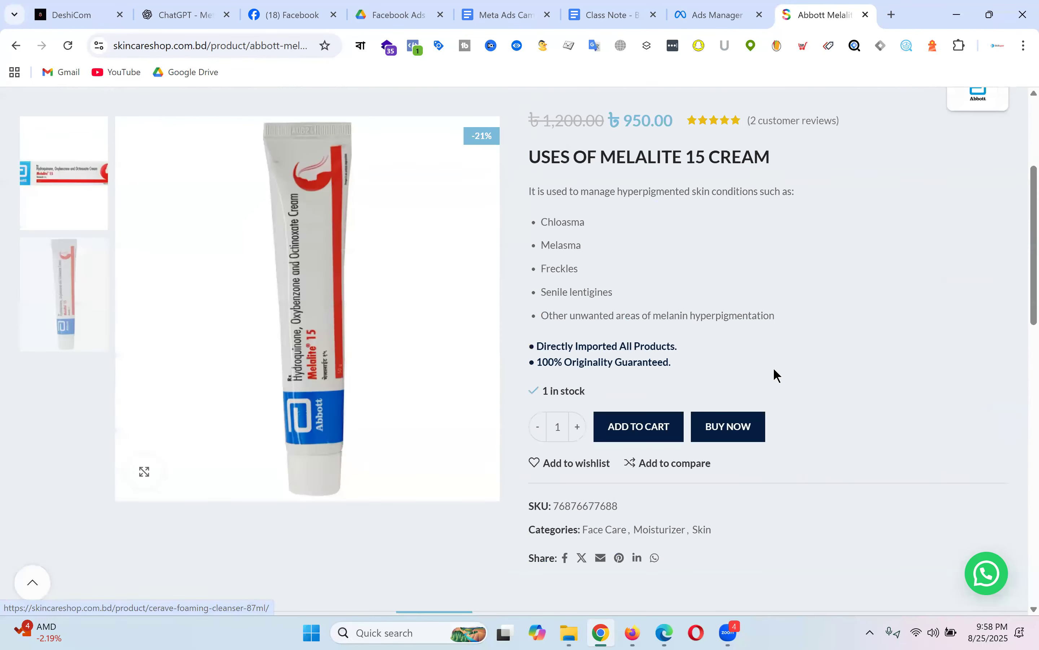
{"action": "scroll", "coordinate": [779, 368], "scroll_direction": "down", "scroll_amount": 5}
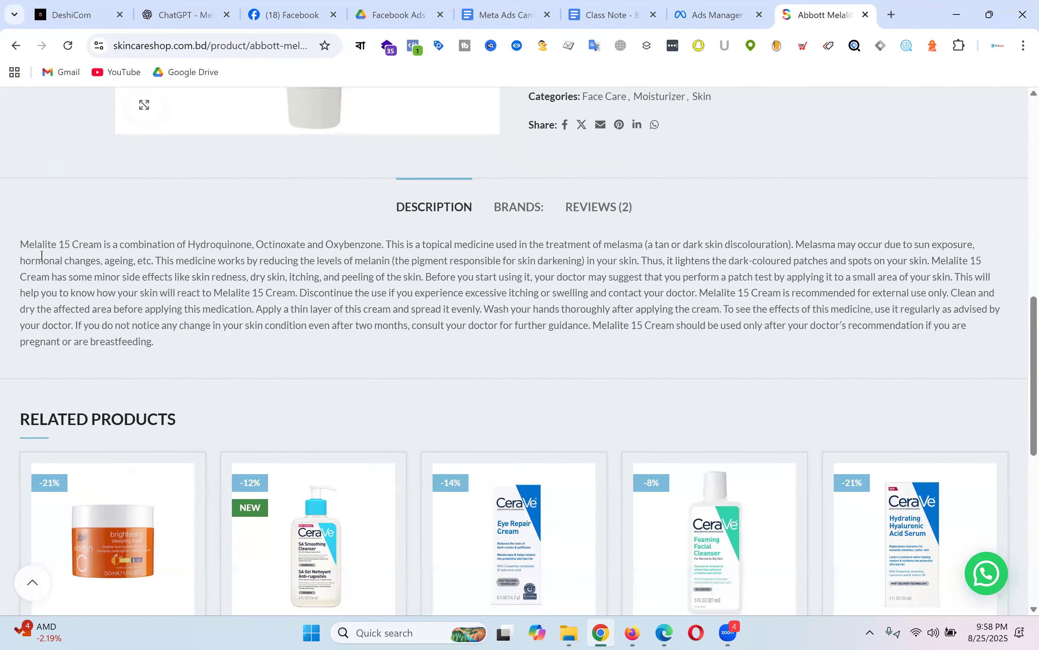
{"action": "left_click_drag", "start_coordinate": [20, 244], "coordinate": [533, 359]}
{"action": "left_click", "coordinate": [533, 358]}
{"action": "scroll", "coordinate": [788, 314], "scroll_direction": "down", "scroll_amount": 8}
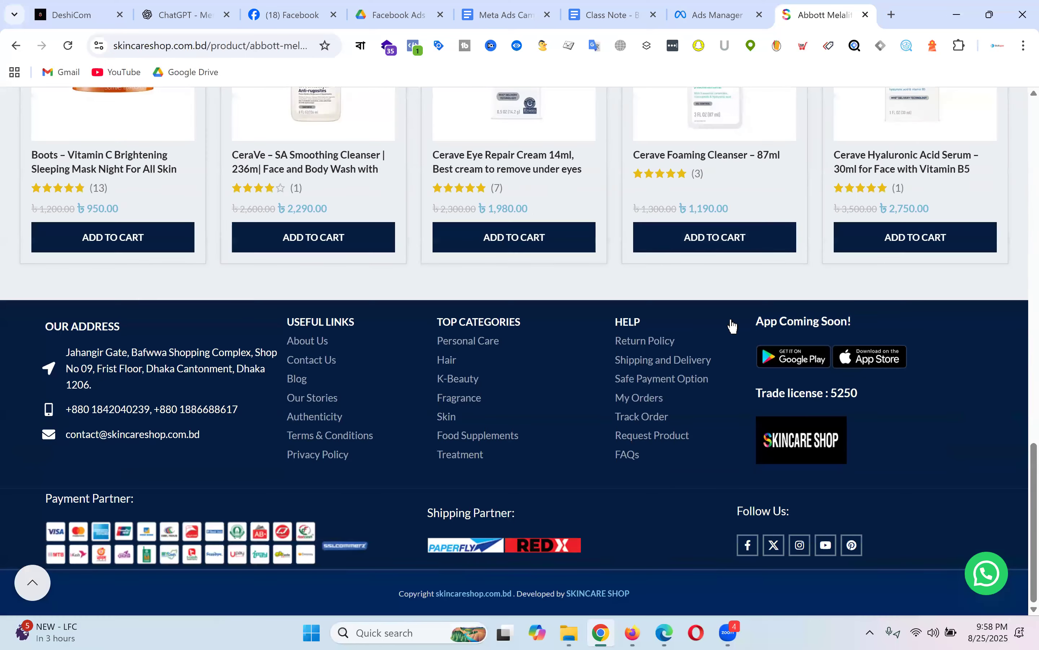
{"action": "scroll", "coordinate": [731, 325], "scroll_direction": "up", "scroll_amount": 5}
{"action": "scroll", "coordinate": [614, 309], "scroll_direction": "down", "scroll_amount": 3}
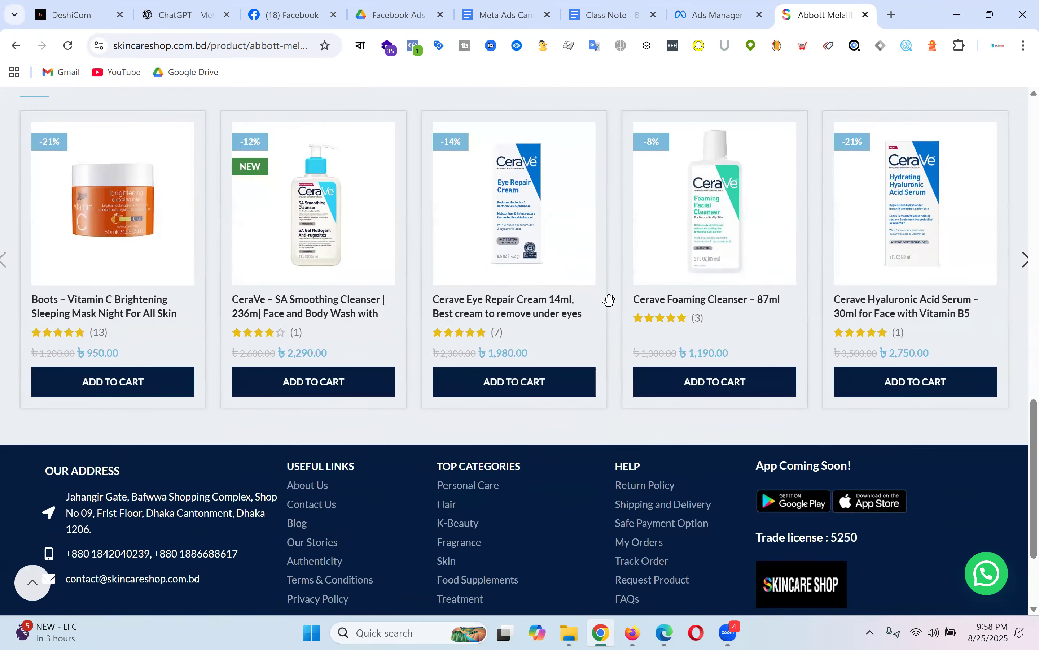
{"action": "scroll", "coordinate": [558, 299], "scroll_direction": "down", "scroll_amount": 3}
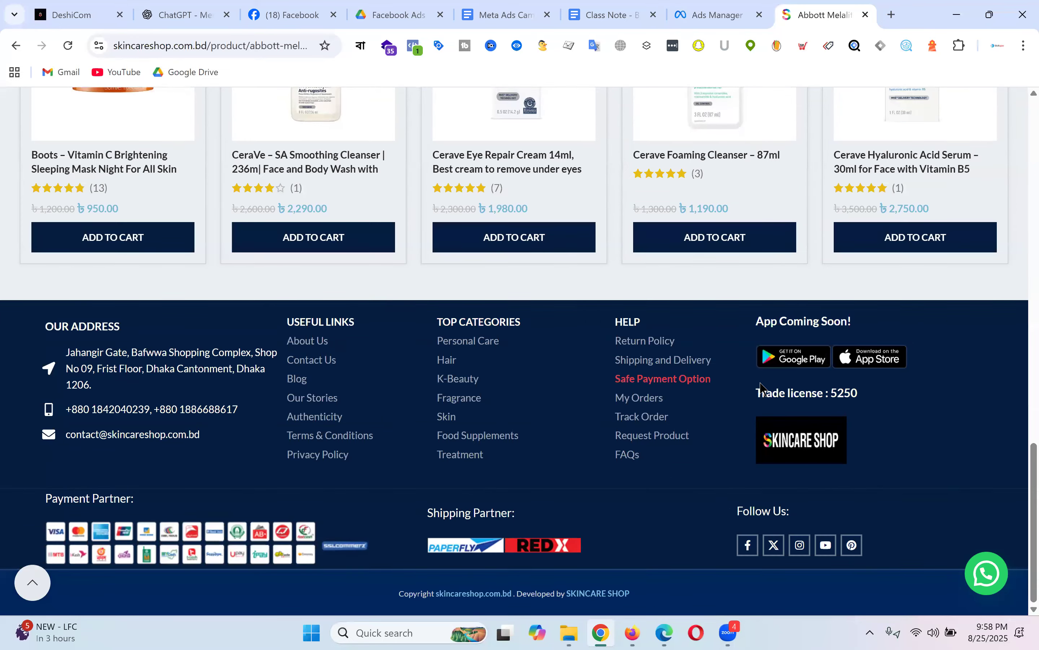
{"action": "scroll", "coordinate": [711, 401], "scroll_direction": "up", "scroll_amount": 18}
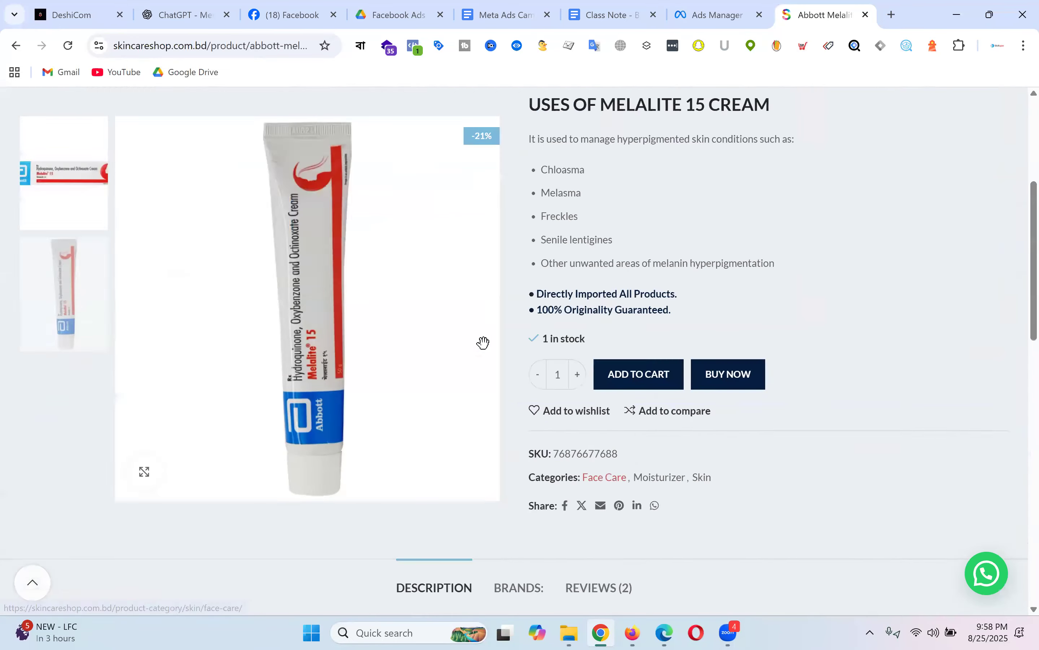
{"action": "scroll", "coordinate": [708, 355], "scroll_direction": "down", "scroll_amount": 11}
{"action": "scroll", "coordinate": [707, 355], "scroll_direction": "down", "scroll_amount": 7}
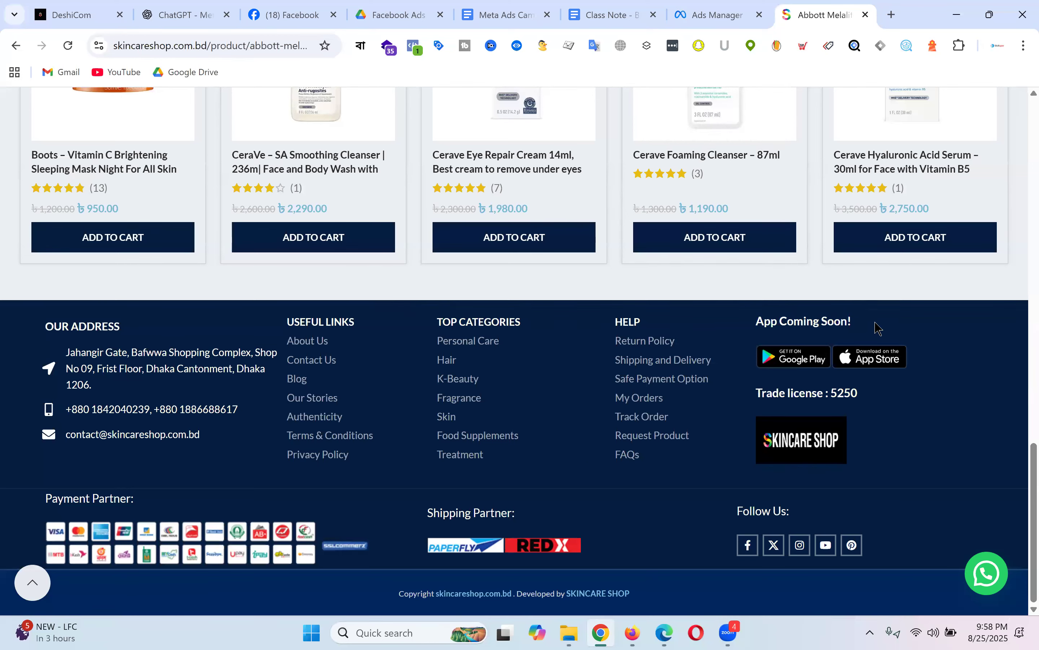
Step: Highlight the product title "Abbott Melalite 15 Cream – 15gm" and look over the description and related products
{"action": "scroll", "coordinate": [879, 329], "scroll_direction": "up", "scroll_amount": 13}
{"action": "scroll", "coordinate": [878, 328], "scroll_direction": "up", "scroll_amount": 8}
{"action": "scroll", "coordinate": [823, 296], "scroll_direction": "down", "scroll_amount": 1}
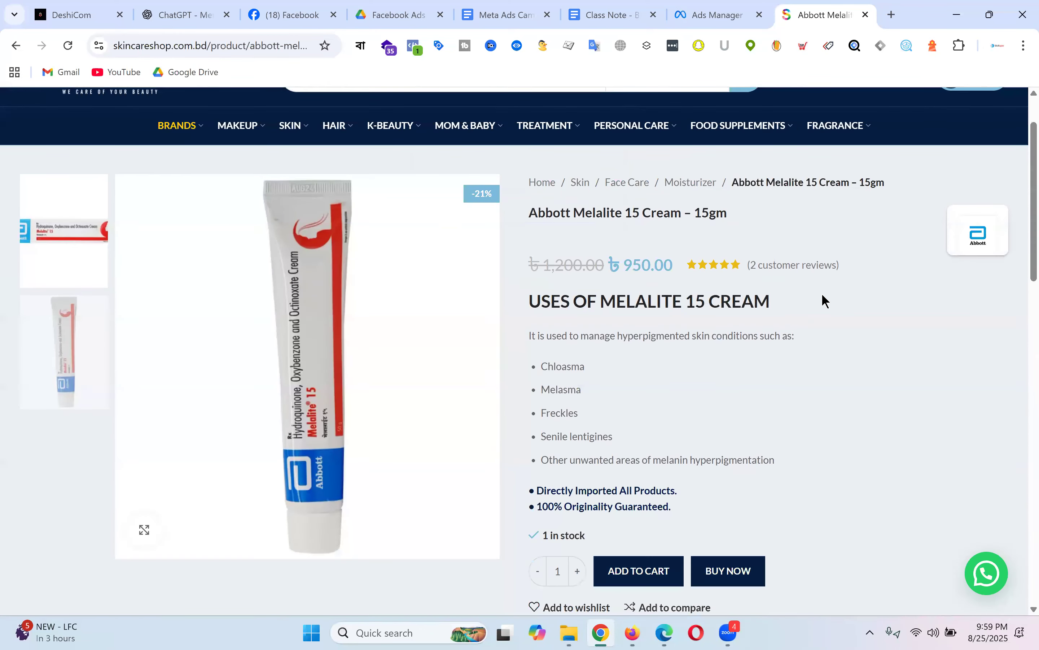
{"action": "left_click_drag", "start_coordinate": [552, 226], "coordinate": [807, 248]}
{"action": "scroll", "coordinate": [867, 262], "scroll_direction": "down", "scroll_amount": 12}
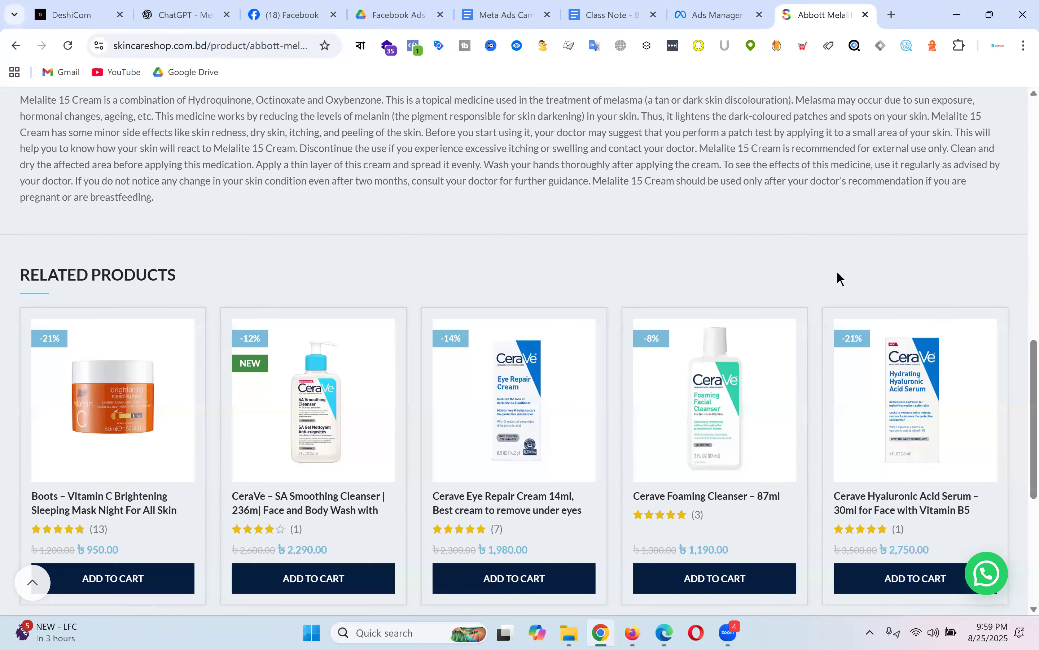
{"action": "scroll", "coordinate": [855, 283], "scroll_direction": "down", "scroll_amount": 6}
{"action": "scroll", "coordinate": [879, 300], "scroll_direction": "up", "scroll_amount": 18}
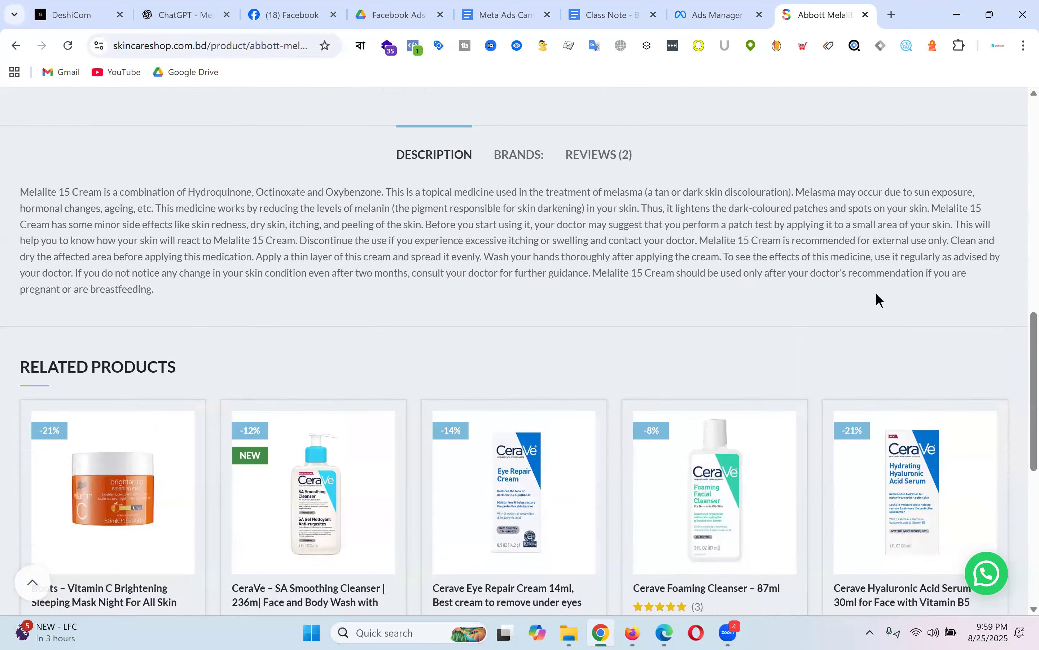
{"action": "scroll", "coordinate": [895, 290], "scroll_direction": "down", "scroll_amount": 9}
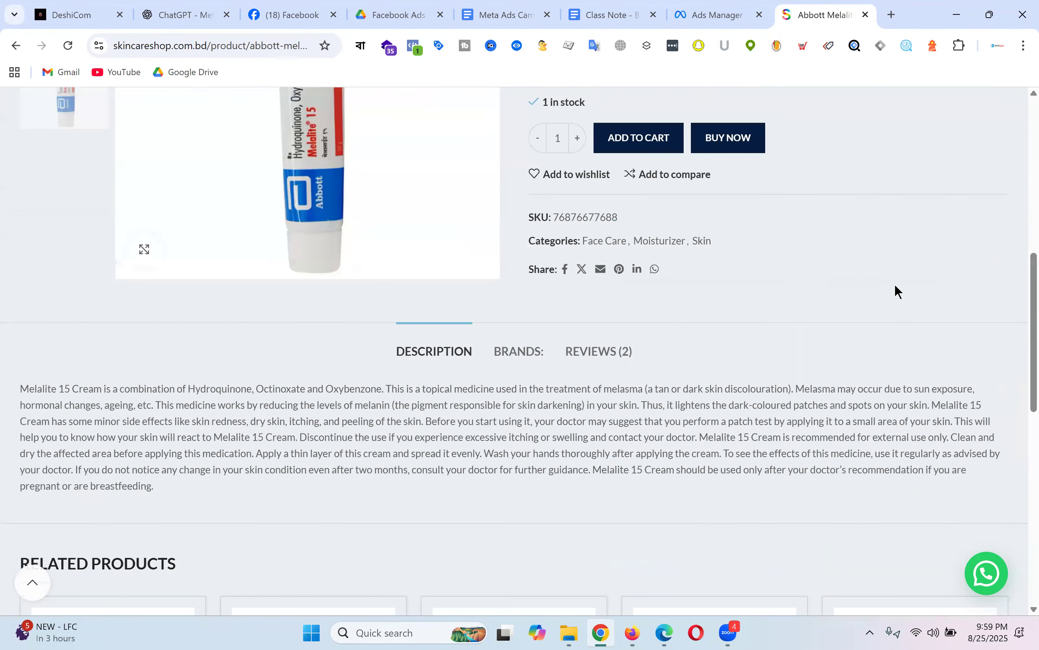
Step: Examine the product's cart and purchase options, and clear the highlight from the product title
{"action": "scroll", "coordinate": [895, 290], "scroll_direction": "up", "scroll_amount": 8}
{"action": "scroll", "coordinate": [859, 302], "scroll_direction": "down", "scroll_amount": 3}
{"action": "left_click", "coordinate": [653, 512]}
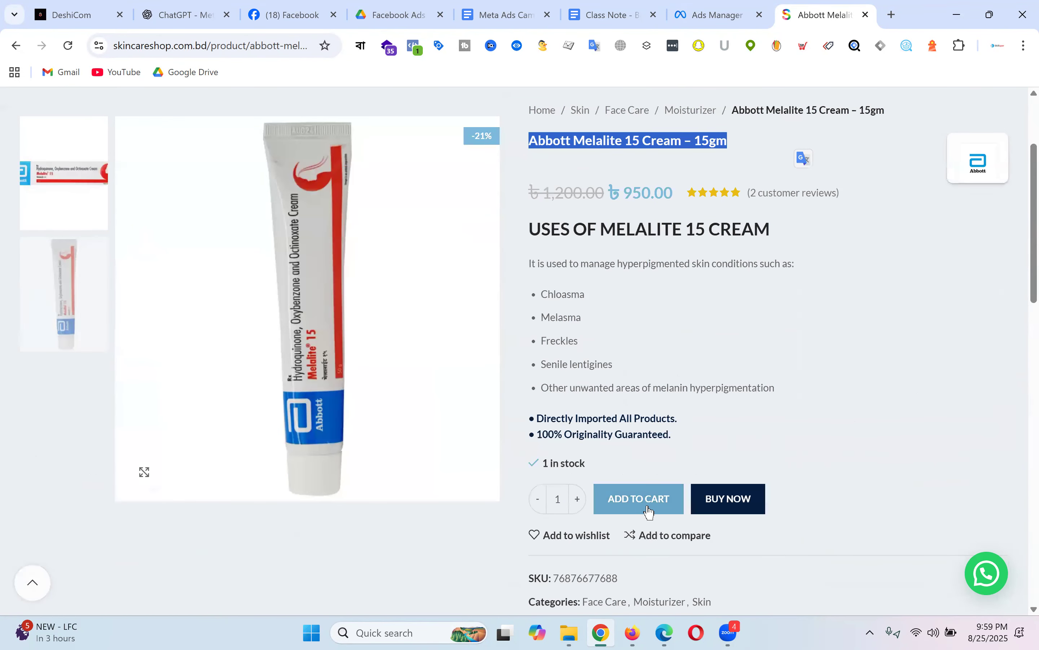
{"action": "left_click", "coordinate": [615, 176]}
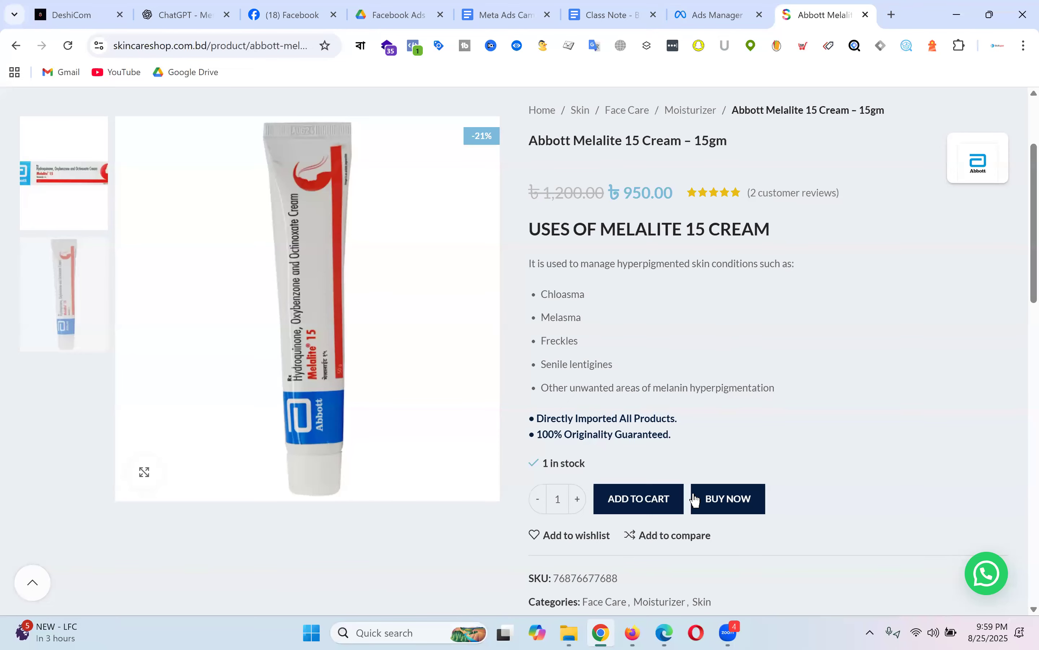
Step: Look through the related products and footer, and go back over the product details and description
{"action": "scroll", "coordinate": [897, 294], "scroll_direction": "down", "scroll_amount": 10}
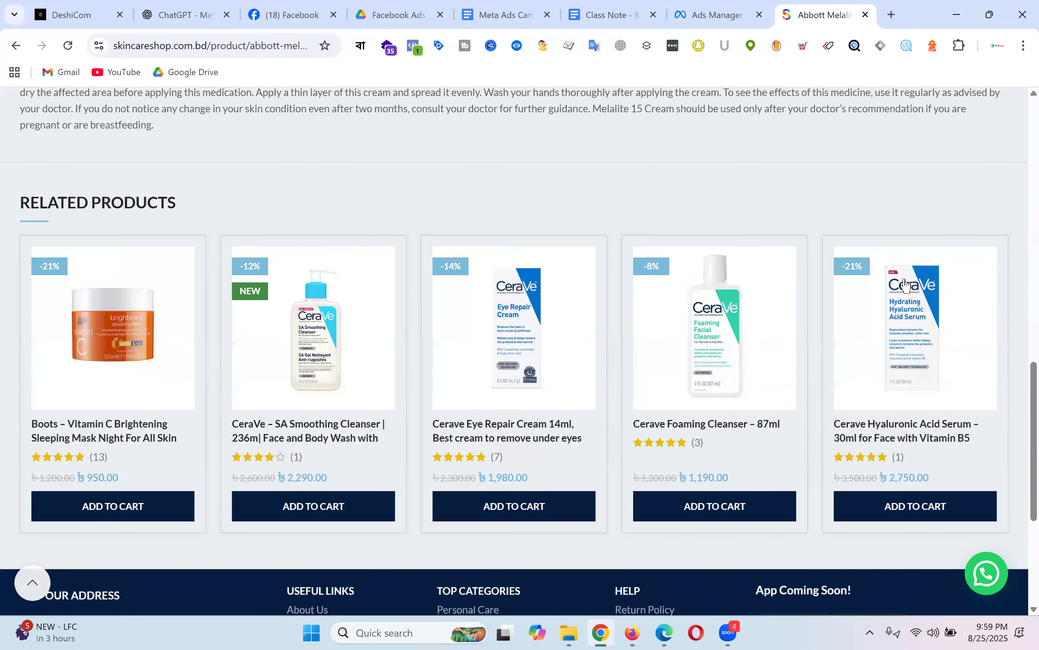
{"action": "scroll", "coordinate": [994, 372], "scroll_direction": "down", "scroll_amount": 5}
{"action": "scroll", "coordinate": [996, 369], "scroll_direction": "up", "scroll_amount": 3}
{"action": "scroll", "coordinate": [1001, 366], "scroll_direction": "down", "scroll_amount": 3}
{"action": "scroll", "coordinate": [1001, 364], "scroll_direction": "up", "scroll_amount": 3}
{"action": "scroll", "coordinate": [1000, 362], "scroll_direction": "up", "scroll_amount": 15}
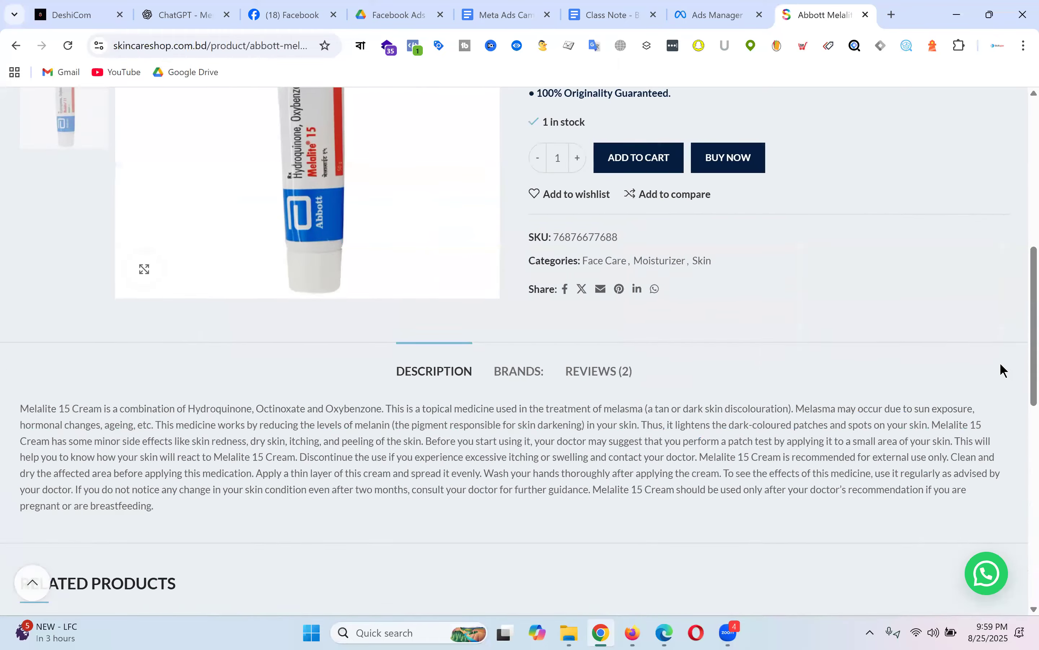
{"action": "scroll", "coordinate": [896, 274], "scroll_direction": "down", "scroll_amount": 6}
{"action": "scroll", "coordinate": [896, 273], "scroll_direction": "down", "scroll_amount": 5}
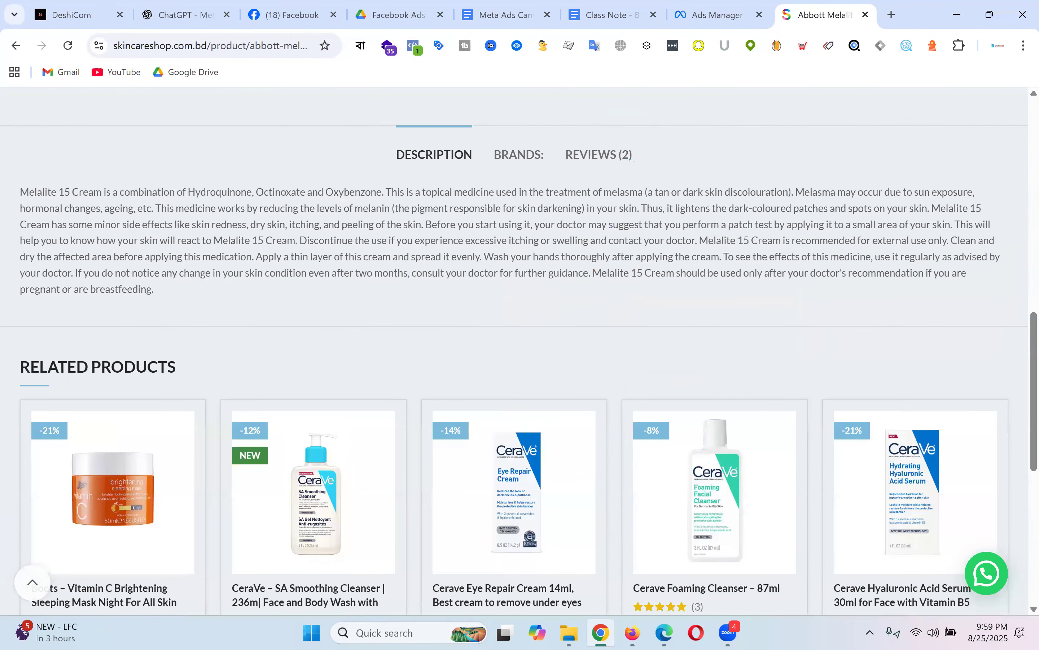
Step: Highlight the related products heading and the full description paragraph, and continue to the related product listings
{"action": "double_click", "coordinate": [53, 367]}
{"action": "left_click", "coordinate": [33, 193]}
{"action": "left_click_drag", "start_coordinate": [33, 194], "coordinate": [376, 299]}
{"action": "scroll", "coordinate": [377, 286], "scroll_direction": "down", "scroll_amount": 3}
{"action": "scroll", "coordinate": [378, 287], "scroll_direction": "down", "scroll_amount": 3}
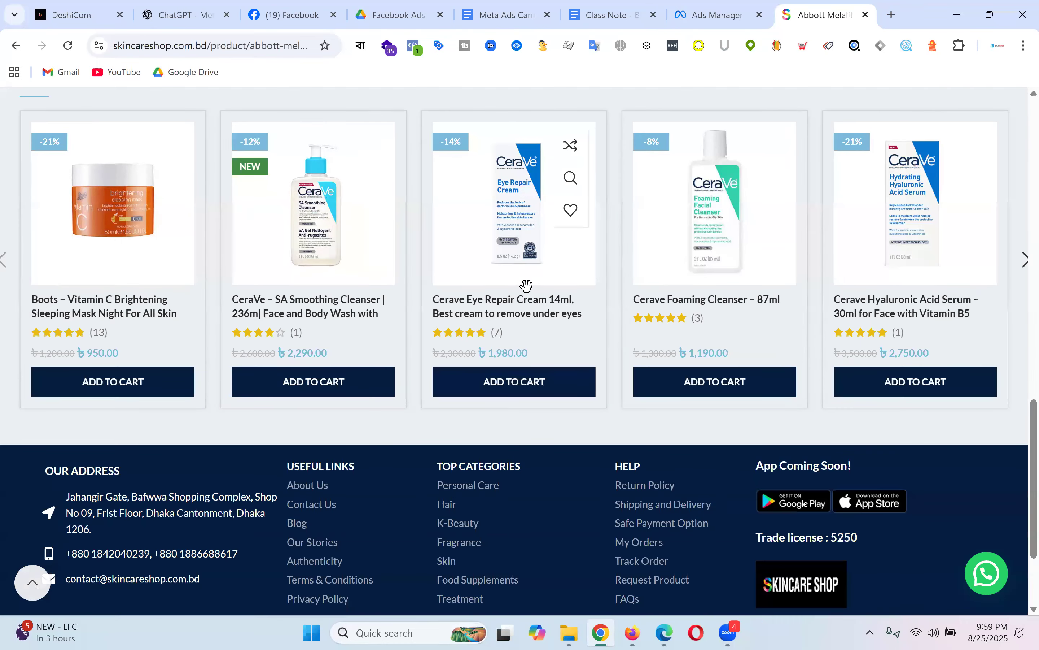
Step: Examine the related products, footer links, product photo and uses, and clear the highlight from the description paragraph
{"action": "scroll", "coordinate": [527, 284], "scroll_direction": "up", "scroll_amount": 3}
{"action": "scroll", "coordinate": [494, 293], "scroll_direction": "down", "scroll_amount": 5}
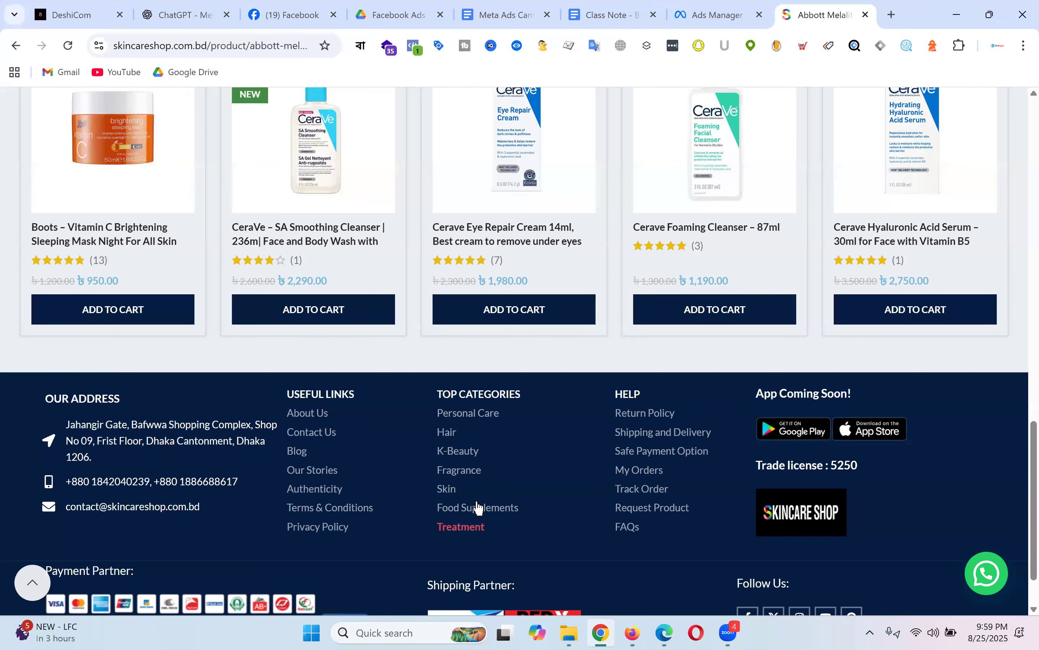
{"action": "scroll", "coordinate": [859, 421], "scroll_direction": "up", "scroll_amount": 3}
{"action": "scroll", "coordinate": [848, 404], "scroll_direction": "down", "scroll_amount": 5}
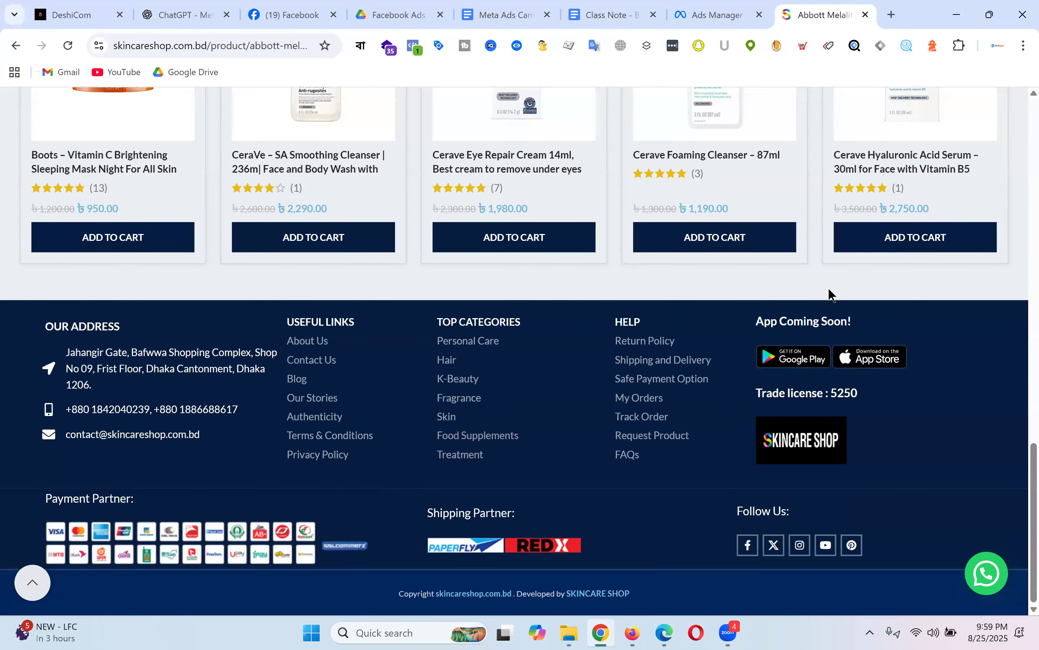
{"action": "scroll", "coordinate": [863, 315], "scroll_direction": "up", "scroll_amount": 5}
{"action": "scroll", "coordinate": [863, 316], "scroll_direction": "down", "scroll_amount": 2}
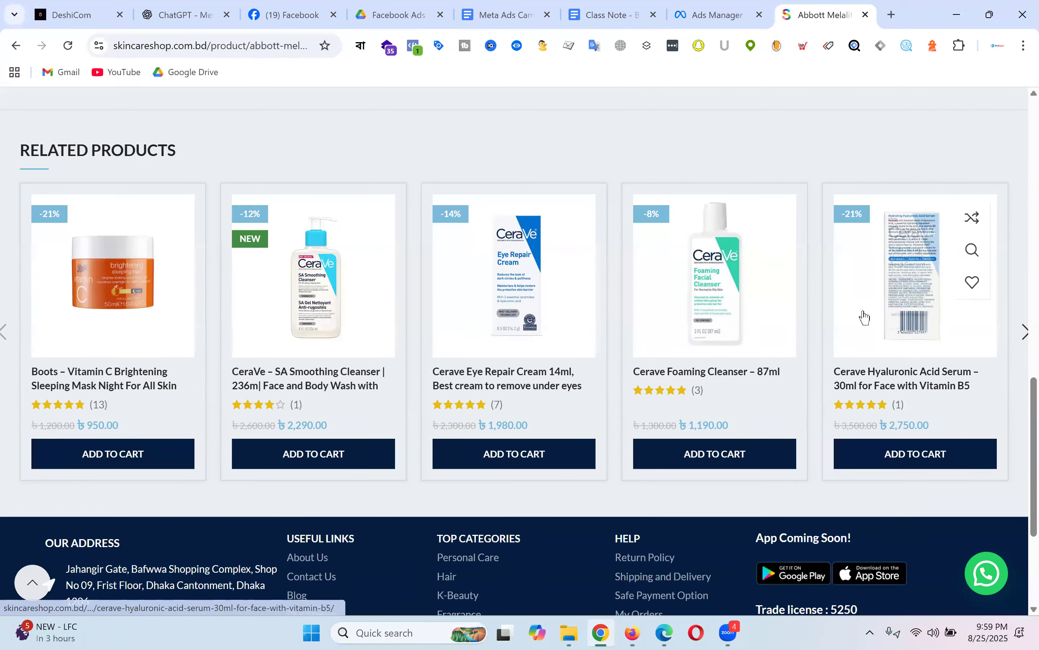
{"action": "scroll", "coordinate": [864, 318], "scroll_direction": "up", "scroll_amount": 5}
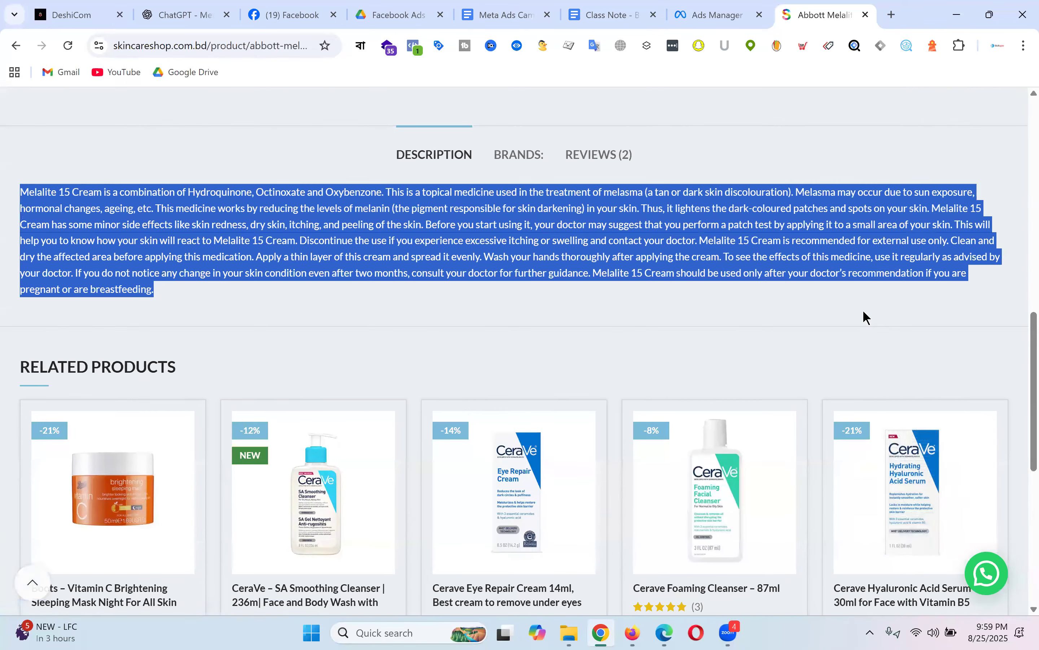
{"action": "scroll", "coordinate": [864, 312], "scroll_direction": "up", "scroll_amount": 10}
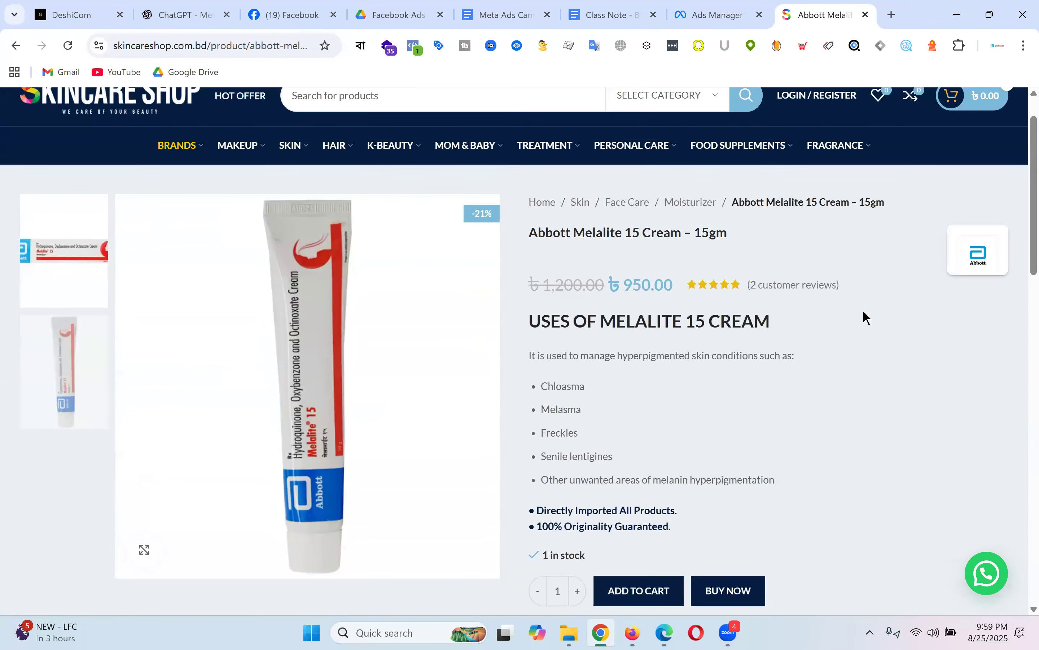
{"action": "scroll", "coordinate": [864, 312], "scroll_direction": "down", "scroll_amount": 10}
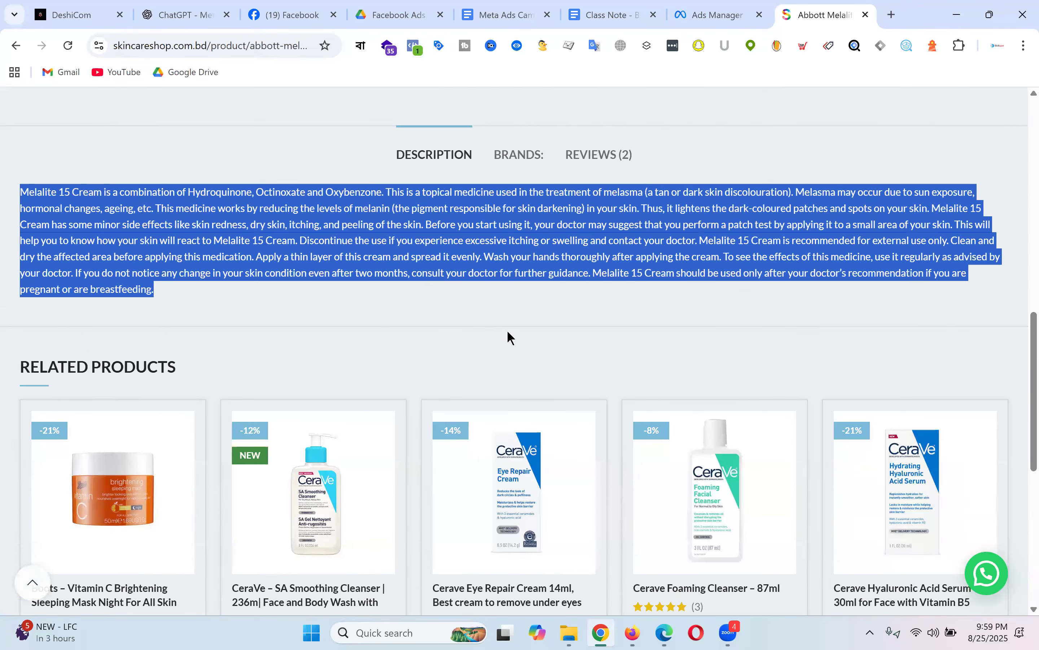
{"action": "scroll", "coordinate": [775, 297], "scroll_direction": "down", "scroll_amount": 3}
{"action": "scroll", "coordinate": [874, 332], "scroll_direction": "up", "scroll_amount": 5}
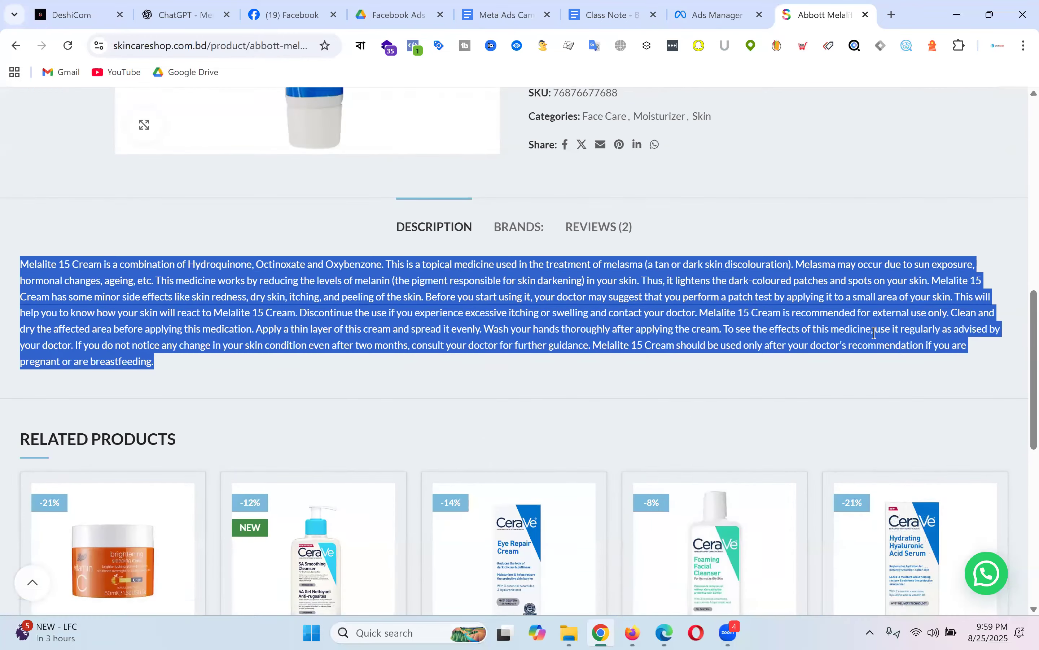
{"action": "left_click", "coordinate": [975, 339]}
Step: Review the whole product page again, from the header and product details to the related products and footer
{"action": "scroll", "coordinate": [776, 291], "scroll_direction": "up", "scroll_amount": 6}
{"action": "scroll", "coordinate": [784, 260], "scroll_direction": "down", "scroll_amount": 5}
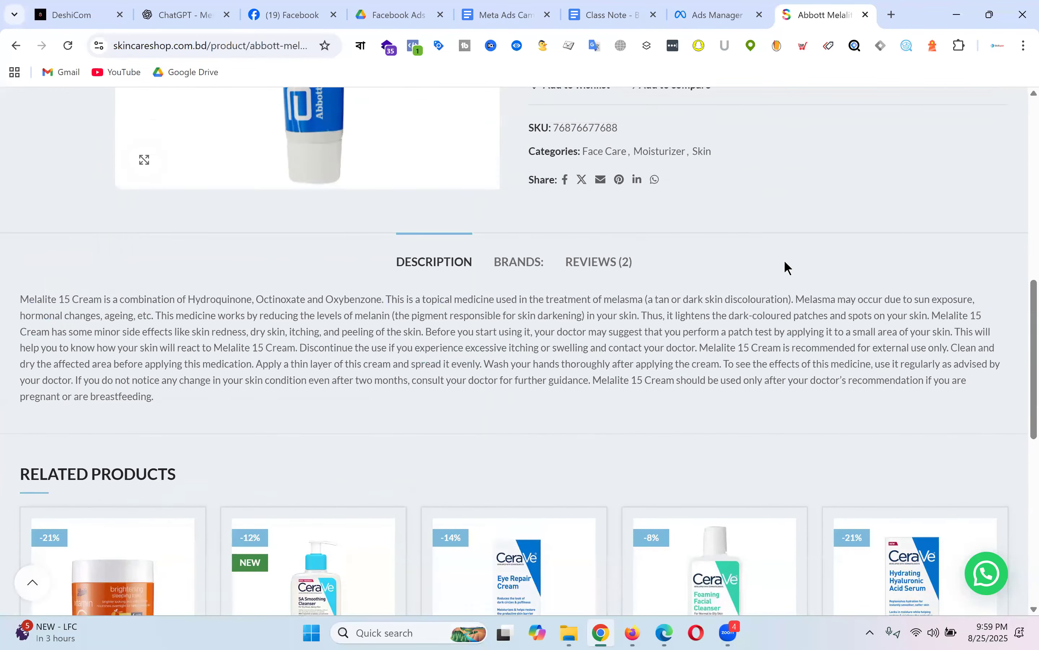
{"action": "scroll", "coordinate": [784, 262], "scroll_direction": "down", "scroll_amount": 8}
{"action": "scroll", "coordinate": [797, 261], "scroll_direction": "up", "scroll_amount": 15}
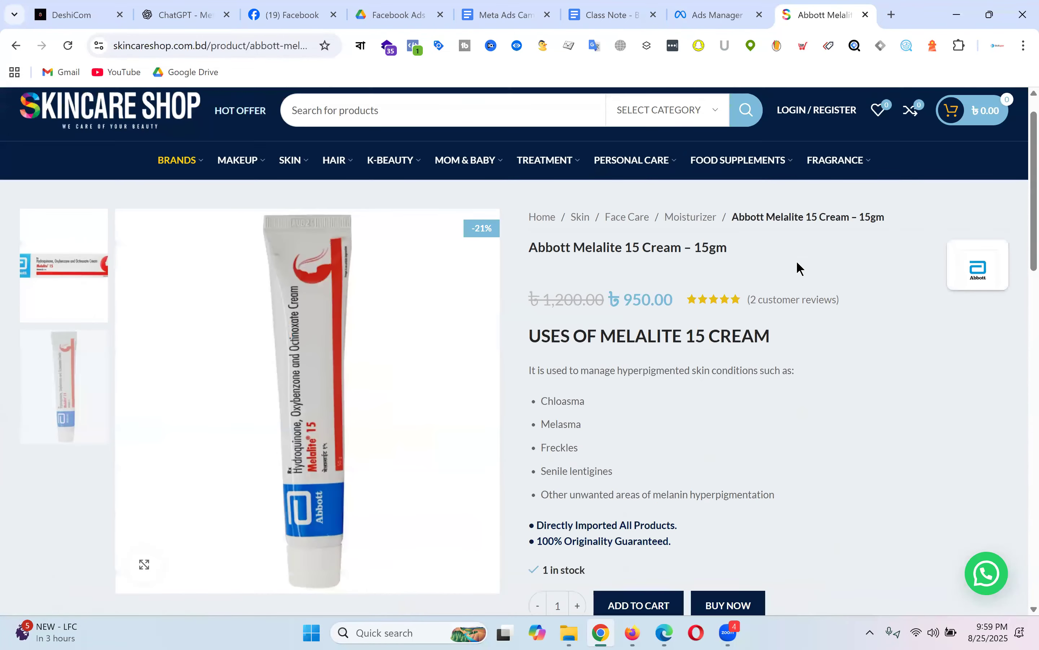
{"action": "scroll", "coordinate": [797, 261], "scroll_direction": "down", "scroll_amount": 8}
{"action": "scroll", "coordinate": [798, 262], "scroll_direction": "down", "scroll_amount": 12}
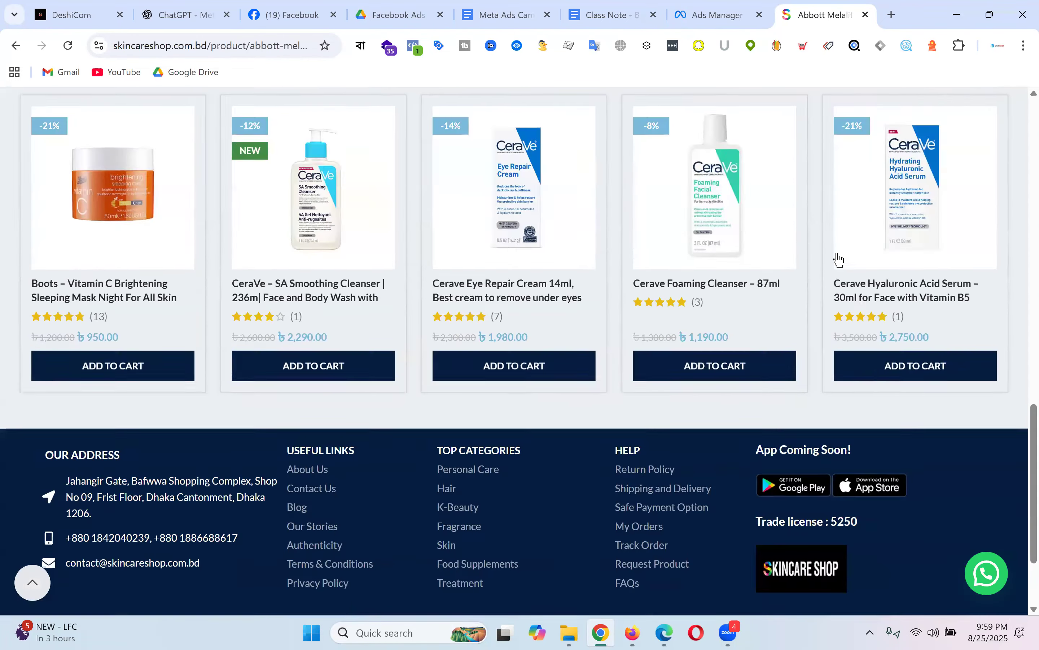
{"action": "scroll", "coordinate": [842, 280], "scroll_direction": "up", "scroll_amount": 6}
{"action": "scroll", "coordinate": [740, 309], "scroll_direction": "down", "scroll_amount": 8}
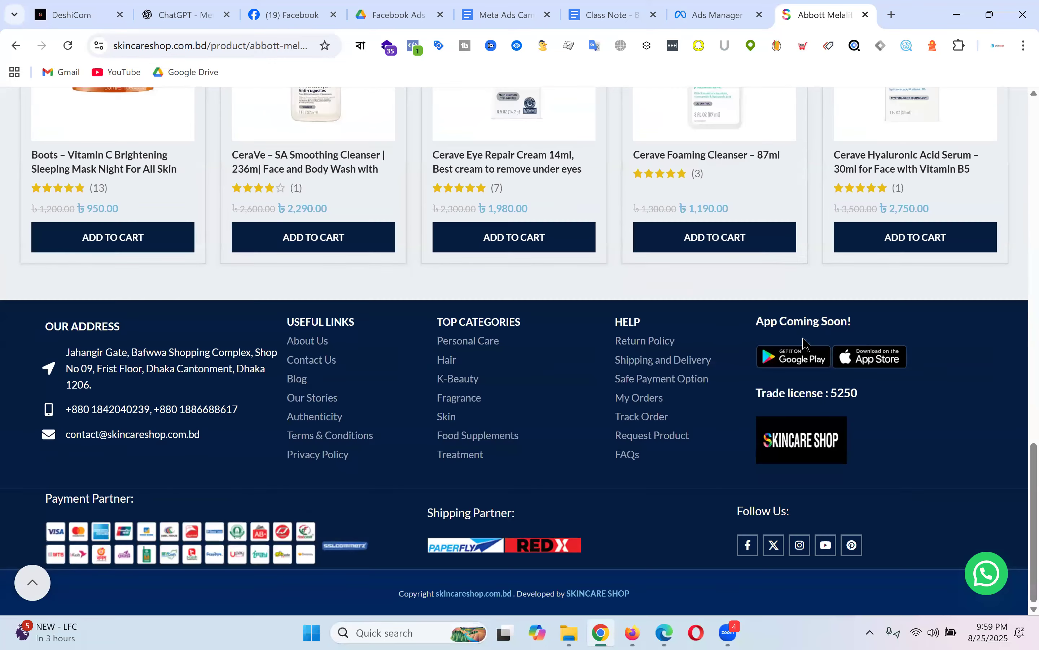
{"action": "scroll", "coordinate": [810, 345], "scroll_direction": "up", "scroll_amount": 6}
{"action": "scroll", "coordinate": [814, 321], "scroll_direction": "up", "scroll_amount": 6}
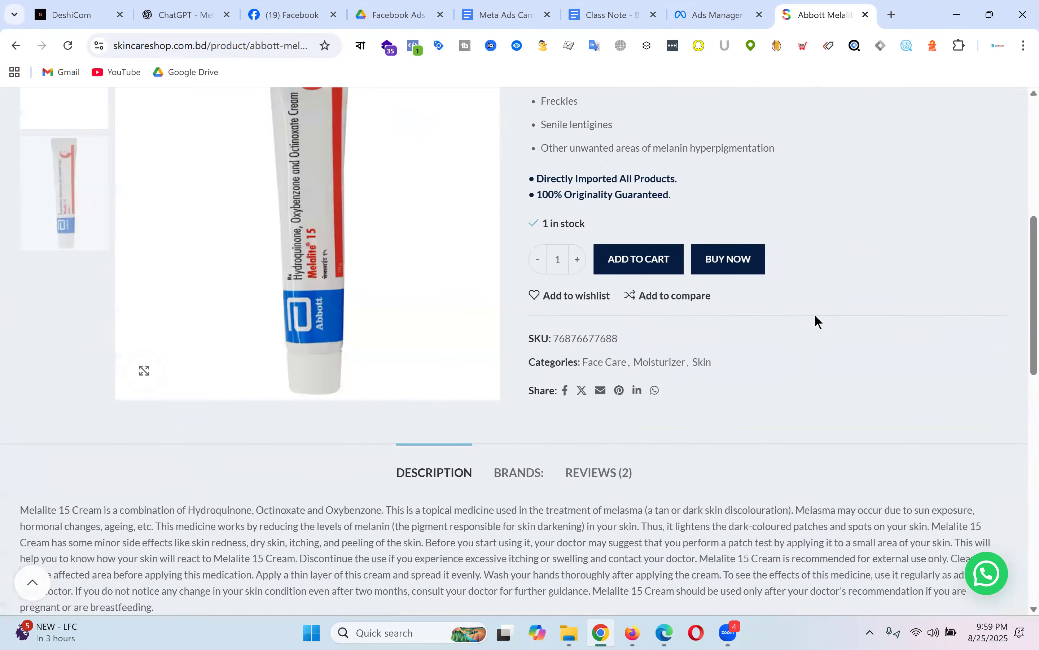
{"action": "scroll", "coordinate": [815, 316], "scroll_direction": "up", "scroll_amount": 7}
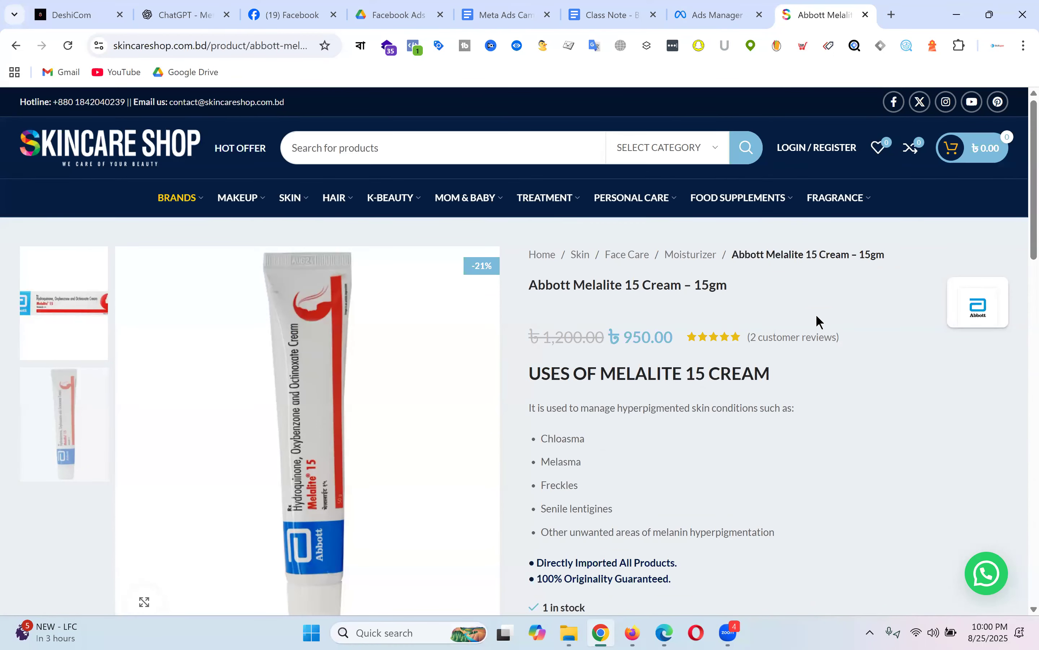
Step: Look over the product photo, uses, purchase options and description, and return to the start of the page
{"action": "scroll", "coordinate": [814, 361], "scroll_direction": "down", "scroll_amount": 5}
{"action": "scroll", "coordinate": [814, 361], "scroll_direction": "up", "scroll_amount": 5}
{"action": "scroll", "coordinate": [816, 356], "scroll_direction": "down", "scroll_amount": 5}
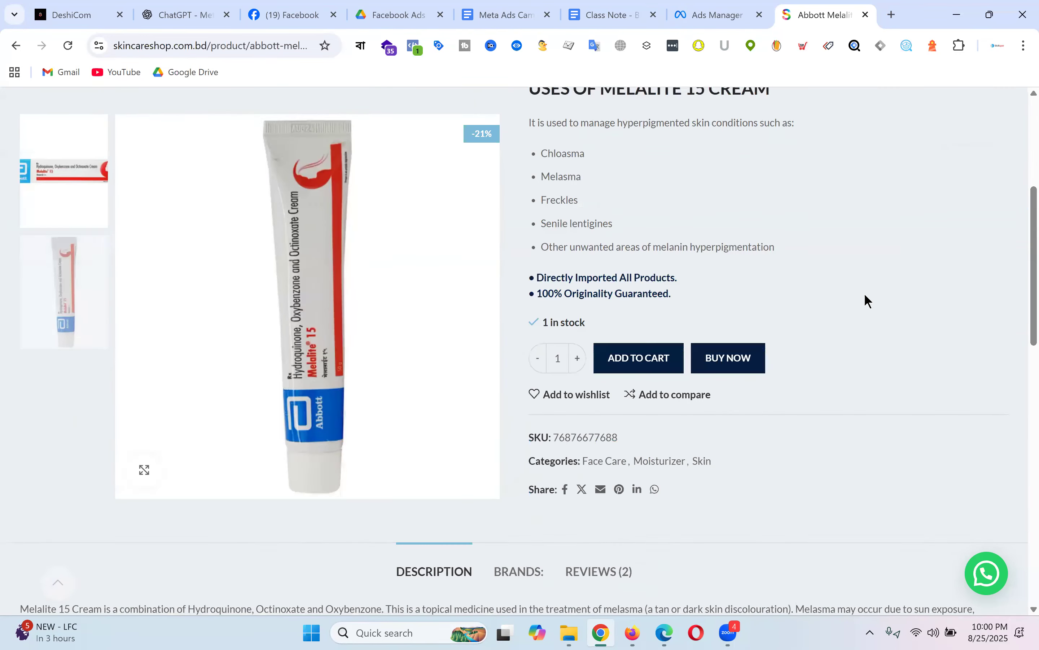
{"action": "scroll", "coordinate": [876, 296], "scroll_direction": "down", "scroll_amount": 10}
{"action": "scroll", "coordinate": [884, 299], "scroll_direction": "up", "scroll_amount": 15}
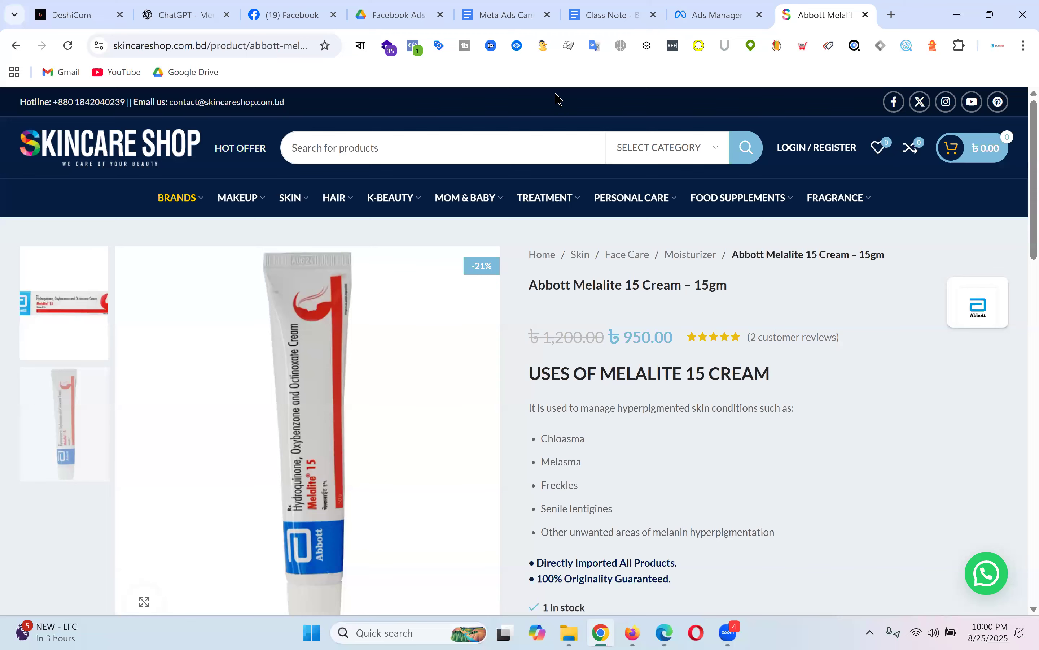
Step: Switch to Meta Ads Manager and start creating a campaign to view the available campaign objectives
{"action": "left_click", "coordinate": [723, 14]}
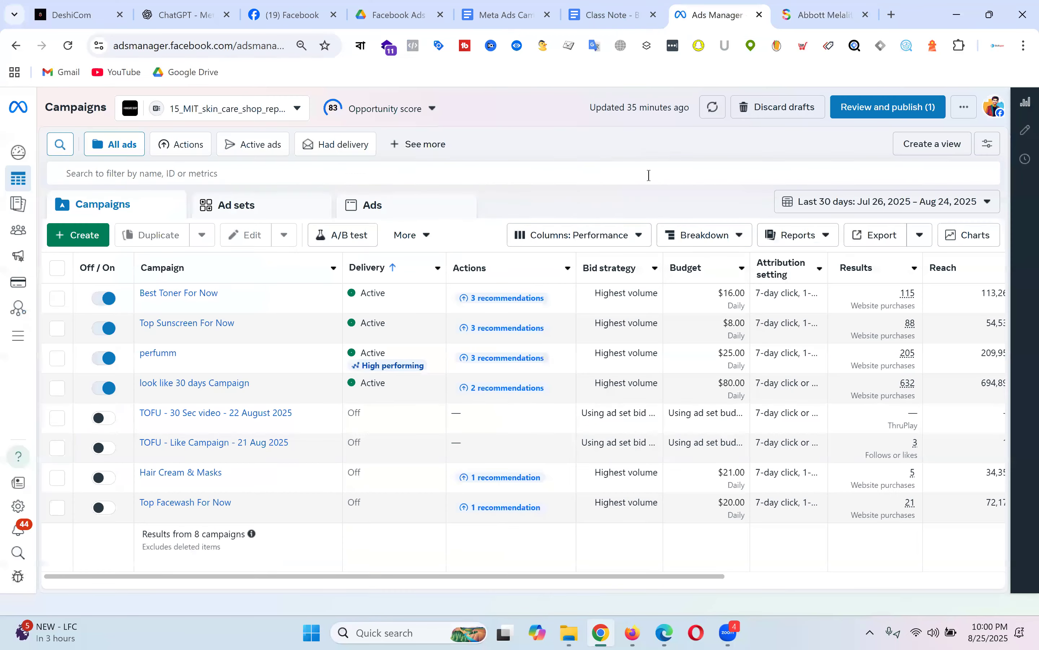
{"action": "left_click", "coordinate": [88, 239]}
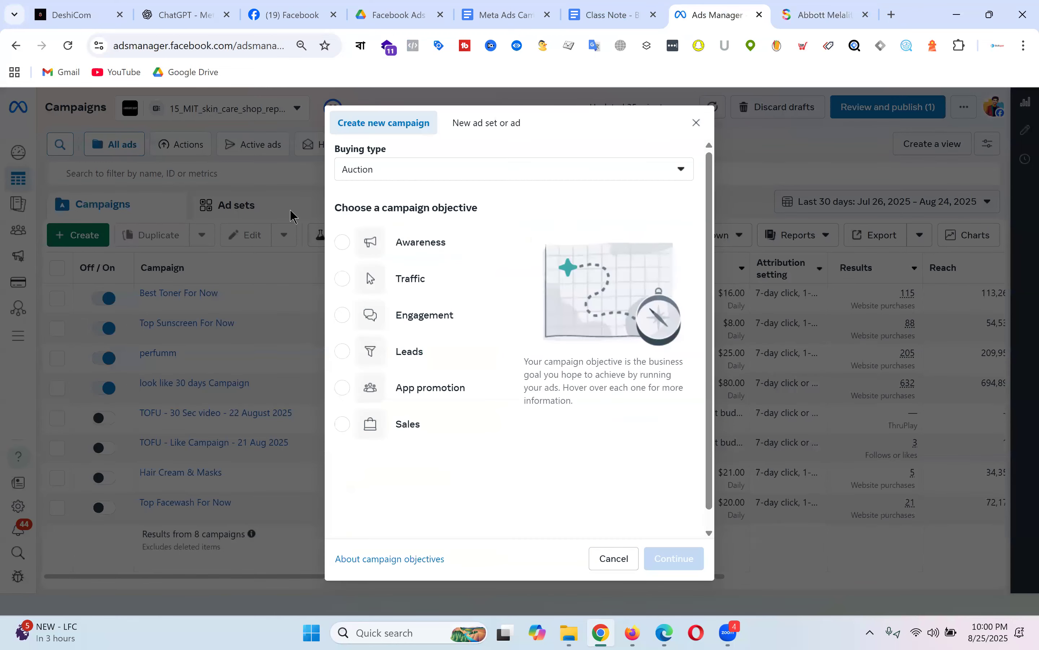
{"action": "mouse_move", "coordinate": [473, 274]}
Step: Return to the Abbott Melalite 15 Cream product page, look it over, and highlight its product title
{"action": "left_click", "coordinate": [816, 15]}
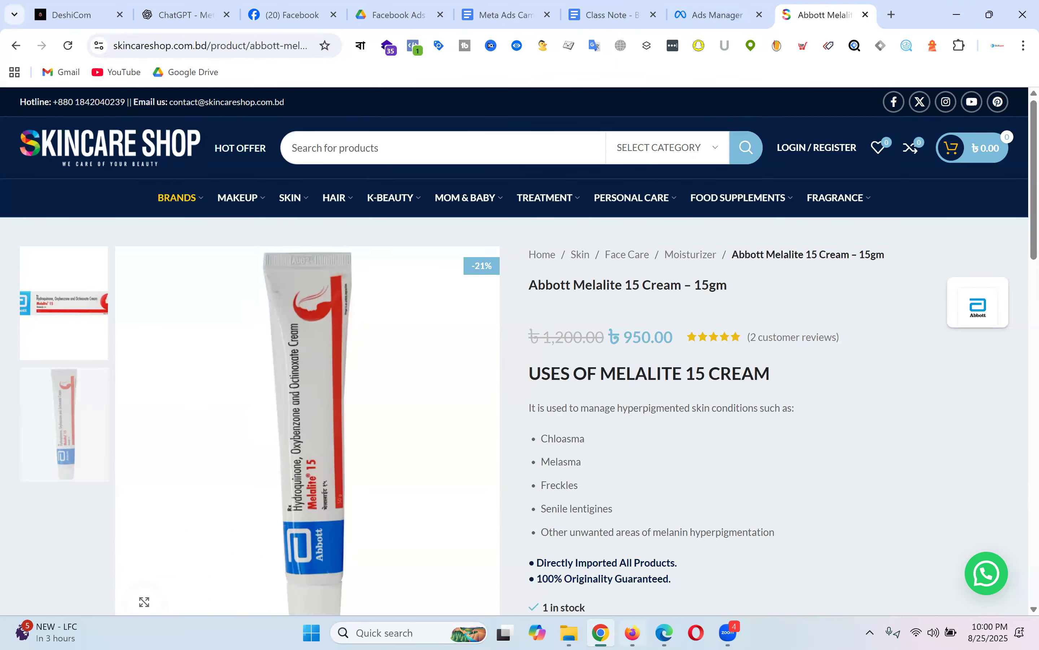
{"action": "scroll", "coordinate": [811, 346], "scroll_direction": "down", "scroll_amount": 7}
{"action": "scroll", "coordinate": [817, 335], "scroll_direction": "up", "scroll_amount": 8}
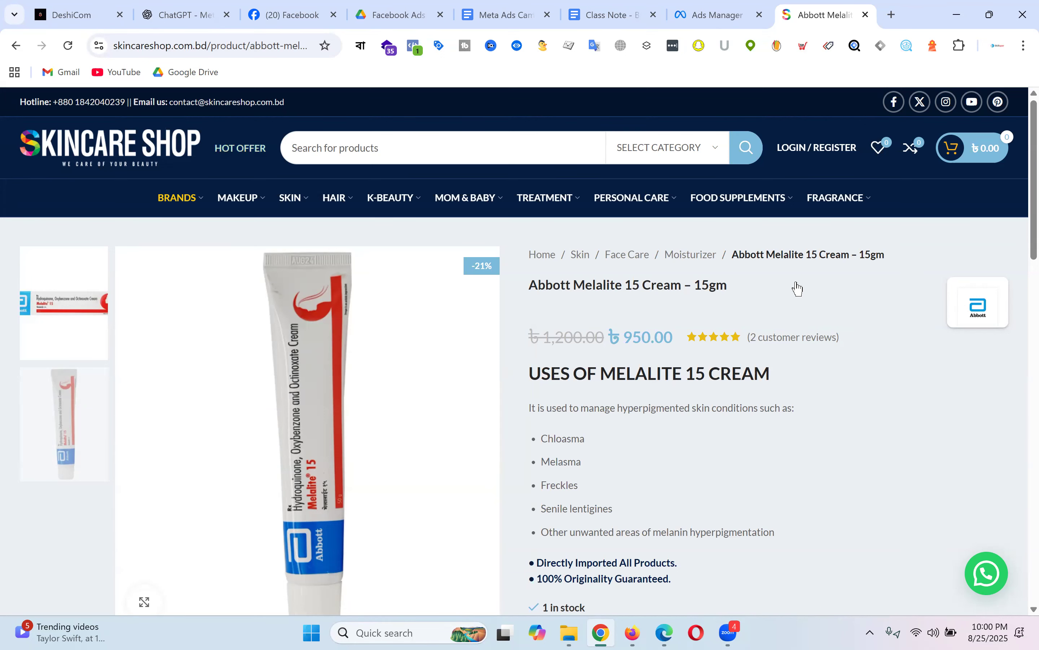
{"action": "scroll", "coordinate": [585, 230], "scroll_direction": "down", "scroll_amount": 1}
{"action": "left_click_drag", "start_coordinate": [531, 214], "coordinate": [745, 221]}
{"action": "left_click", "coordinate": [798, 230]}
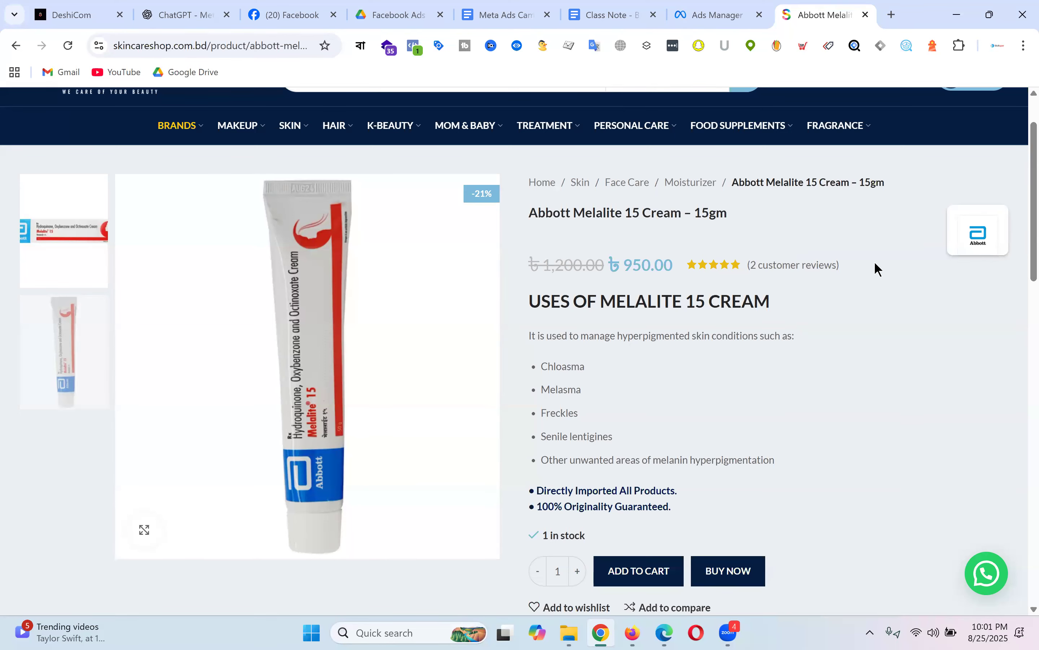
Step: Highlight the product's discounted price and examine the pricing, uses list and purchase options
{"action": "scroll", "coordinate": [646, 281], "scroll_direction": "down", "scroll_amount": 3}
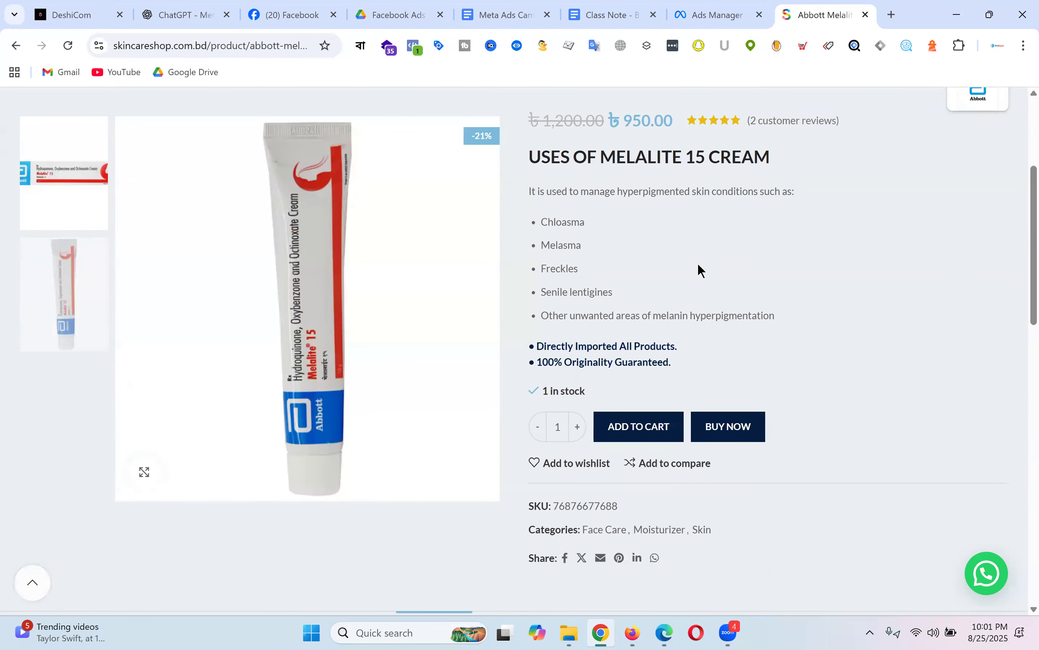
{"action": "scroll", "coordinate": [608, 345], "scroll_direction": "up", "scroll_amount": 5}
{"action": "left_click_drag", "start_coordinate": [588, 339], "coordinate": [688, 335]}
{"action": "scroll", "coordinate": [852, 340], "scroll_direction": "down", "scroll_amount": 5}
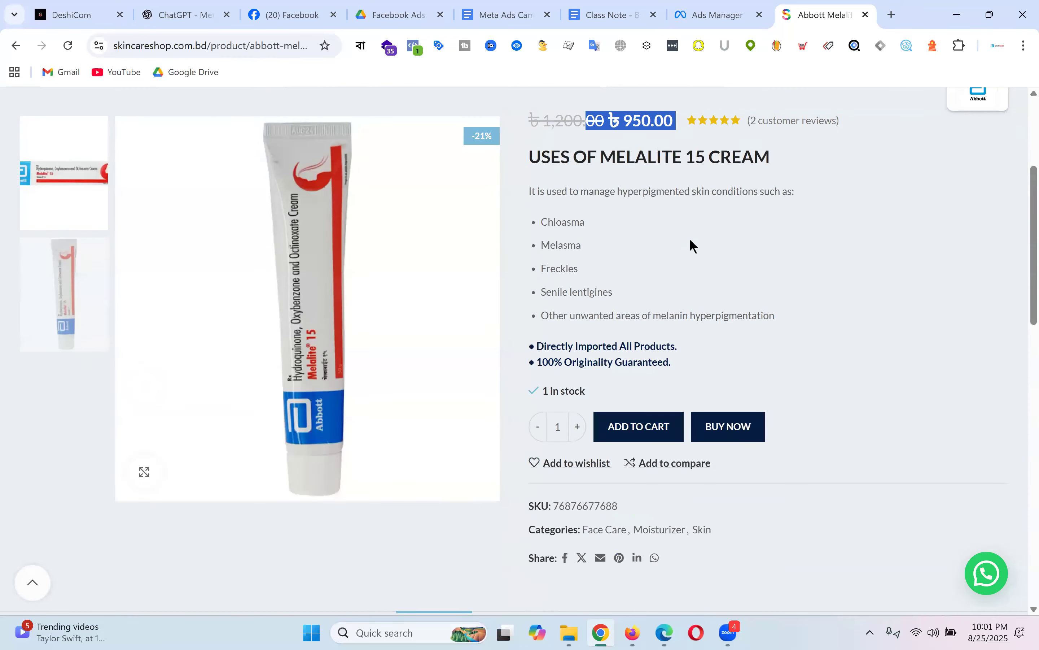
{"action": "scroll", "coordinate": [730, 271], "scroll_direction": "up", "scroll_amount": 3}
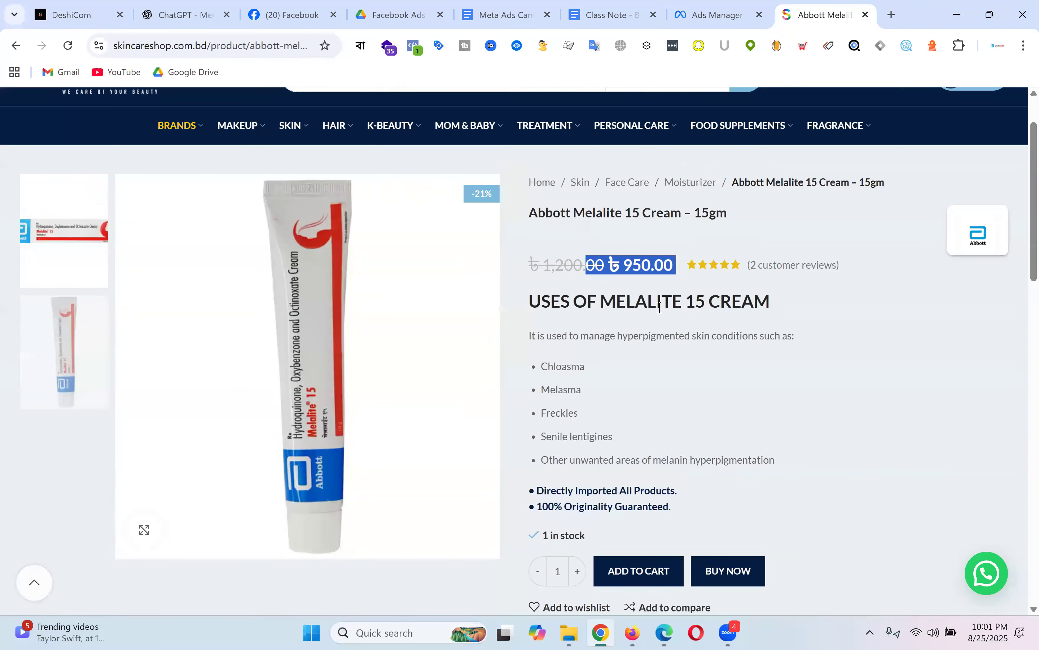
{"action": "left_click", "coordinate": [645, 275]}
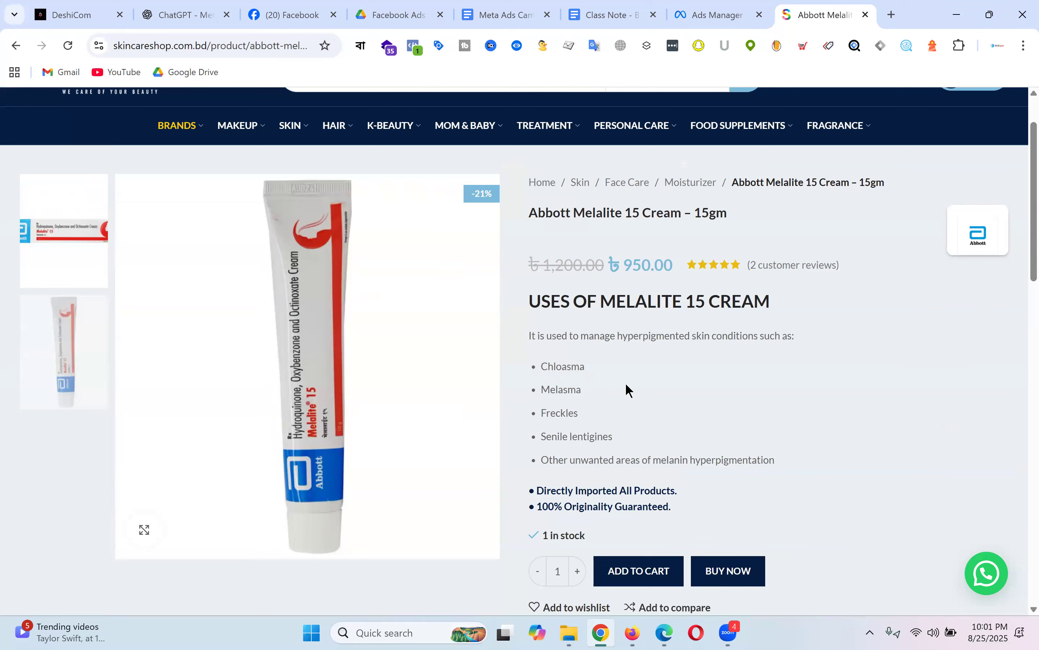
{"action": "scroll", "coordinate": [712, 327], "scroll_direction": "down", "scroll_amount": 3}
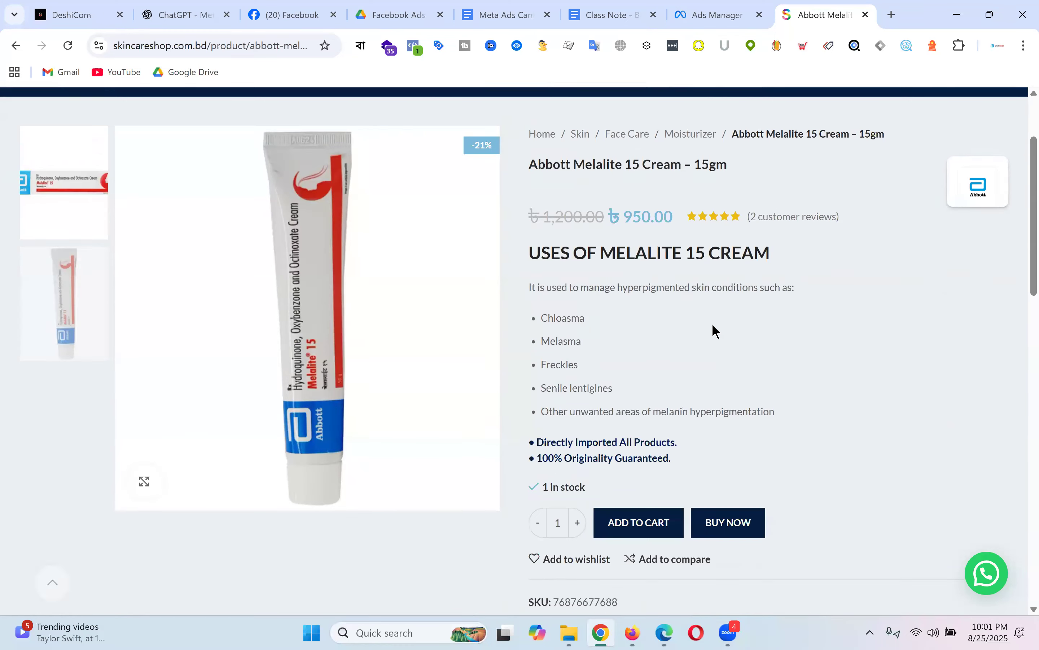
{"action": "scroll", "coordinate": [816, 300], "scroll_direction": "down", "scroll_amount": 5}
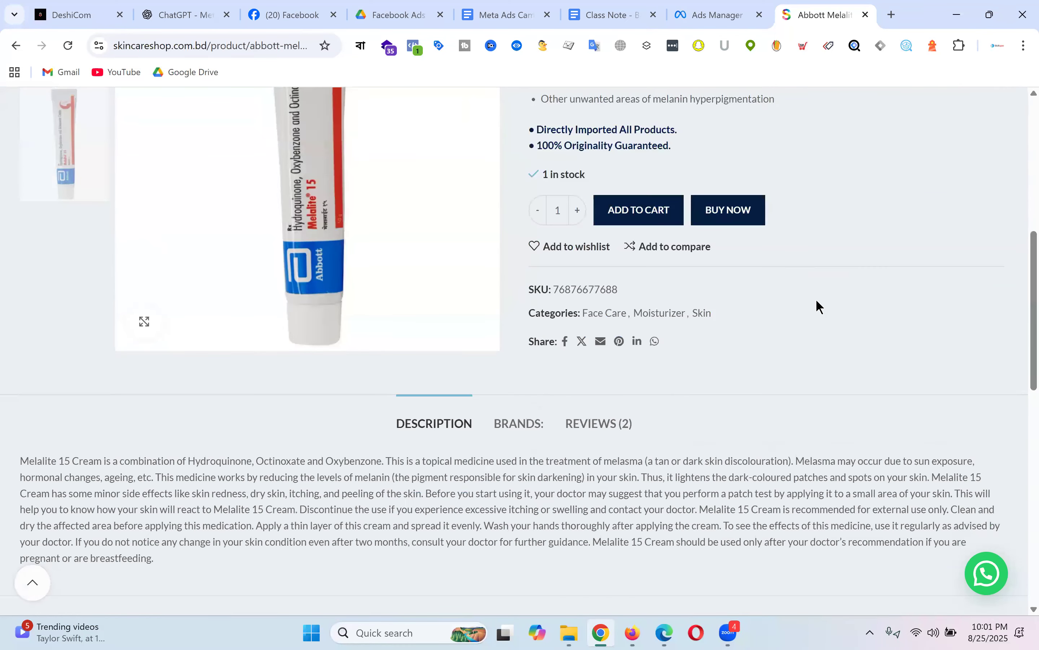
{"action": "scroll", "coordinate": [819, 305], "scroll_direction": "up", "scroll_amount": 5}
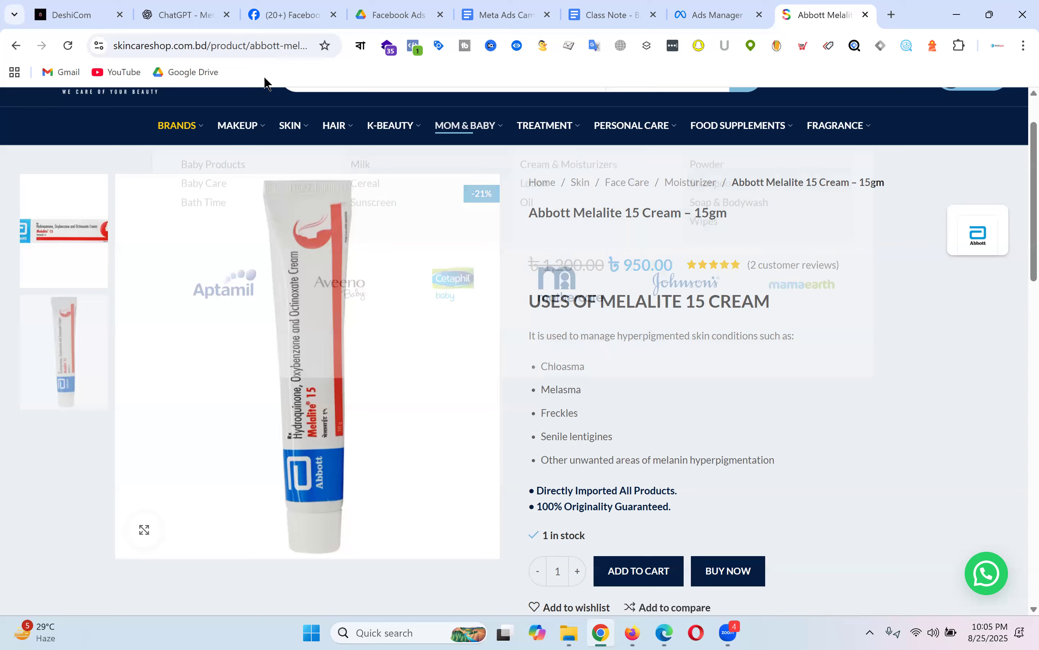
Step: Switch to ChatGPT and start a new chat message in the Meta Ads Batch-19 project
{"action": "key", "text": "ctrl+2"}
{"action": "left_click", "coordinate": [385, 217]}
{"action": "type", "text": "a"}
{"action": "key", "text": "BackSpace"}
{"action": "type", "text": "co"}
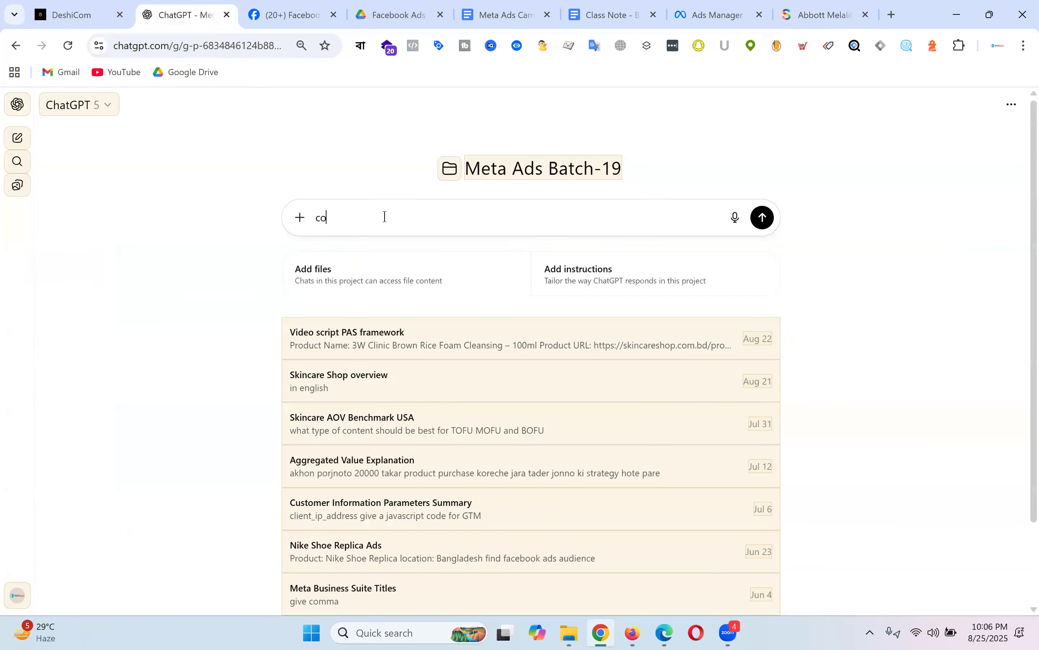
{"action": "type", "text": "nsi"}
{"action": "key", "text": "BackSpace"}
{"action": "key", "text": "BackSpace"}
{"action": "key", "text": "BackSpace"}
{"action": "key", "text": "BackSpace"}
{"action": "key", "text": "BackSpace"}
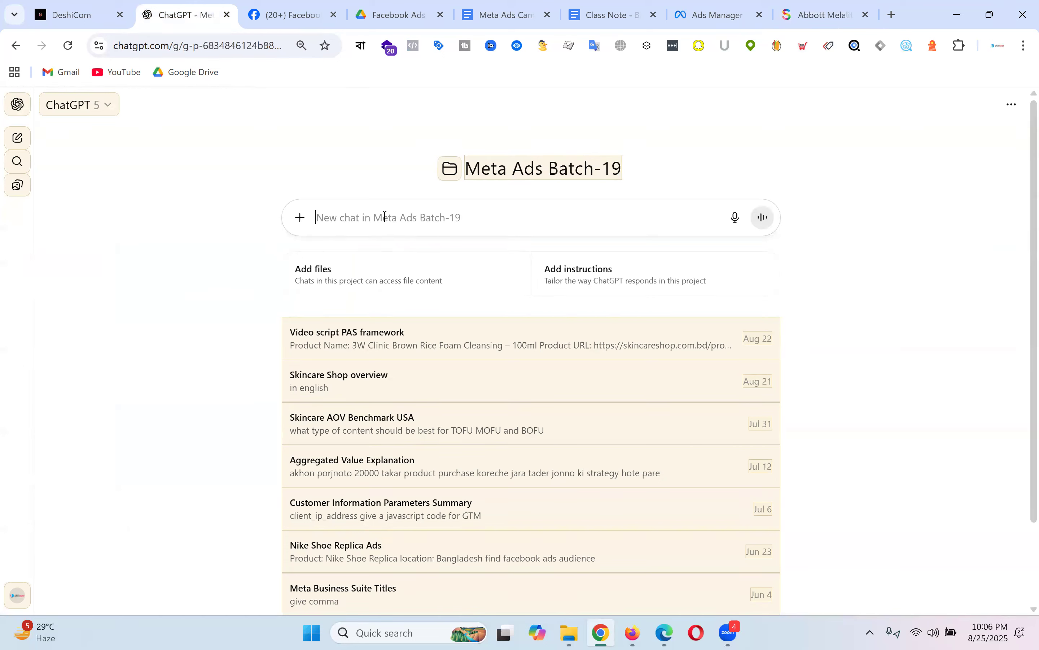
Step: Ask ChatGPT "MOFU te credibility barate amara ki dhoroner content dite pari", adding the lines "product: skincare" and "business type: ecommece"
{"action": "type", "text": "MOFU te"}
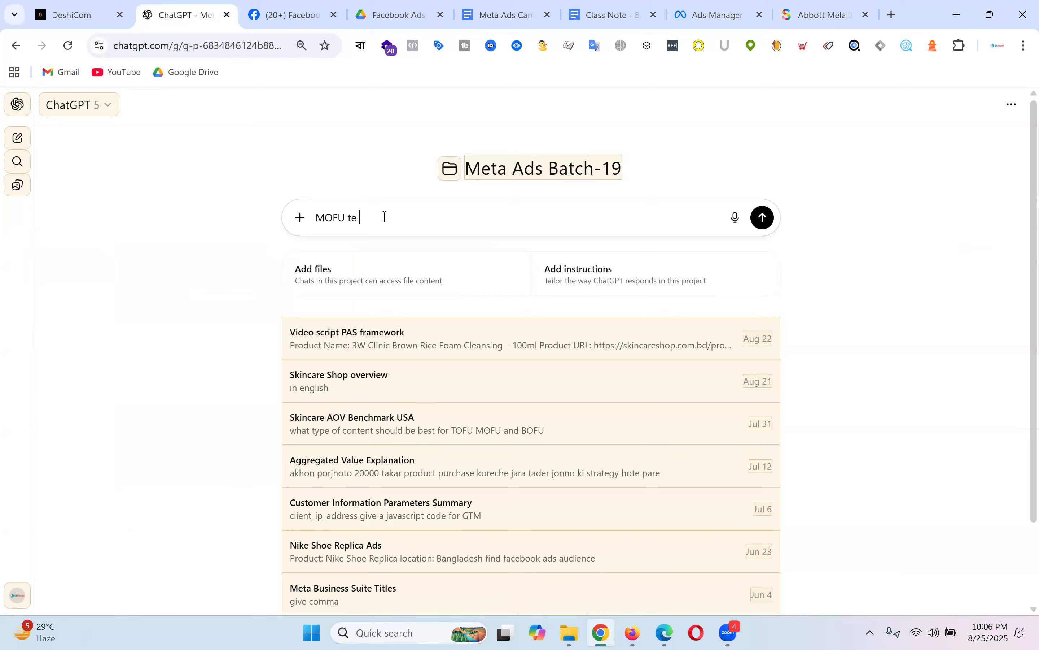
{"action": "type", "text": " credibility barate amara ki "}
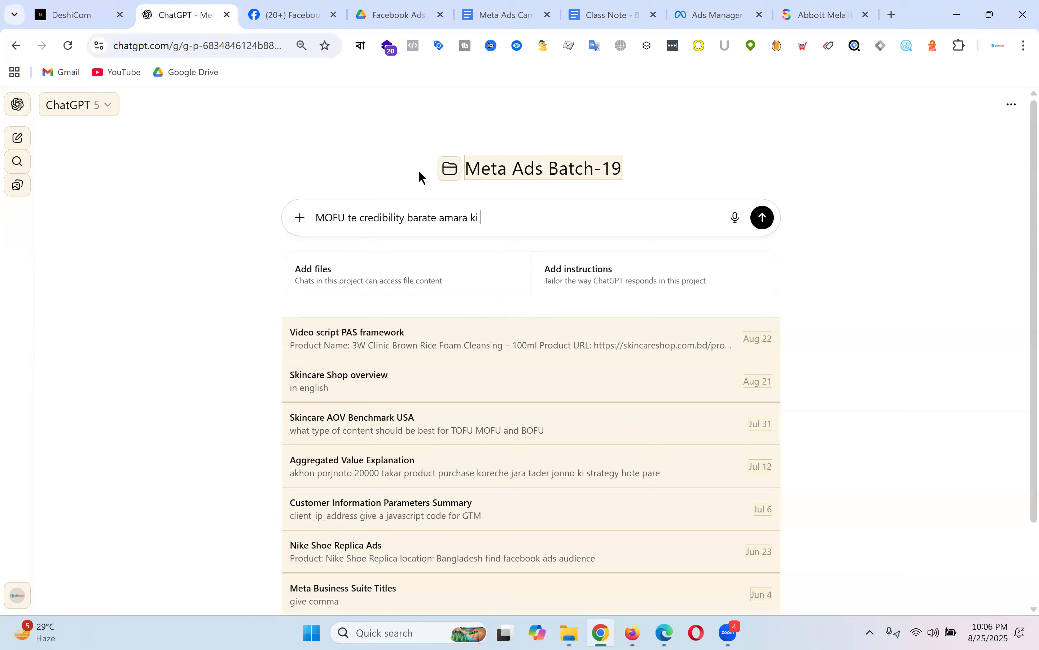
{"action": "type", "text": "dhoroner content dite pari"}
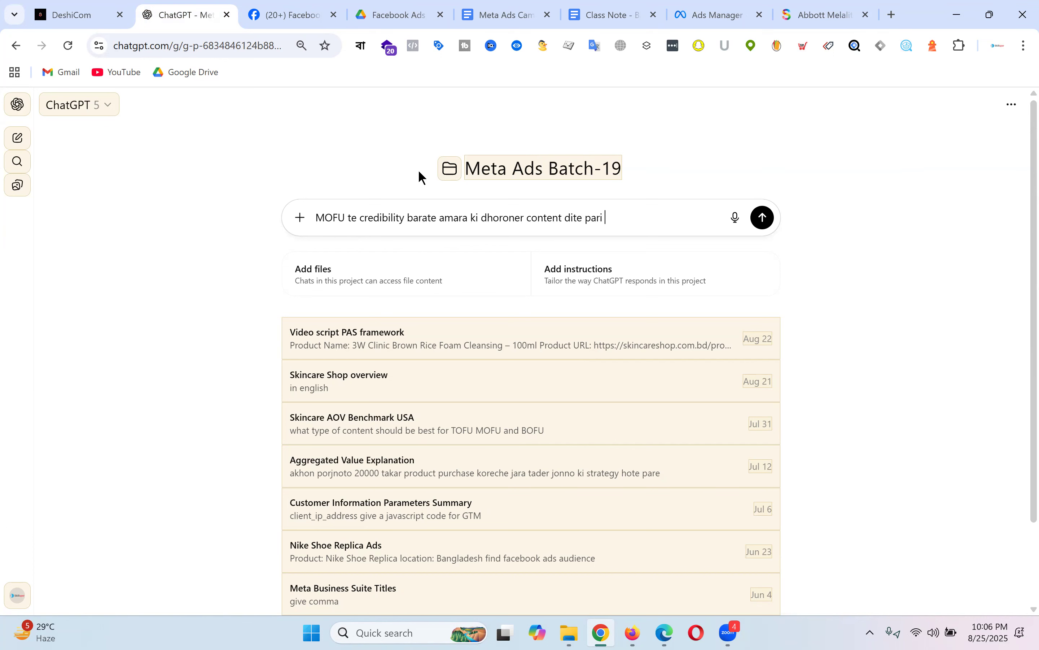
{"action": "key", "text": "shift+Return"}
{"action": "type", "text": "product: sk"}
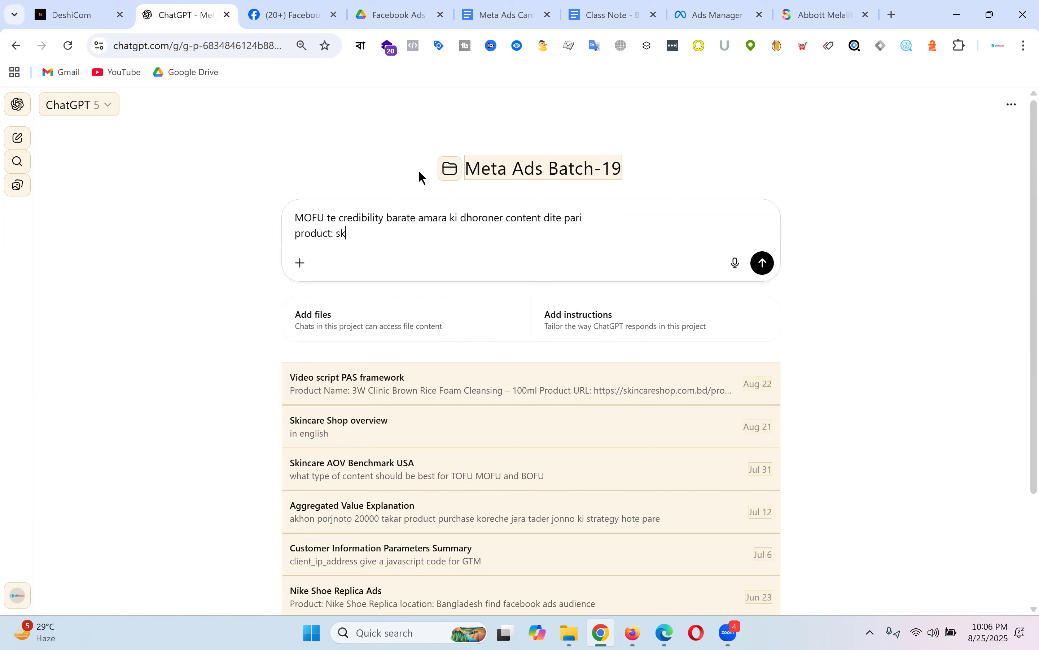
{"action": "type", "text": "incare"}
{"action": "key", "text": "shift+Return"}
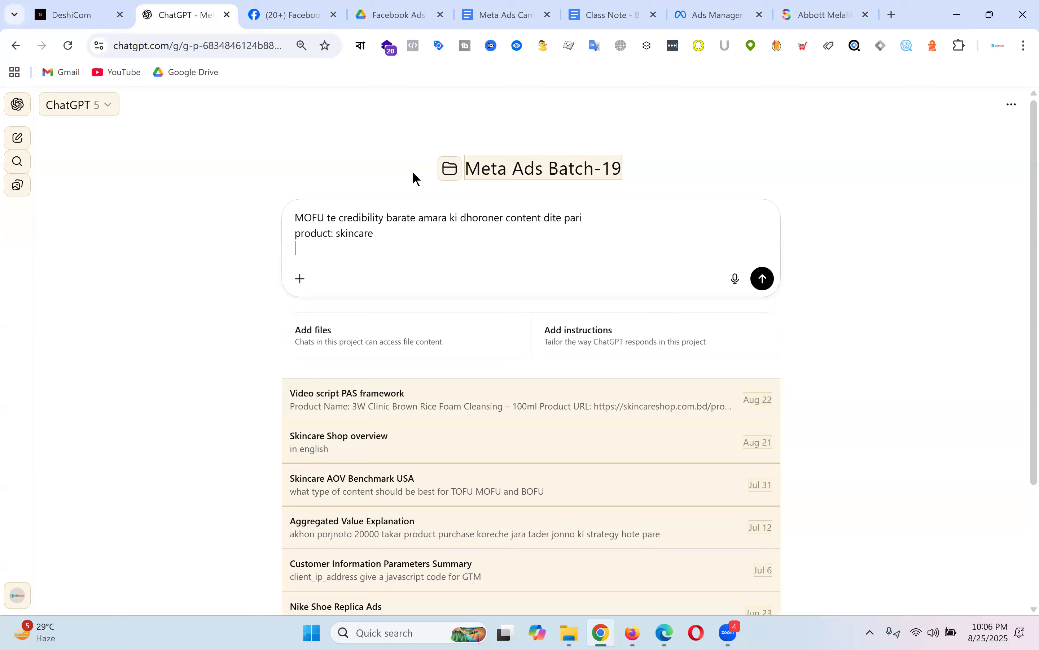
{"action": "type", "text": "business type: ecommece"}
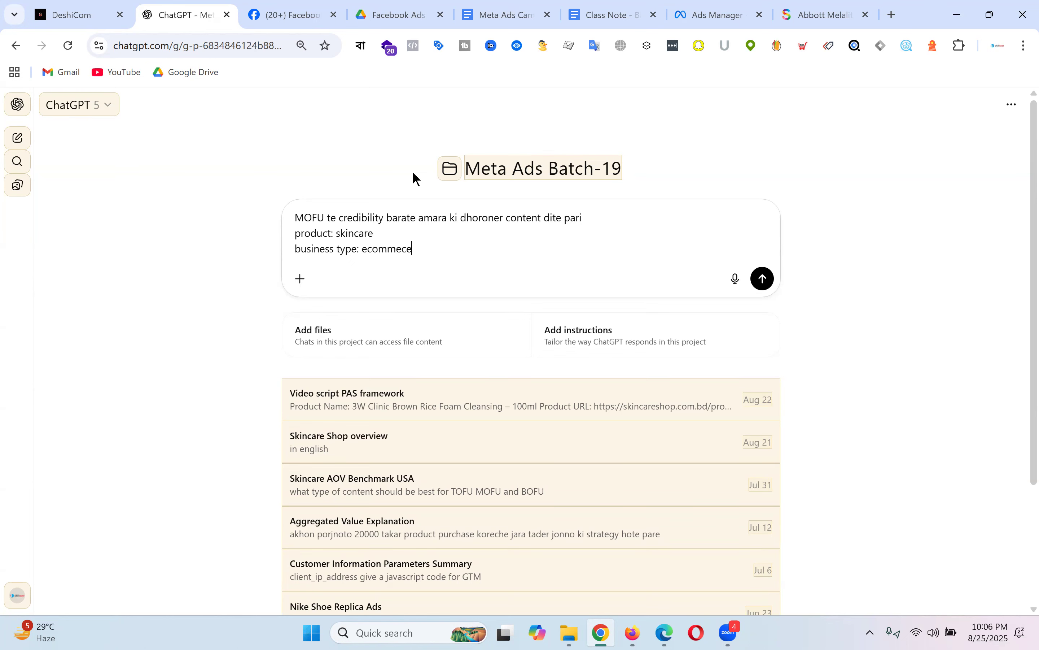
{"action": "key", "text": "Return"}
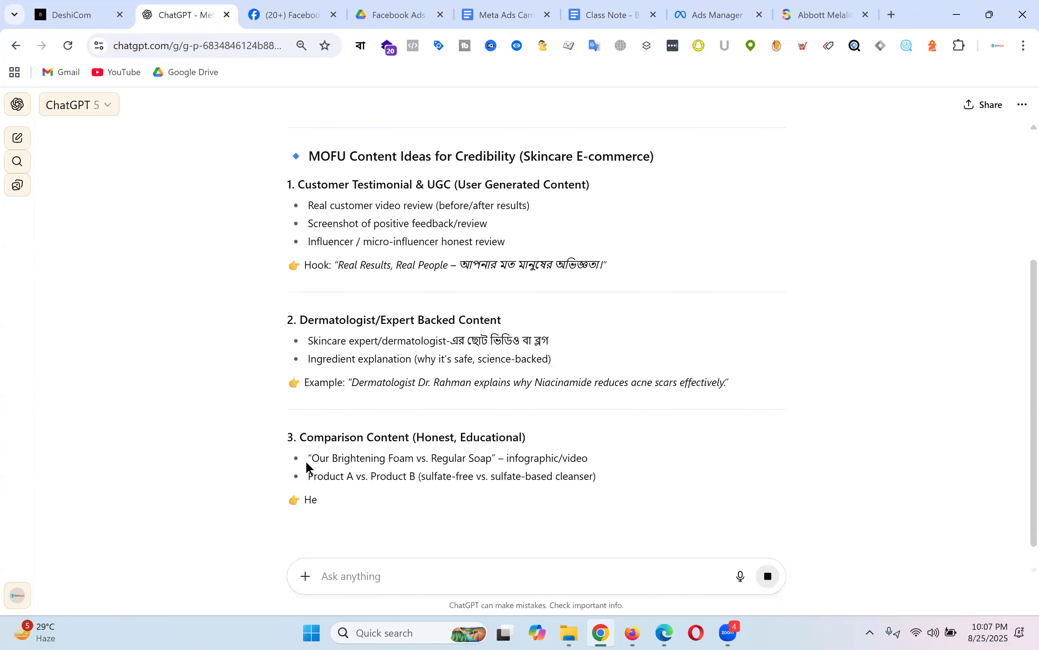
Step: Highlight the Comparison Content heading and both halves of its brightening foam versus regular soap example in the answer
{"action": "left_click_drag", "start_coordinate": [300, 437], "coordinate": [416, 437]}
{"action": "left_click", "coordinate": [619, 434]}
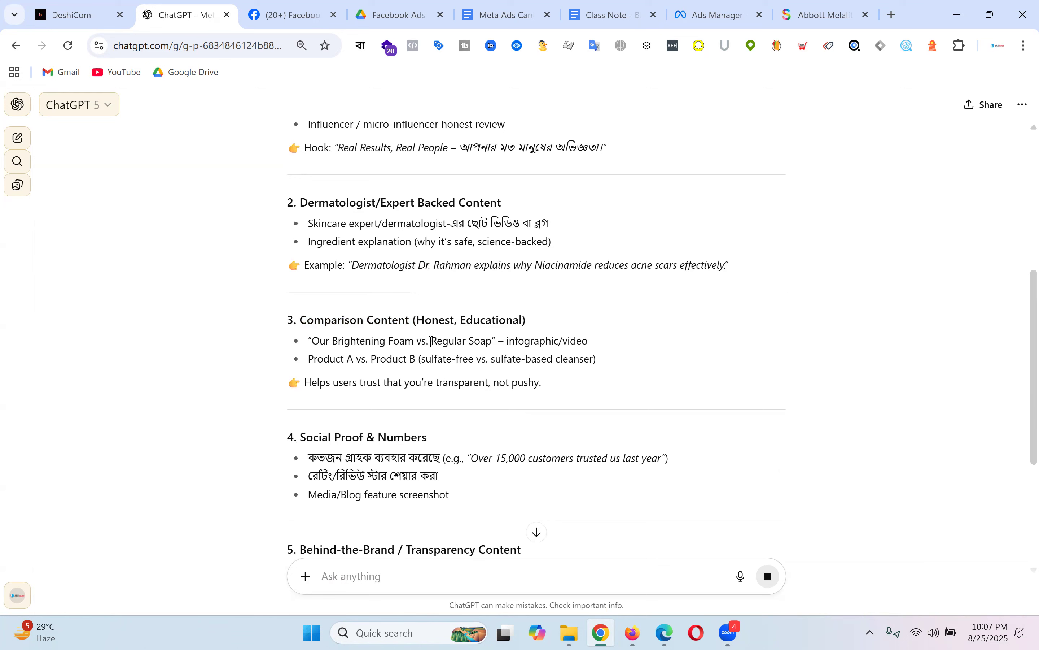
{"action": "left_click_drag", "start_coordinate": [430, 341], "coordinate": [490, 343]}
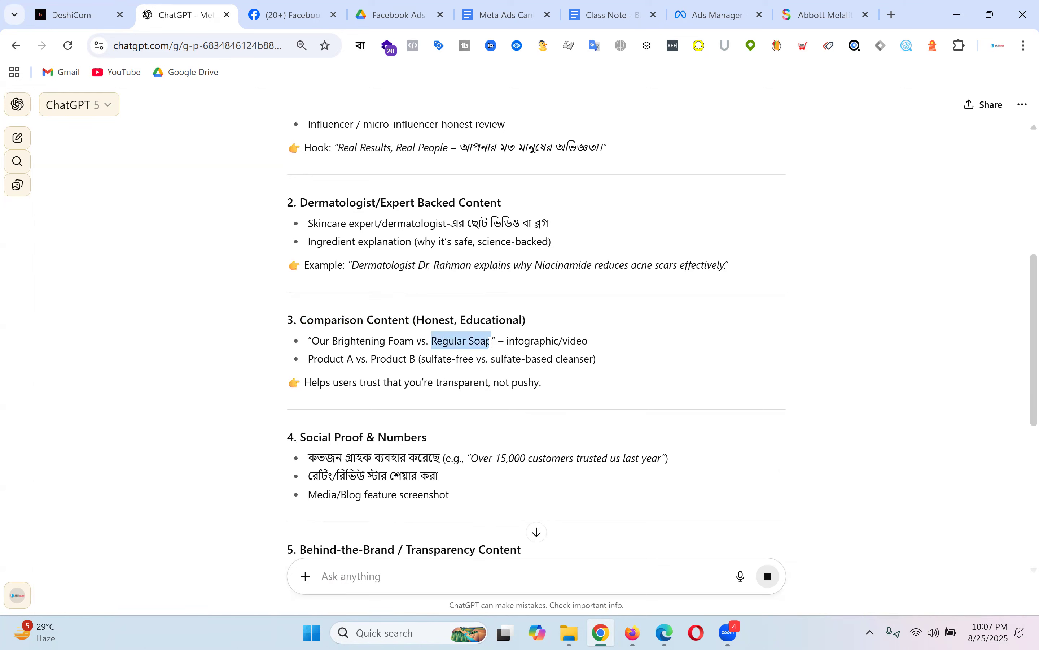
{"action": "left_click_drag", "start_coordinate": [320, 341], "coordinate": [429, 341]}
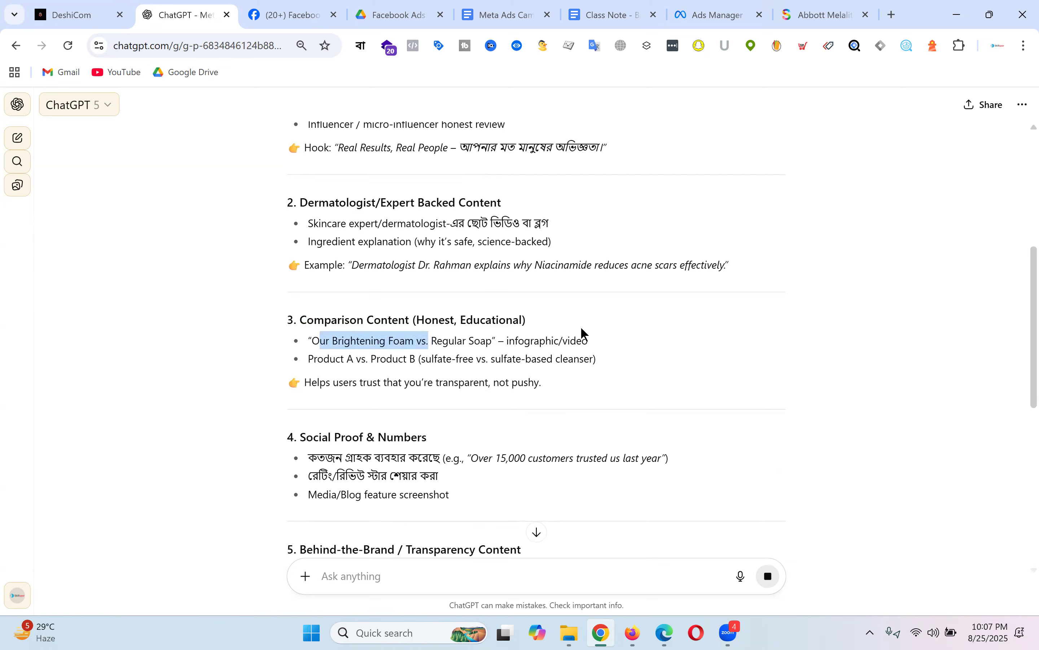
Step: Examine the Social Proof & Numbers section, highlighting the customer count example and the rating-sharing idea
{"action": "scroll", "coordinate": [580, 326], "scroll_direction": "down", "scroll_amount": 3}
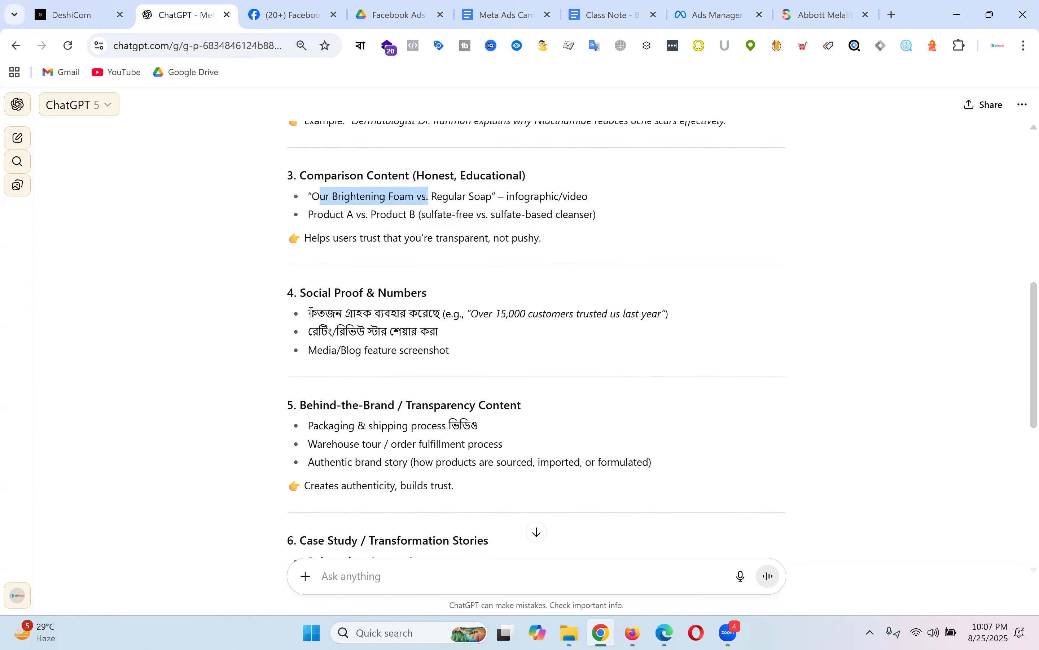
{"action": "left_click_drag", "start_coordinate": [323, 313], "coordinate": [659, 314]}
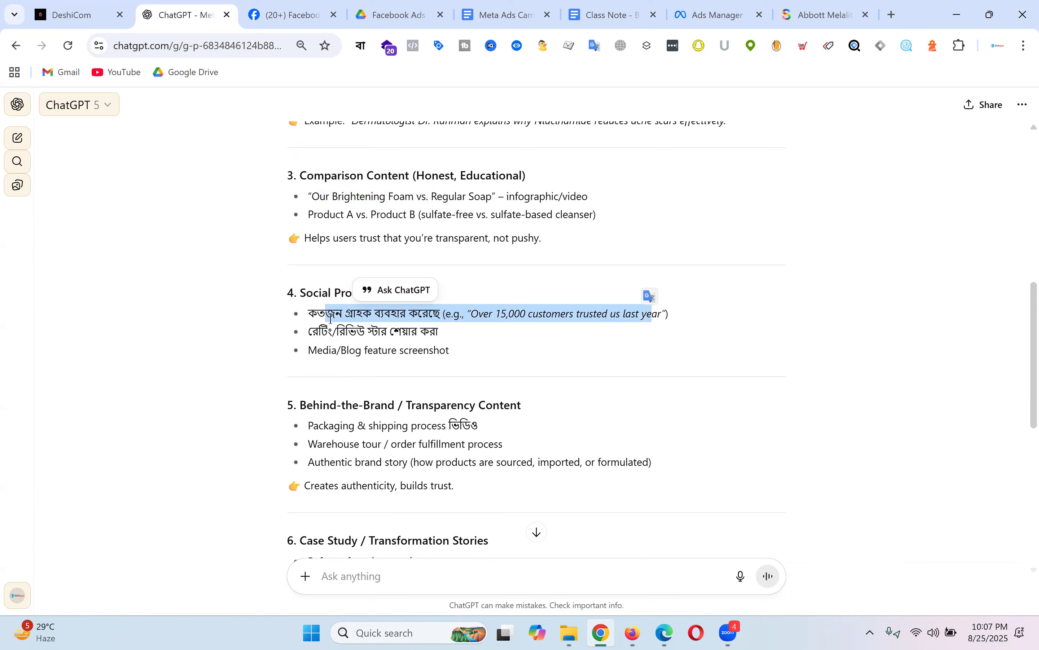
{"action": "left_click", "coordinate": [353, 326]}
{"action": "triple_click", "coordinate": [353, 326]}
{"action": "scroll", "coordinate": [556, 331], "scroll_direction": "down", "scroll_amount": 3}
{"action": "left_click", "coordinate": [431, 224]}
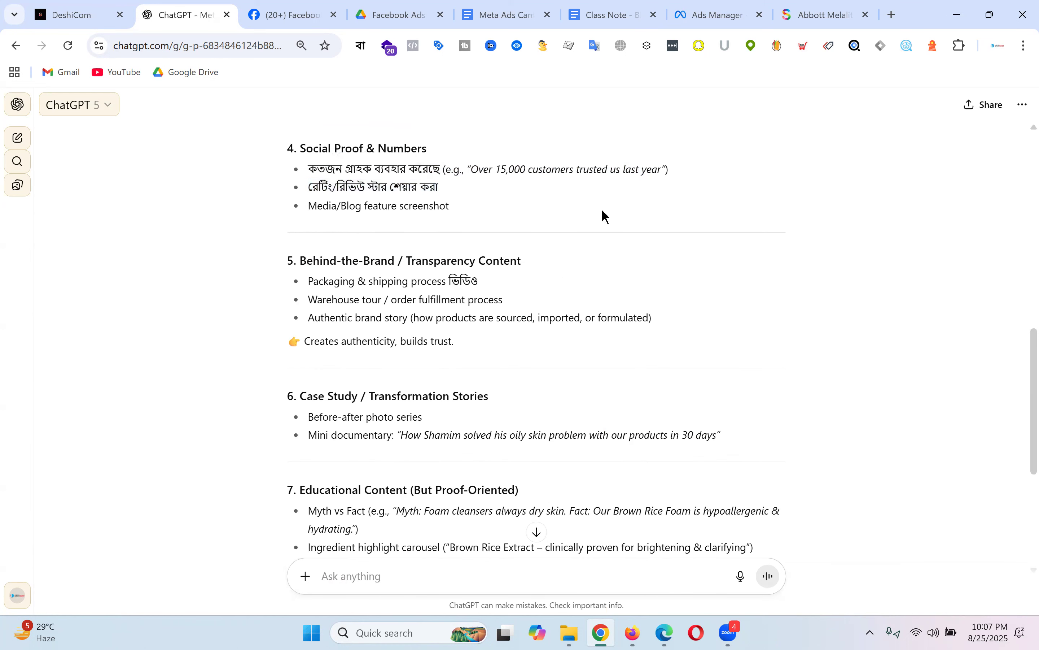
Step: Highlight the packaging and shipping process idea under Behind-the-Brand / Transparency Content
{"action": "scroll", "coordinate": [602, 209], "scroll_direction": "down", "scroll_amount": 2}
{"action": "left_click_drag", "start_coordinate": [310, 209], "coordinate": [502, 216]}
{"action": "left_click", "coordinate": [351, 209]}
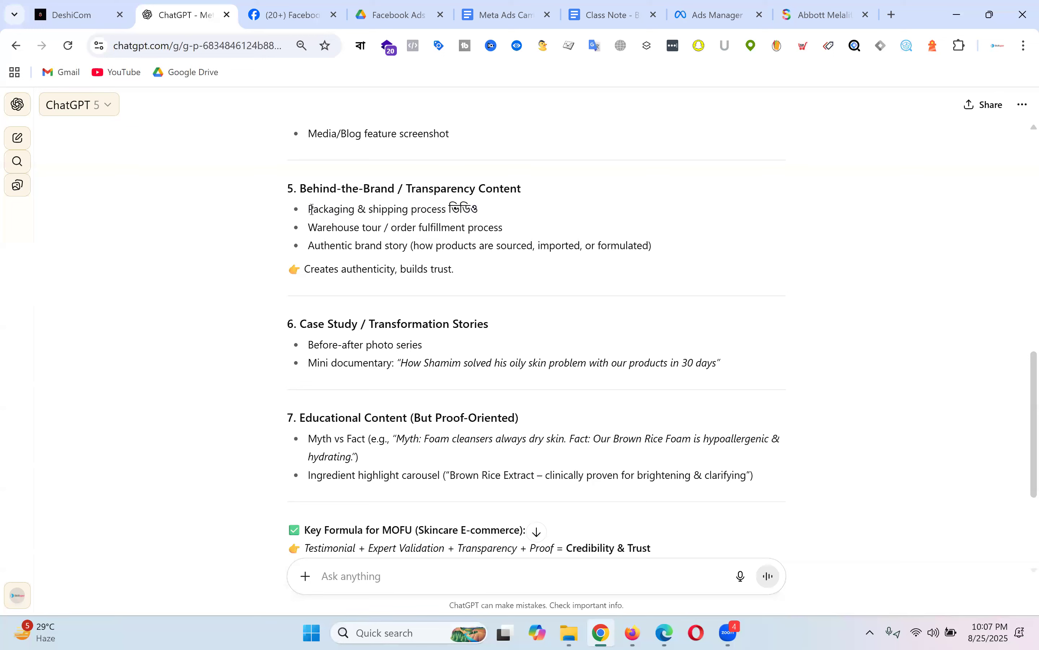
{"action": "left_click_drag", "start_coordinate": [311, 209], "coordinate": [437, 209]}
{"action": "left_click", "coordinate": [538, 203]}
Step: Examine the Case Study / Transformation Stories section, highlighting the before-after photo series and mini documentary ideas
{"action": "scroll", "coordinate": [510, 217], "scroll_direction": "down", "scroll_amount": 2}
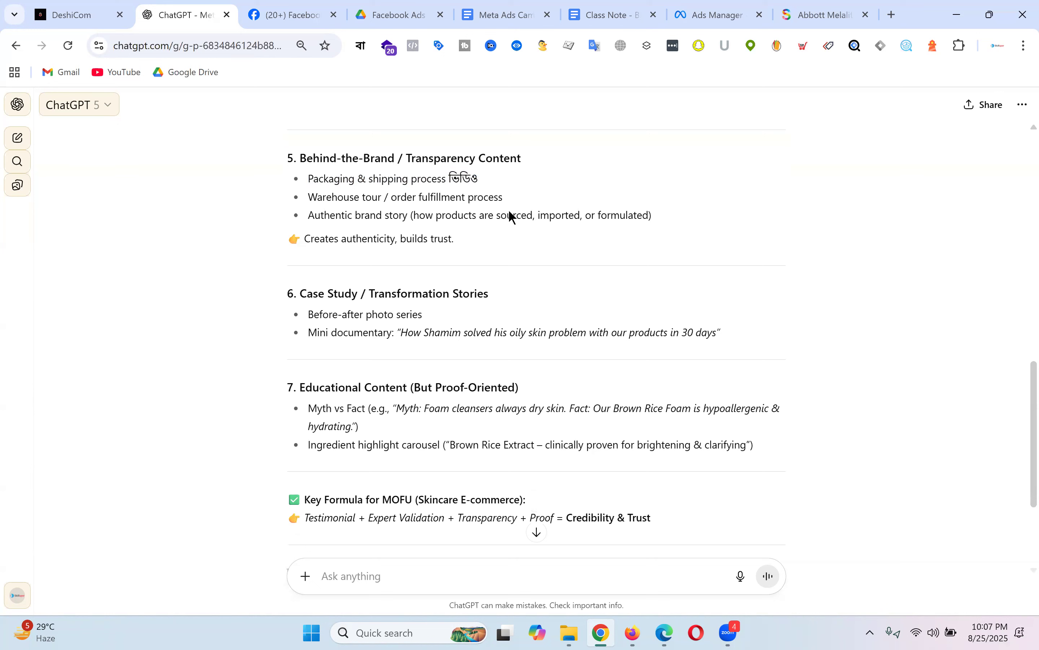
{"action": "left_click_drag", "start_coordinate": [309, 273], "coordinate": [487, 272]}
{"action": "left_click", "coordinate": [476, 273]}
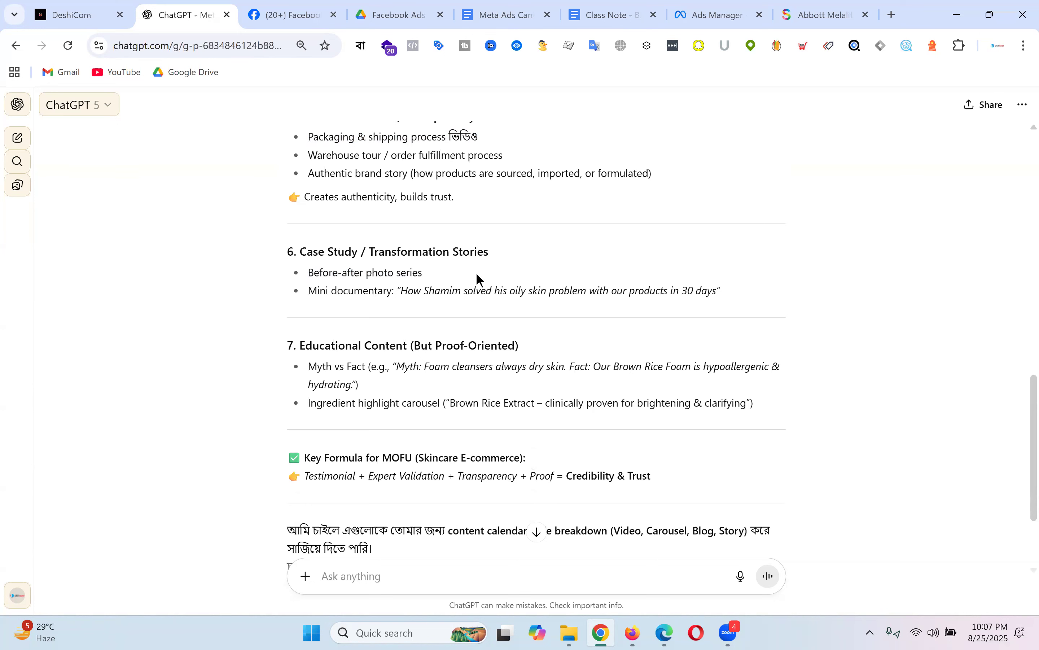
{"action": "left_click_drag", "start_coordinate": [308, 272], "coordinate": [504, 277]}
{"action": "left_click", "coordinate": [504, 280]}
{"action": "left_click_drag", "start_coordinate": [308, 272], "coordinate": [474, 275]}
{"action": "left_click_drag", "start_coordinate": [309, 272], "coordinate": [461, 283]}
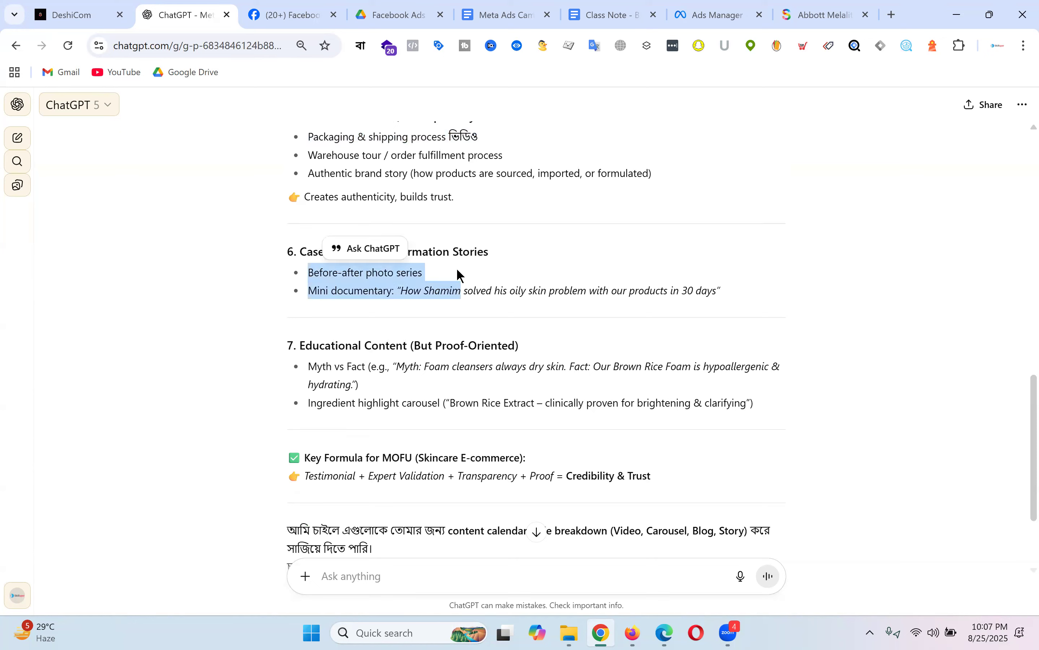
{"action": "left_click", "coordinate": [414, 272]}
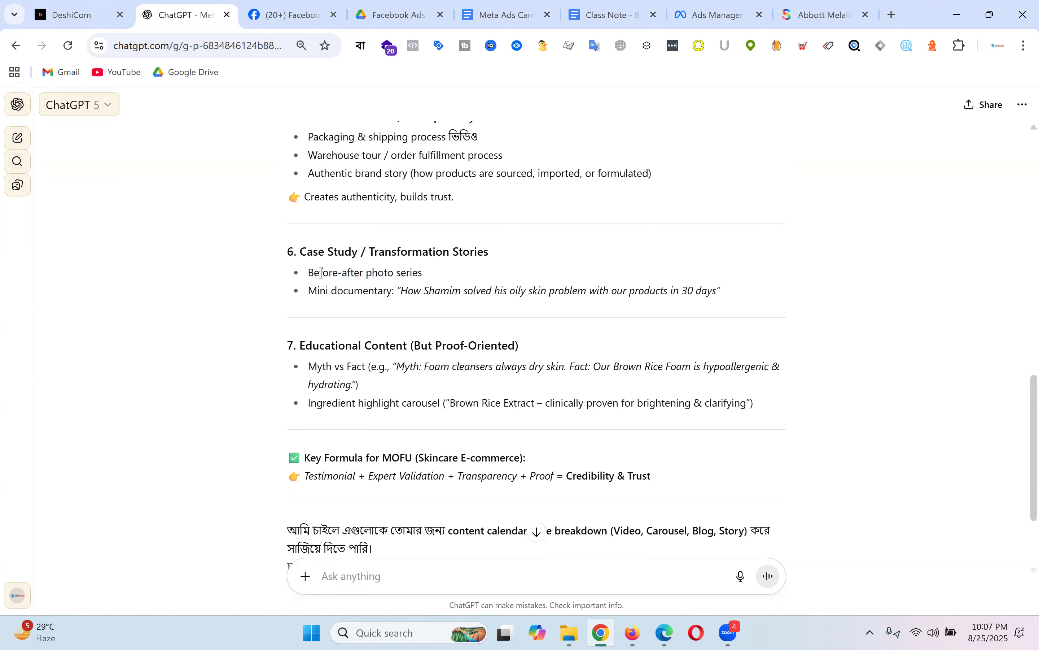
{"action": "triple_click", "coordinate": [387, 272]}
{"action": "left_click", "coordinate": [532, 270]}
Step: Highlight the Myth vs Fact idea under Educational Content and return to the beginning of the answer
{"action": "scroll", "coordinate": [552, 270], "scroll_direction": "down", "scroll_amount": 3}
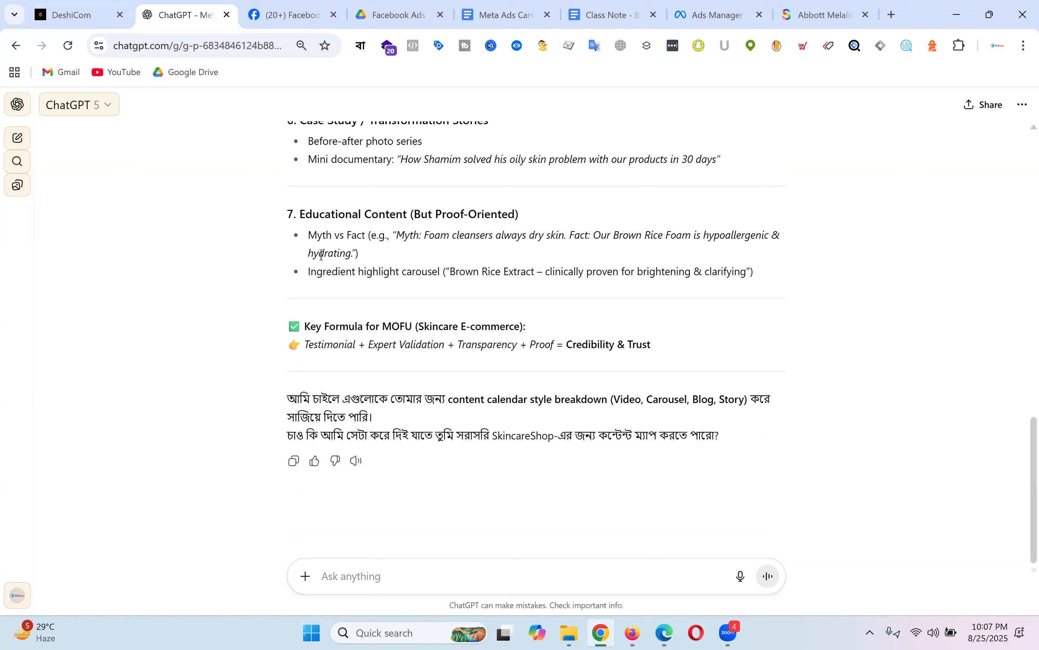
{"action": "left_click_drag", "start_coordinate": [318, 235], "coordinate": [385, 236]}
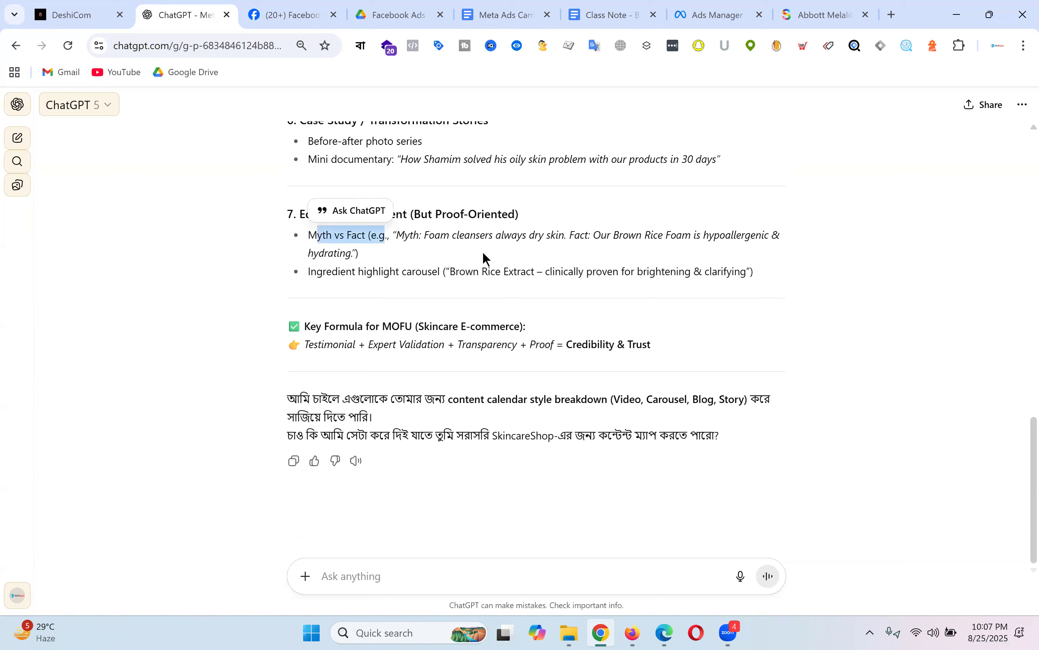
{"action": "left_click_drag", "start_coordinate": [307, 235], "coordinate": [409, 239]}
{"action": "double_click", "coordinate": [314, 239]}
{"action": "left_click", "coordinate": [368, 235]}
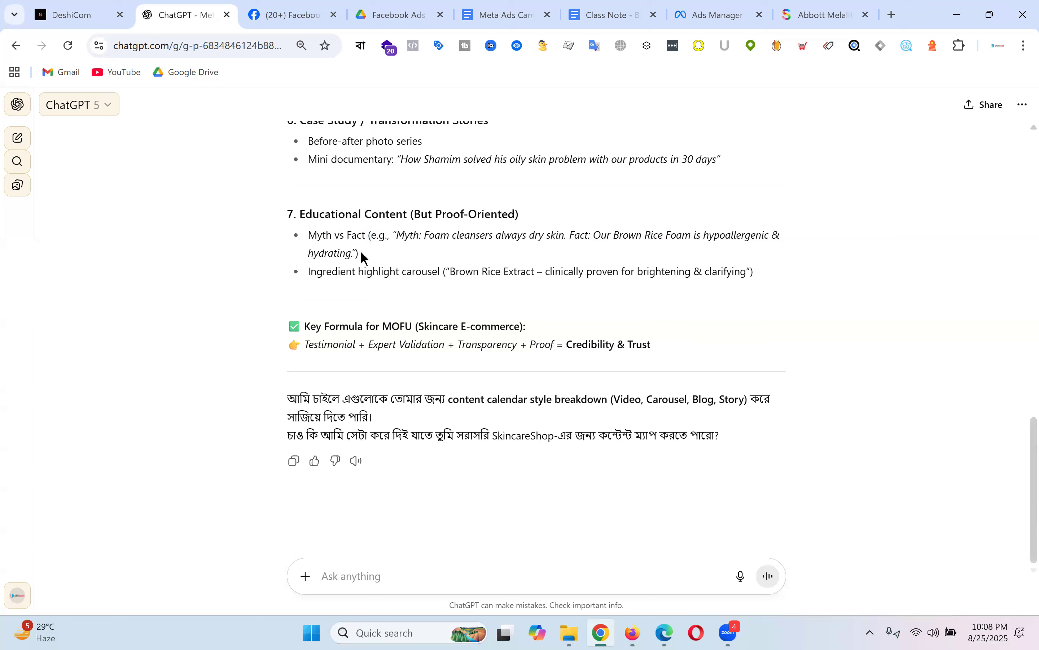
{"action": "left_click_drag", "start_coordinate": [347, 235], "coordinate": [410, 235]}
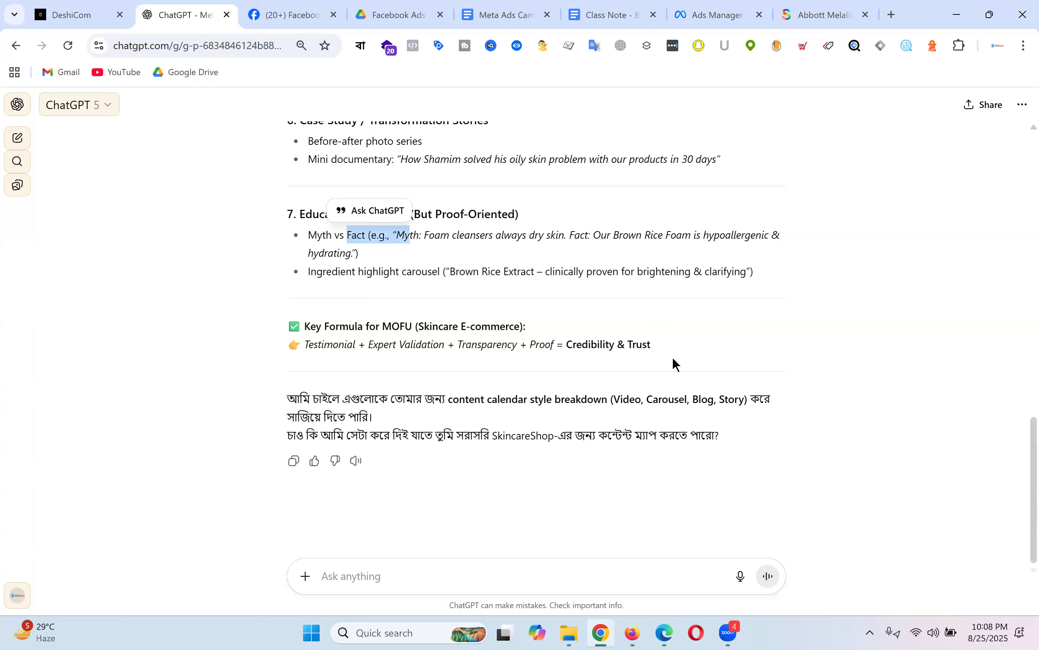
{"action": "left_click", "coordinate": [429, 259]}
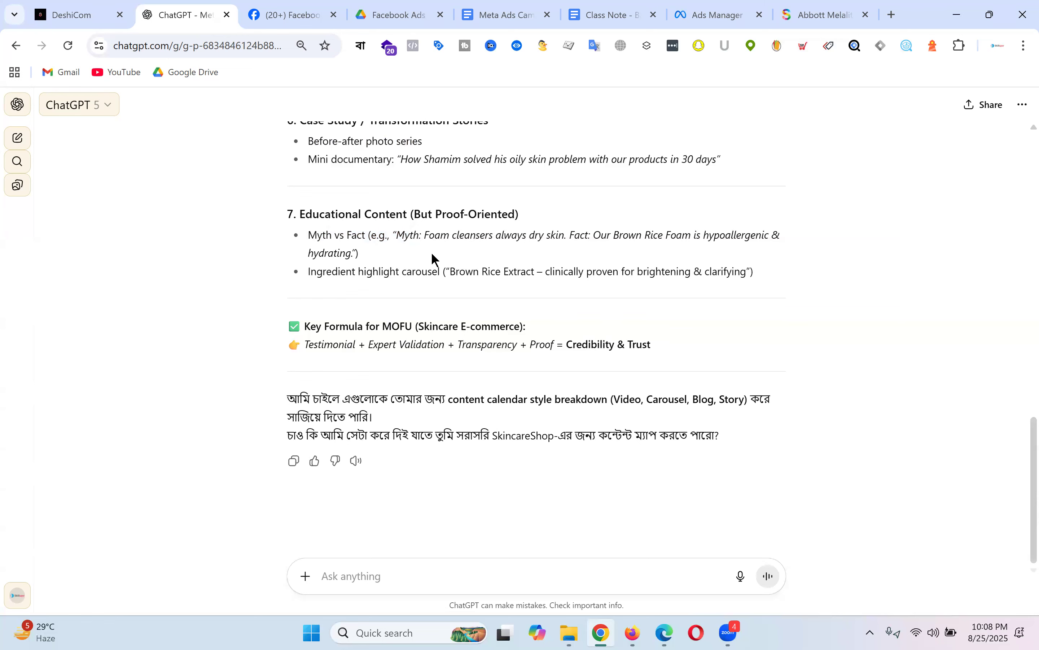
{"action": "scroll", "coordinate": [433, 259], "scroll_direction": "up", "scroll_amount": 15}
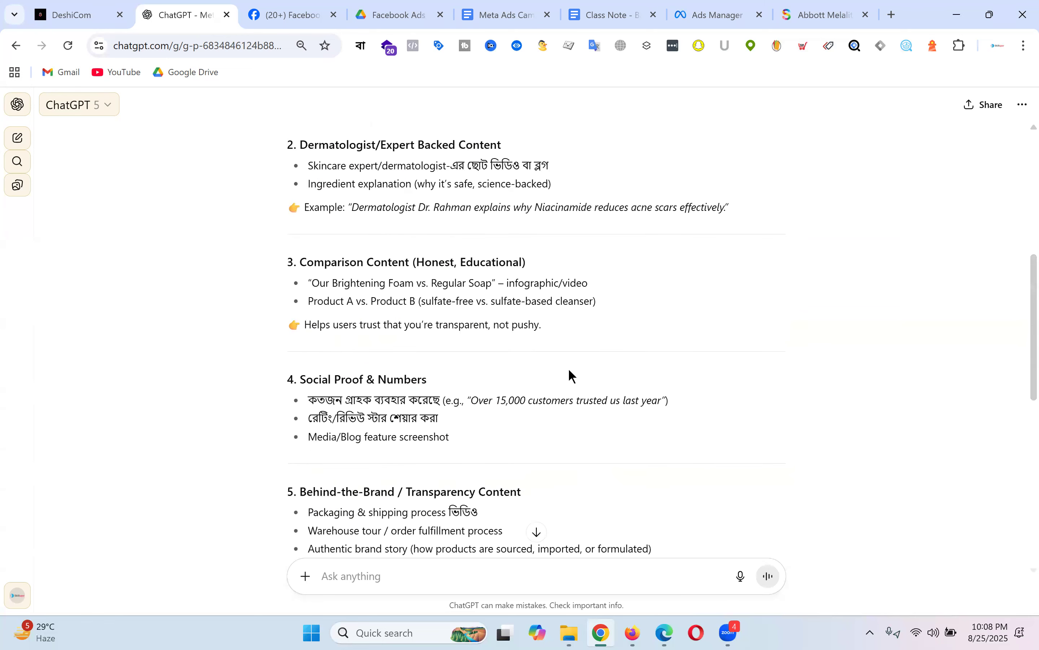
{"action": "scroll", "coordinate": [568, 368], "scroll_direction": "up", "scroll_amount": 1}
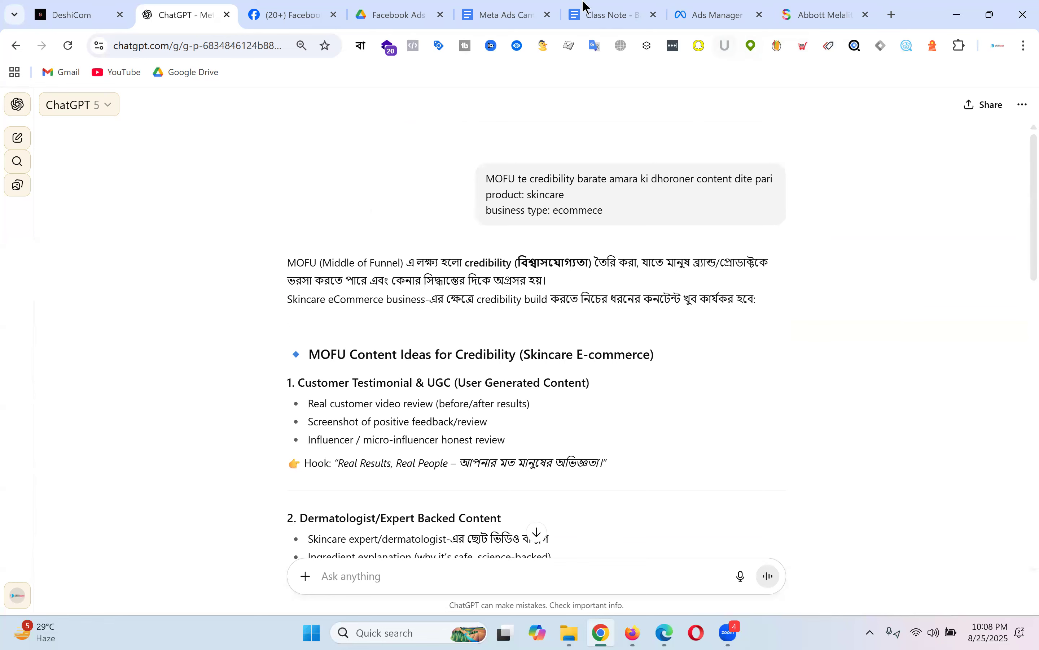
Step: Switch to Meta Ads Manager and create an auction campaign with the Traffic objective and the manual traffic campaign setup
{"action": "left_click", "coordinate": [722, 6]}
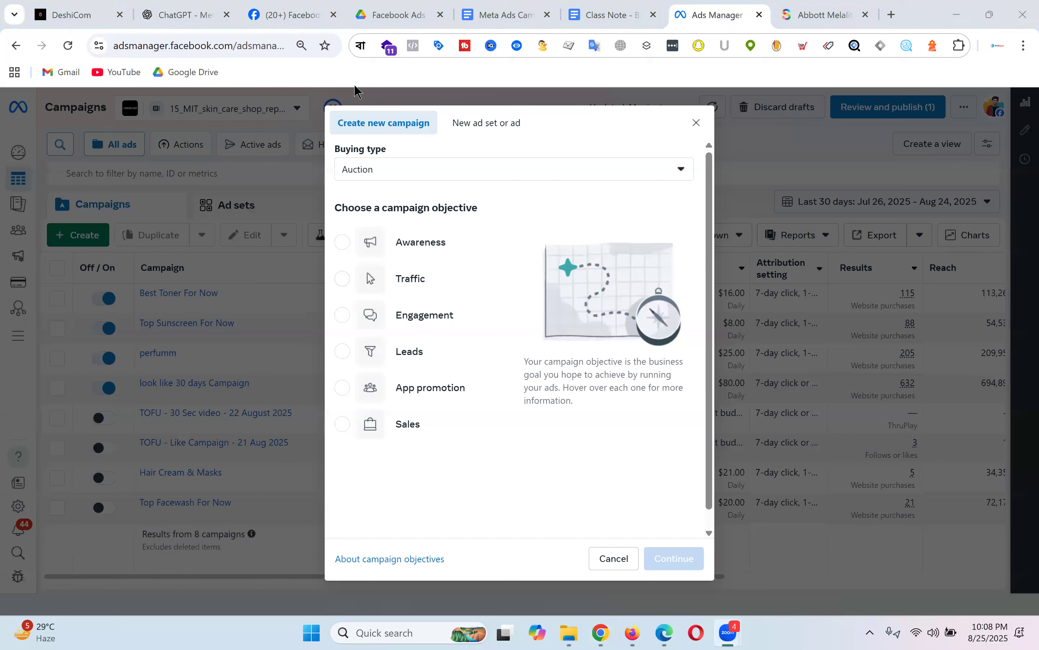
{"action": "left_click", "coordinate": [412, 284]}
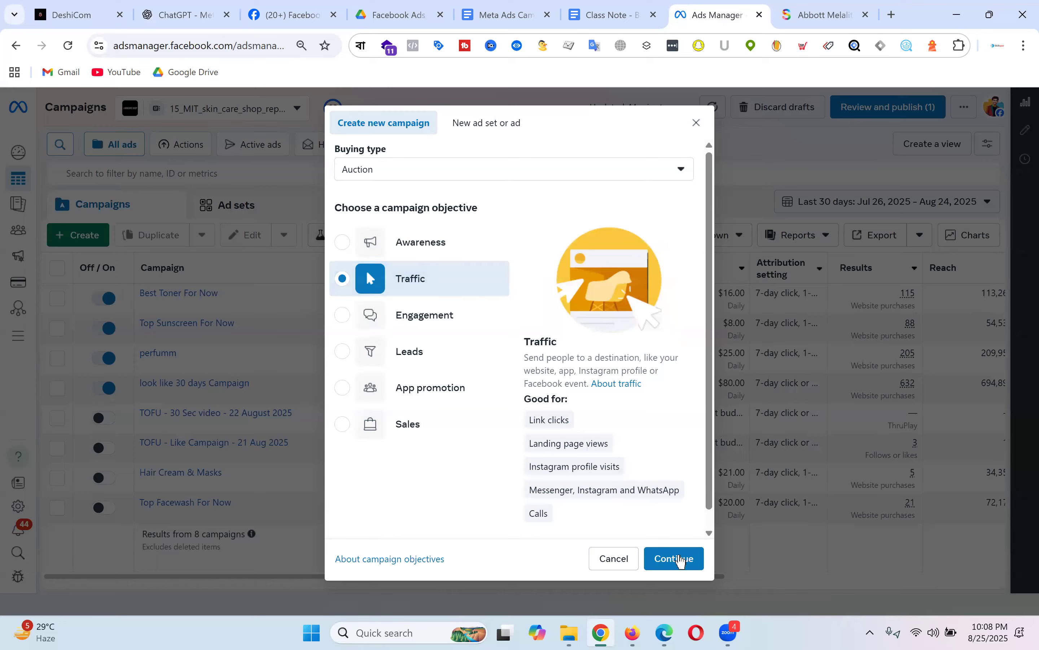
{"action": "left_click", "coordinate": [672, 558]}
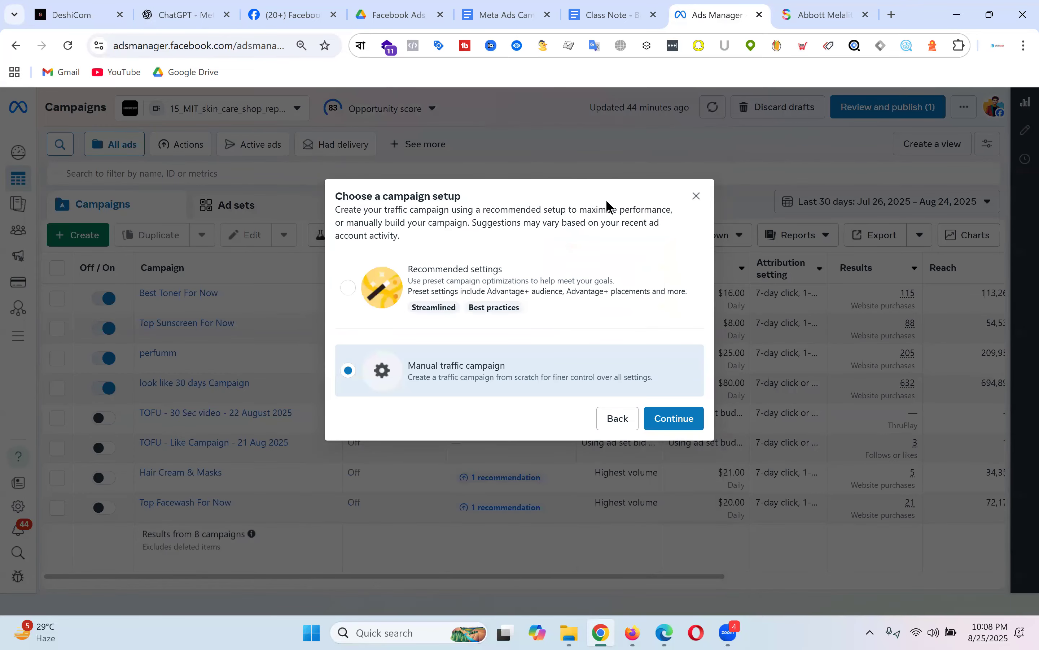
{"action": "left_click", "coordinate": [687, 421]}
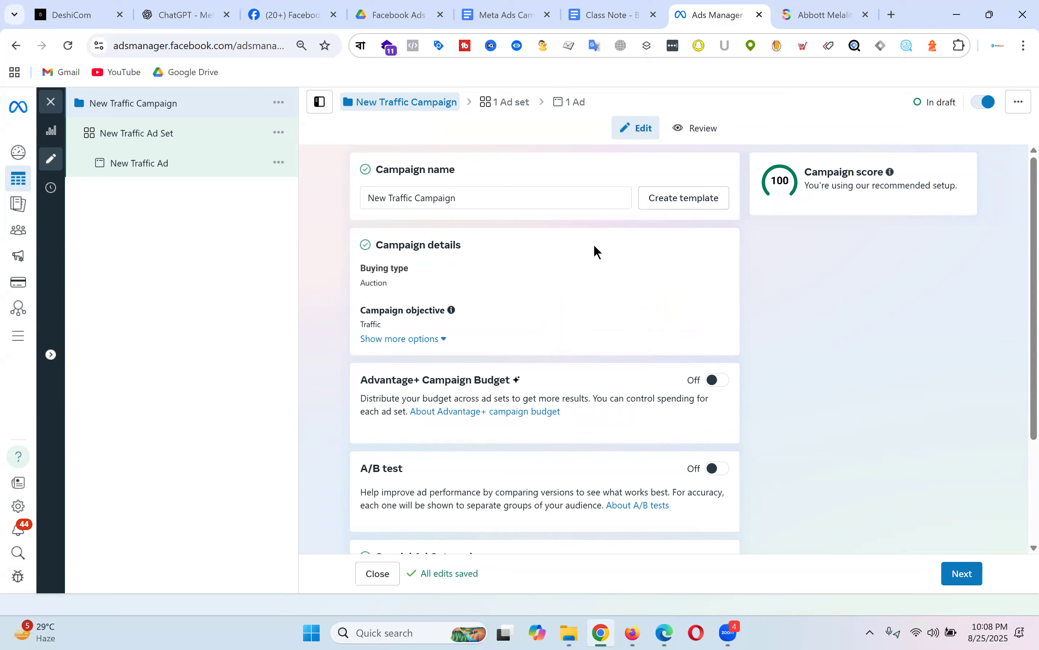
Step: Rename the campaign as MOFU - Product - UGC - 25 Aug 2025
{"action": "left_click", "coordinate": [490, 197]}
{"action": "key", "text": "ctrl+a"}
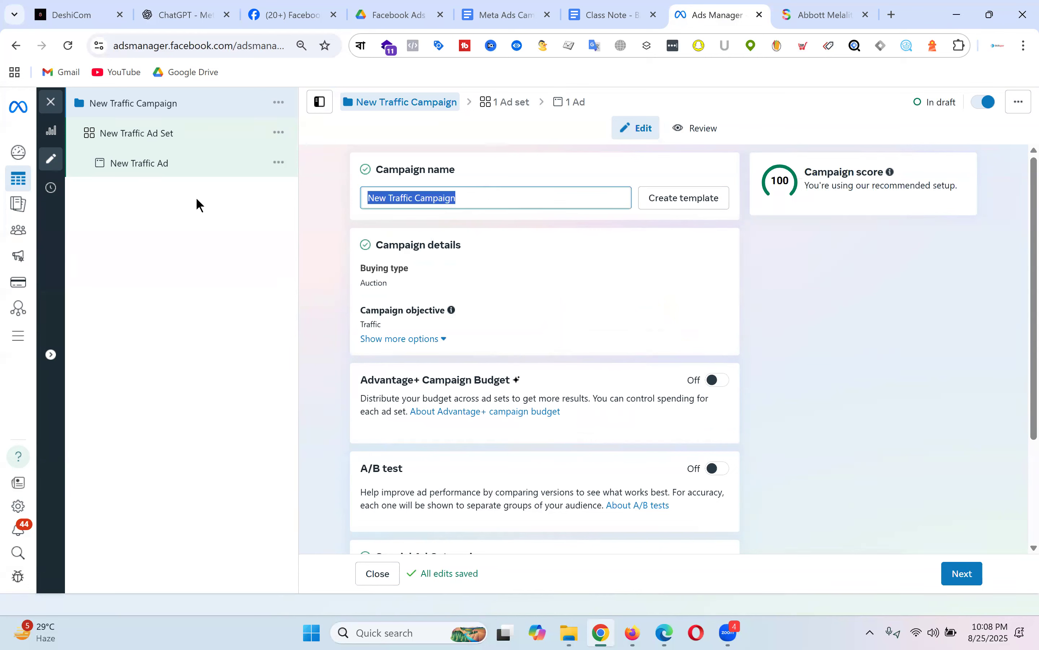
{"action": "type", "text": "MO"}
{"action": "key", "text": "BackSpace"}
{"action": "type", "text": "OFU "}
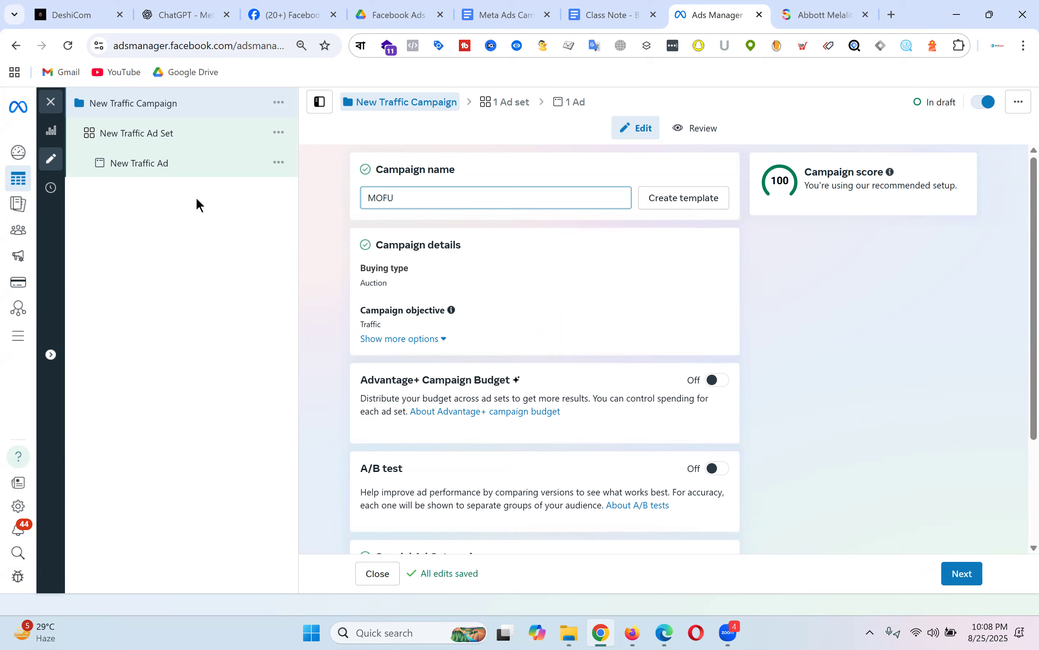
{"action": "type", "text": "-"}
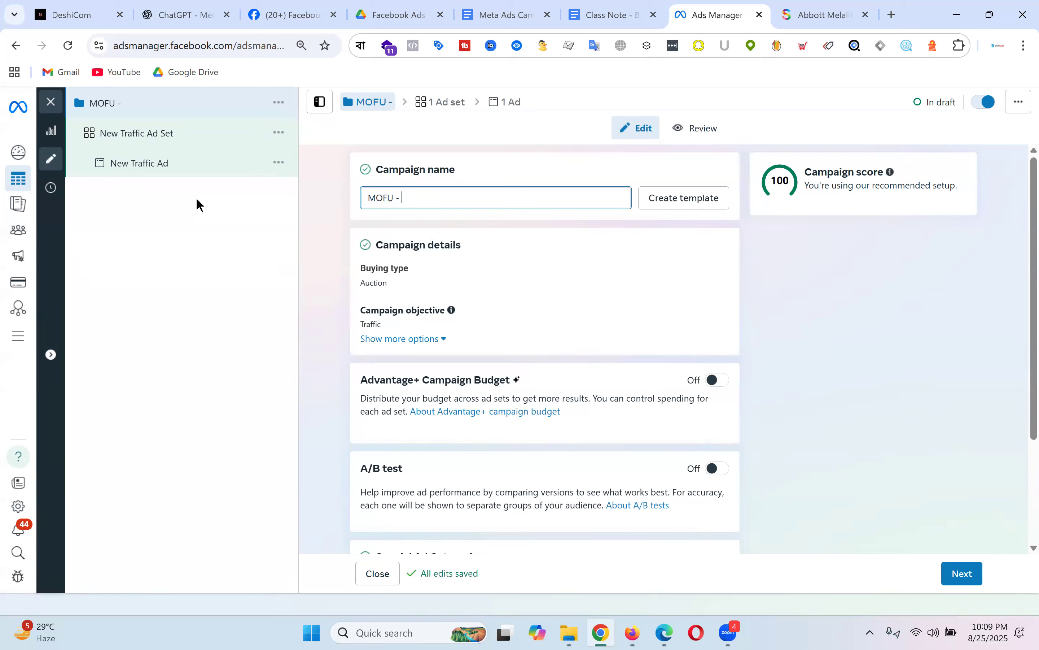
{"action": "type", "text": "Product -"}
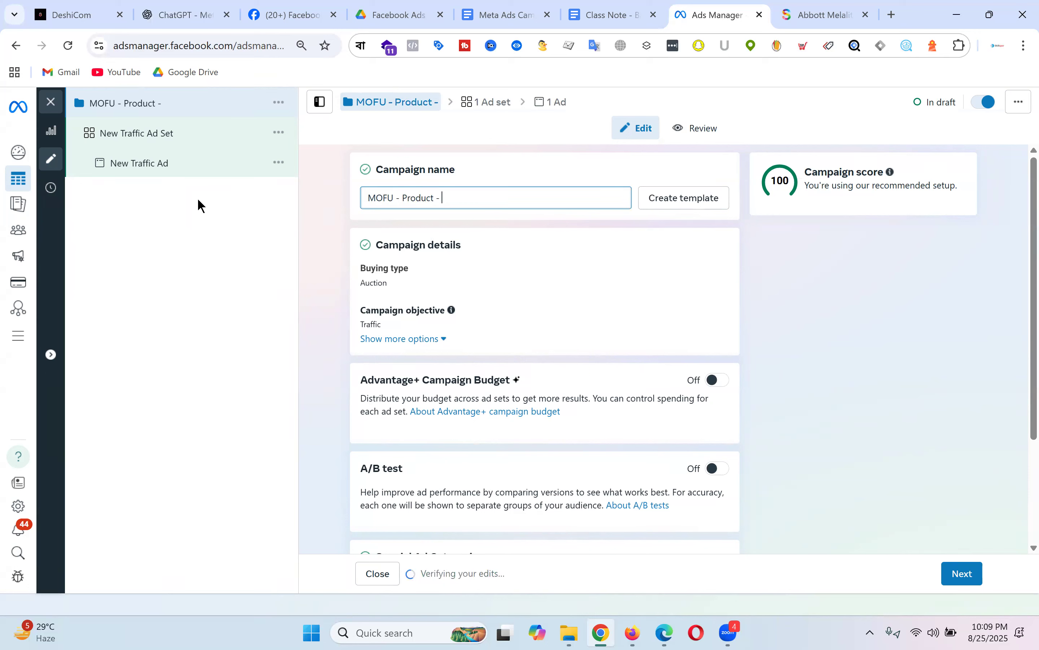
{"action": "type", "text": "Imag"}
{"action": "key", "text": "BackSpace"}
{"action": "key", "text": "BackSpace"}
{"action": "key", "text": "BackSpace"}
{"action": "key", "text": "BackSpace"}
{"action": "type", "text": "UGC"}
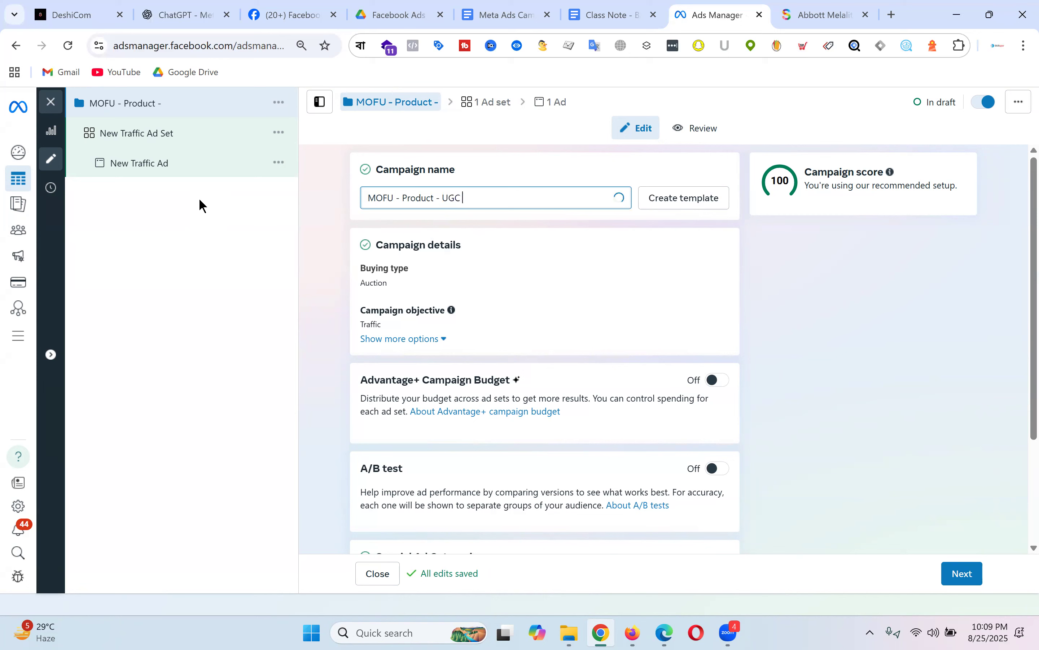
{"action": "type", "text": " - "}
{"action": "type", "text": "2"}
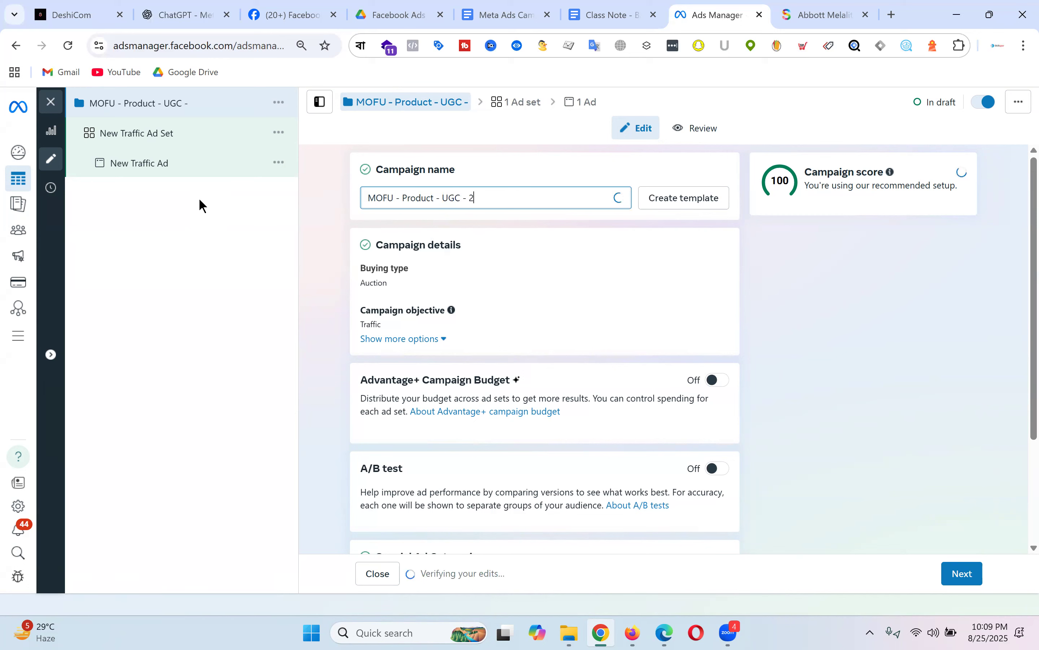
{"action": "type", "text": "5 Au"}
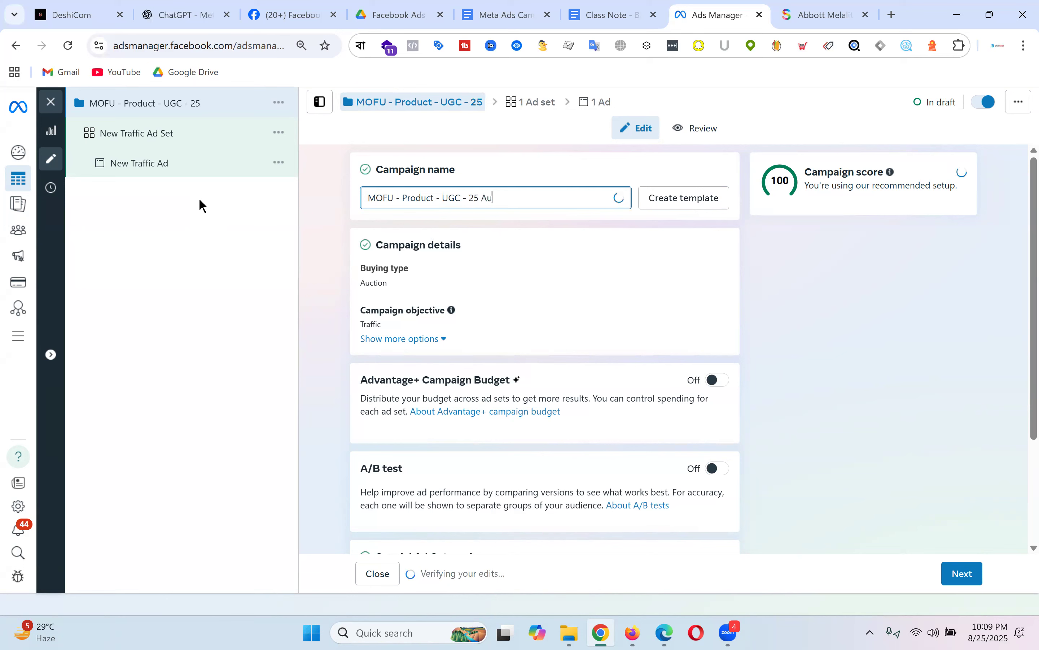
{"action": "type", "text": "2025"}
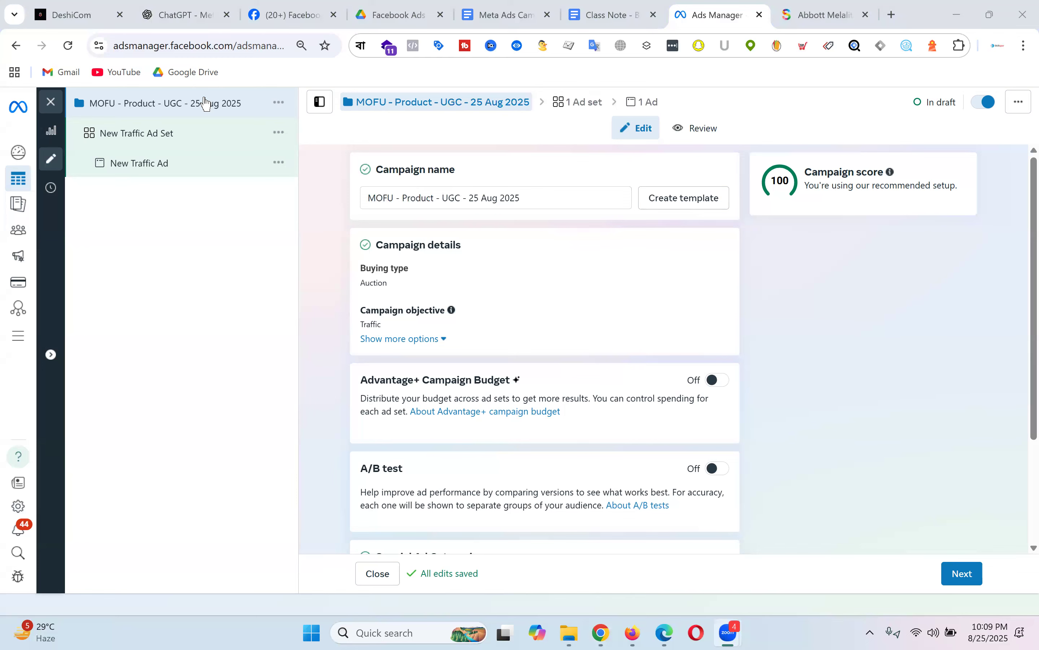
{"action": "scroll", "coordinate": [653, 305], "scroll_direction": "down", "scroll_amount": 3}
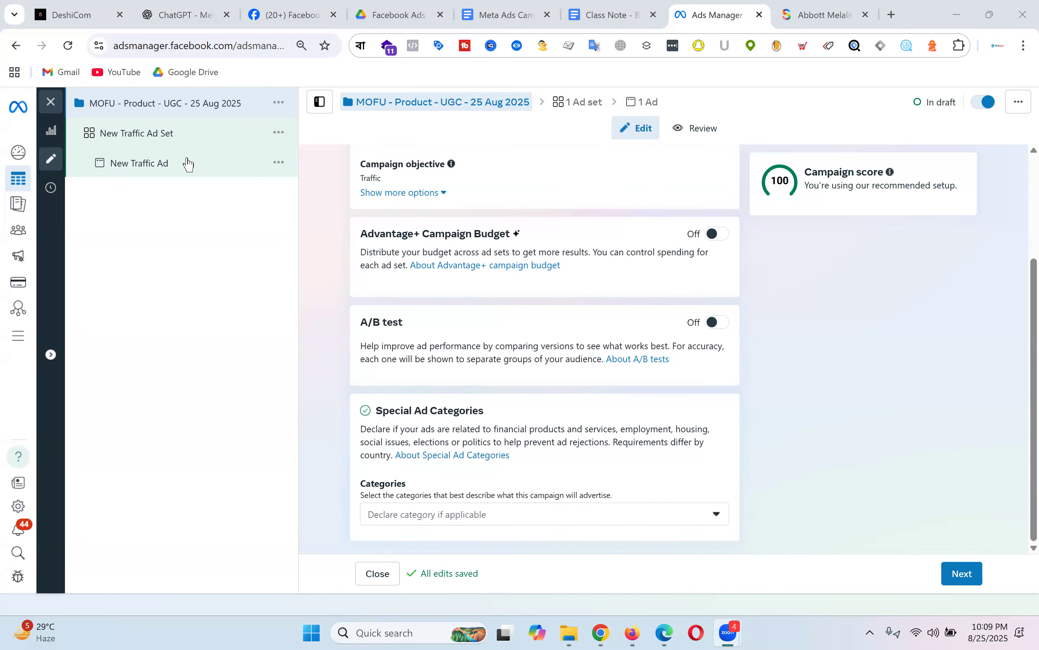
Step: Open the new traffic ad set and rename it as All Products - Ad Set-1
{"action": "left_click", "coordinate": [169, 137]}
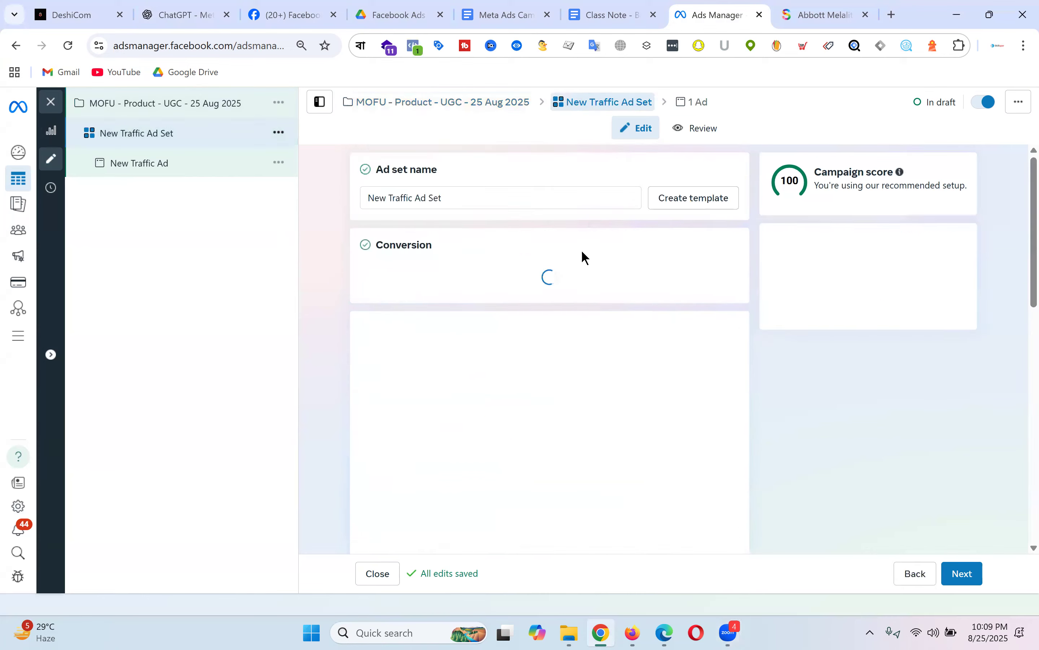
{"action": "left_click", "coordinate": [476, 194]}
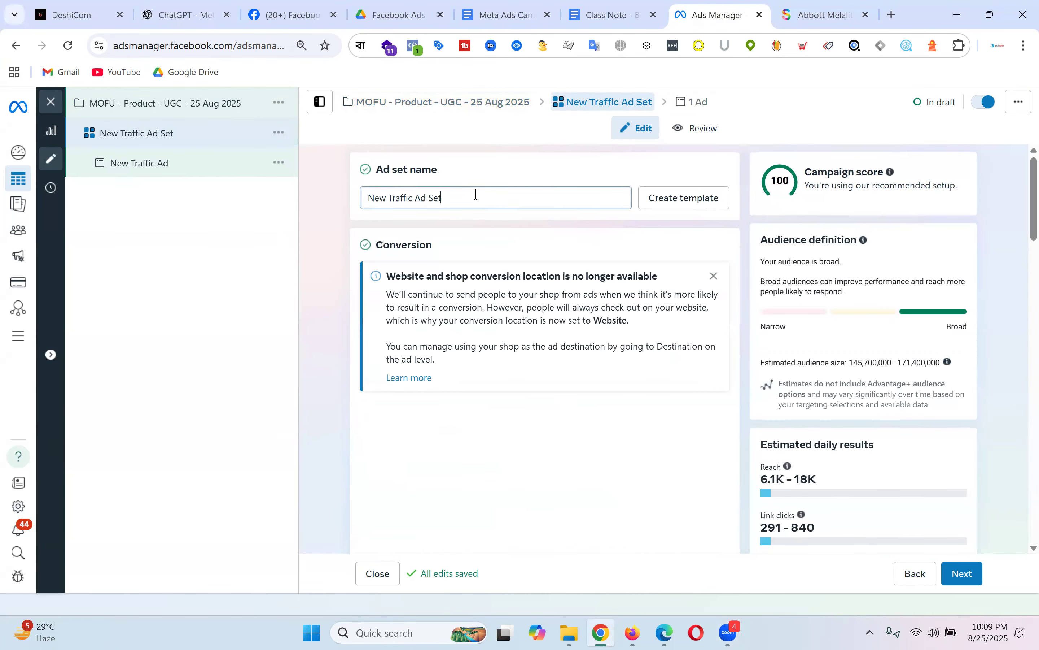
{"action": "triple_click", "coordinate": [475, 194]}
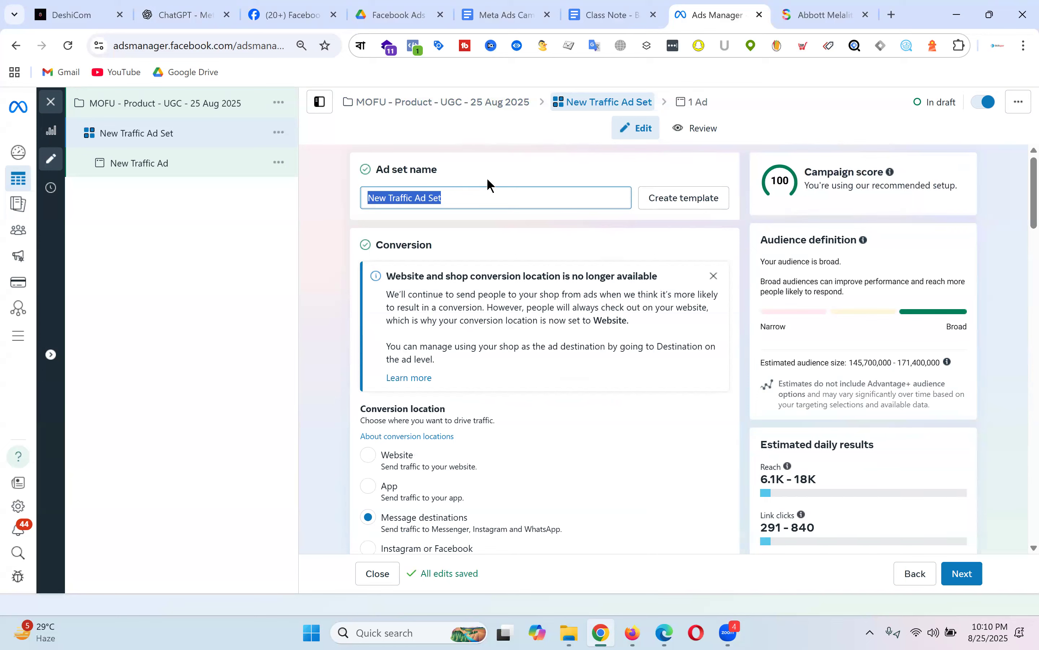
{"action": "type", "text": "All Pro"}
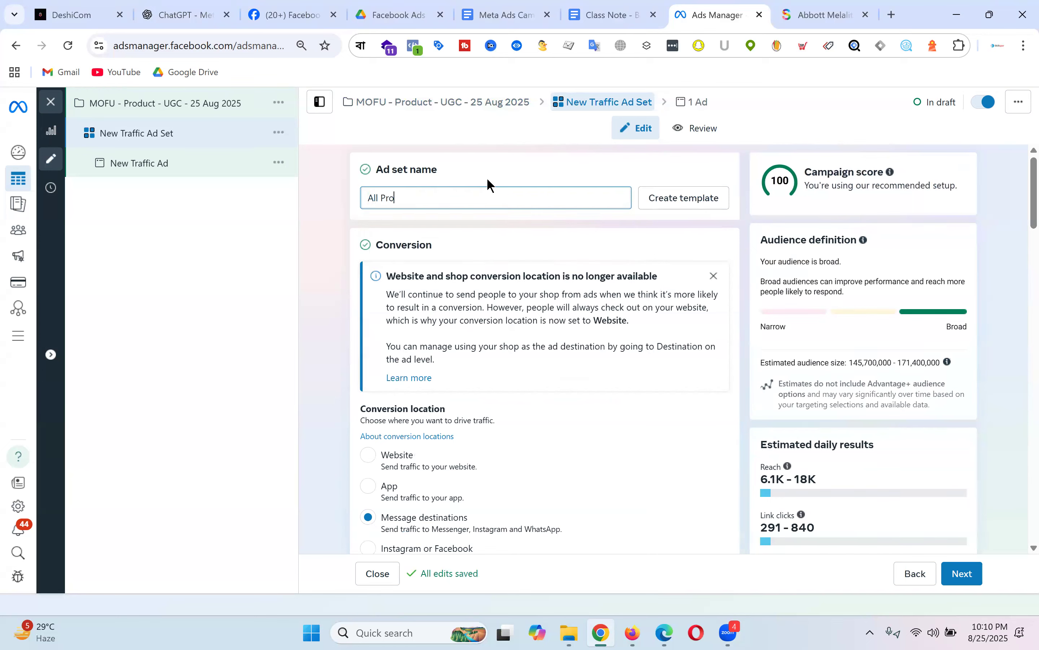
{"action": "type", "text": "ducts "}
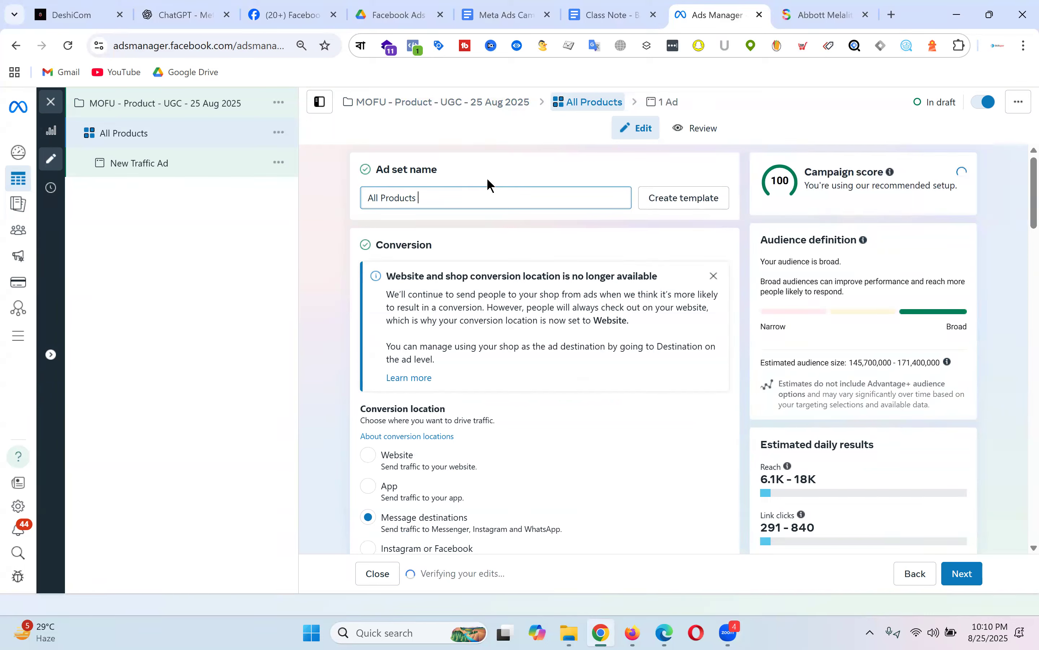
{"action": "type", "text": "- A"}
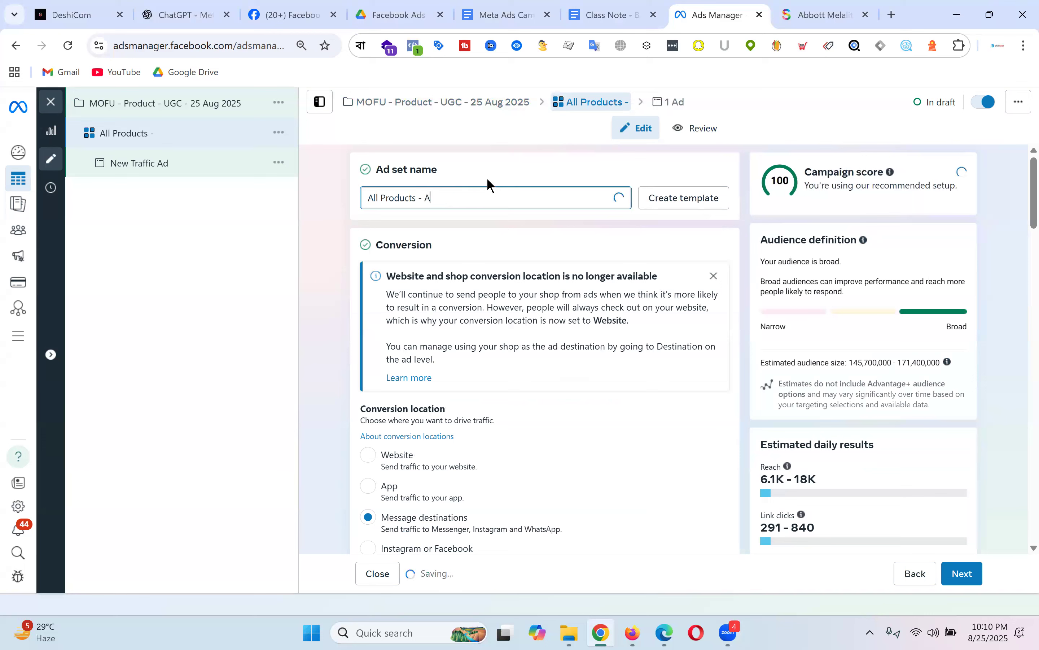
{"action": "type", "text": "d Se"}
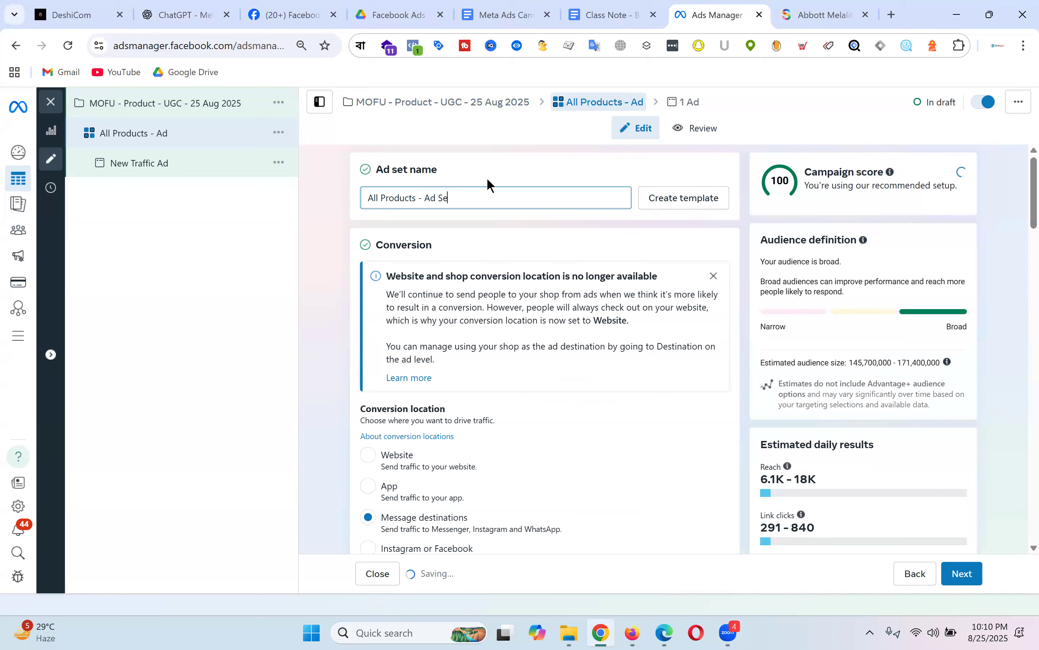
{"action": "type", "text": "t"}
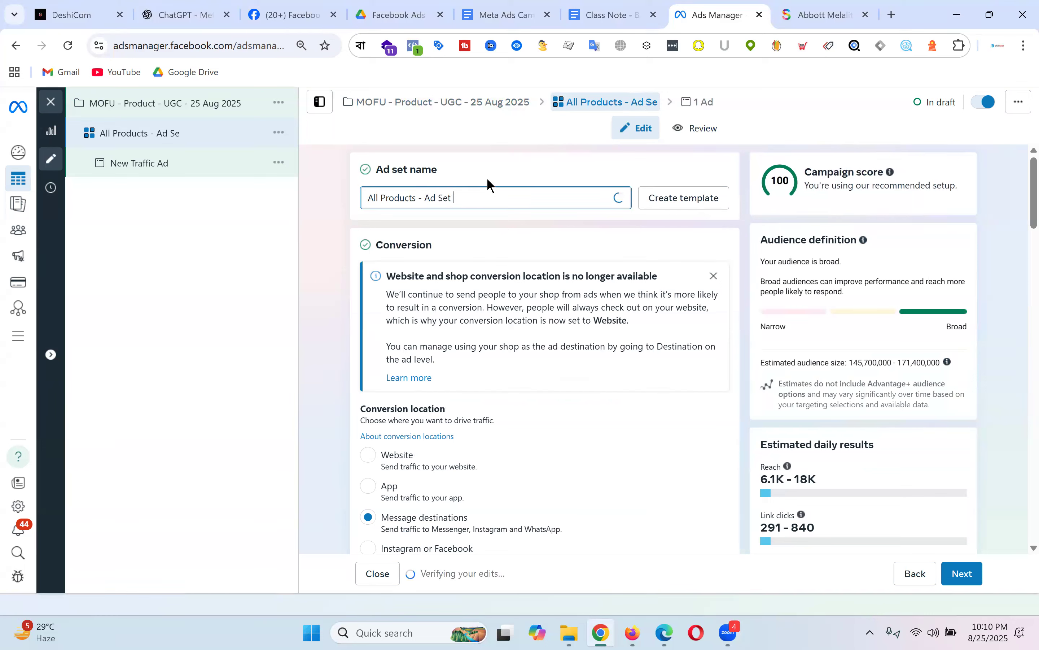
{"action": "type", "text": " 1"}
{"action": "key", "text": "BackSpace"}
{"action": "key", "text": "BackSpace"}
{"action": "key", "text": "BackSpace"}
{"action": "type", "text": "1"}
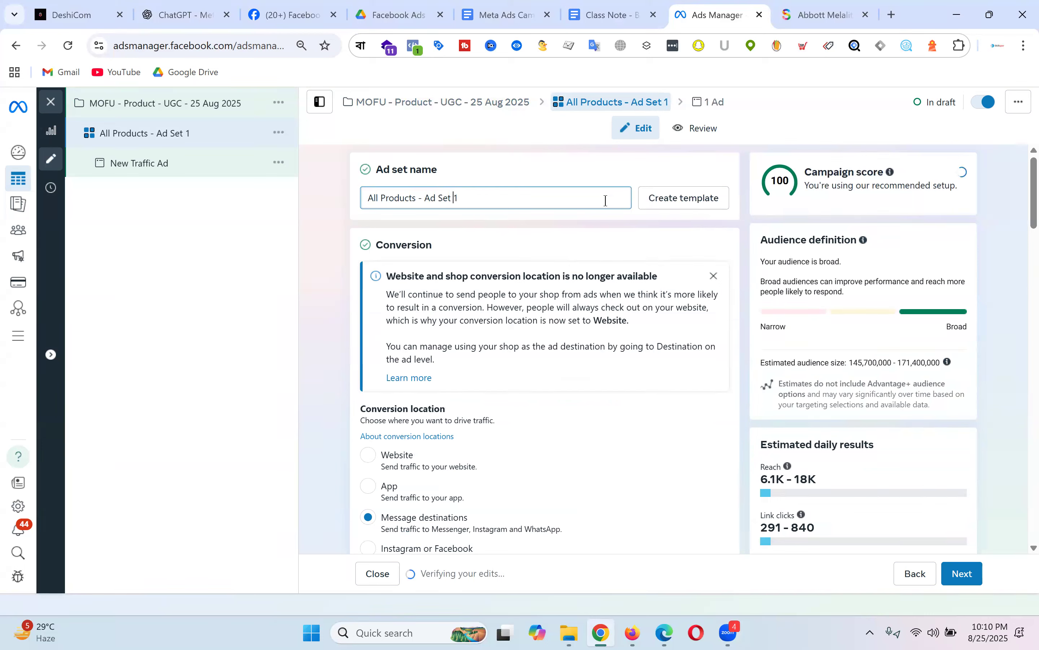
{"action": "type", "text": "-"}
Step: Set the ad set's conversion location to Website
{"action": "scroll", "coordinate": [494, 250], "scroll_direction": "down", "scroll_amount": 4}
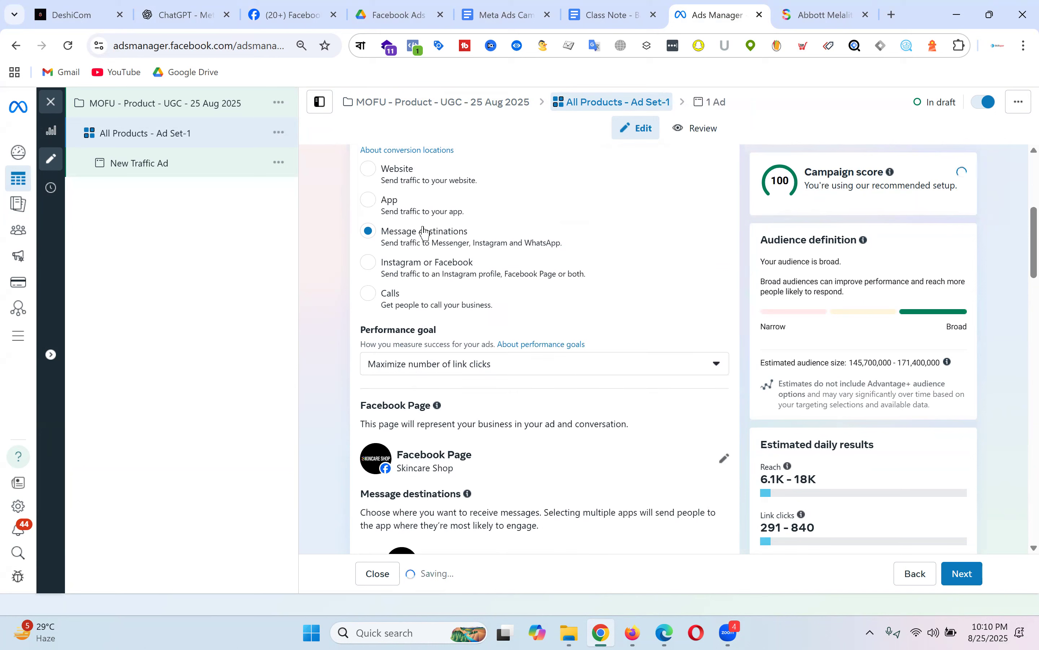
{"action": "left_click", "coordinate": [368, 310]}
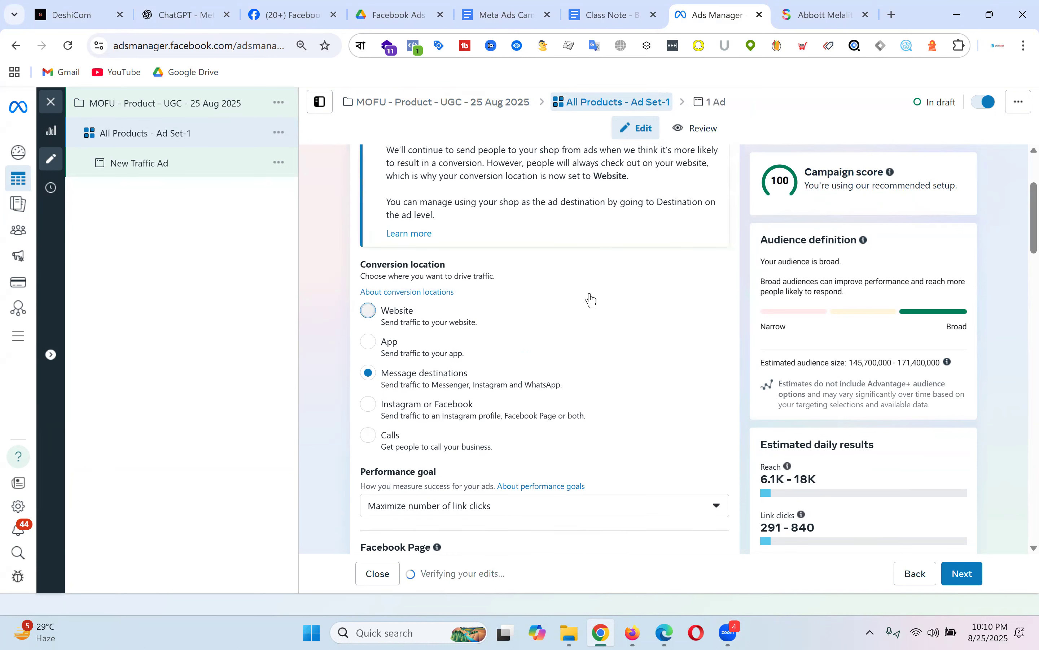
{"action": "scroll", "coordinate": [589, 292], "scroll_direction": "down", "scroll_amount": 5}
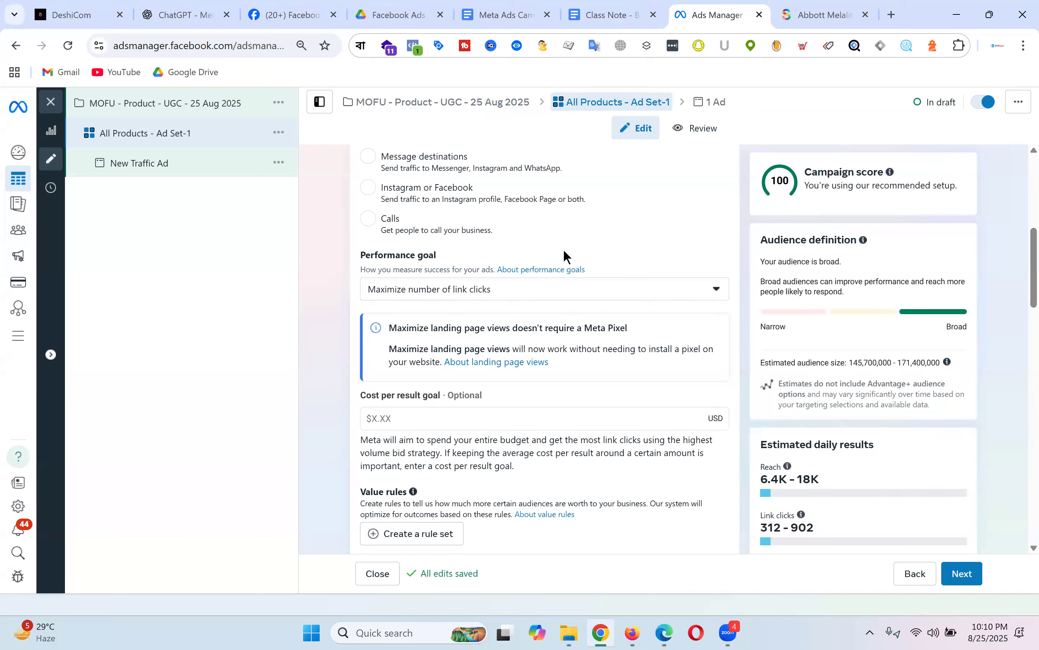
Step: Switch to the Skincare Shop page for Abbott Melalite 15 Cream and examine its product details, description and related products
{"action": "left_click", "coordinate": [824, 5]}
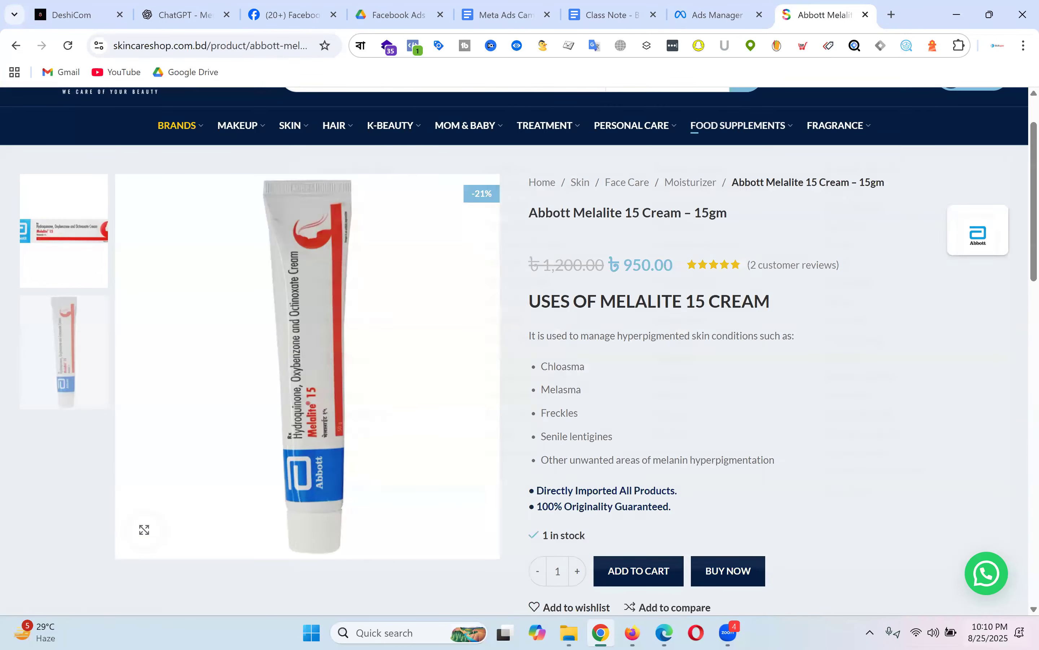
{"action": "scroll", "coordinate": [732, 249], "scroll_direction": "down", "scroll_amount": 20}
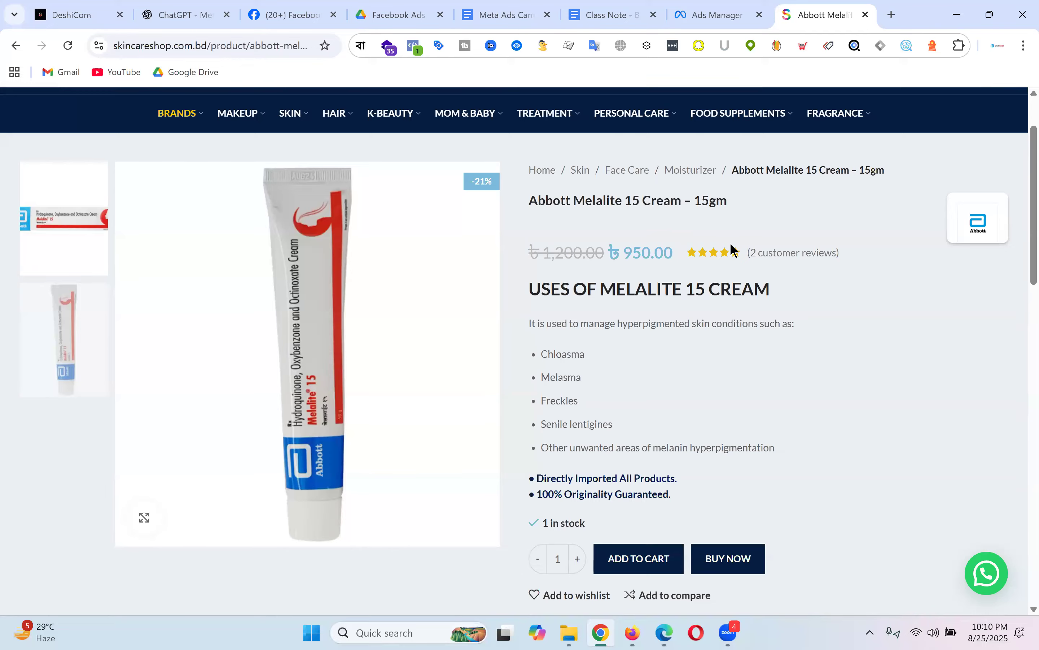
{"action": "scroll", "coordinate": [733, 248], "scroll_direction": "up", "scroll_amount": 20}
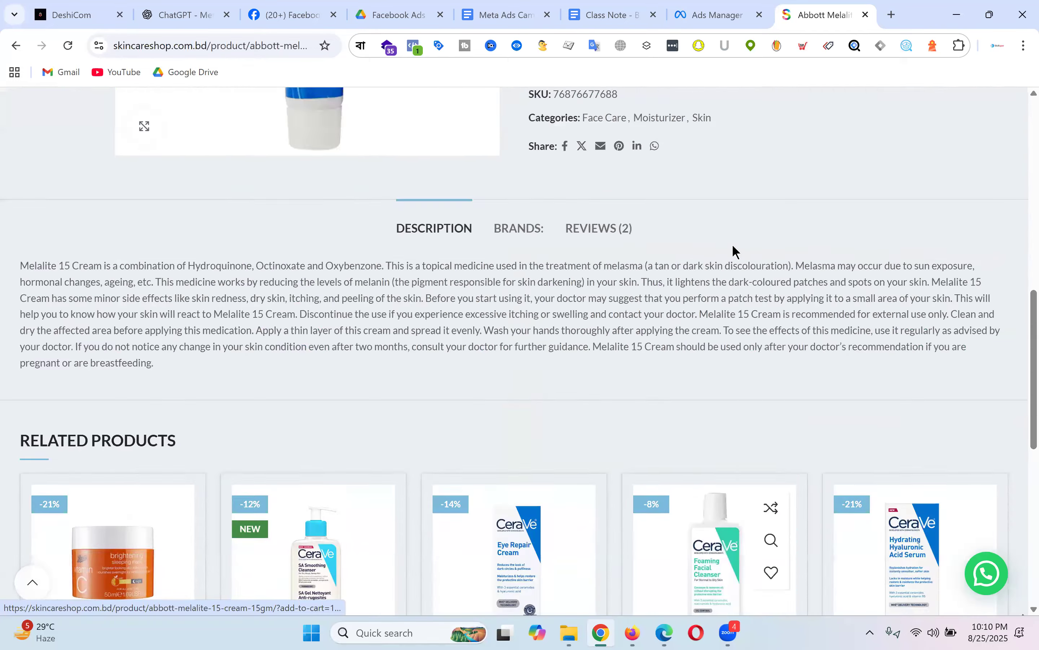
{"action": "scroll", "coordinate": [738, 293], "scroll_direction": "down", "scroll_amount": 20}
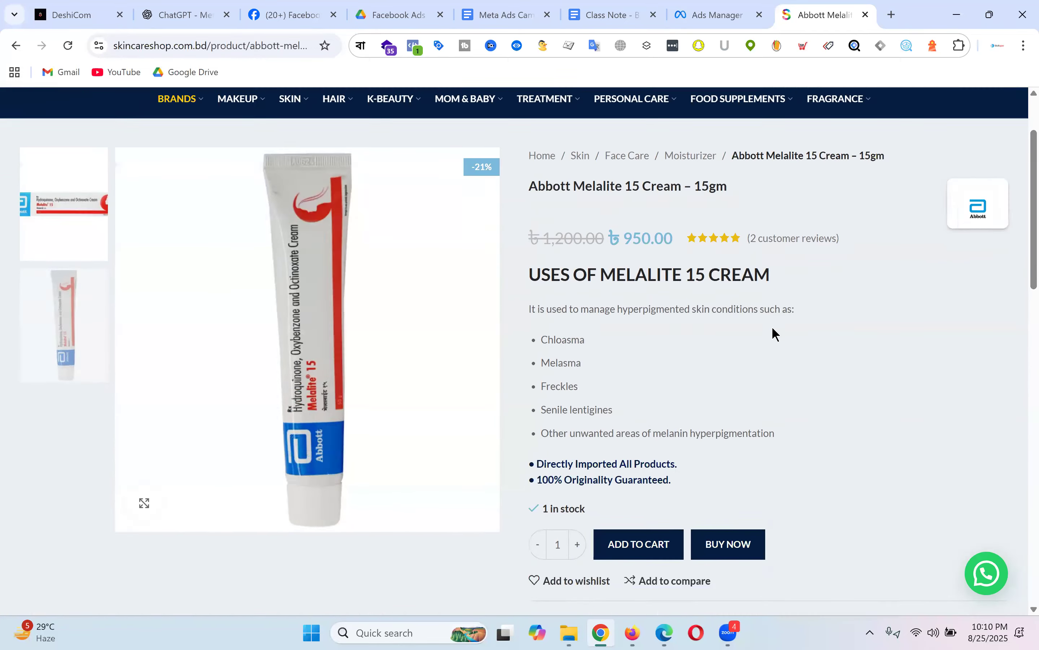
{"action": "scroll", "coordinate": [668, 343], "scroll_direction": "up", "scroll_amount": 20}
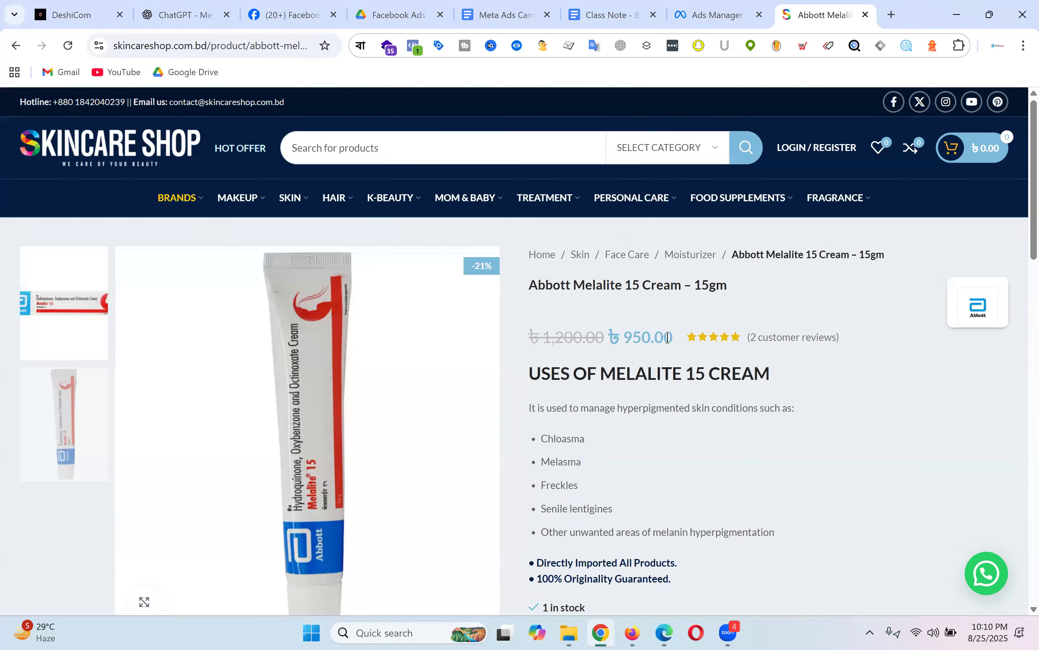
{"action": "scroll", "coordinate": [722, 348], "scroll_direction": "down", "scroll_amount": 3}
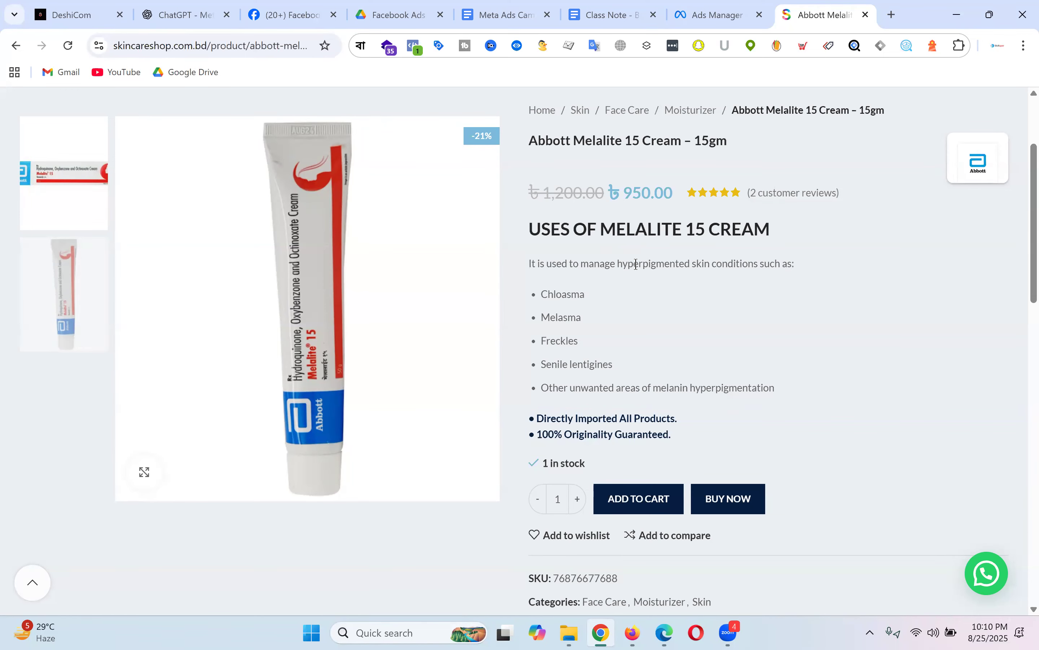
{"action": "scroll", "coordinate": [668, 239], "scroll_direction": "up", "scroll_amount": 1}
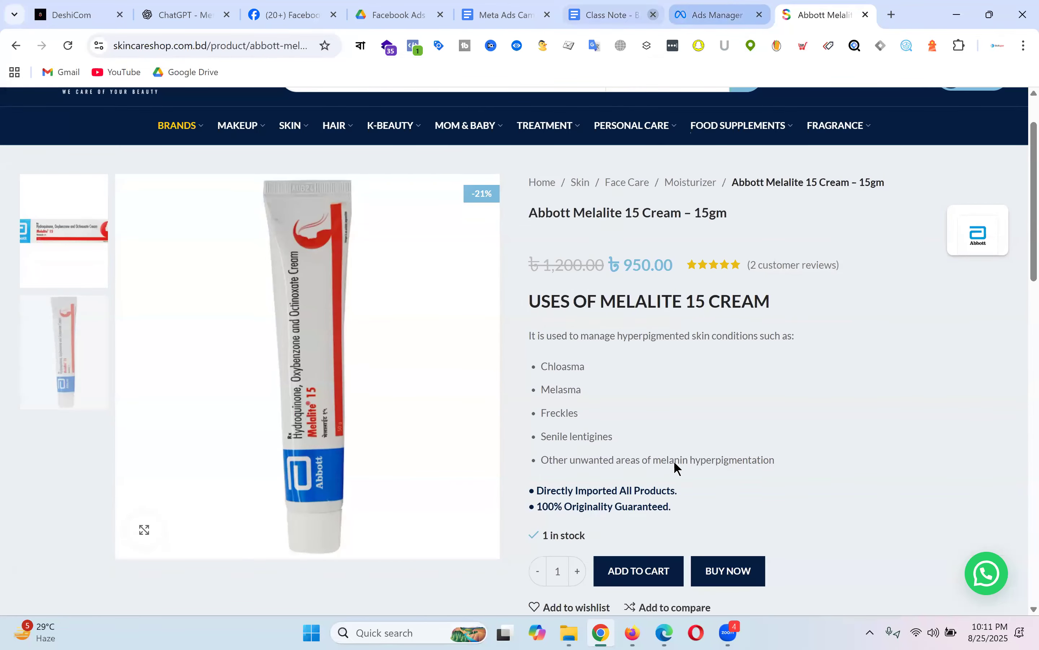
{"action": "scroll", "coordinate": [783, 250], "scroll_direction": "down", "scroll_amount": 15}
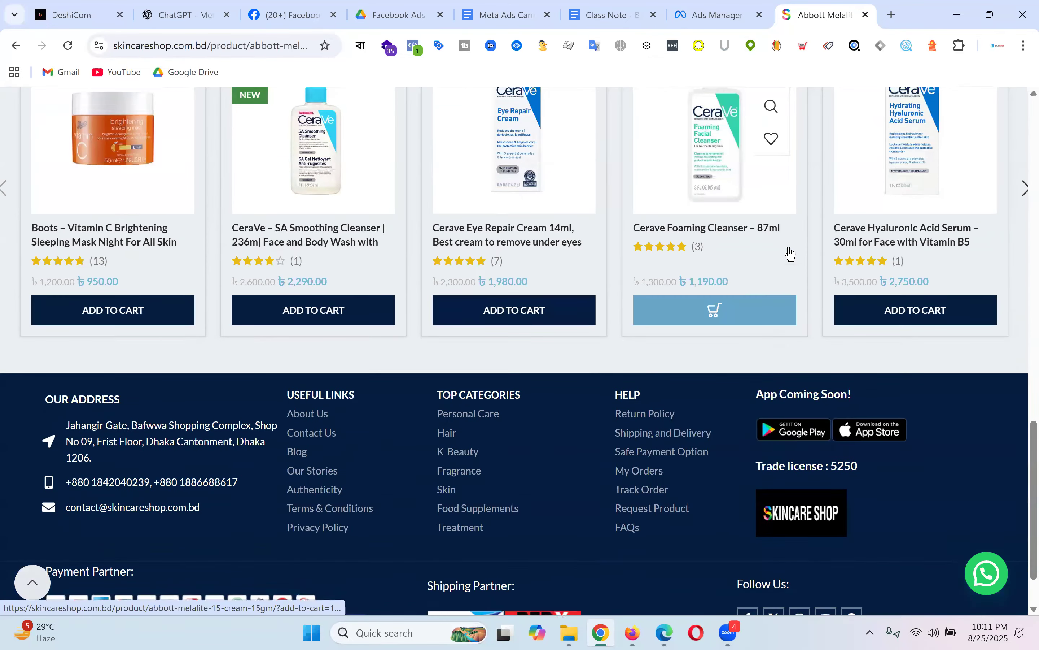
{"action": "scroll", "coordinate": [787, 253], "scroll_direction": "up", "scroll_amount": 15}
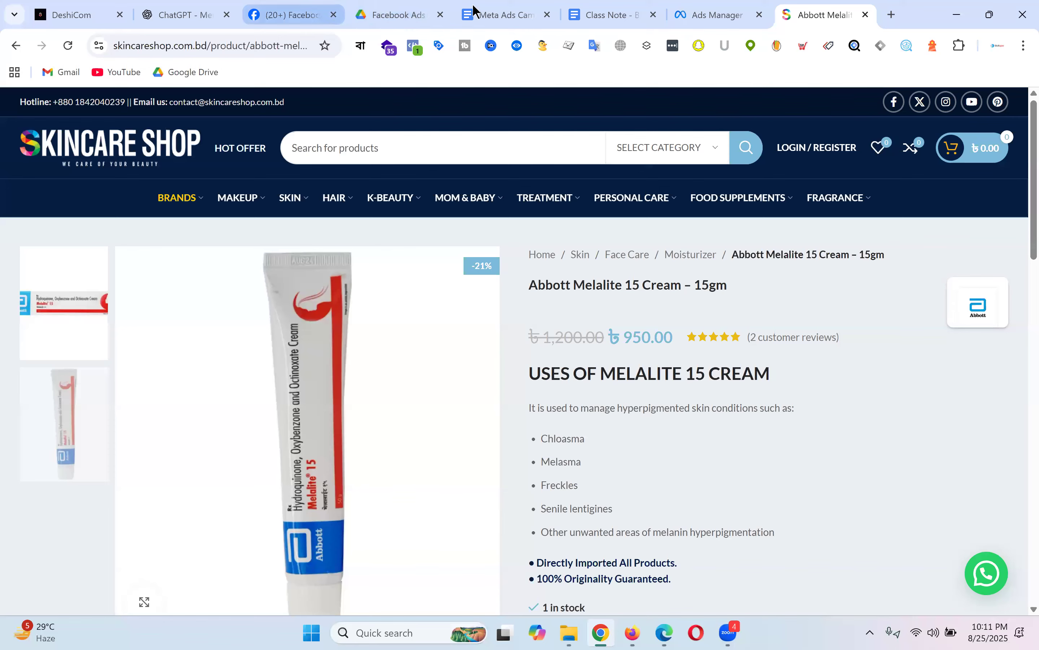
Step: Switch back to Ads Manager and set the ad set's performance goal to Maximize number of landing page views
{"action": "left_click", "coordinate": [720, 12]}
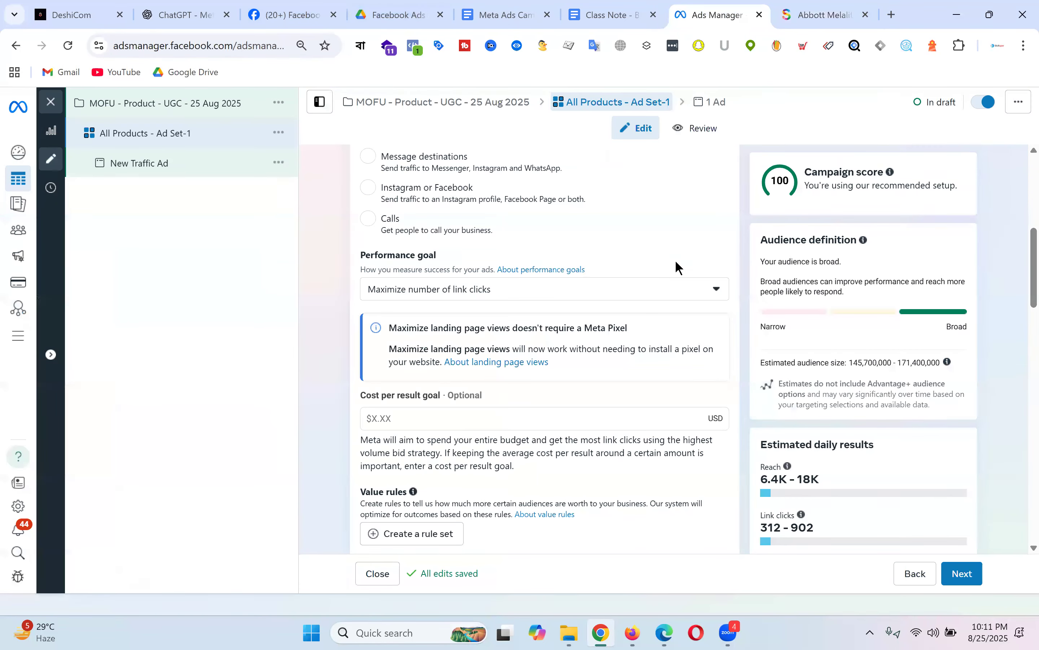
{"action": "left_click", "coordinate": [577, 296]}
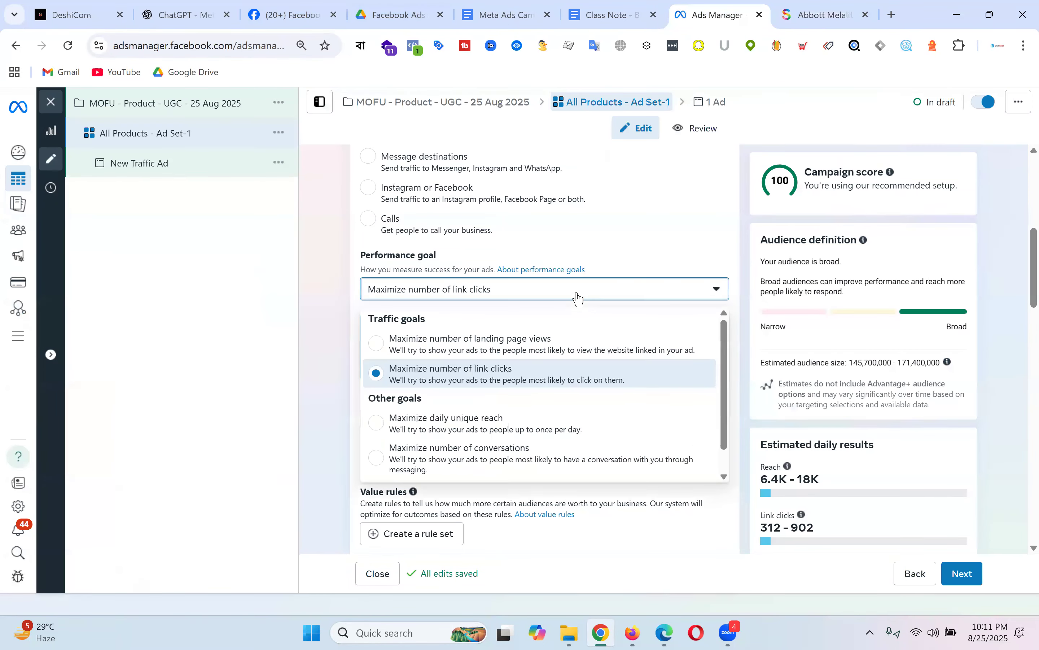
{"action": "left_click", "coordinate": [513, 354]}
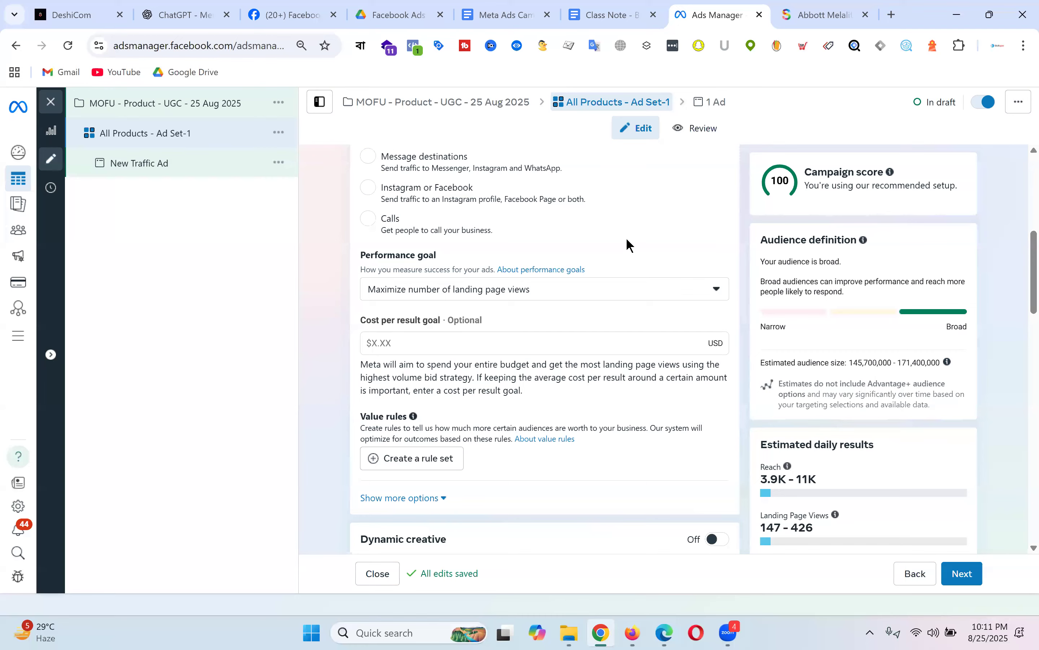
{"action": "scroll", "coordinate": [628, 245], "scroll_direction": "down", "scroll_amount": 5}
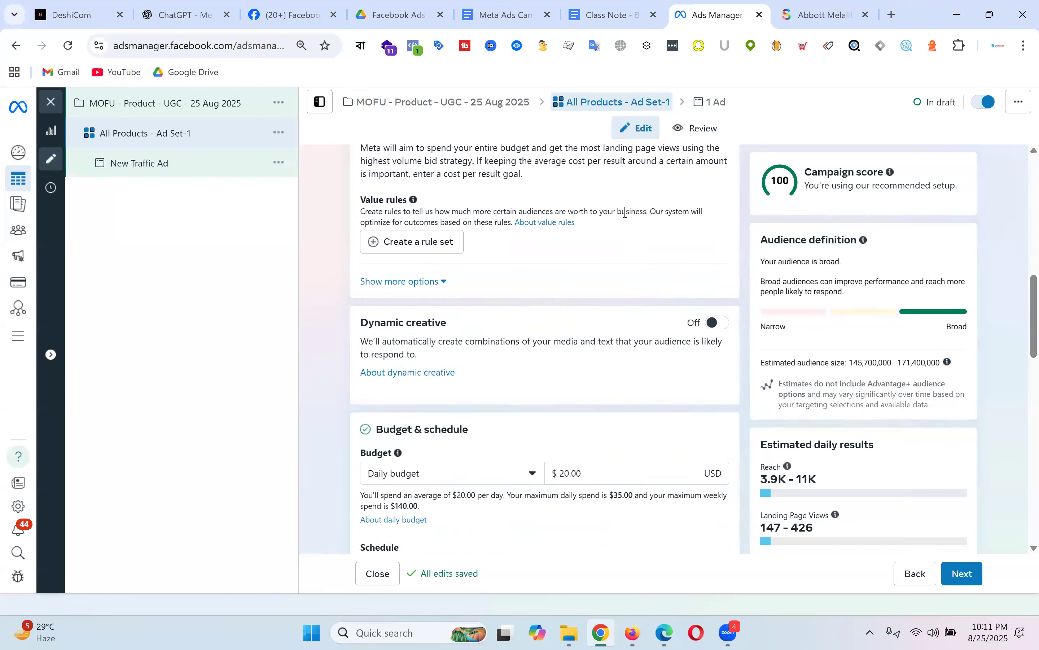
{"action": "scroll", "coordinate": [624, 211], "scroll_direction": "down", "scroll_amount": 3}
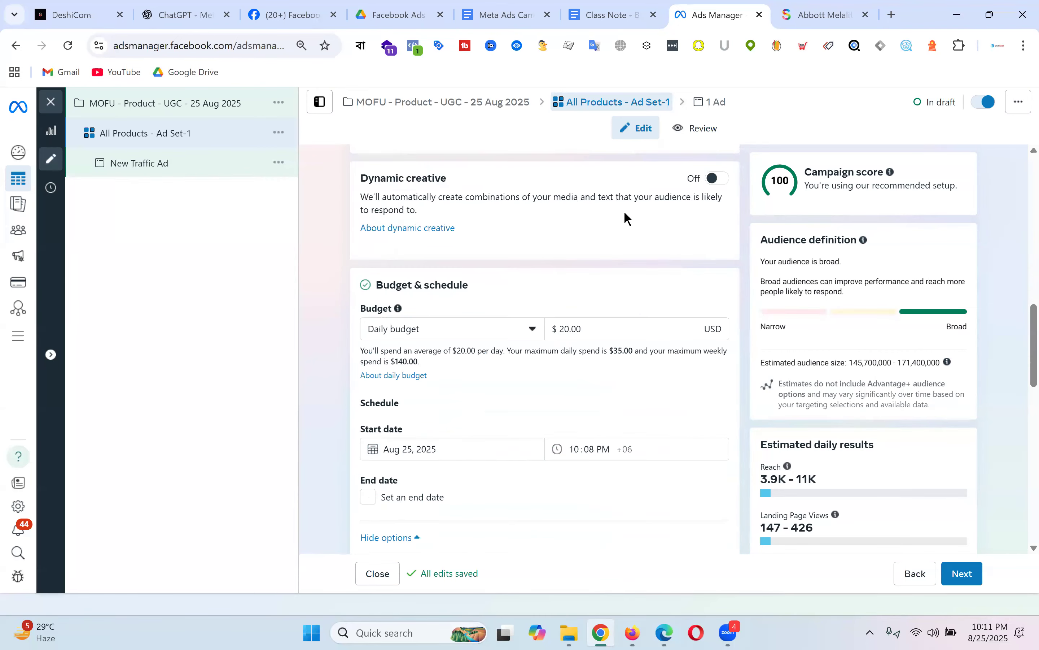
Step: Set the ad set's daily budget to $5.00 USD
{"action": "scroll", "coordinate": [624, 211], "scroll_direction": "down", "scroll_amount": 5}
{"action": "scroll", "coordinate": [624, 212], "scroll_direction": "down", "scroll_amount": 12}
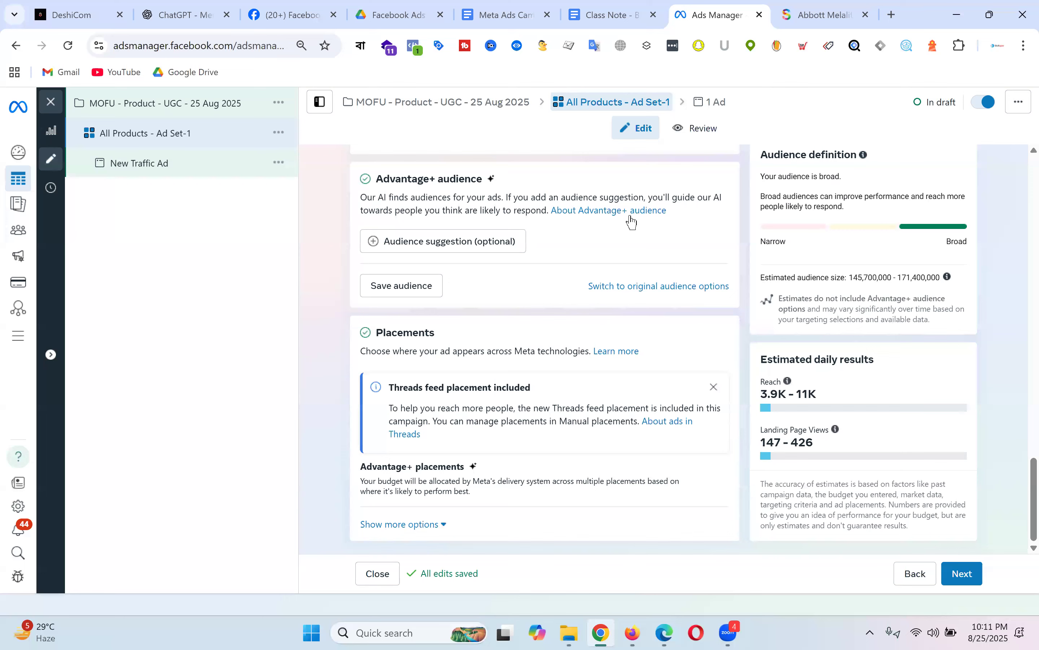
{"action": "scroll", "coordinate": [631, 221], "scroll_direction": "up", "scroll_amount": 10}
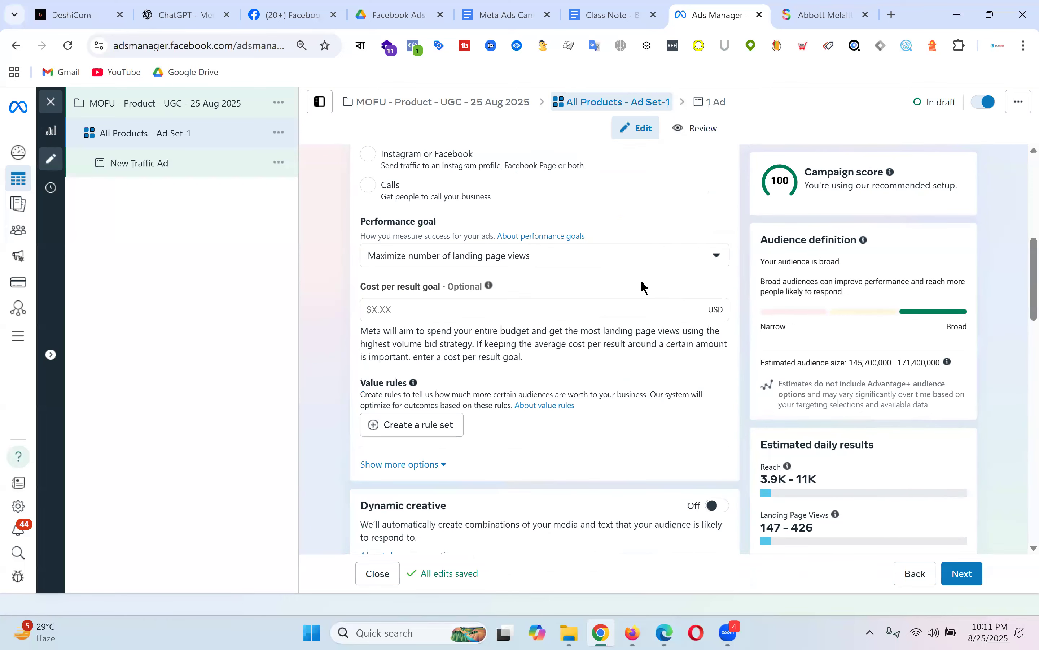
{"action": "scroll", "coordinate": [637, 272], "scroll_direction": "down", "scroll_amount": 5}
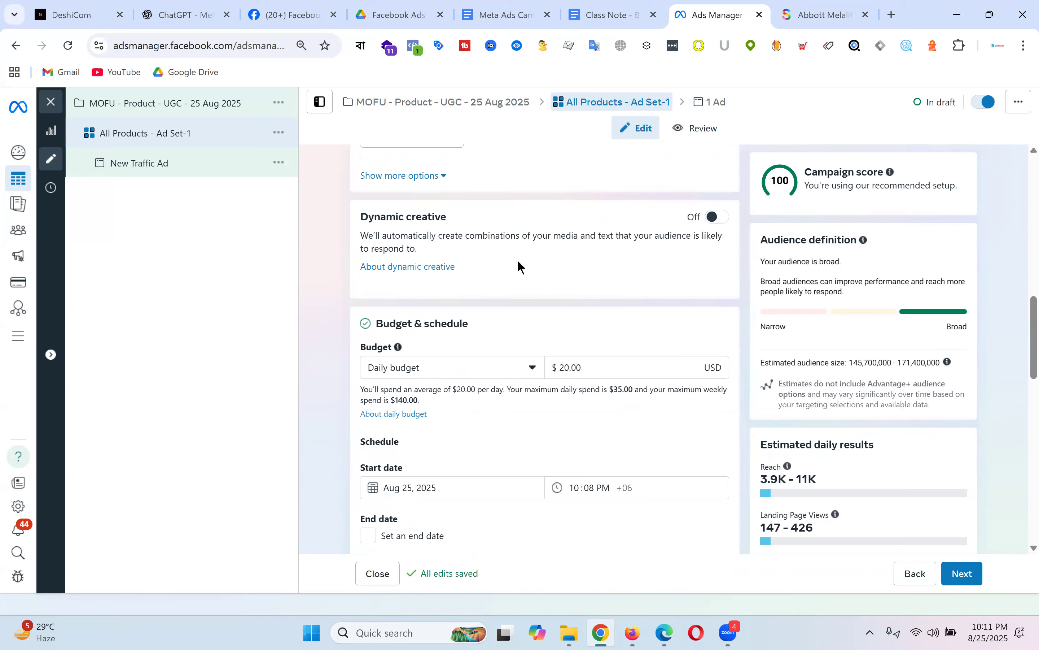
{"action": "scroll", "coordinate": [629, 265], "scroll_direction": "down", "scroll_amount": 5}
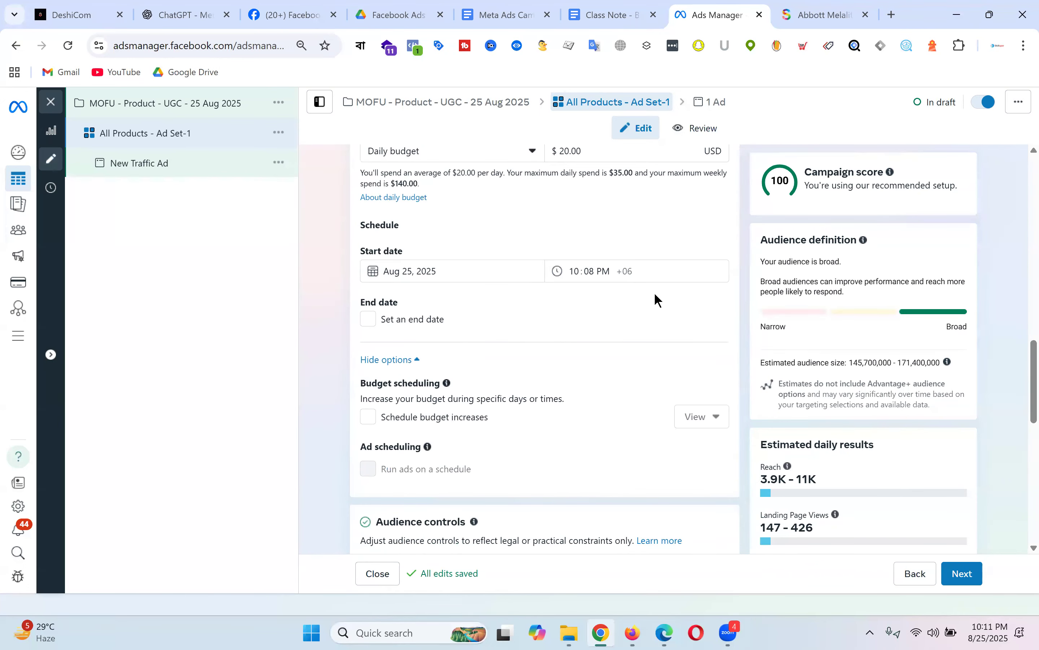
{"action": "scroll", "coordinate": [654, 294], "scroll_direction": "up", "scroll_amount": 6}
{"action": "scroll", "coordinate": [580, 305], "scroll_direction": "down", "scroll_amount": 3}
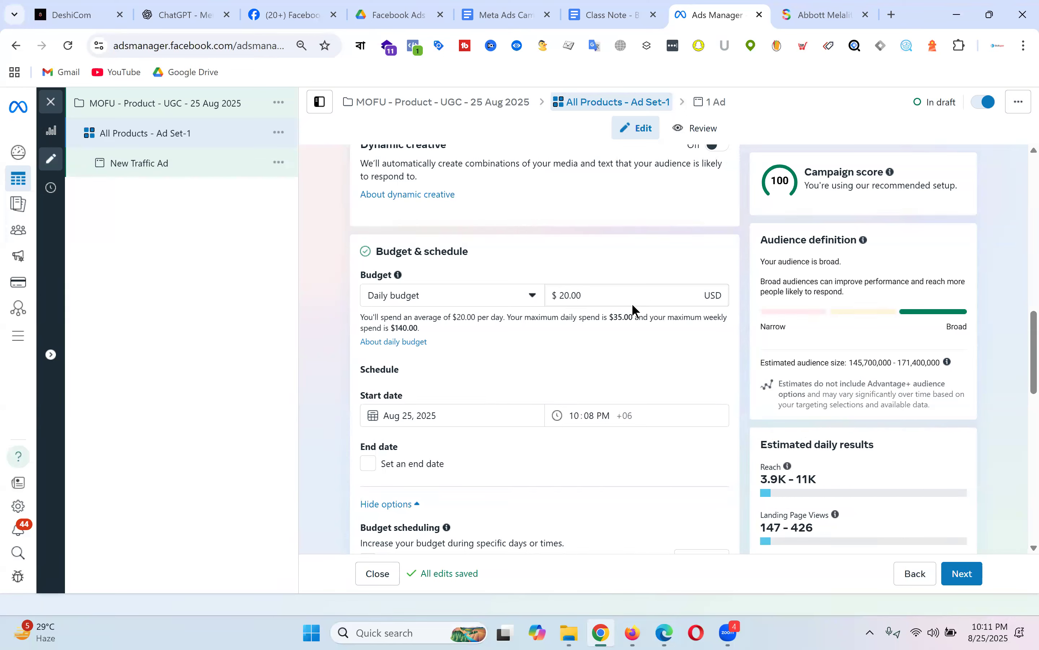
{"action": "left_click", "coordinate": [603, 297]}
{"action": "type", "text": "5"}
{"action": "left_click", "coordinate": [671, 361]}
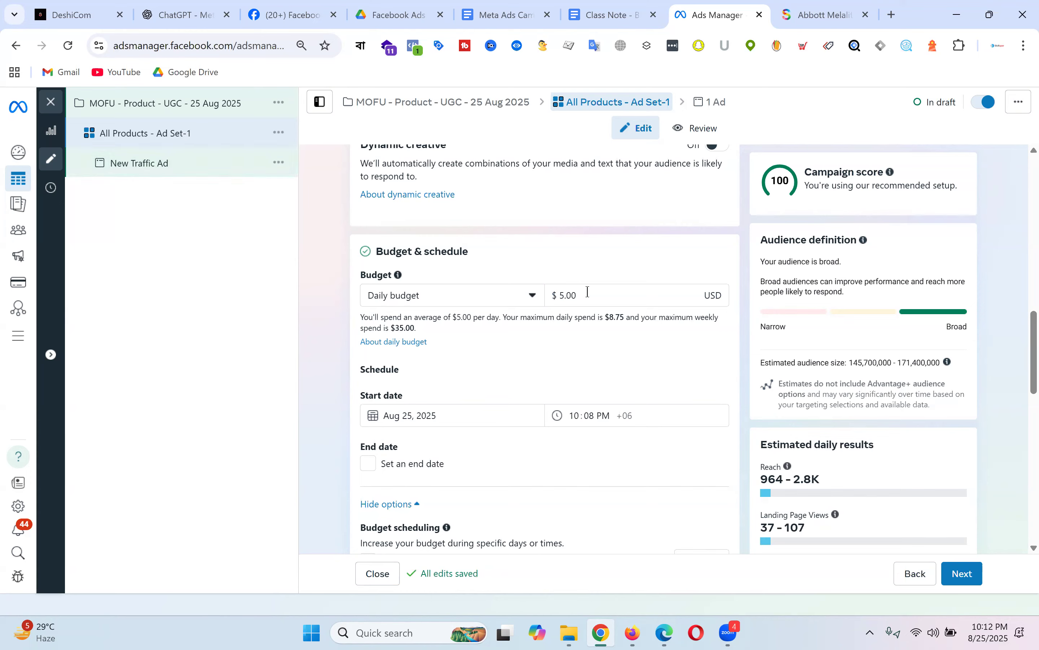
Step: Review the ad set's budget and schedule options and compare them with the campaign-level Advantage+ Campaign Budget setting
{"action": "scroll", "coordinate": [602, 412], "scroll_direction": "up", "scroll_amount": 5}
{"action": "scroll", "coordinate": [603, 415], "scroll_direction": "down", "scroll_amount": 7}
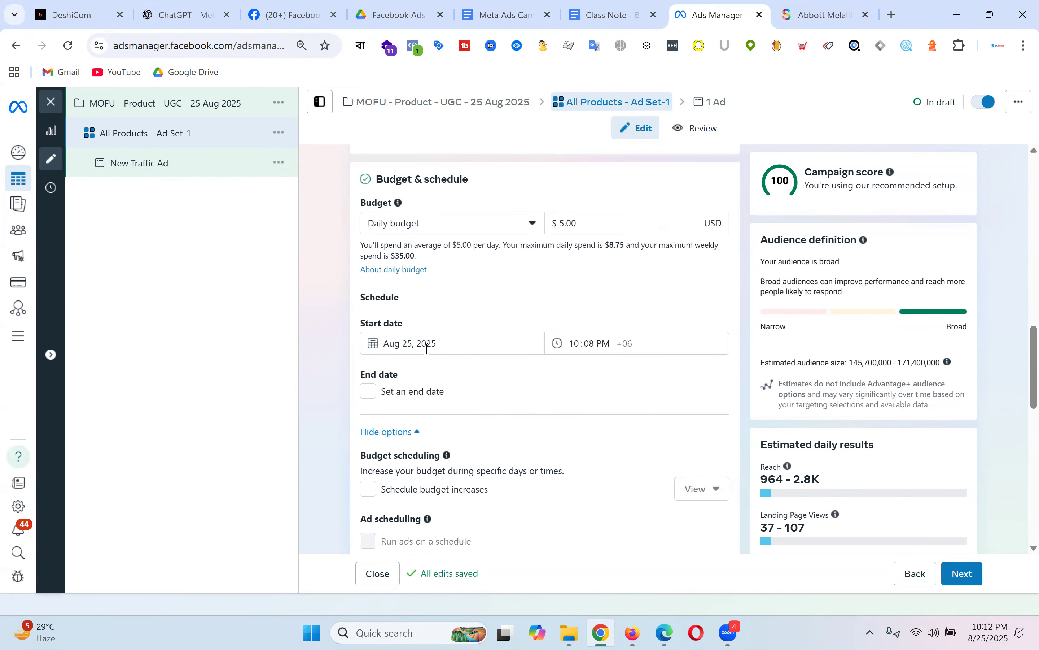
{"action": "scroll", "coordinate": [598, 358], "scroll_direction": "down", "scroll_amount": 2}
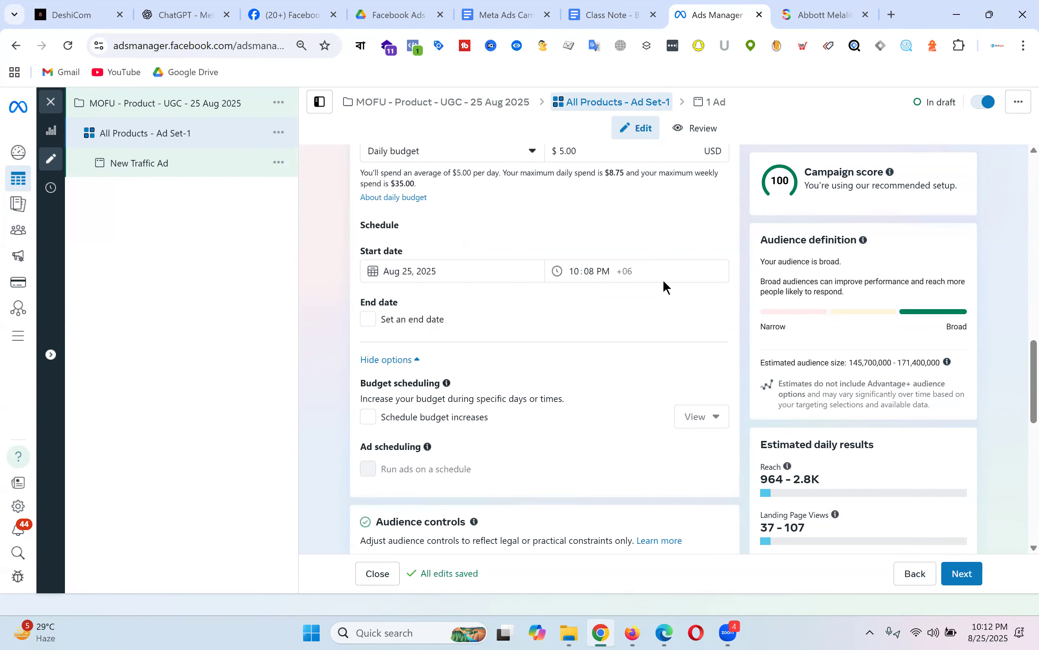
{"action": "scroll", "coordinate": [653, 339], "scroll_direction": "up", "scroll_amount": 3}
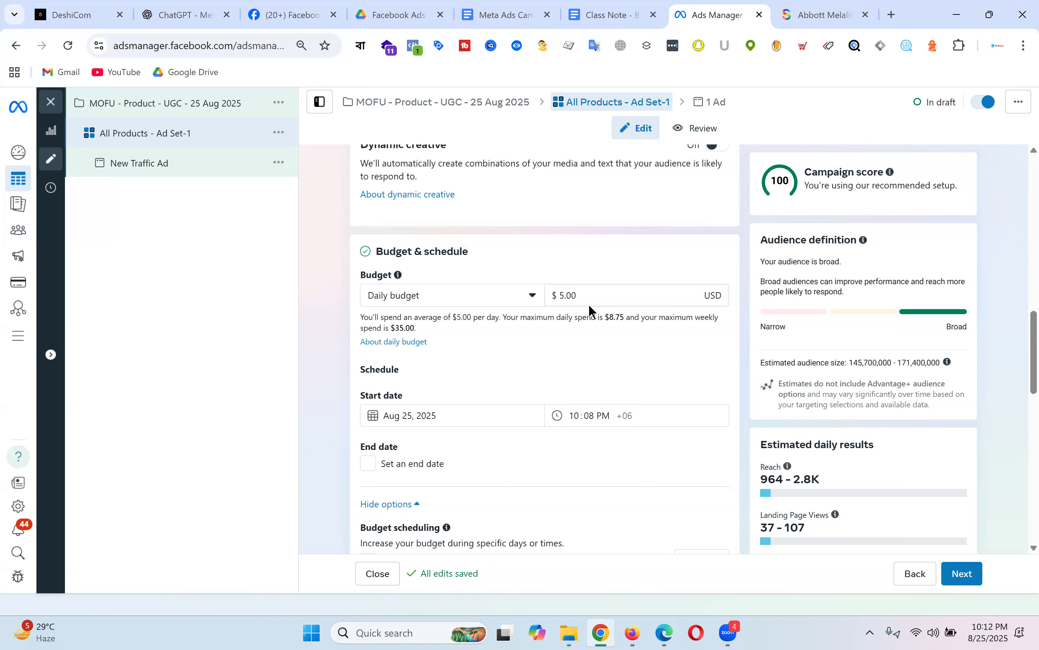
{"action": "left_click", "coordinate": [601, 294]}
{"action": "key", "text": "ctrl+a"}
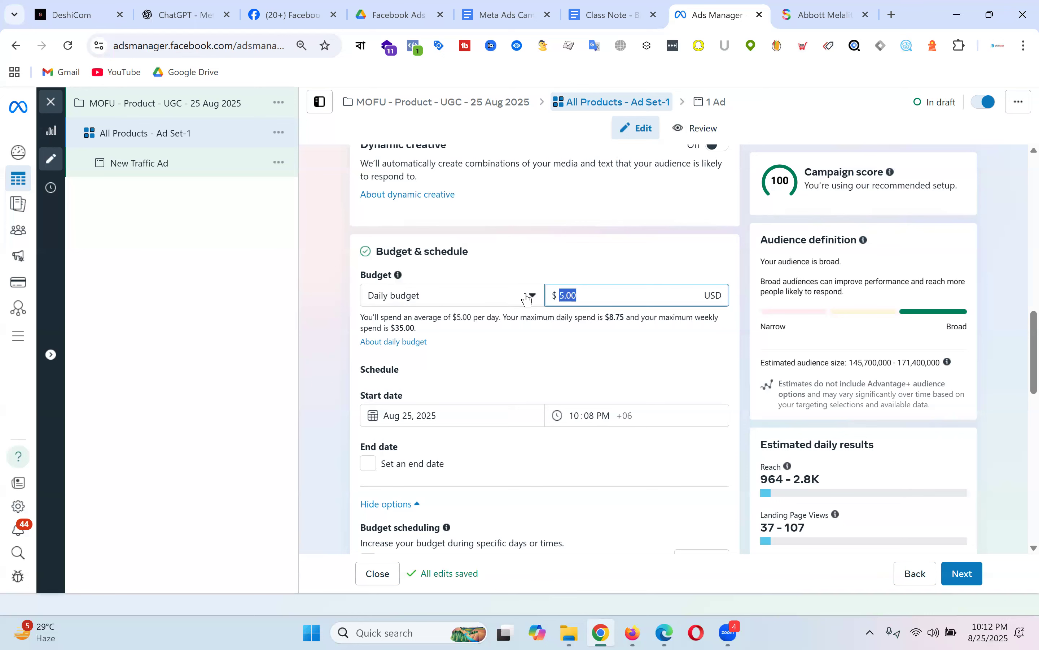
{"action": "left_click", "coordinate": [183, 109]}
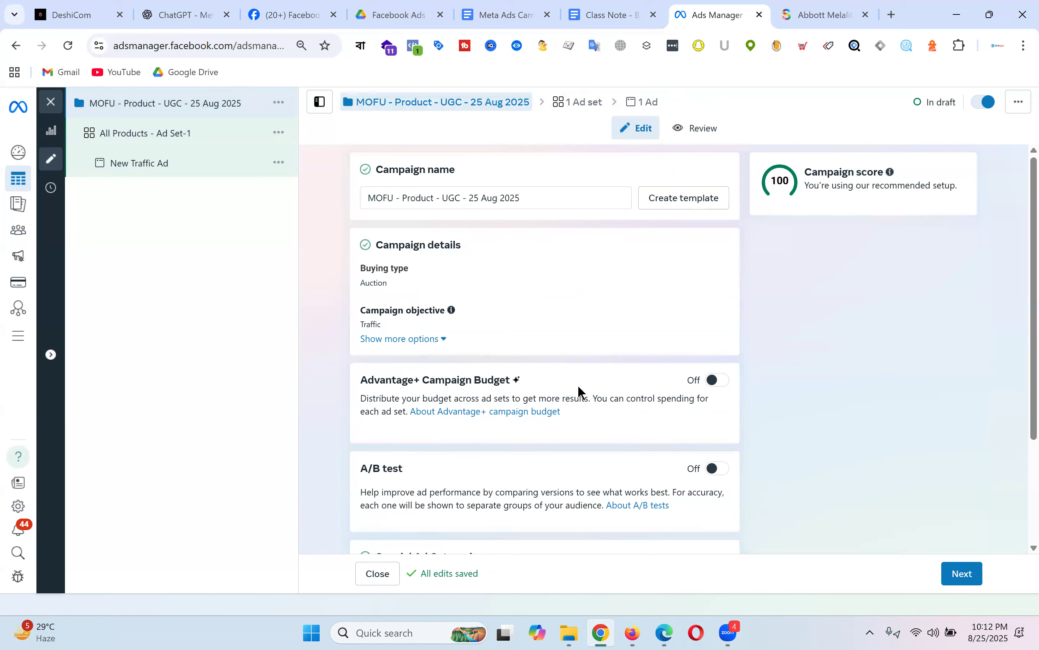
{"action": "left_click", "coordinate": [163, 134]}
Step: Replace United States with Bangladesh as the included location in the ad set's audience controls
{"action": "scroll", "coordinate": [611, 237], "scroll_direction": "down", "scroll_amount": 8}
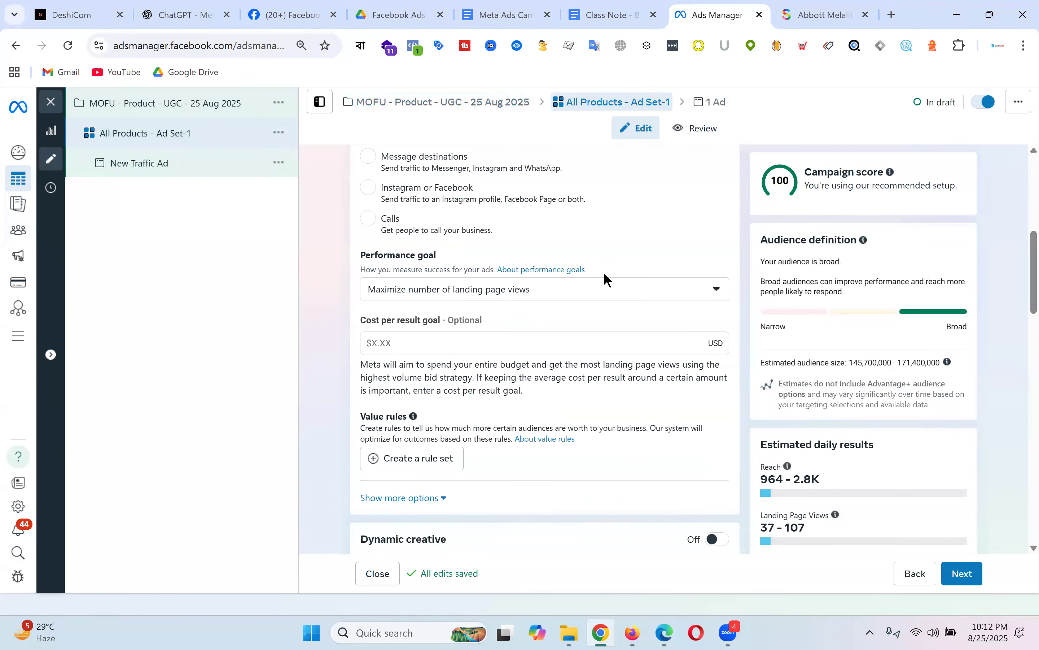
{"action": "scroll", "coordinate": [605, 274], "scroll_direction": "down", "scroll_amount": 11}
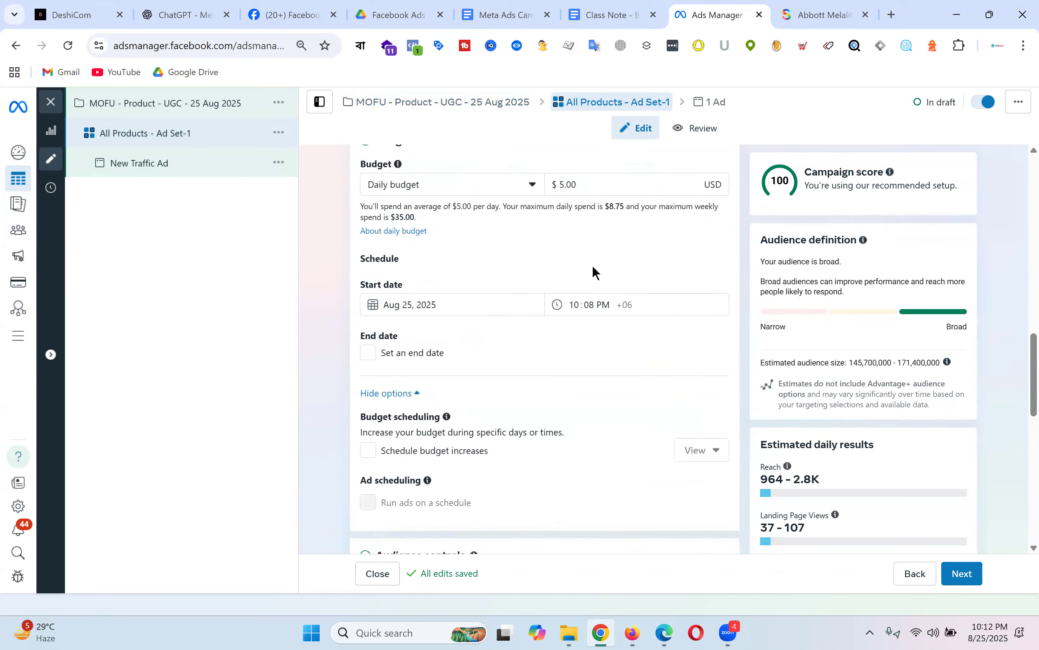
{"action": "scroll", "coordinate": [572, 287], "scroll_direction": "down", "scroll_amount": 5}
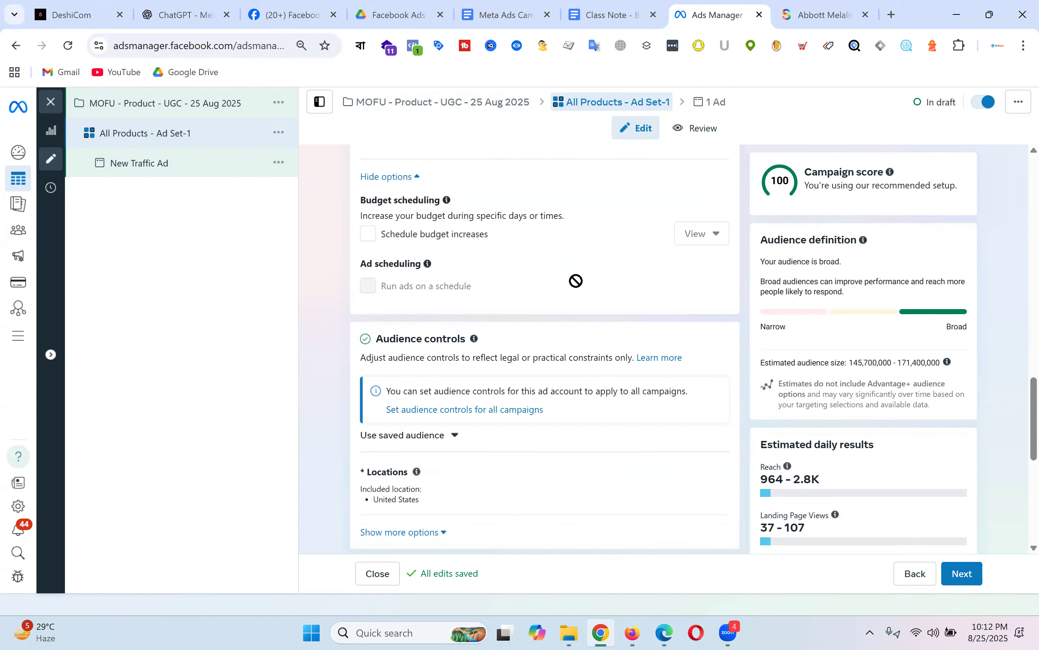
{"action": "scroll", "coordinate": [575, 281], "scroll_direction": "down", "scroll_amount": 3}
{"action": "mouse_move", "coordinate": [427, 354]}
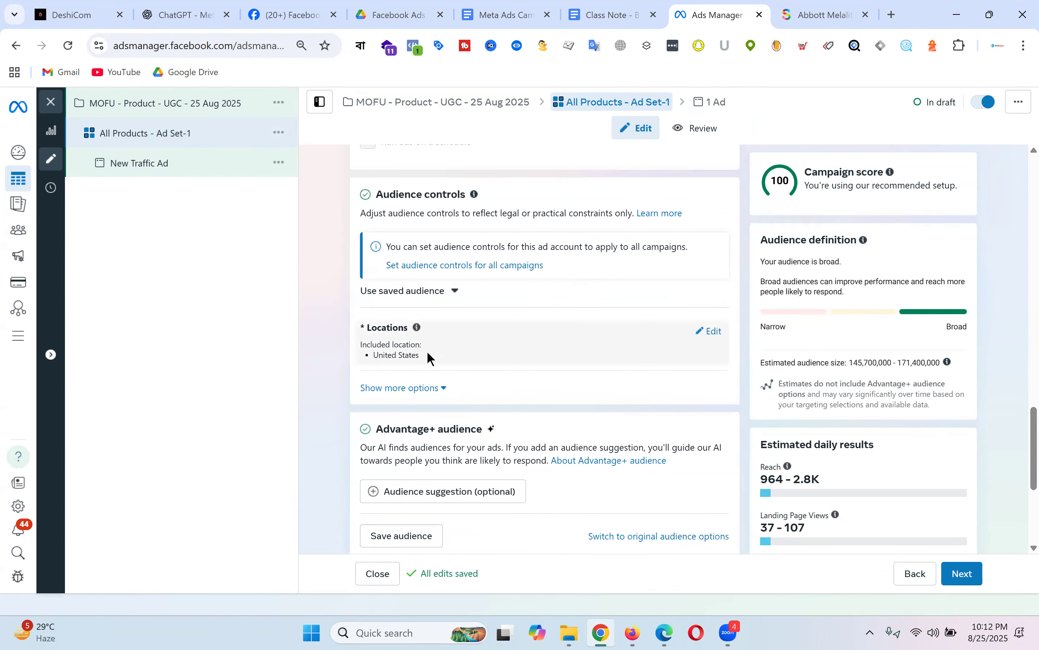
{"action": "left_click", "coordinate": [711, 333]}
{"action": "left_click", "coordinate": [493, 442]}
{"action": "type", "text": "ang"}
{"action": "key", "text": "BackSpace"}
{"action": "key", "text": "BackSpace"}
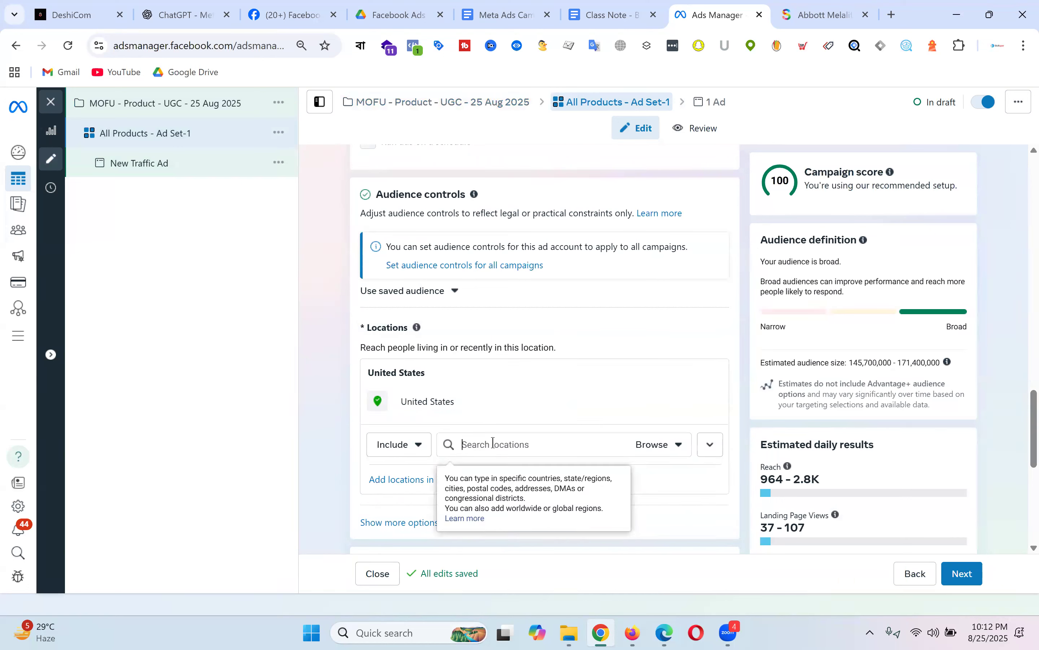
{"action": "type", "text": "bangla"}
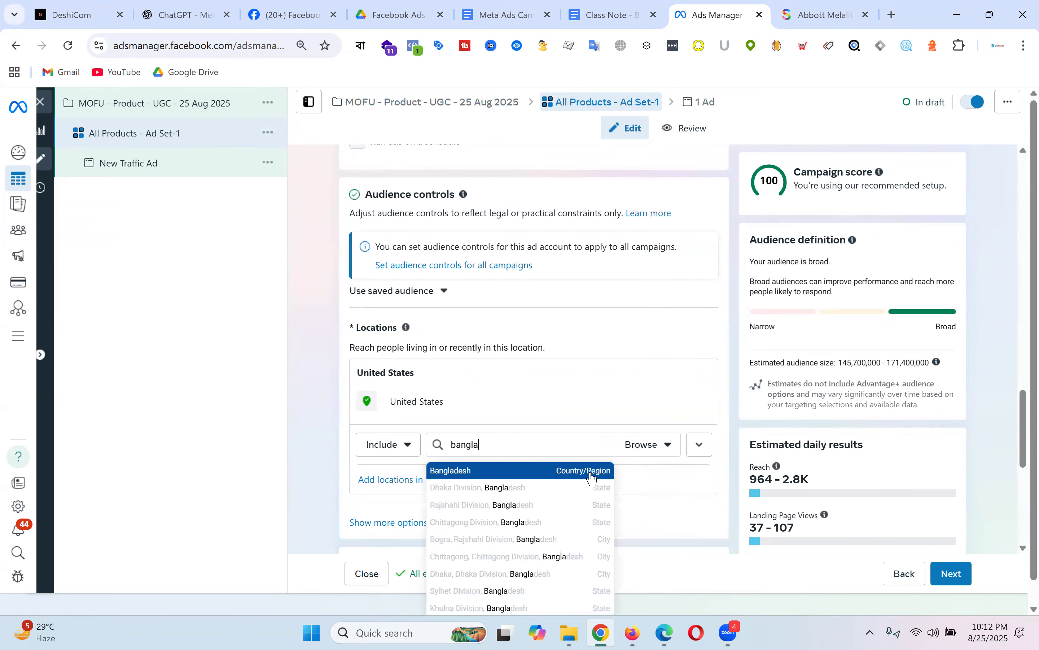
{"action": "left_click", "coordinate": [591, 473]}
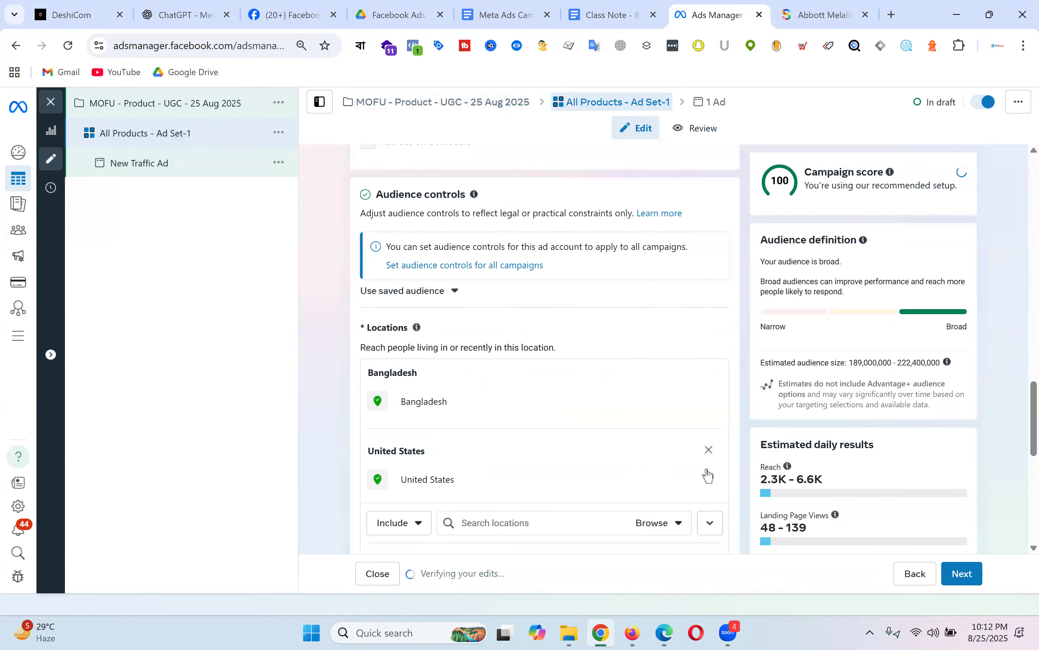
{"action": "left_click", "coordinate": [707, 477]}
Step: Switch the ad set from Advantage+ audience to the original audience options
{"action": "scroll", "coordinate": [623, 279], "scroll_direction": "down", "scroll_amount": 5}
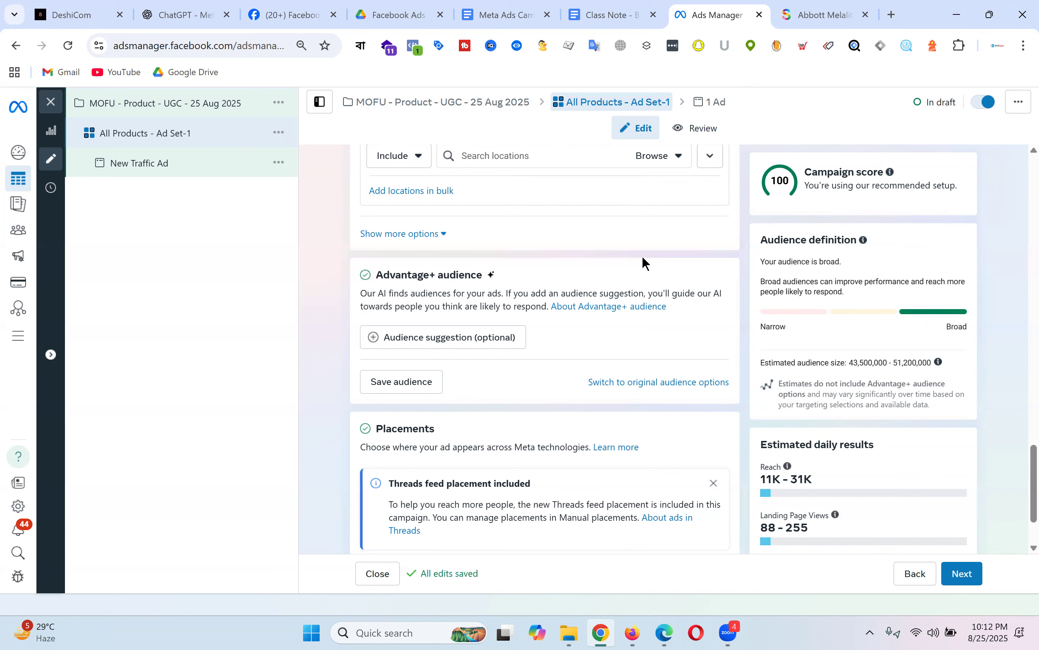
{"action": "scroll", "coordinate": [643, 259], "scroll_direction": "down", "scroll_amount": 3}
{"action": "scroll", "coordinate": [643, 259], "scroll_direction": "up", "scroll_amount": 5}
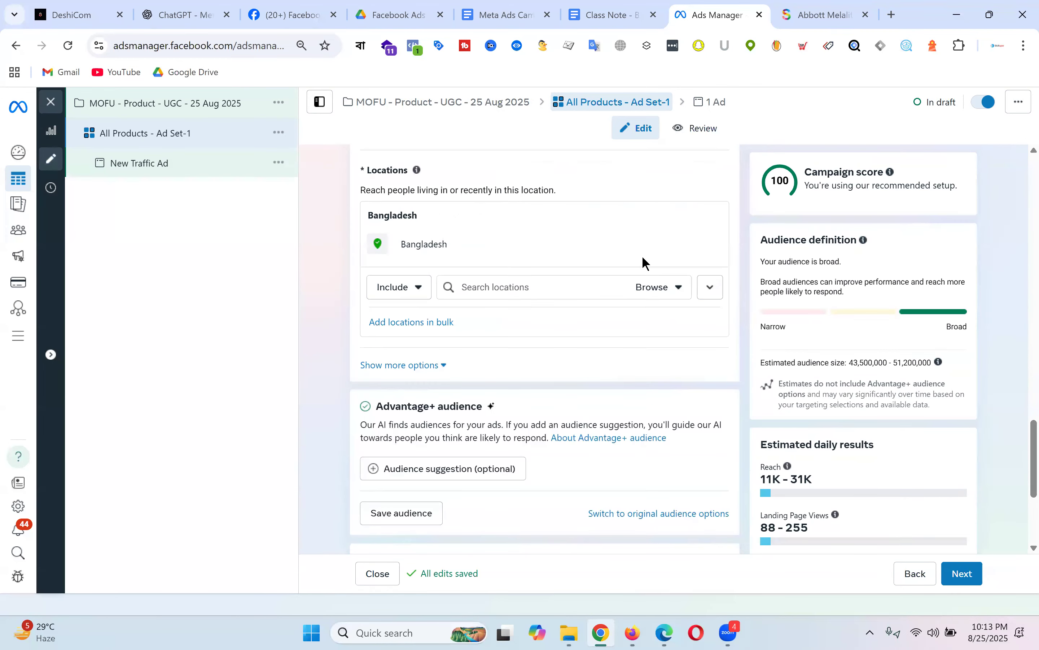
{"action": "scroll", "coordinate": [640, 258], "scroll_direction": "down", "scroll_amount": 5}
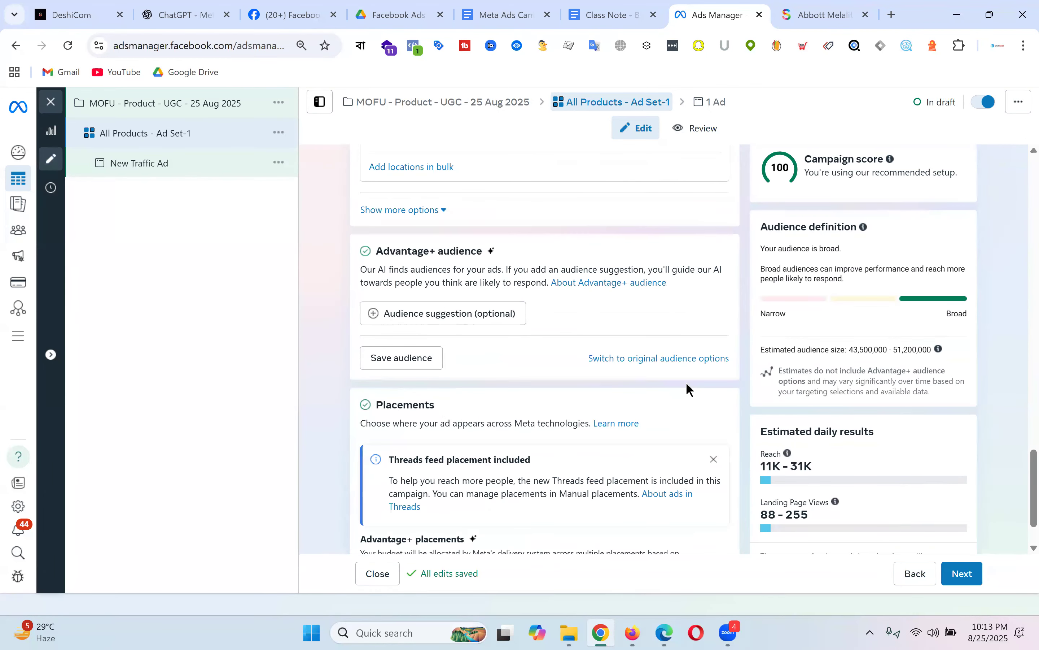
{"action": "left_click", "coordinate": [687, 359]}
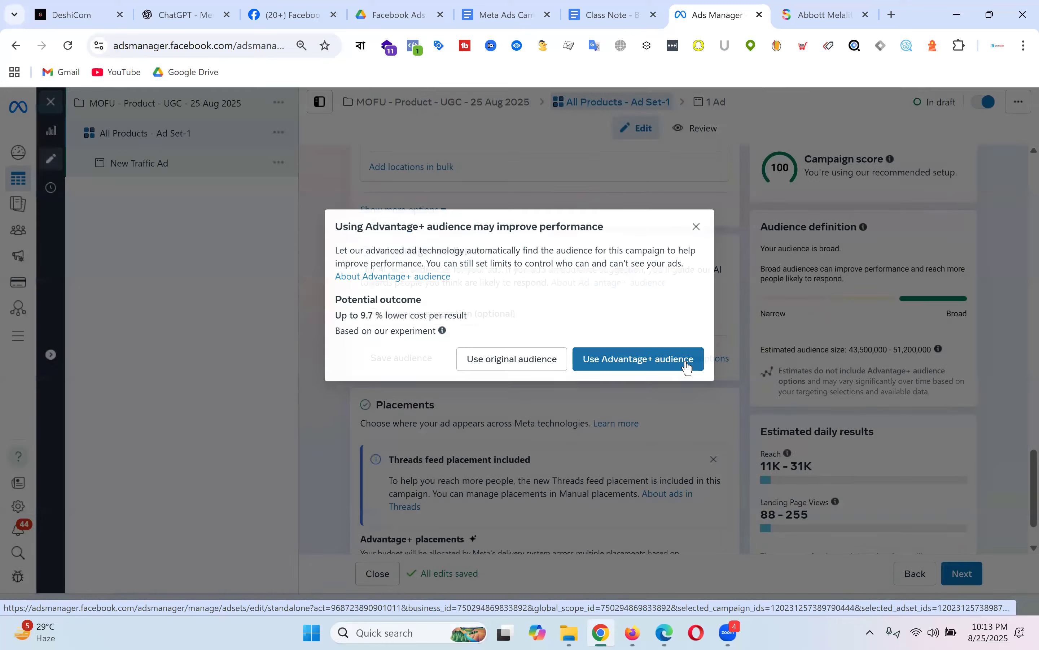
{"action": "left_click", "coordinate": [523, 361]}
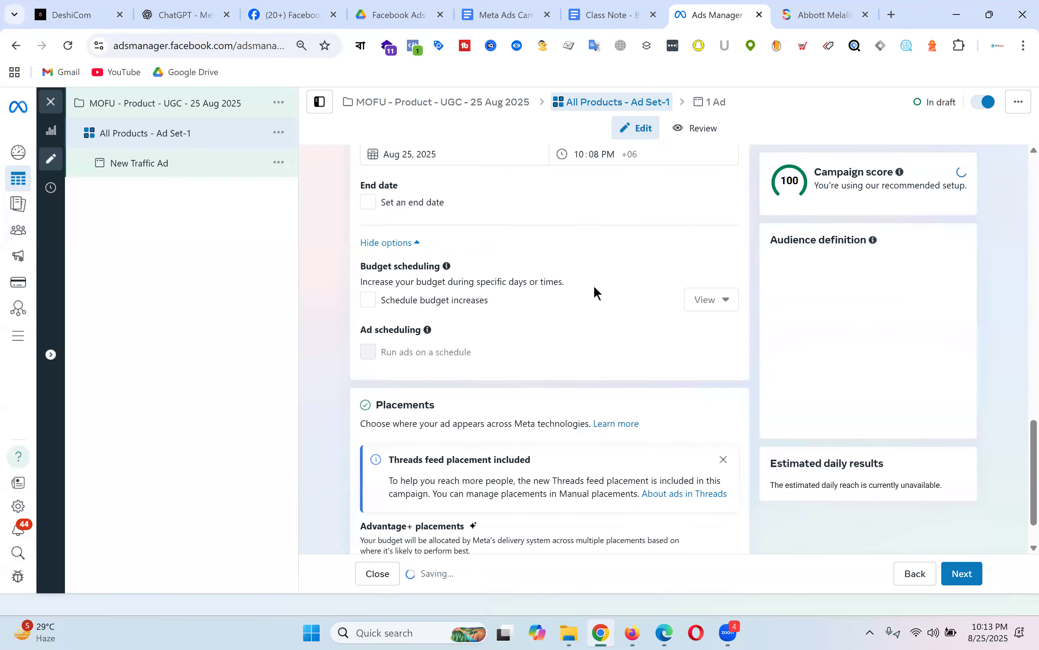
Step: Review the original audience options and the funnel diagram in the Meta Ads Campaign Planning - Funnel wise document
{"action": "scroll", "coordinate": [614, 266], "scroll_direction": "down", "scroll_amount": 5}
{"action": "scroll", "coordinate": [615, 287], "scroll_direction": "down", "scroll_amount": 3}
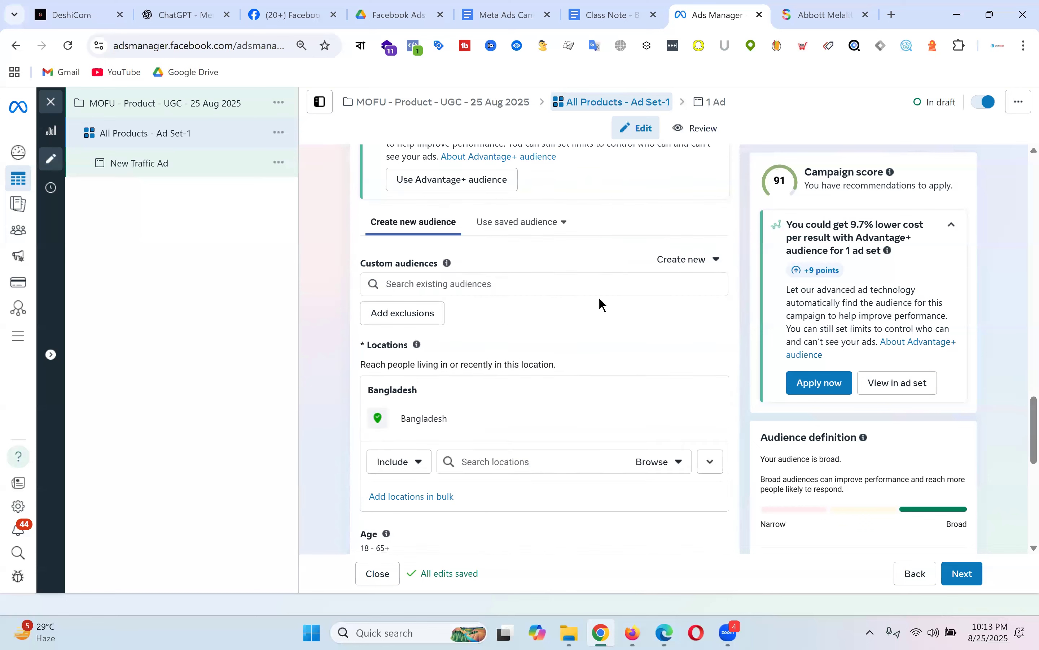
{"action": "scroll", "coordinate": [606, 298], "scroll_direction": "down", "scroll_amount": 6}
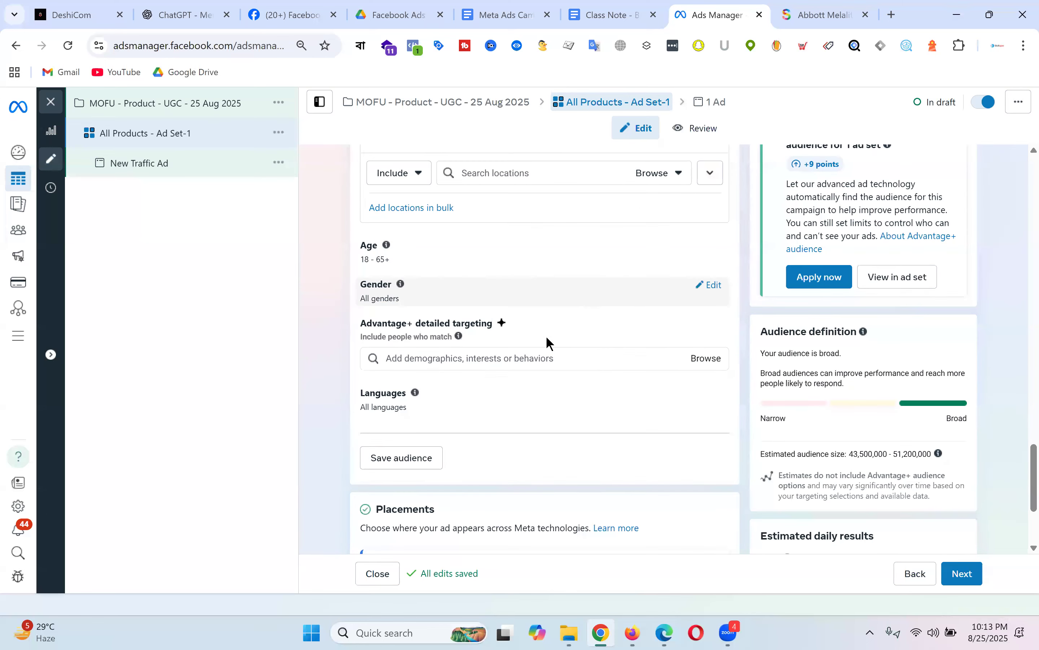
{"action": "scroll", "coordinate": [563, 323], "scroll_direction": "down", "scroll_amount": 3}
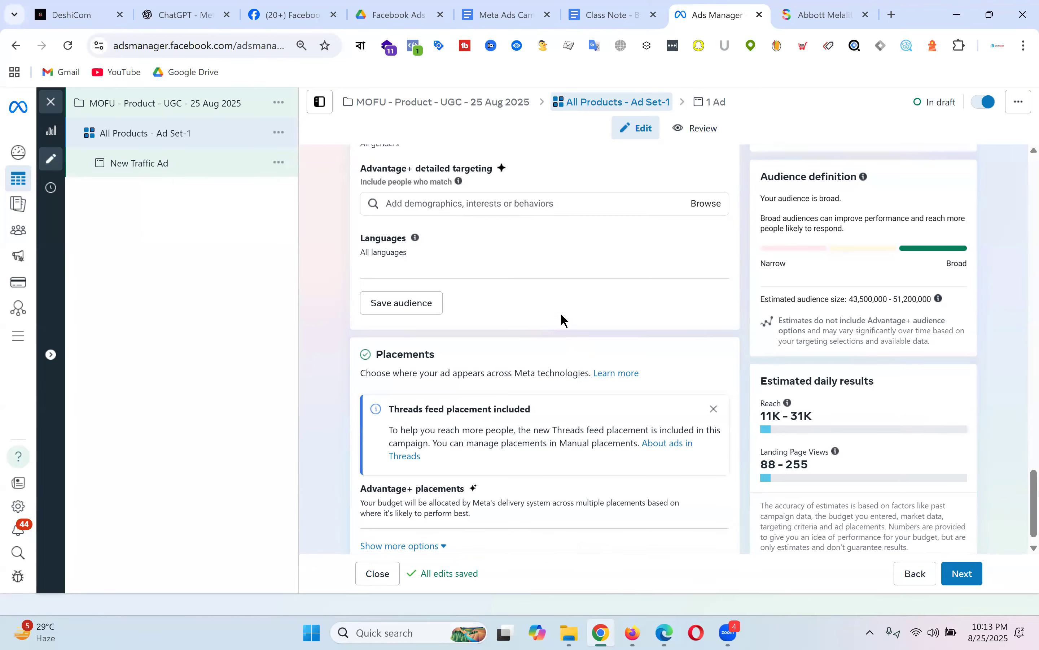
{"action": "scroll", "coordinate": [562, 314], "scroll_direction": "up", "scroll_amount": 8}
{"action": "scroll", "coordinate": [562, 320], "scroll_direction": "up", "scroll_amount": 1}
{"action": "left_click", "coordinate": [456, 325]}
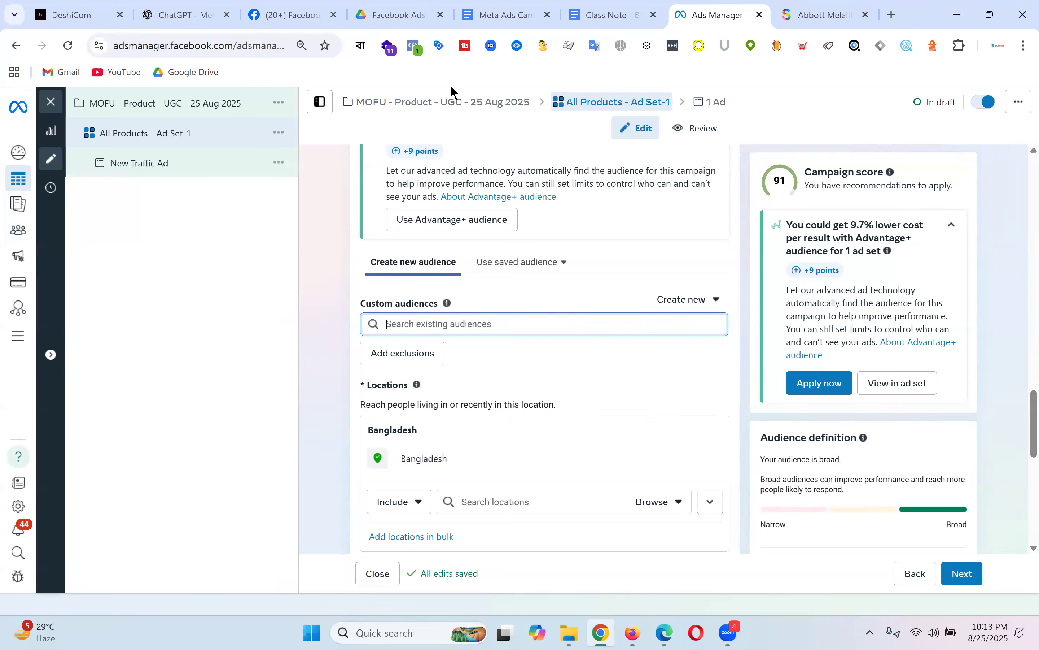
{"action": "left_click", "coordinate": [506, 13]}
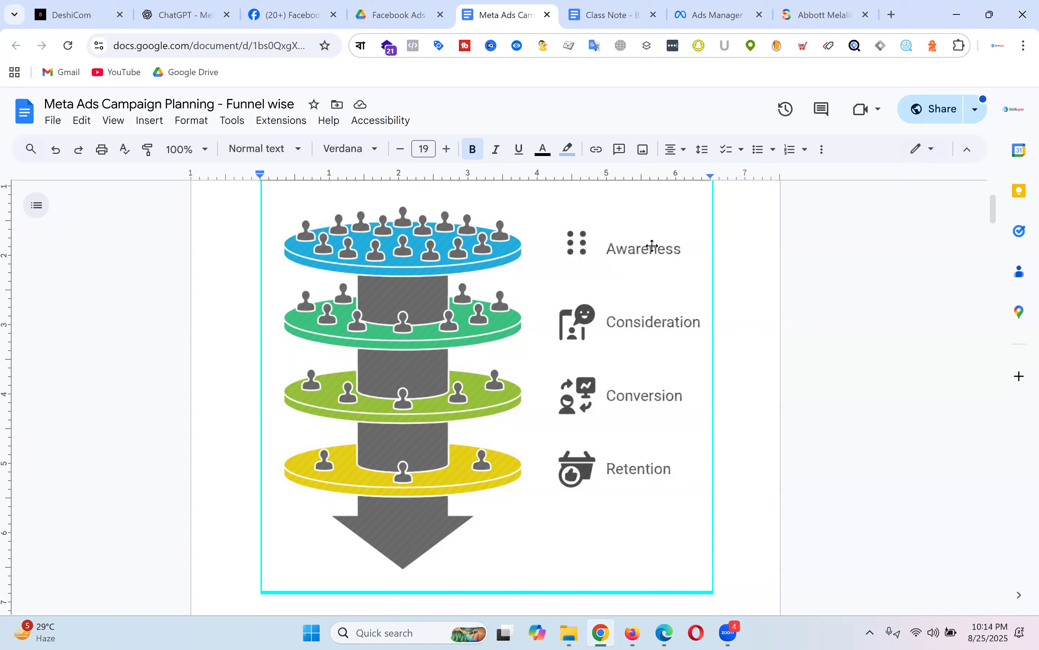
Step: Switch back to Ads Manager and add Lookalike (BD, 1%) - All Web visitors 180 Days to the ad set's custom audiences
{"action": "left_click", "coordinate": [736, 13]}
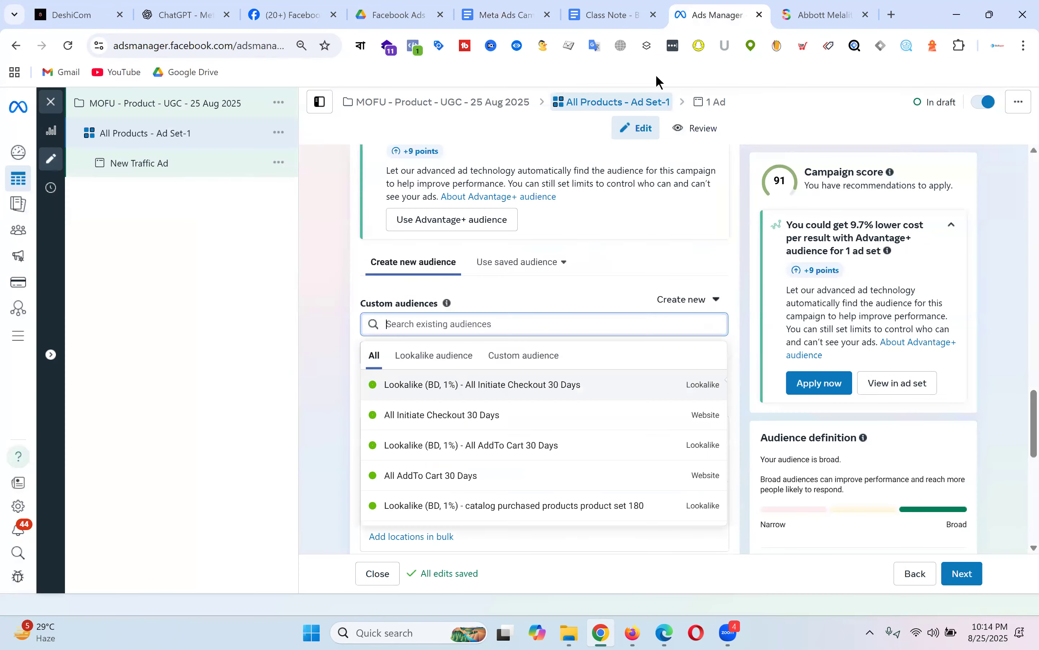
{"action": "scroll", "coordinate": [561, 422], "scroll_direction": "down", "scroll_amount": 5}
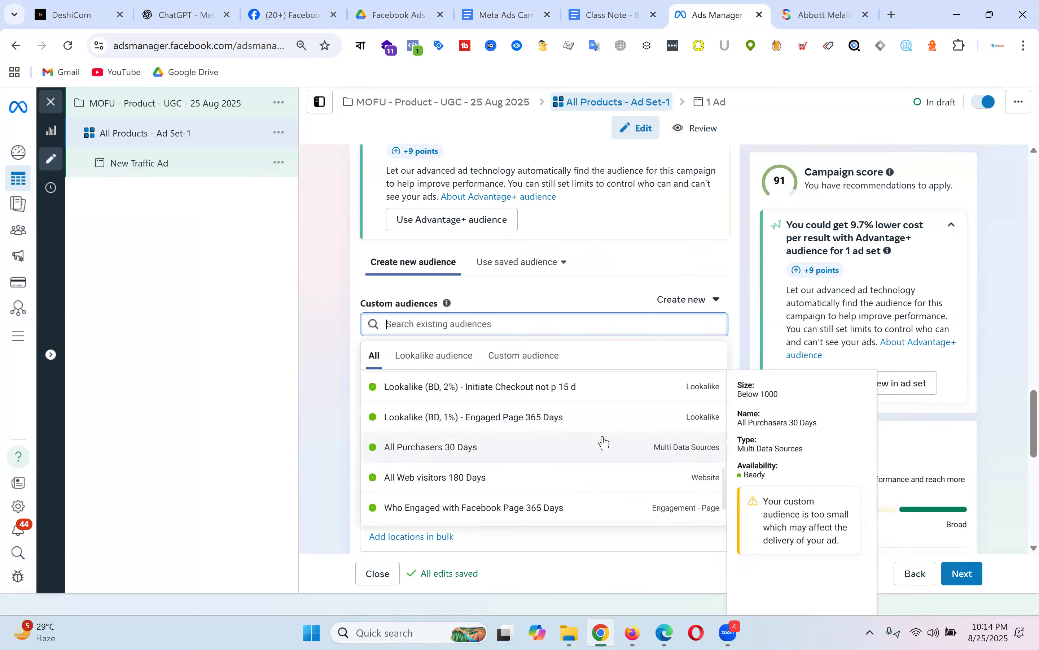
{"action": "scroll", "coordinate": [603, 444], "scroll_direction": "down", "scroll_amount": 2}
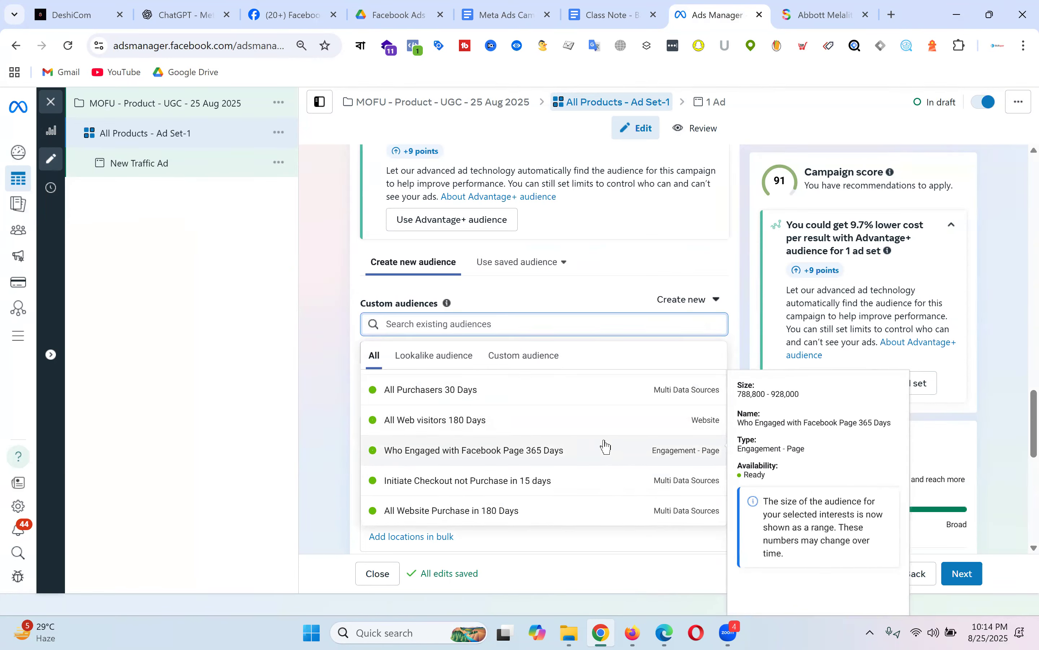
{"action": "scroll", "coordinate": [606, 447], "scroll_direction": "up", "scroll_amount": 7}
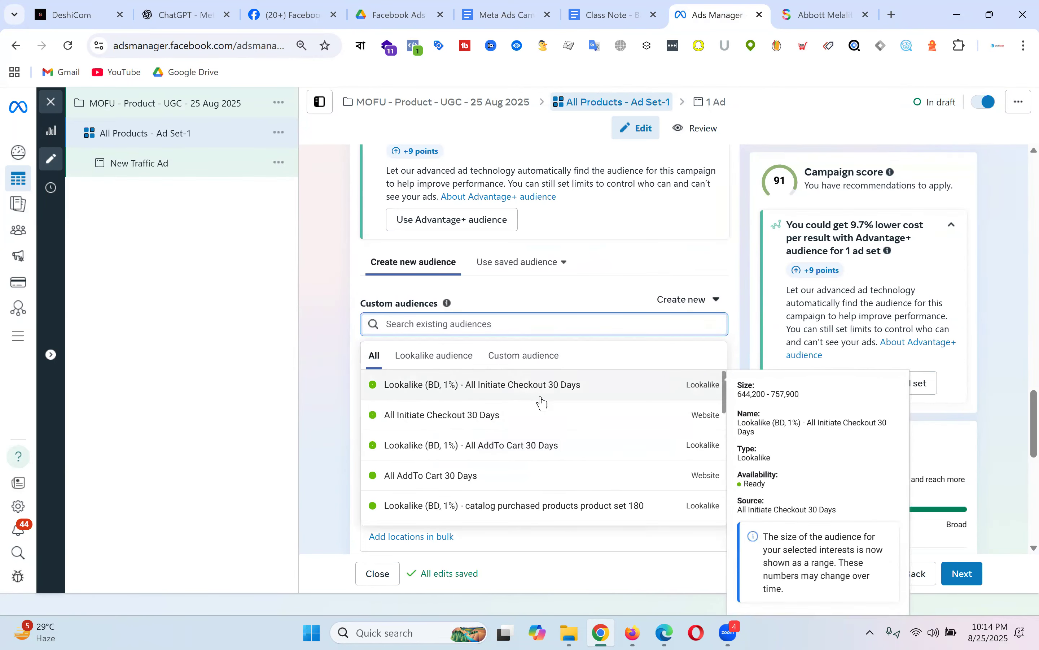
{"action": "scroll", "coordinate": [568, 429], "scroll_direction": "down", "scroll_amount": 2}
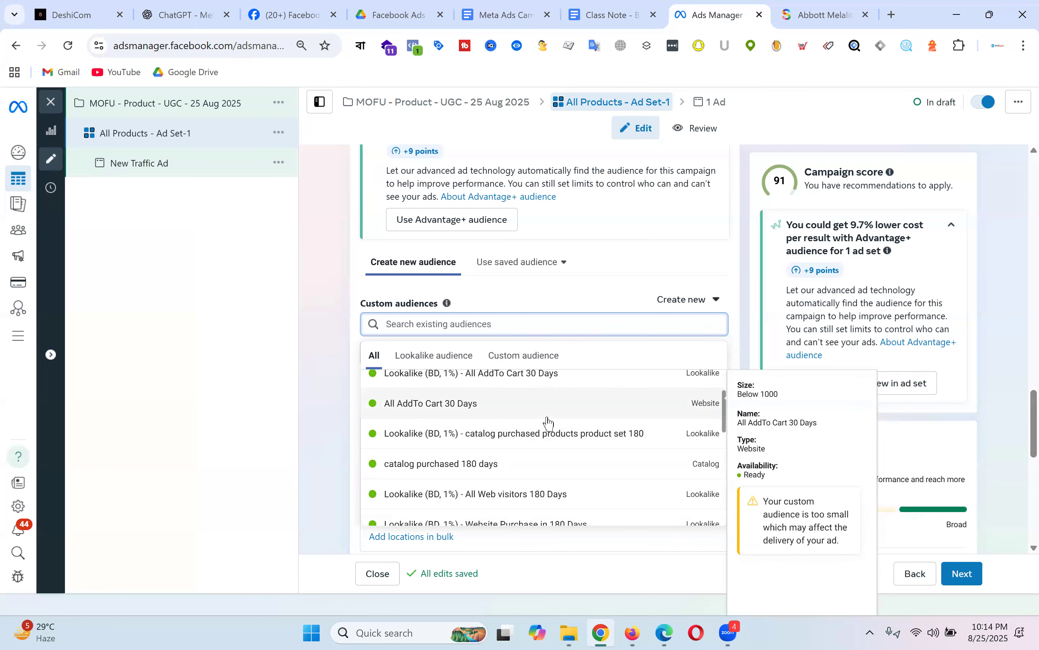
{"action": "scroll", "coordinate": [524, 466], "scroll_direction": "down", "scroll_amount": 2}
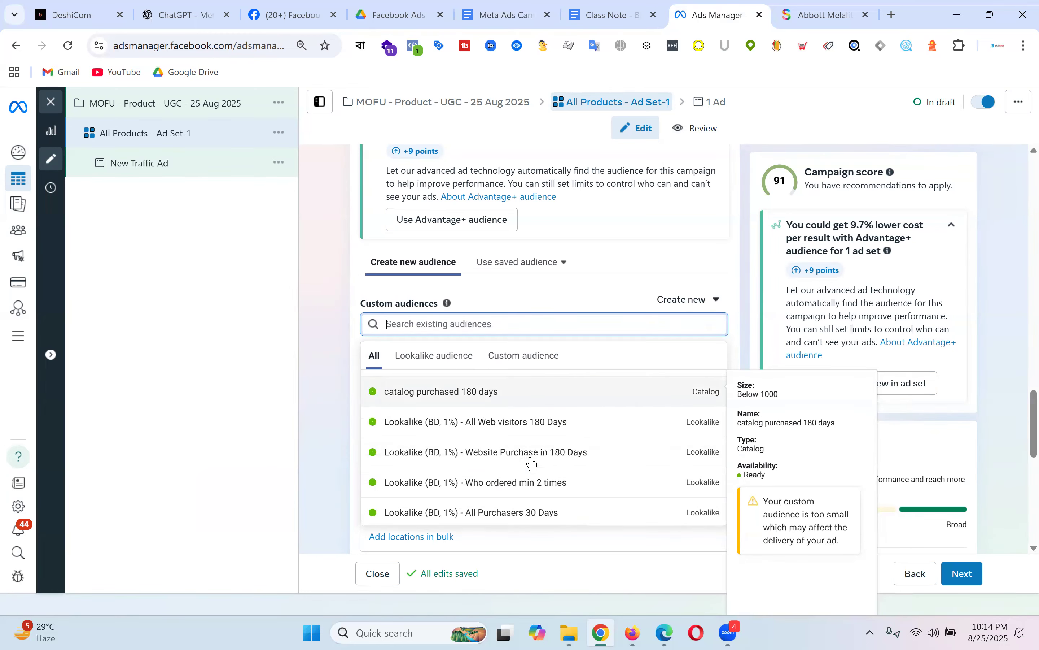
{"action": "left_click", "coordinate": [520, 427]}
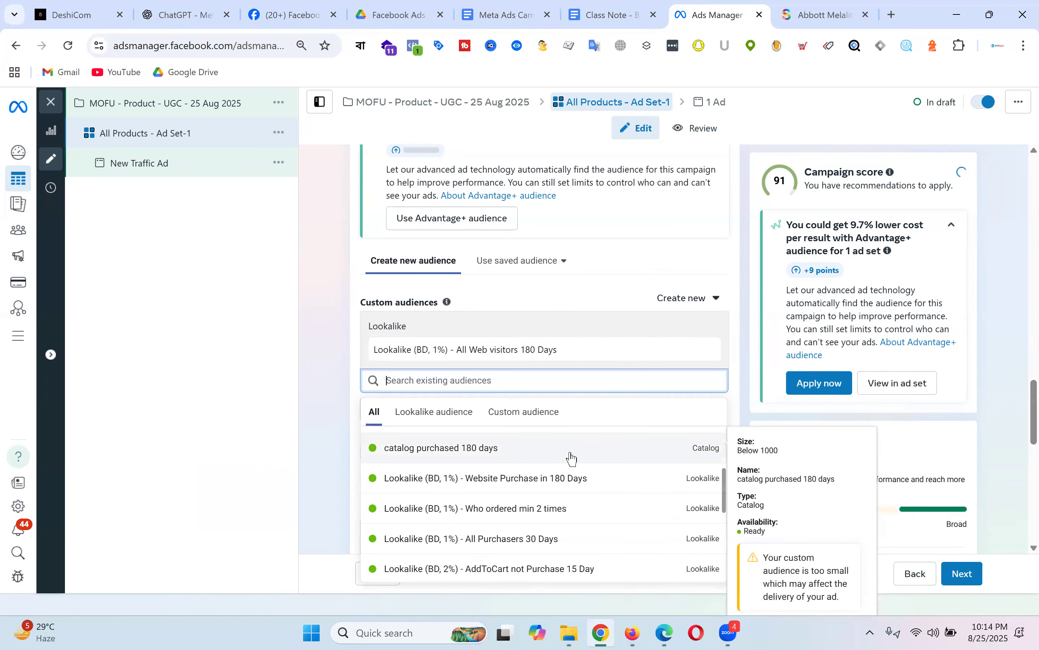
Step: Add the Who Engaged with Facebook Page 365 Days audience to the ad set's custom audiences
{"action": "left_click", "coordinate": [524, 413]}
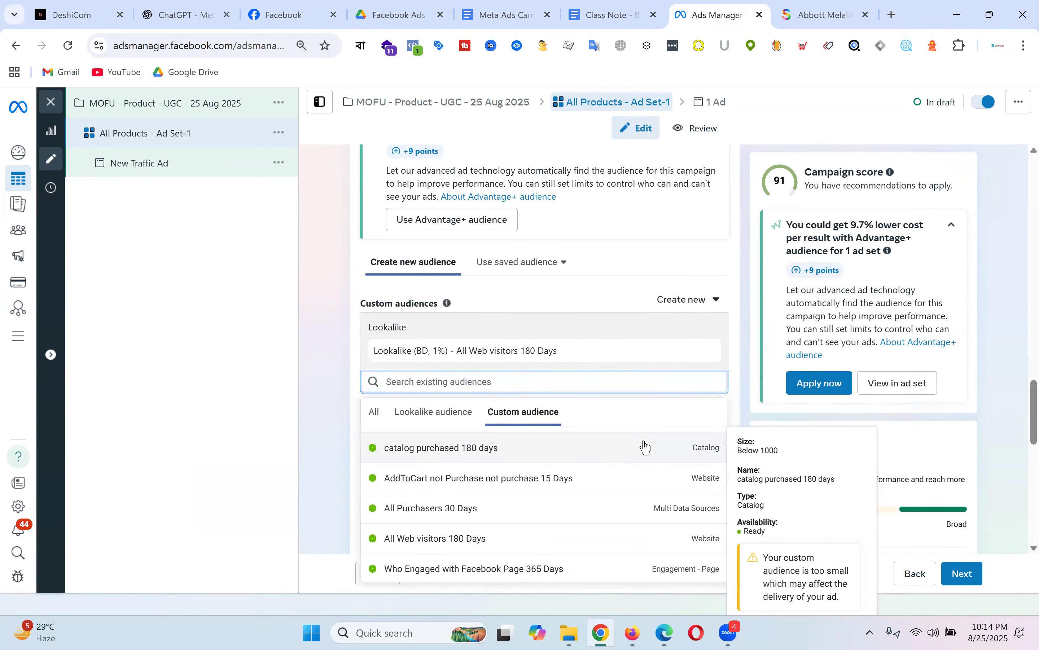
{"action": "scroll", "coordinate": [582, 468], "scroll_direction": "down", "scroll_amount": 2}
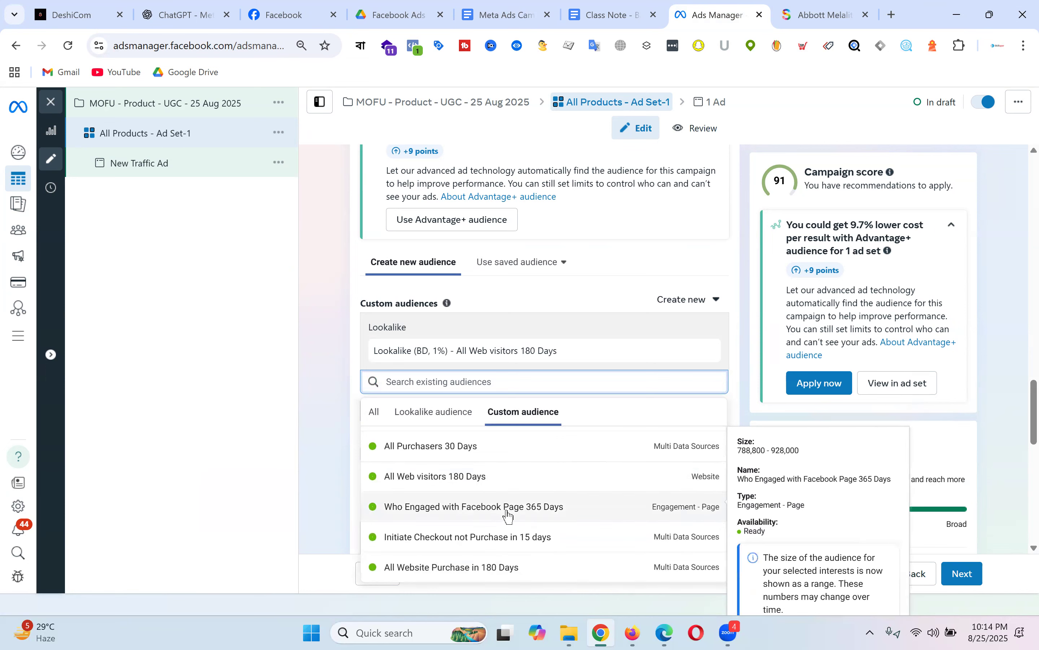
{"action": "left_click", "coordinate": [547, 516]}
{"action": "left_click", "coordinate": [331, 333]}
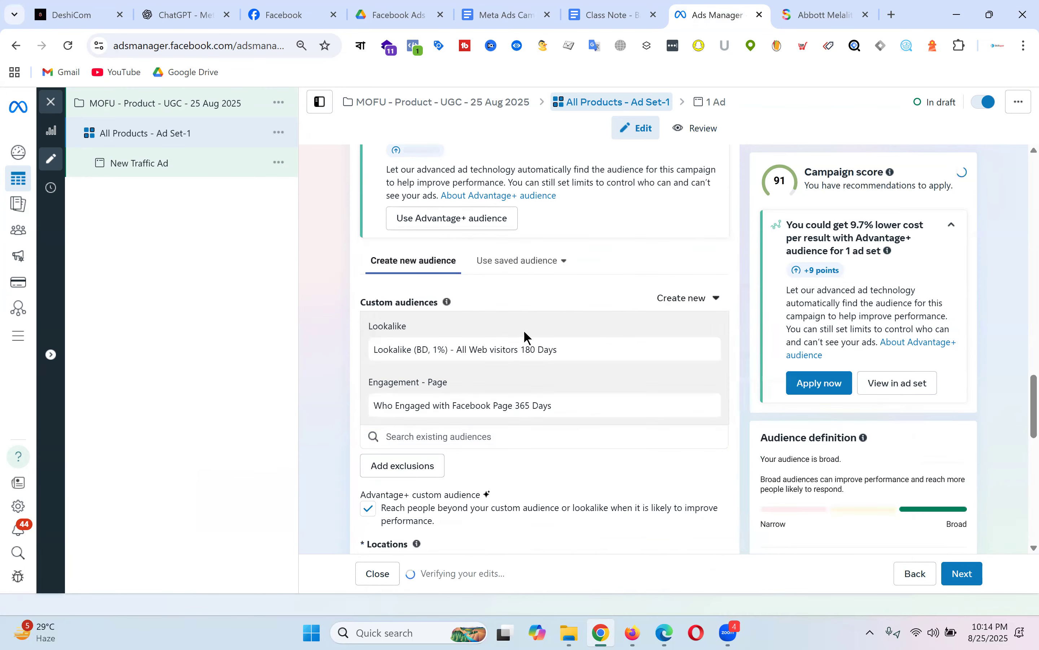
{"action": "scroll", "coordinate": [614, 301], "scroll_direction": "down", "scroll_amount": 10}
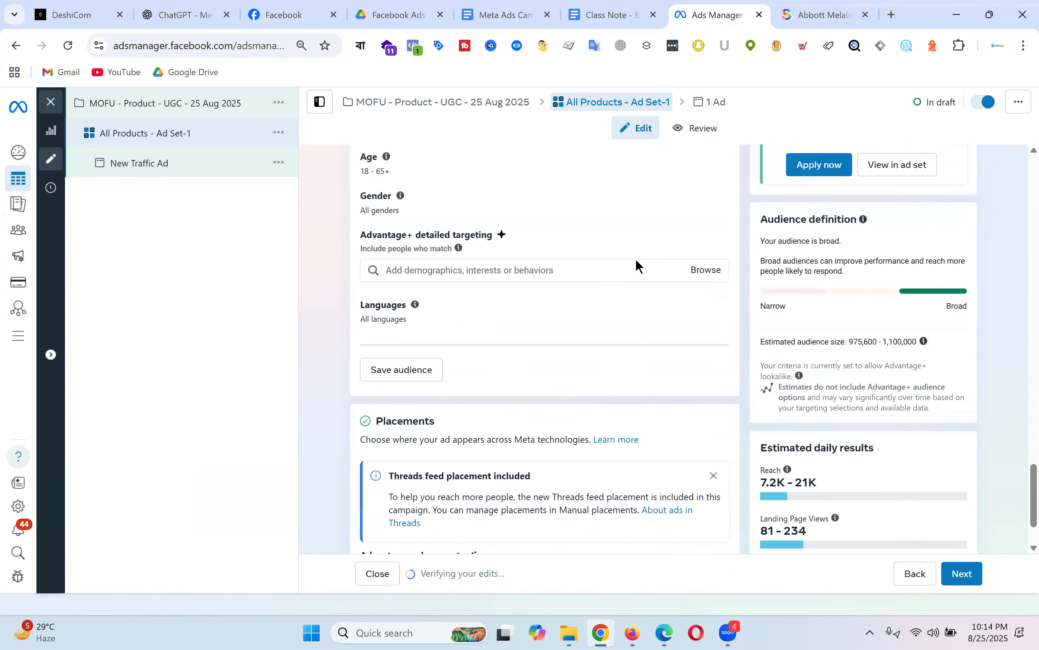
{"action": "scroll", "coordinate": [637, 261], "scroll_direction": "down", "scroll_amount": 2}
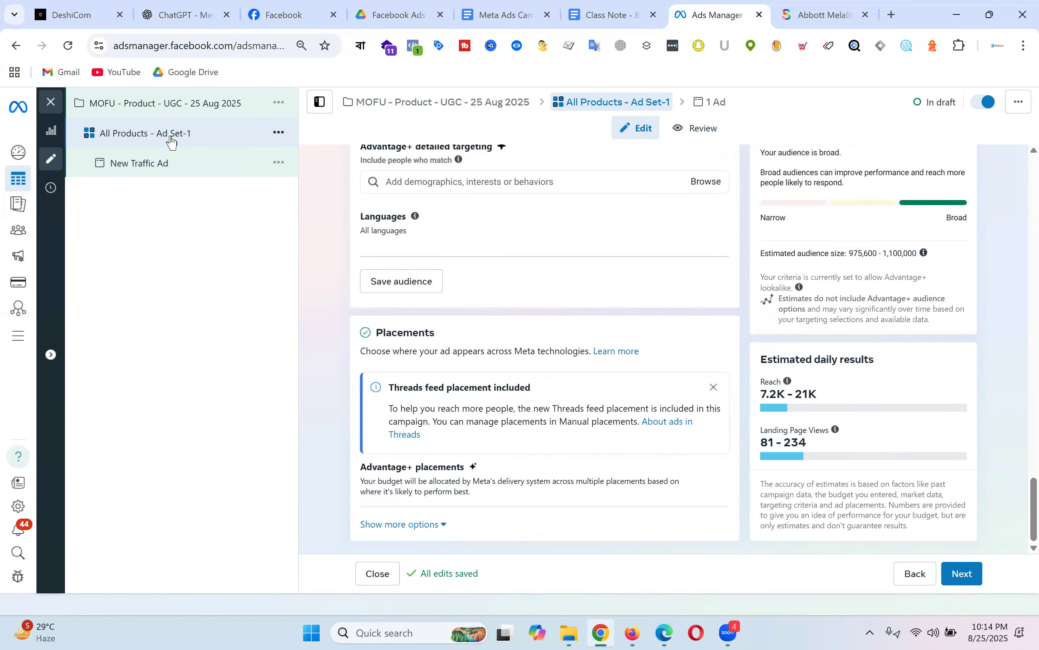
{"action": "scroll", "coordinate": [626, 333], "scroll_direction": "up", "scroll_amount": 5}
{"action": "left_click", "coordinate": [626, 329]}
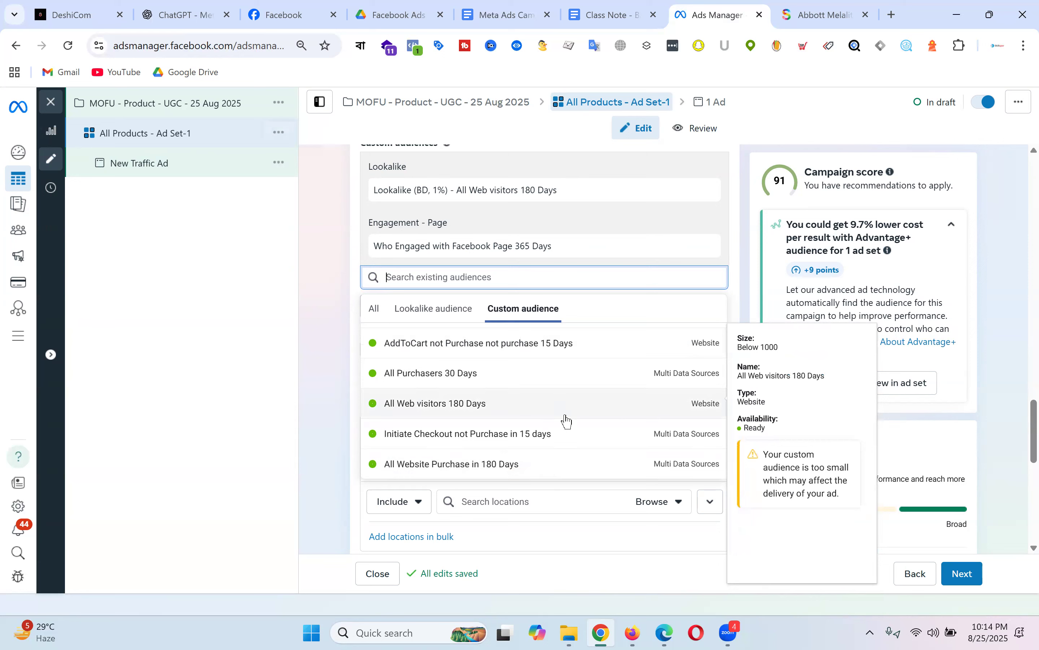
{"action": "left_click", "coordinate": [335, 274]}
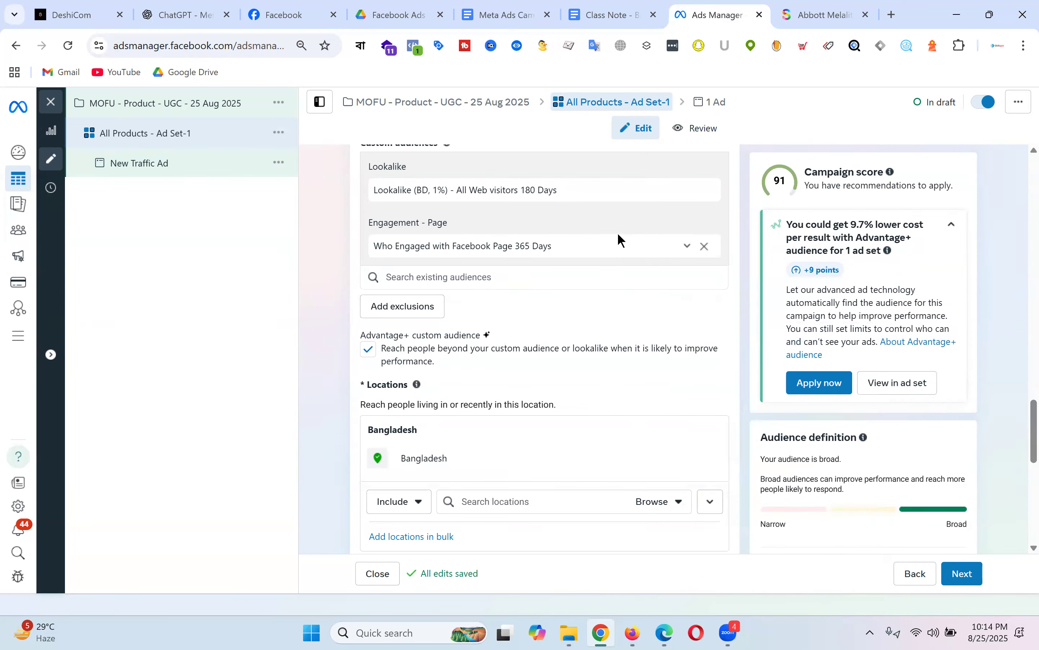
Step: Turn on Advantage+ Campaign Budget for the MOFU - Product - UGC - 25 Aug 2025 campaign and set its daily budget to $10.00
{"action": "left_click", "coordinate": [174, 106]}
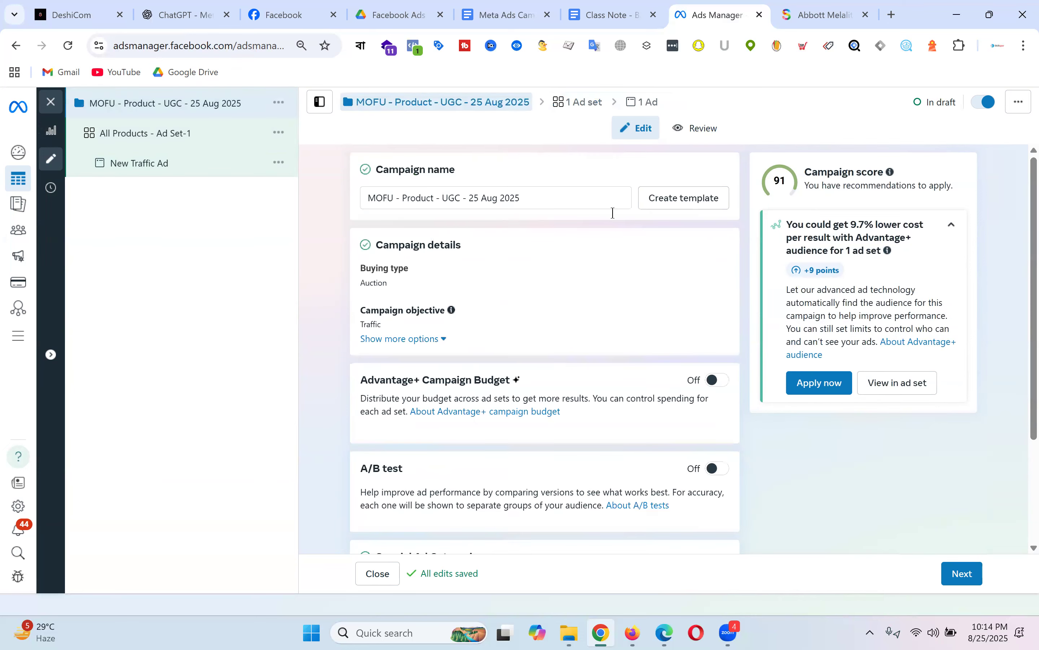
{"action": "left_click", "coordinate": [719, 384]}
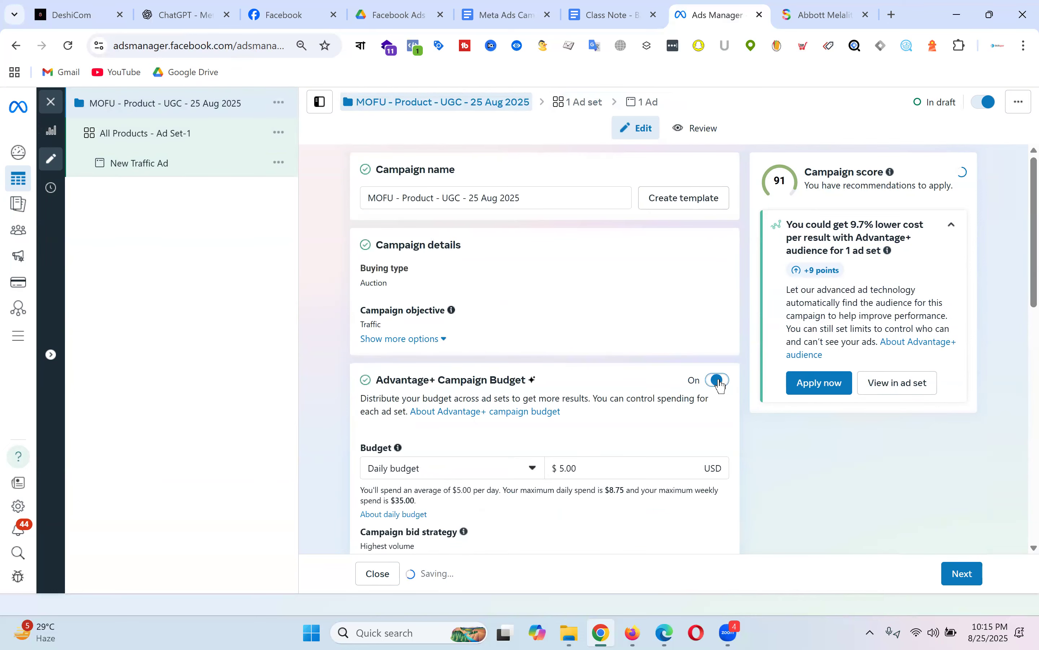
{"action": "scroll", "coordinate": [593, 378], "scroll_direction": "down", "scroll_amount": 3}
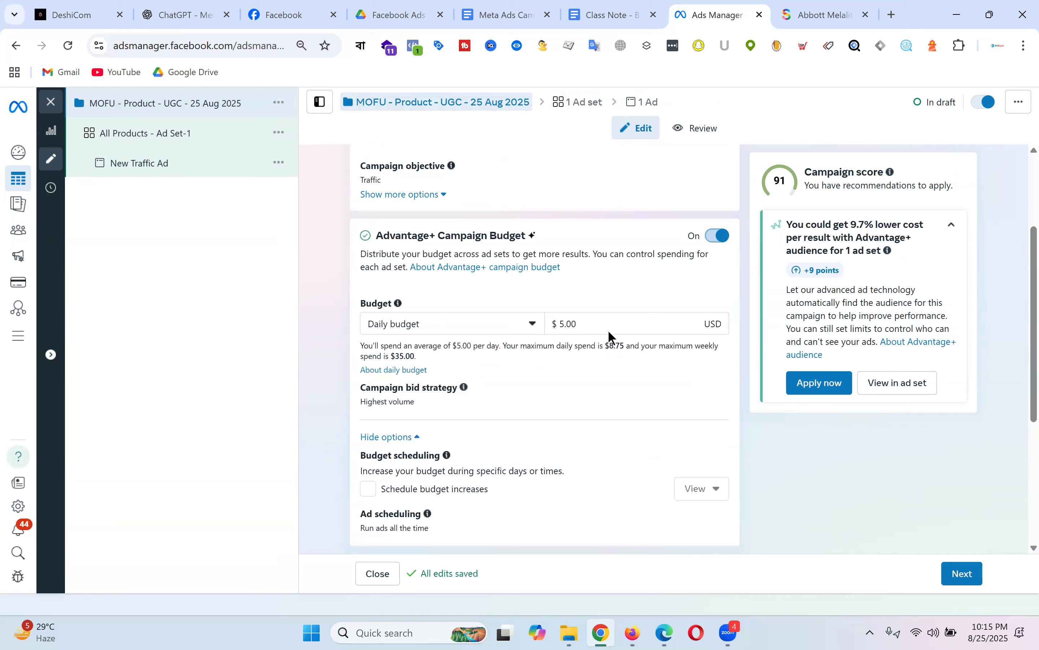
{"action": "double_click", "coordinate": [567, 323]}
{"action": "type", "text": "10"}
{"action": "left_click", "coordinate": [695, 363]}
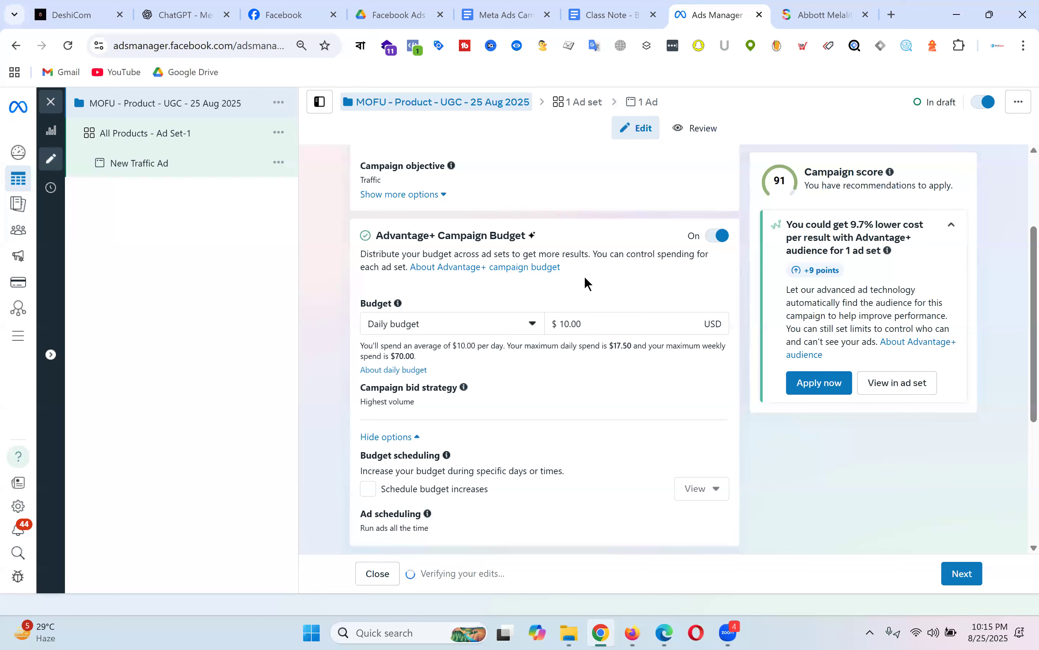
Step: Review the conversion, audience, location and placement settings of the All Products - Ad Set-1 ad set
{"action": "left_click", "coordinate": [168, 134]}
{"action": "scroll", "coordinate": [587, 301], "scroll_direction": "down", "scroll_amount": 10}
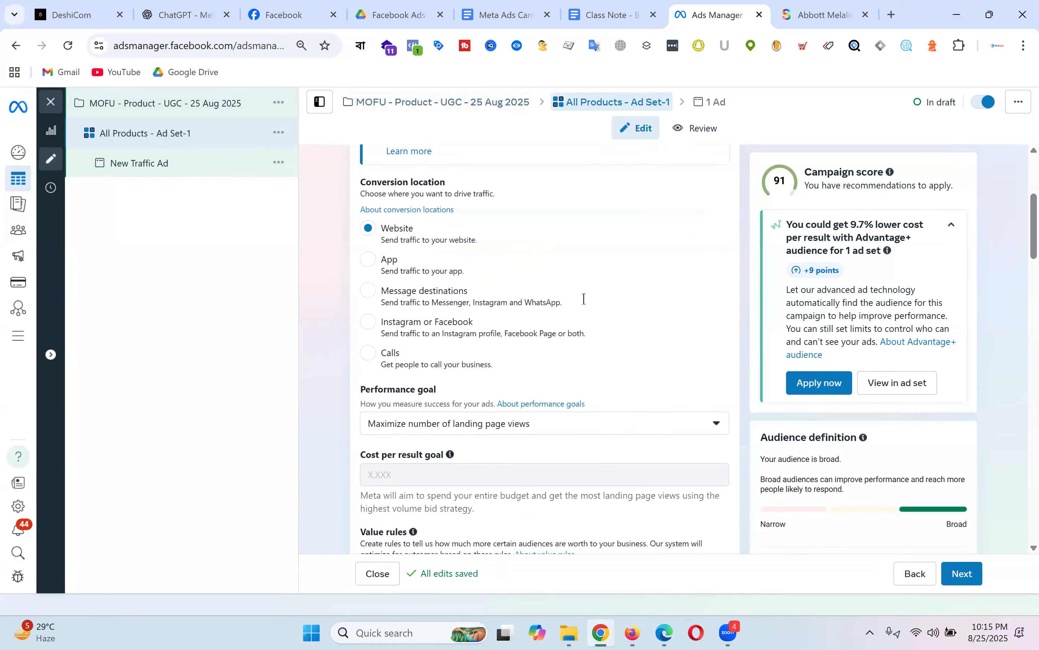
{"action": "scroll", "coordinate": [587, 301], "scroll_direction": "down", "scroll_amount": 15}
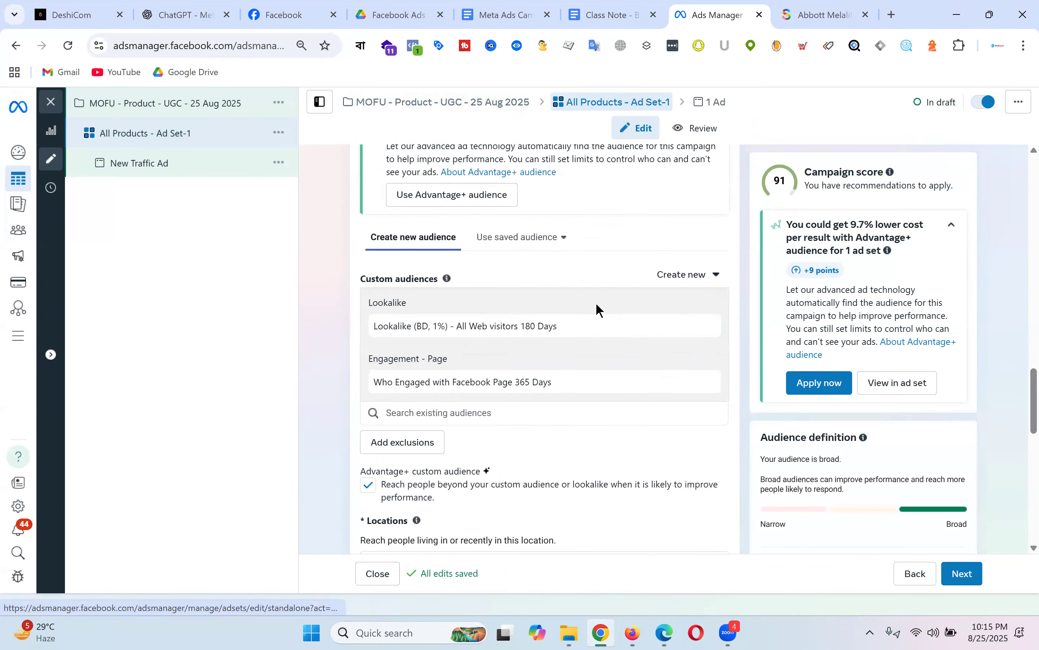
{"action": "scroll", "coordinate": [597, 305], "scroll_direction": "down", "scroll_amount": 3}
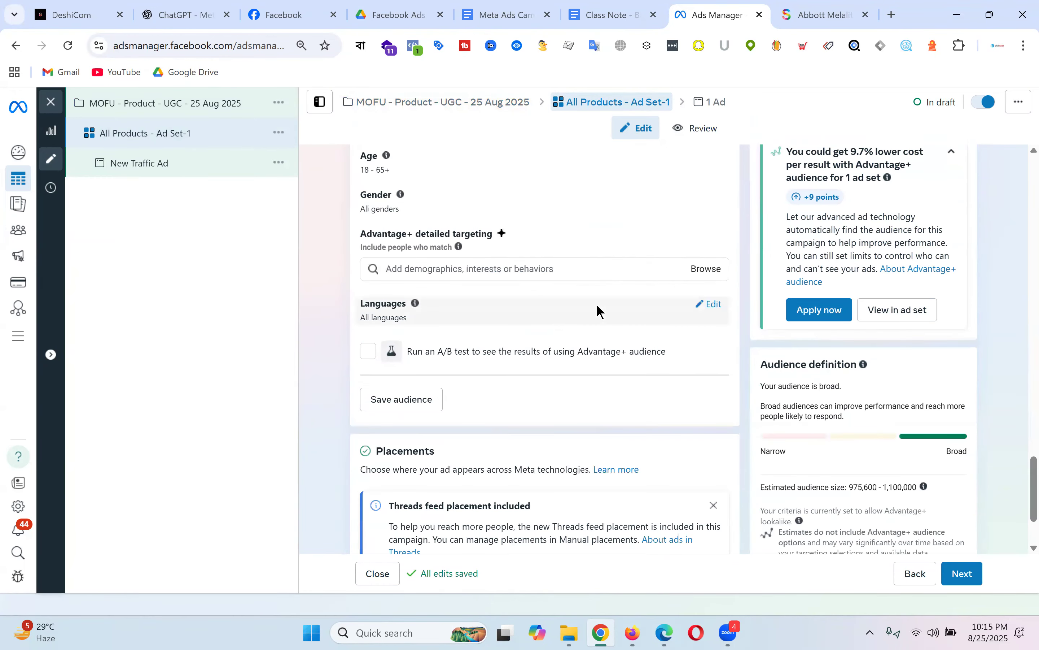
{"action": "scroll", "coordinate": [620, 270], "scroll_direction": "up", "scroll_amount": 7}
{"action": "scroll", "coordinate": [619, 270], "scroll_direction": "down", "scroll_amount": 4}
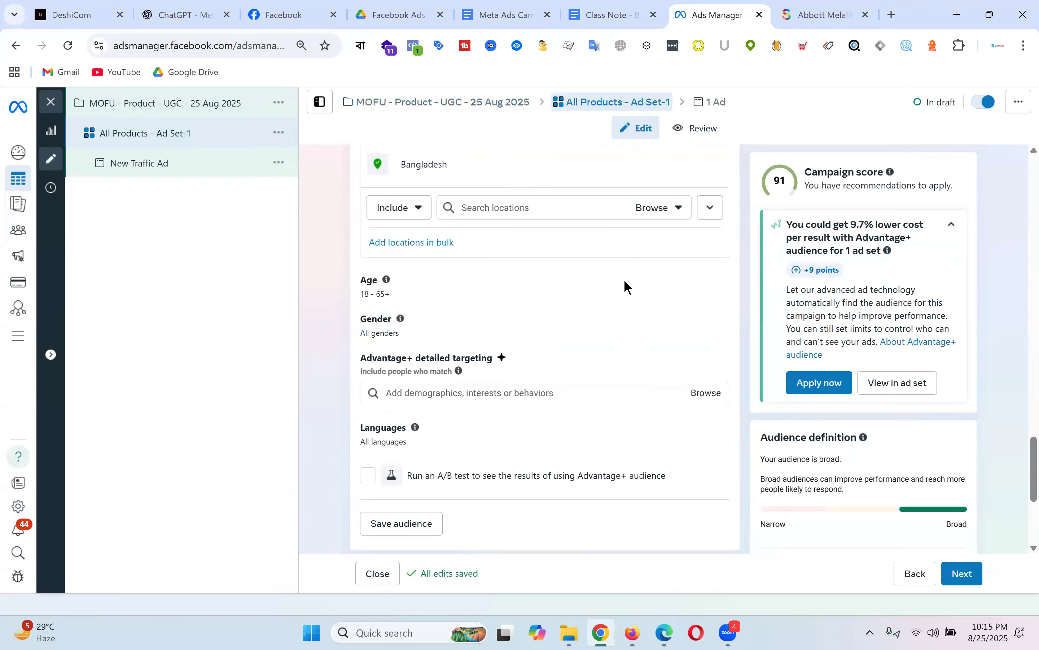
{"action": "scroll", "coordinate": [624, 279], "scroll_direction": "down", "scroll_amount": 3}
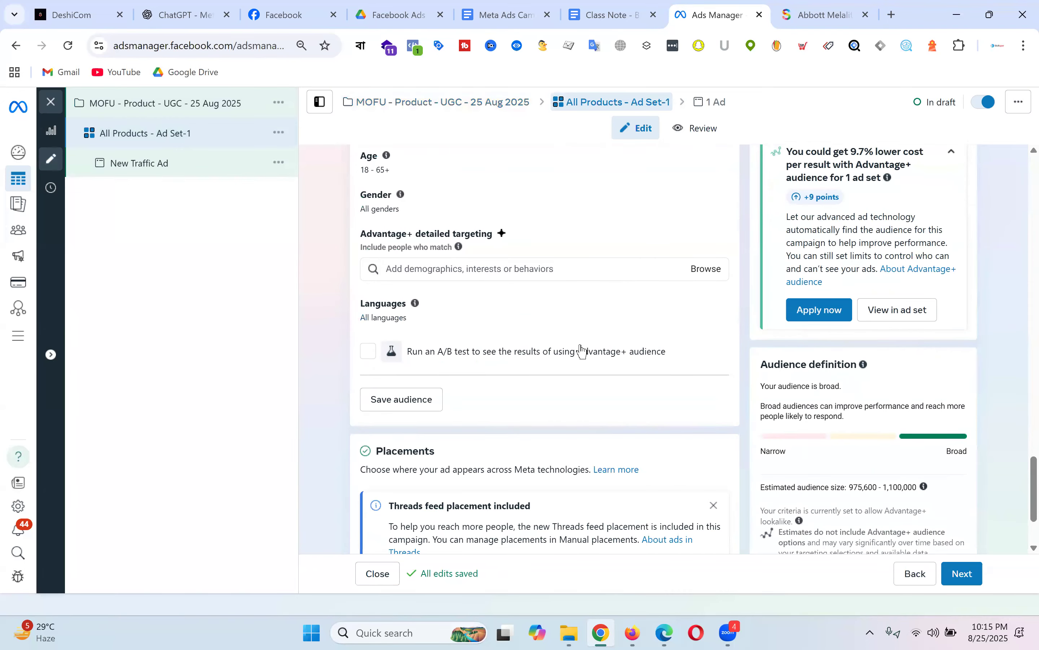
{"action": "scroll", "coordinate": [592, 337], "scroll_direction": "down", "scroll_amount": 3}
{"action": "scroll", "coordinate": [591, 337], "scroll_direction": "up", "scroll_amount": 12}
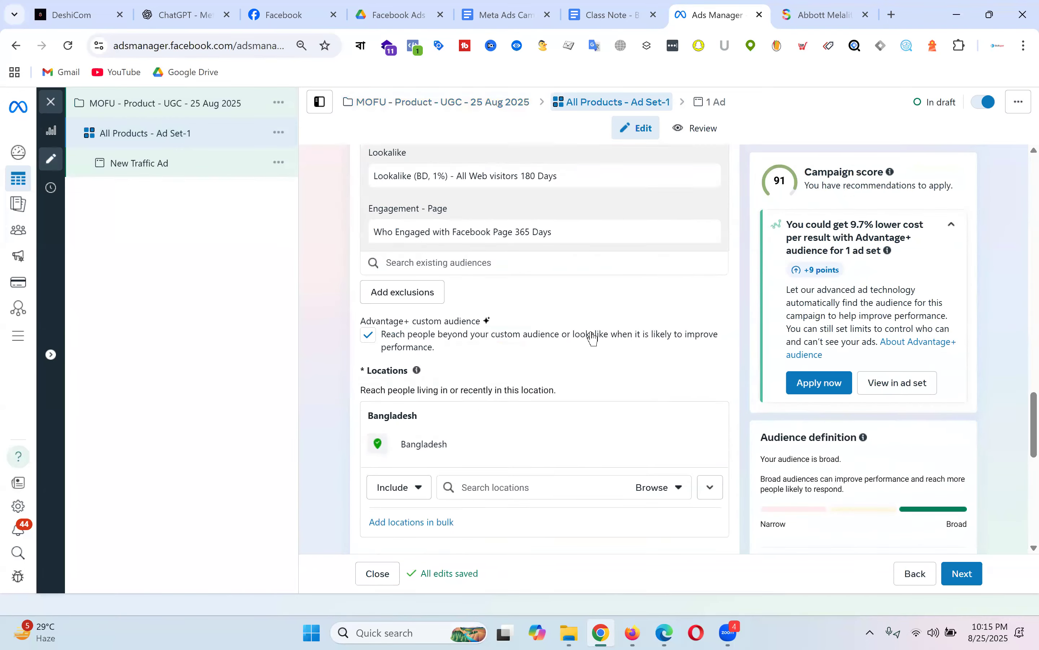
{"action": "scroll", "coordinate": [593, 338], "scroll_direction": "up", "scroll_amount": 1}
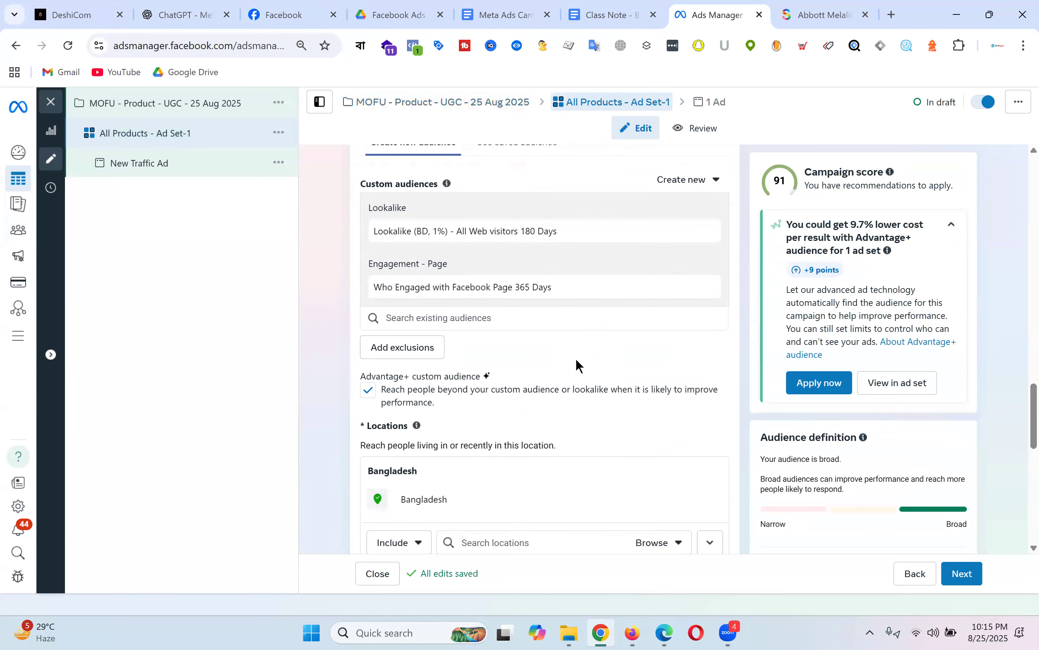
{"action": "scroll", "coordinate": [576, 358], "scroll_direction": "up", "scroll_amount": 2}
Step: Switch the ad set from the original audience options back to Advantage+ audience
{"action": "scroll", "coordinate": [607, 361], "scroll_direction": "up", "scroll_amount": 3}
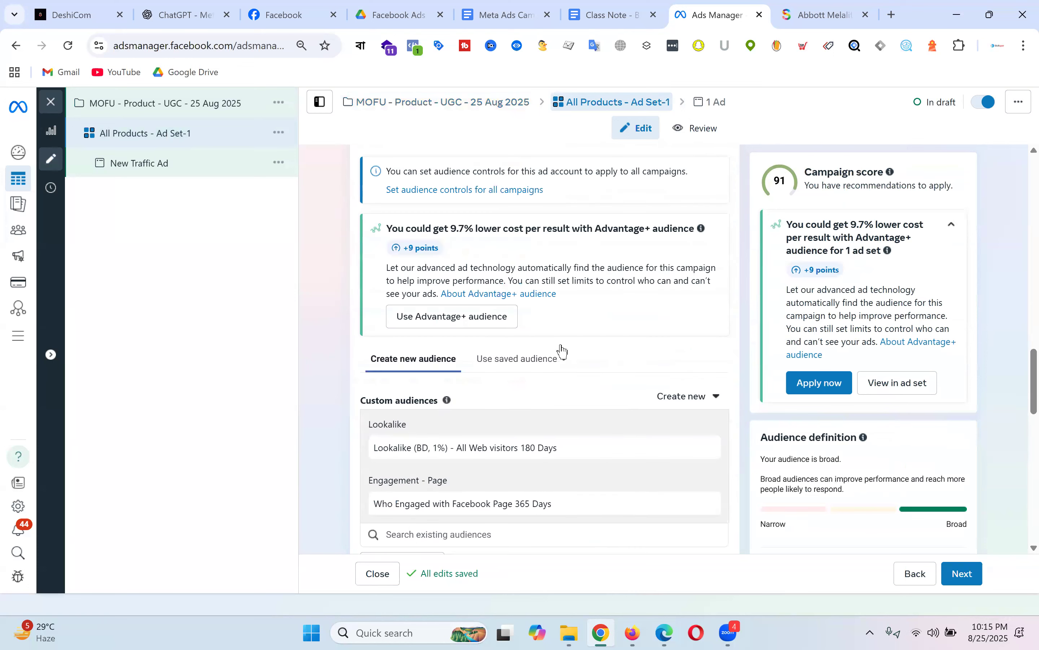
{"action": "left_click", "coordinate": [470, 318]}
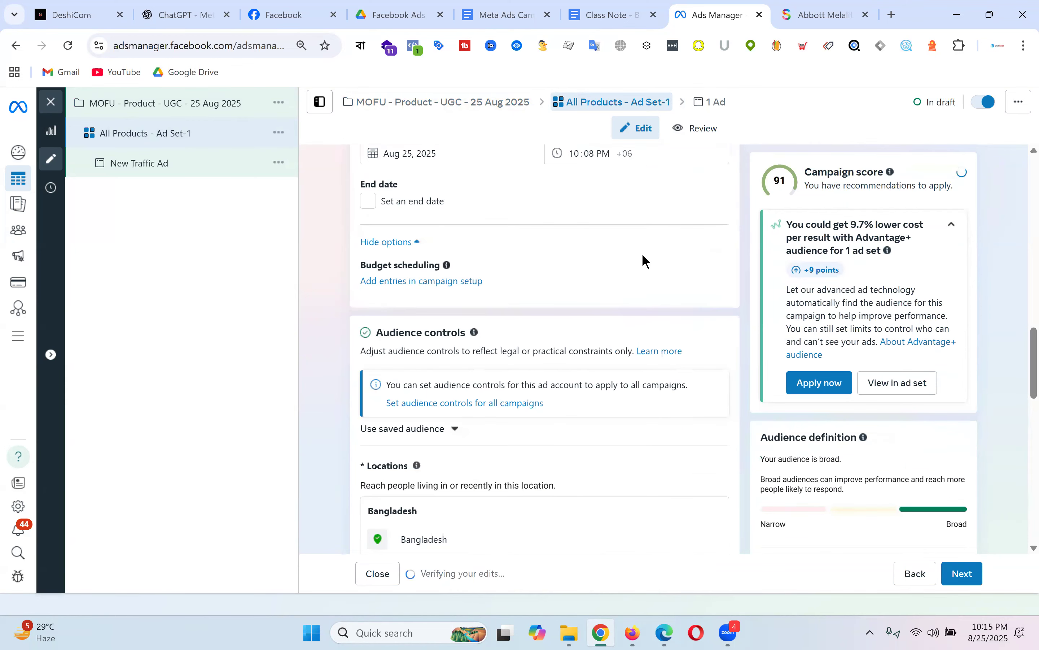
{"action": "scroll", "coordinate": [643, 261], "scroll_direction": "down", "scroll_amount": 8}
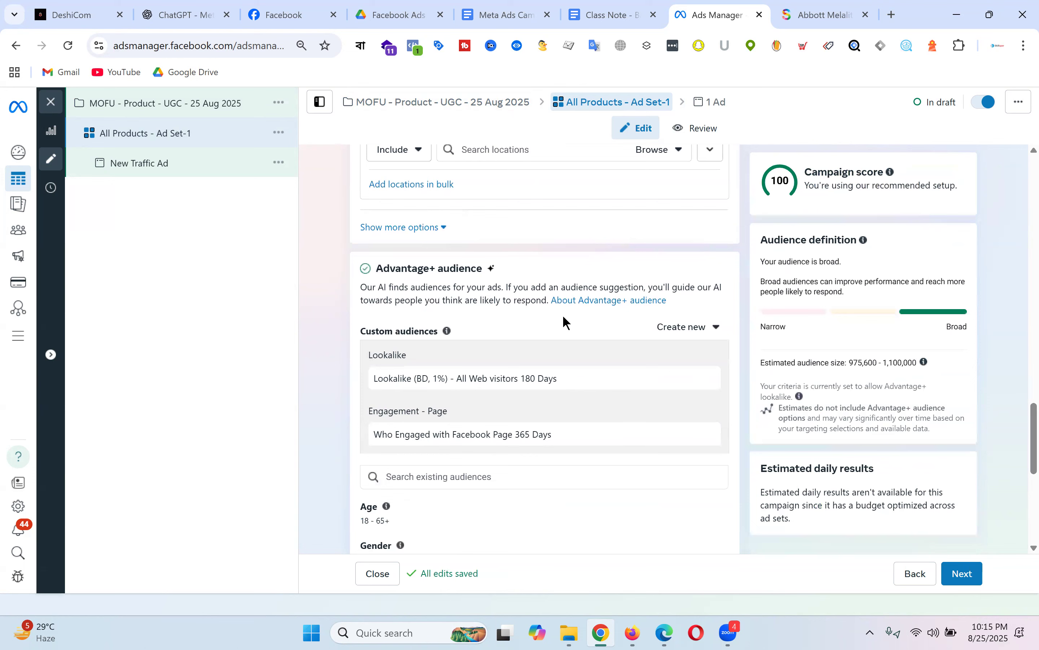
{"action": "scroll", "coordinate": [562, 315], "scroll_direction": "down", "scroll_amount": 2}
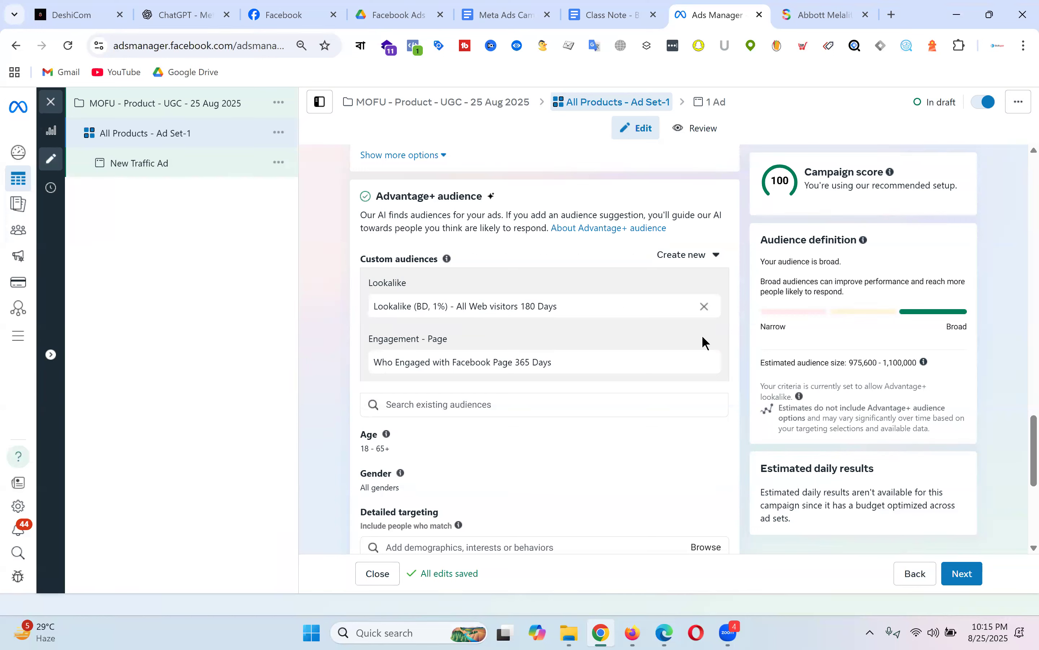
Step: Remove the All Web visitors 180 Days lookalike and the Facebook Page engagement audience from the Advantage+ audience's custom audiences
{"action": "scroll", "coordinate": [597, 319], "scroll_direction": "up", "scroll_amount": 5}
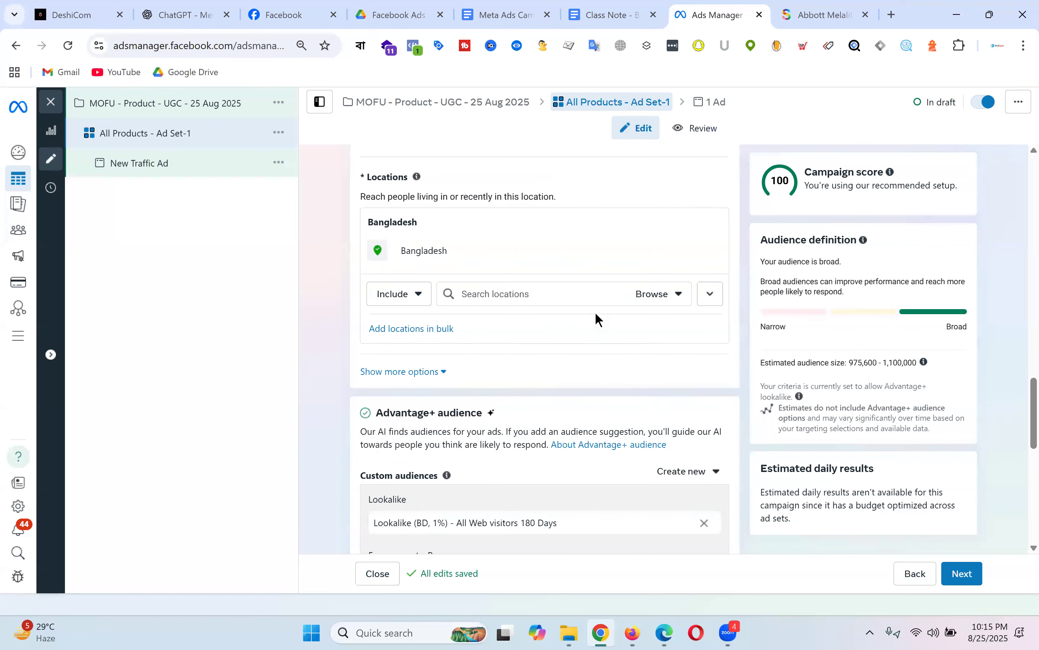
{"action": "scroll", "coordinate": [596, 318], "scroll_direction": "down", "scroll_amount": 3}
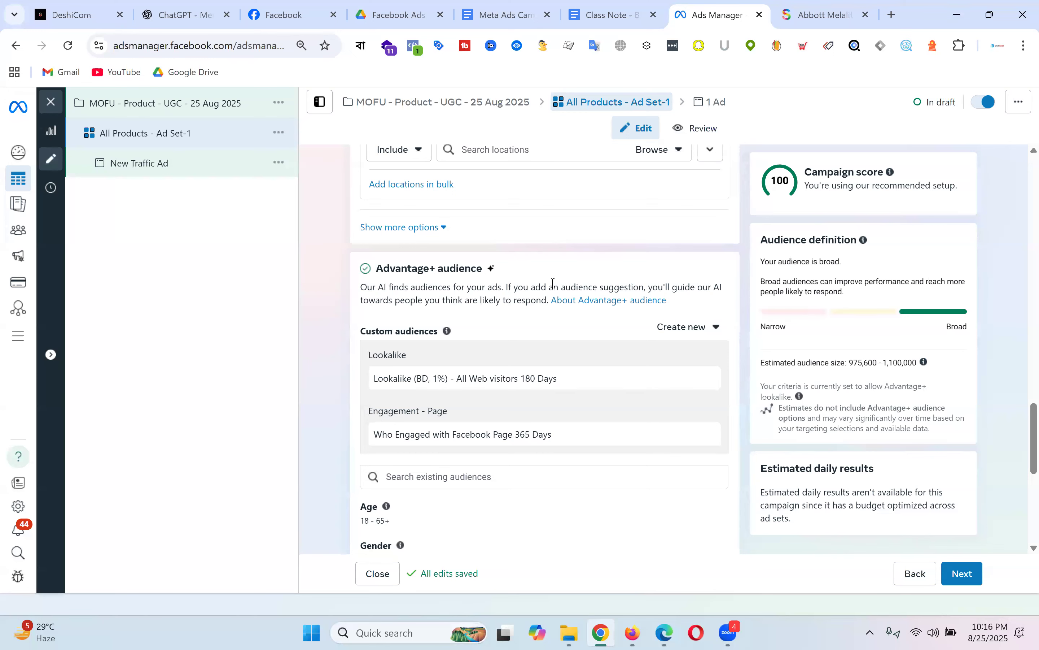
{"action": "scroll", "coordinate": [494, 286], "scroll_direction": "down", "scroll_amount": 1}
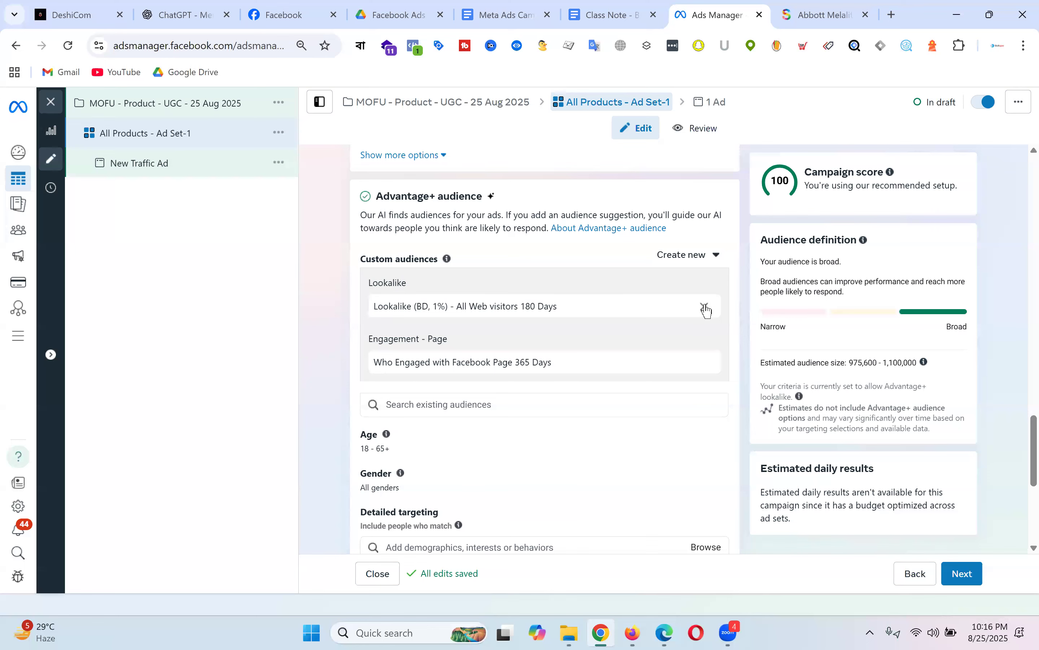
{"action": "left_click", "coordinate": [704, 306]}
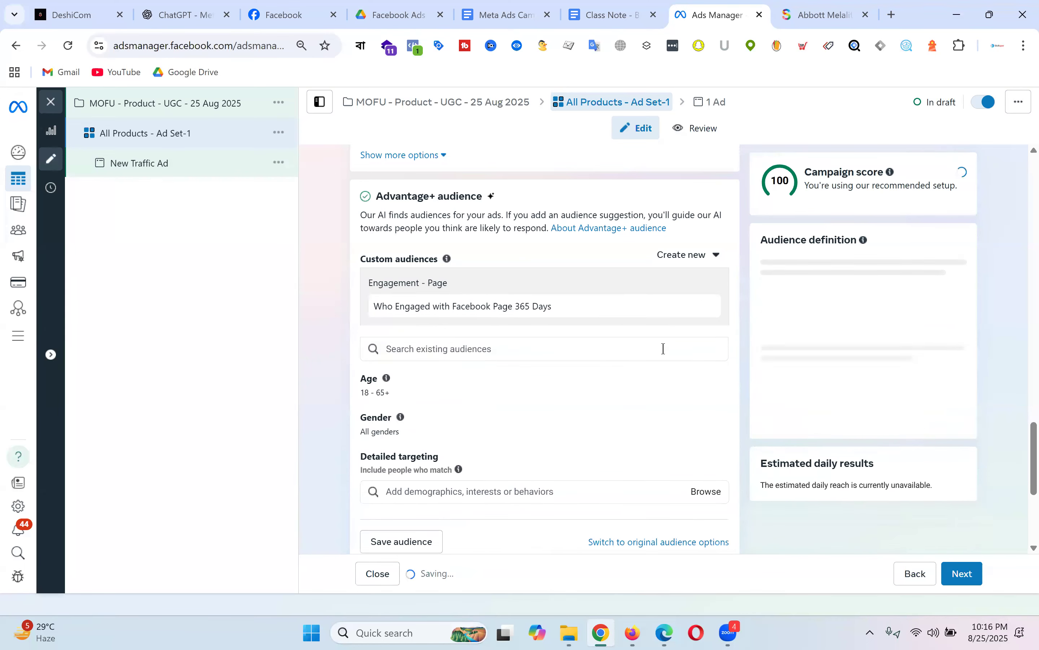
{"action": "left_click", "coordinate": [705, 307]}
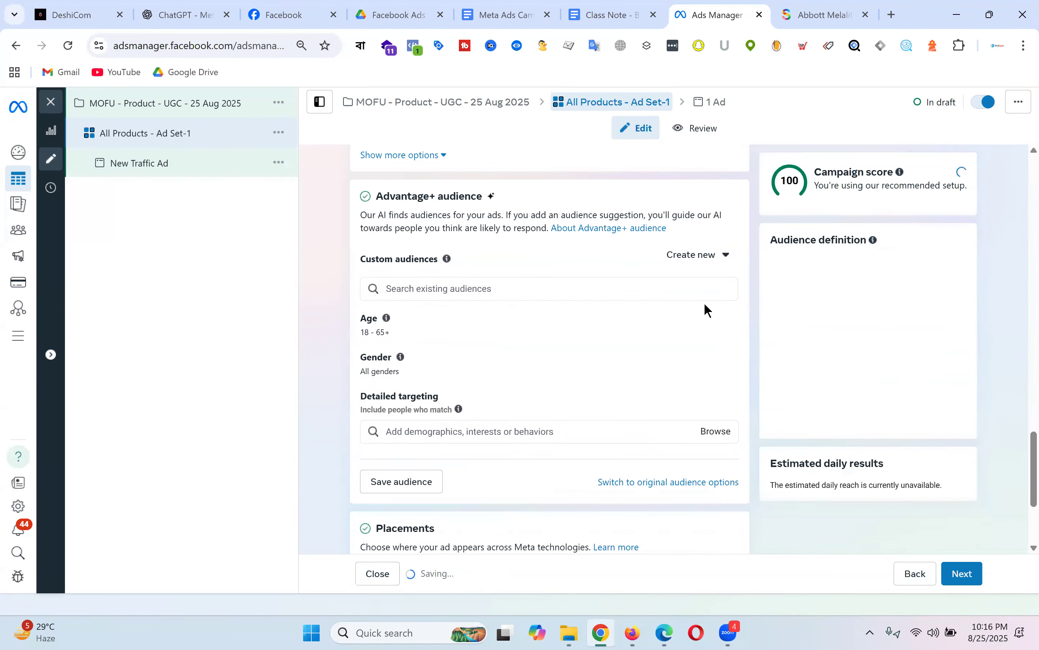
Step: Add Lookalike (BD, 1%) - All Initiate Checkout 30 Days and Who Engaged with Facebook Page 365 Days as custom audiences
{"action": "scroll", "coordinate": [558, 297], "scroll_direction": "up", "scroll_amount": 1}
{"action": "scroll", "coordinate": [538, 284], "scroll_direction": "down", "scroll_amount": 3}
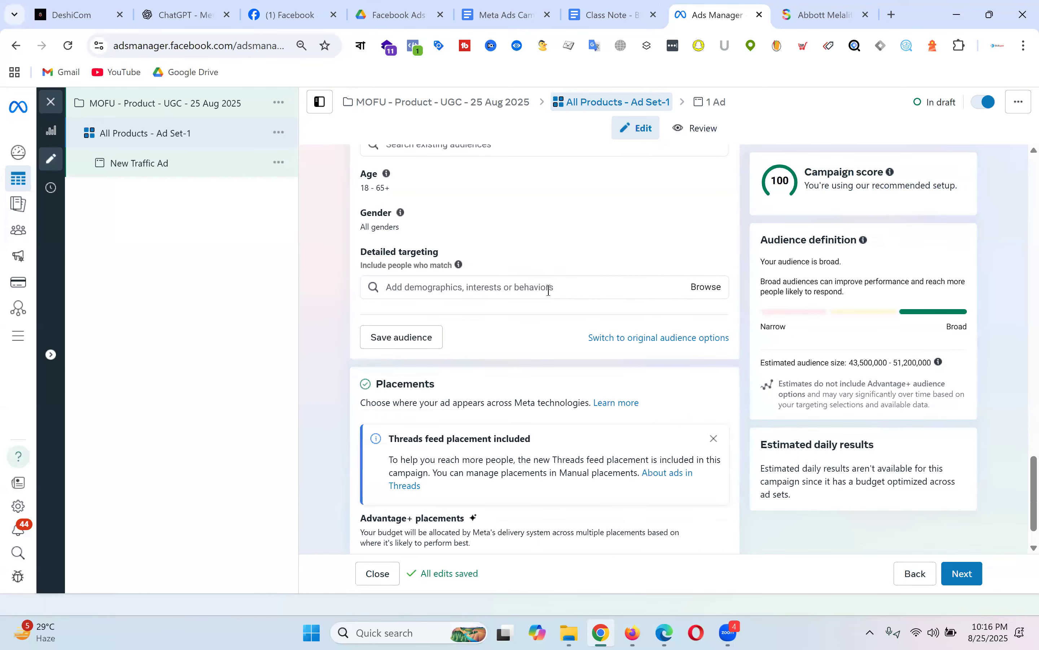
{"action": "scroll", "coordinate": [562, 291], "scroll_direction": "up", "scroll_amount": 2}
{"action": "left_click", "coordinate": [510, 292]}
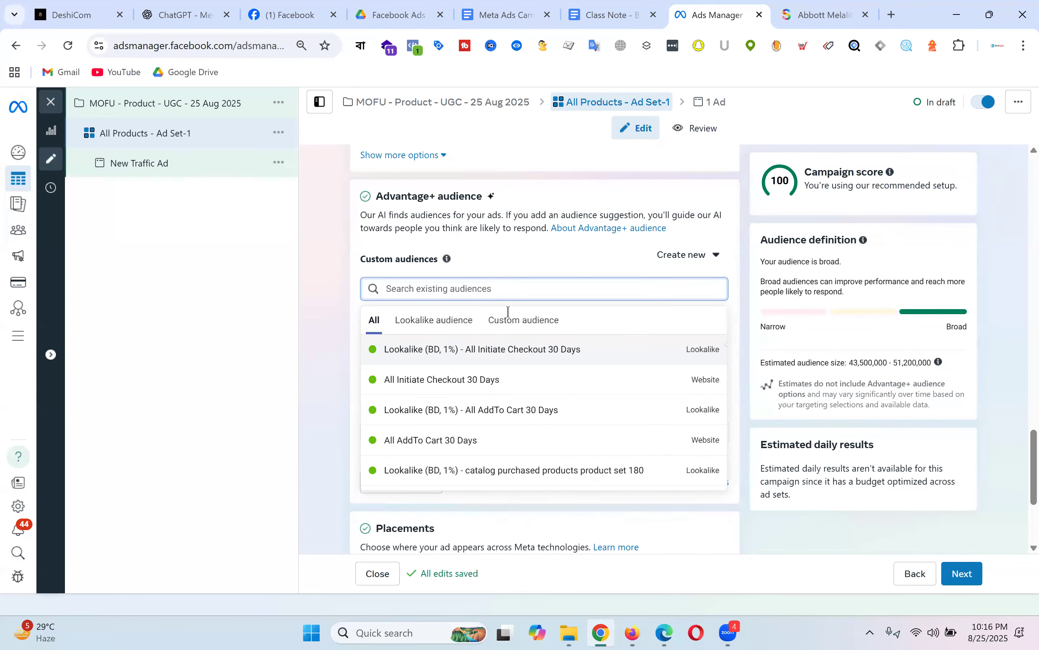
{"action": "mouse_move", "coordinate": [509, 349]}
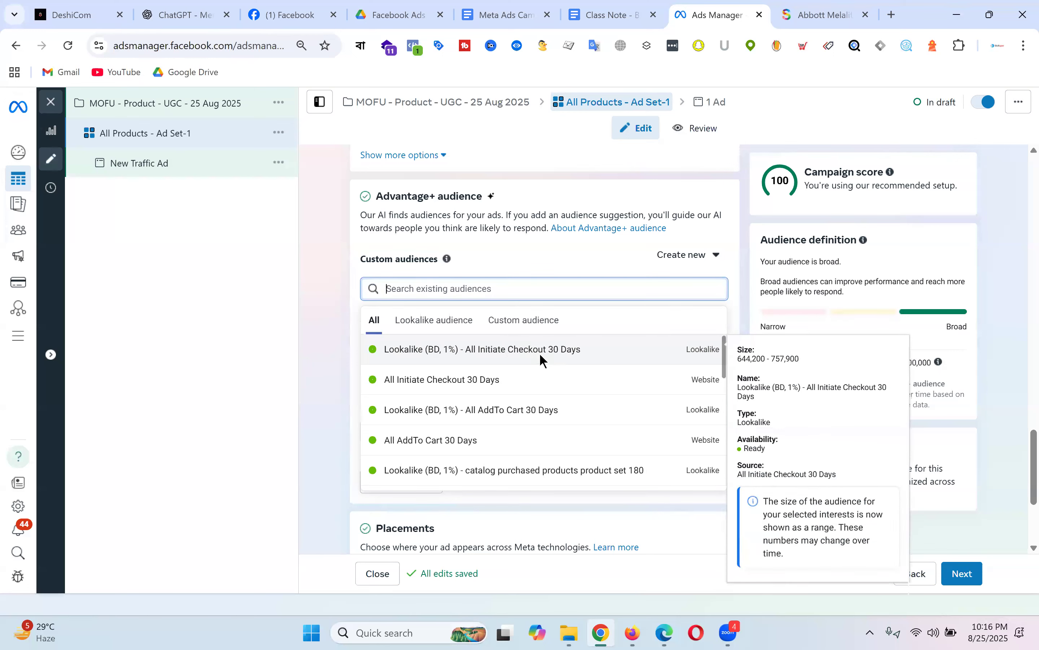
{"action": "left_click", "coordinate": [540, 354]}
{"action": "scroll", "coordinate": [558, 365], "scroll_direction": "down", "scroll_amount": 3}
{"action": "scroll", "coordinate": [510, 372], "scroll_direction": "down", "scroll_amount": 3}
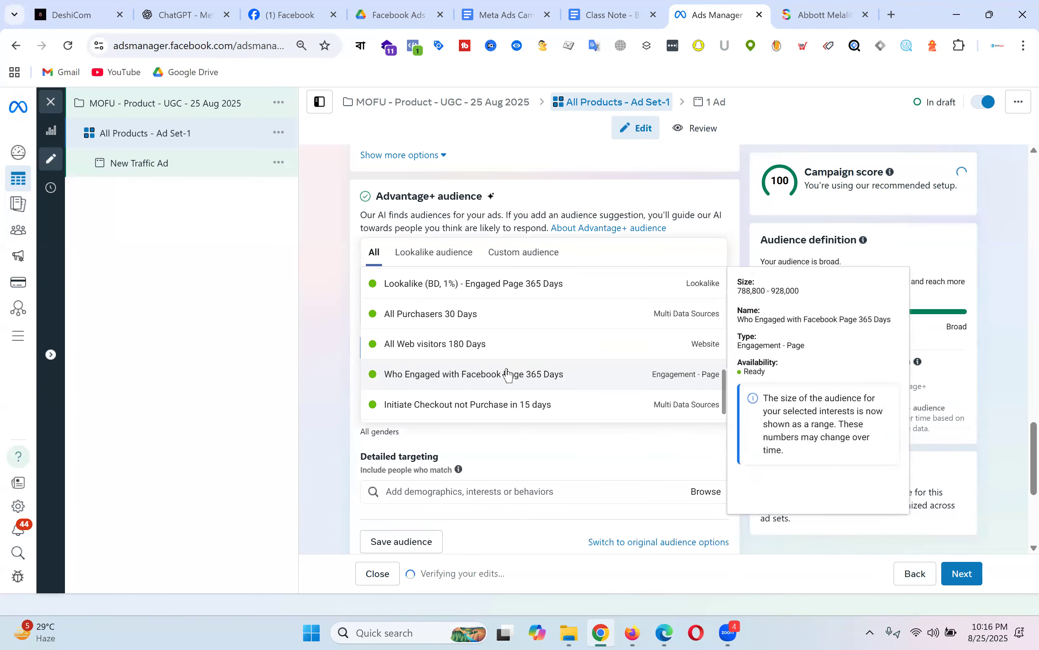
{"action": "left_click", "coordinate": [553, 377]}
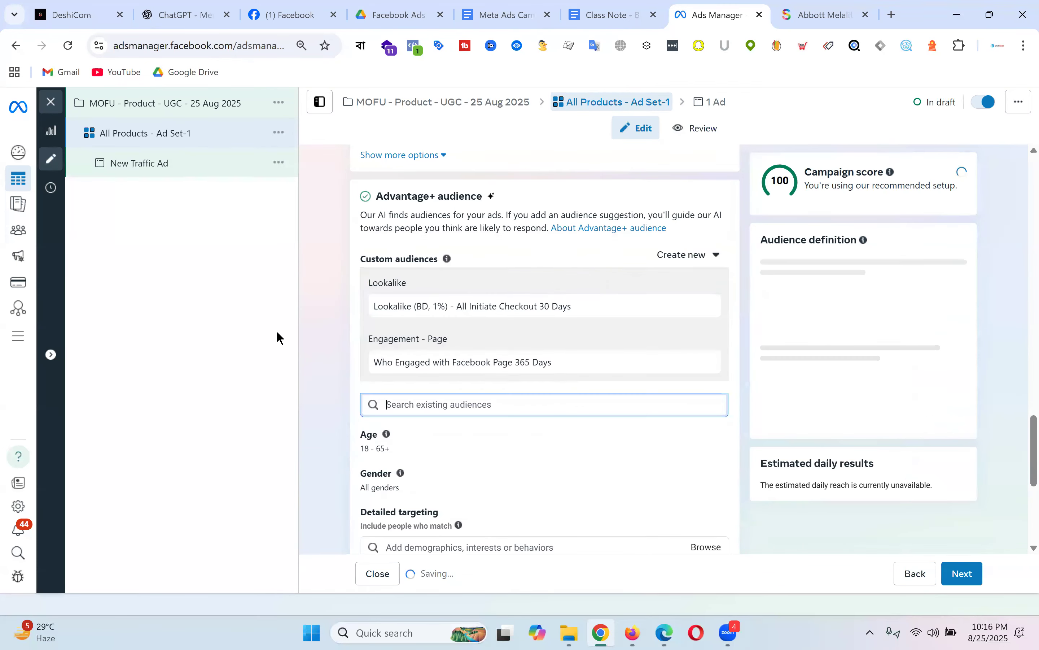
{"action": "left_click", "coordinate": [719, 460]}
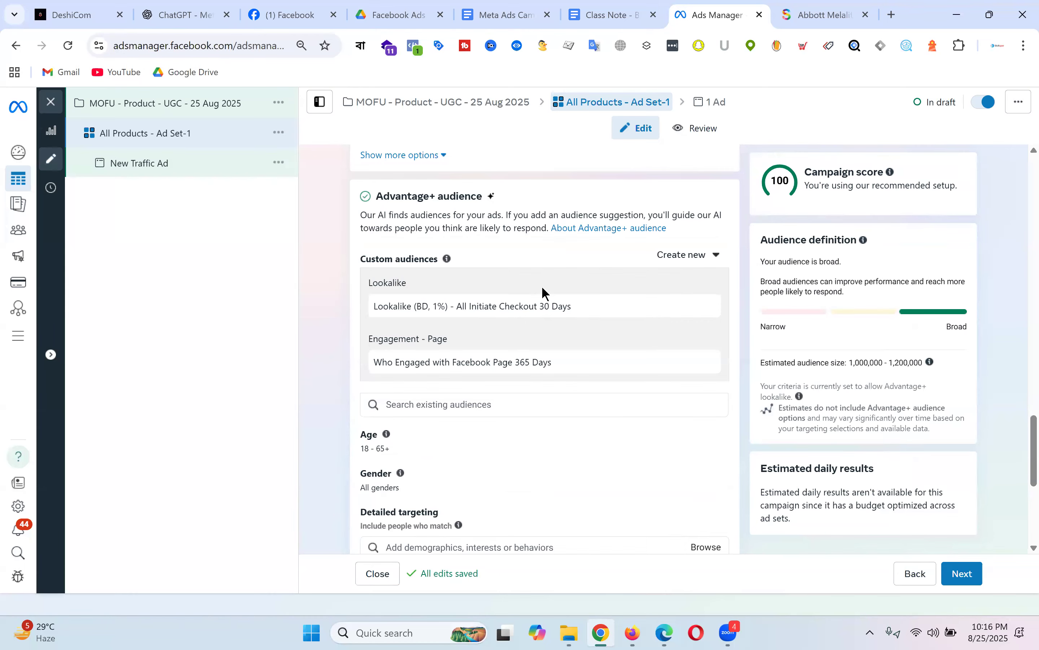
{"action": "scroll", "coordinate": [603, 261], "scroll_direction": "up", "scroll_amount": 1}
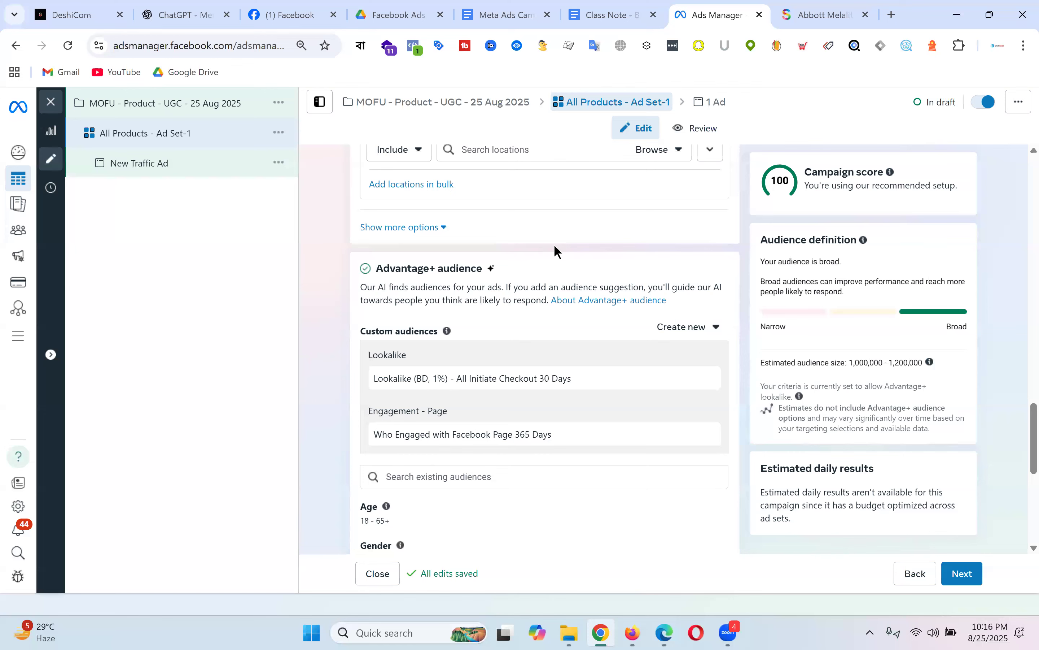
{"action": "scroll", "coordinate": [554, 252], "scroll_direction": "down", "scroll_amount": 1}
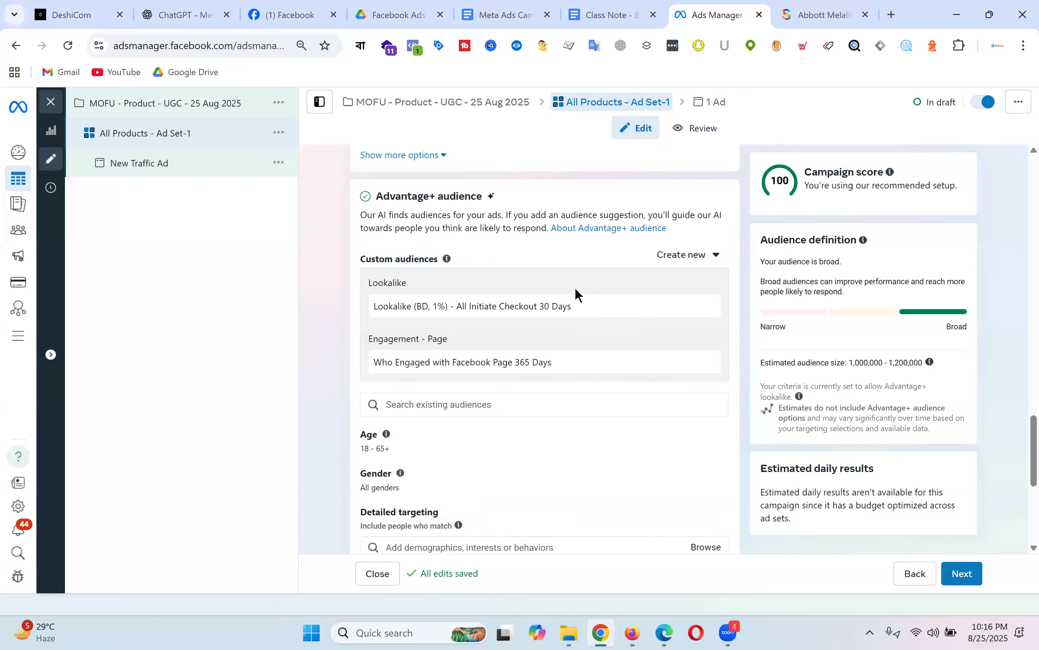
Step: Review the Bangladesh location and the Advantage+ audience's lookalike and page engagement custom audiences in the ad set
{"action": "scroll", "coordinate": [575, 287], "scroll_direction": "up", "scroll_amount": 1}
{"action": "scroll", "coordinate": [511, 393], "scroll_direction": "up", "scroll_amount": 3}
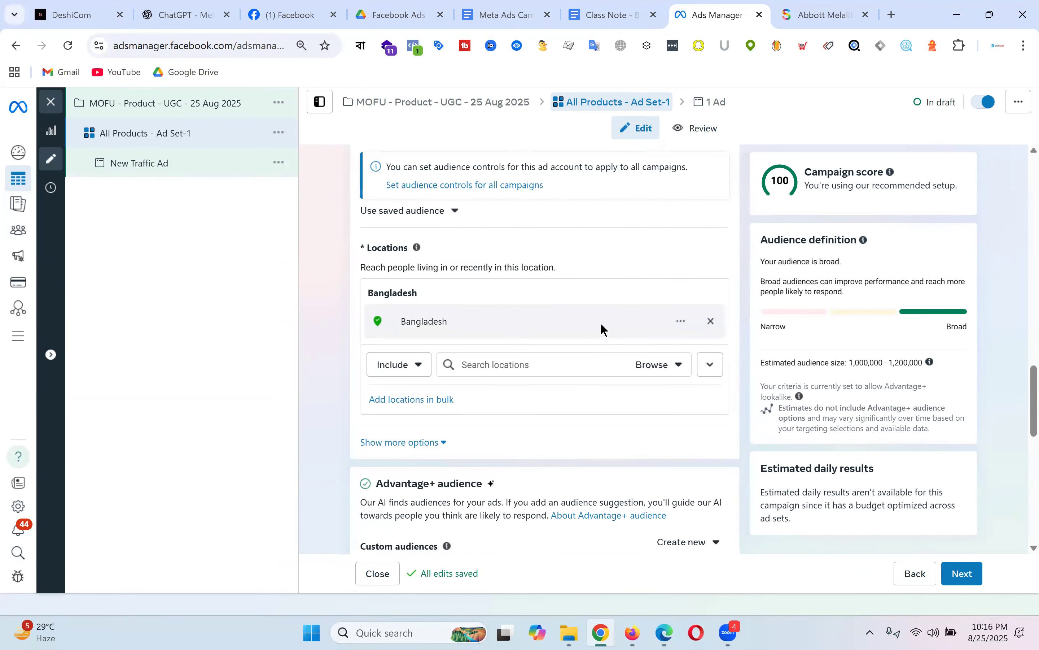
{"action": "scroll", "coordinate": [601, 323], "scroll_direction": "down", "scroll_amount": 4}
{"action": "scroll", "coordinate": [542, 341], "scroll_direction": "up", "scroll_amount": 1}
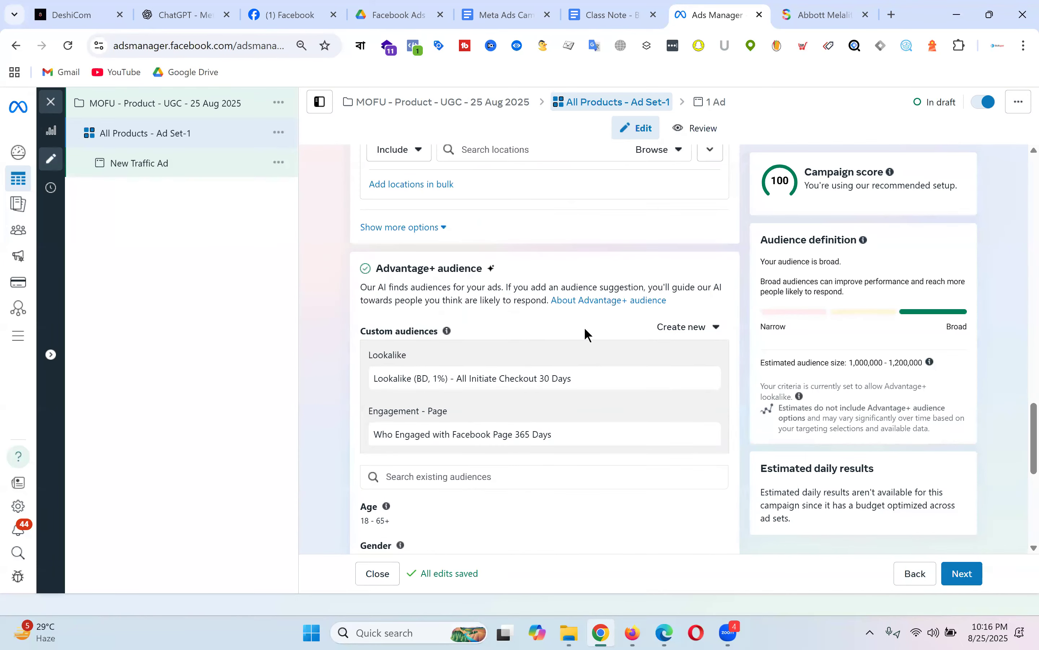
{"action": "left_click_drag", "start_coordinate": [374, 265], "coordinate": [510, 265]}
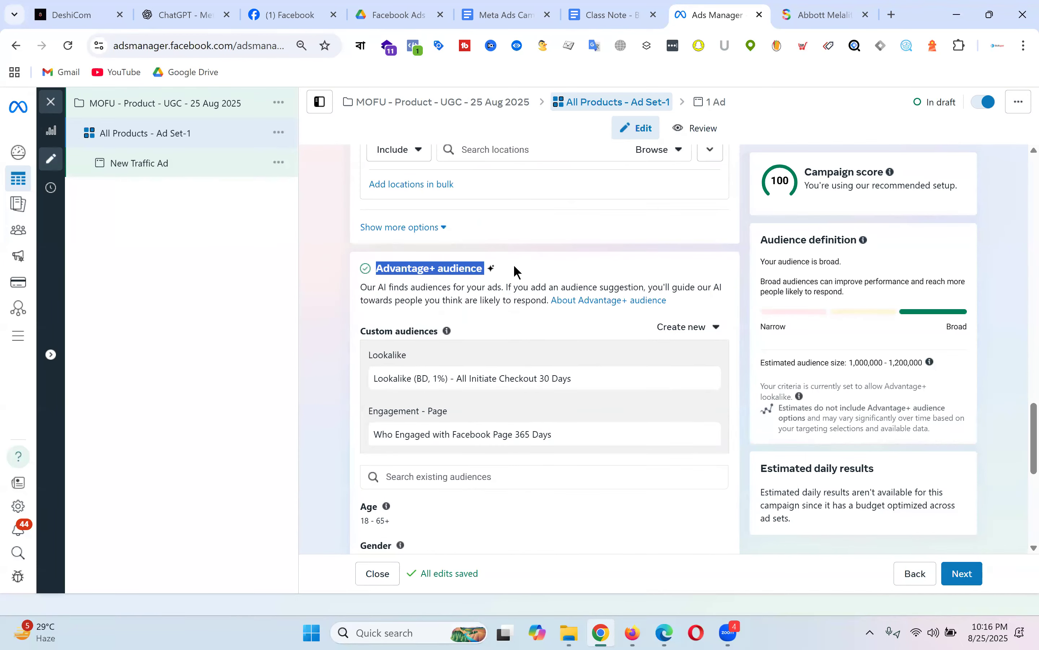
{"action": "mouse_move", "coordinate": [375, 378]}
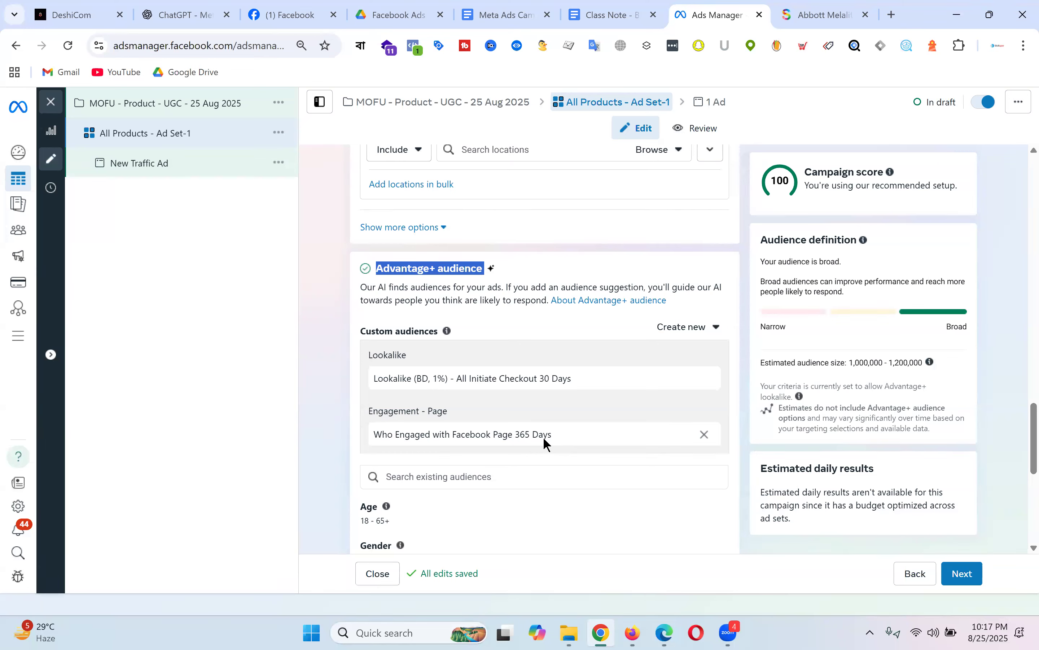
{"action": "left_click", "coordinate": [371, 266]}
{"action": "left_click_drag", "start_coordinate": [371, 266], "coordinate": [489, 260]}
Step: Expand the additional placement options and review the Advantage+ placements and brand safety settings
{"action": "scroll", "coordinate": [624, 235], "scroll_direction": "down", "scroll_amount": 8}
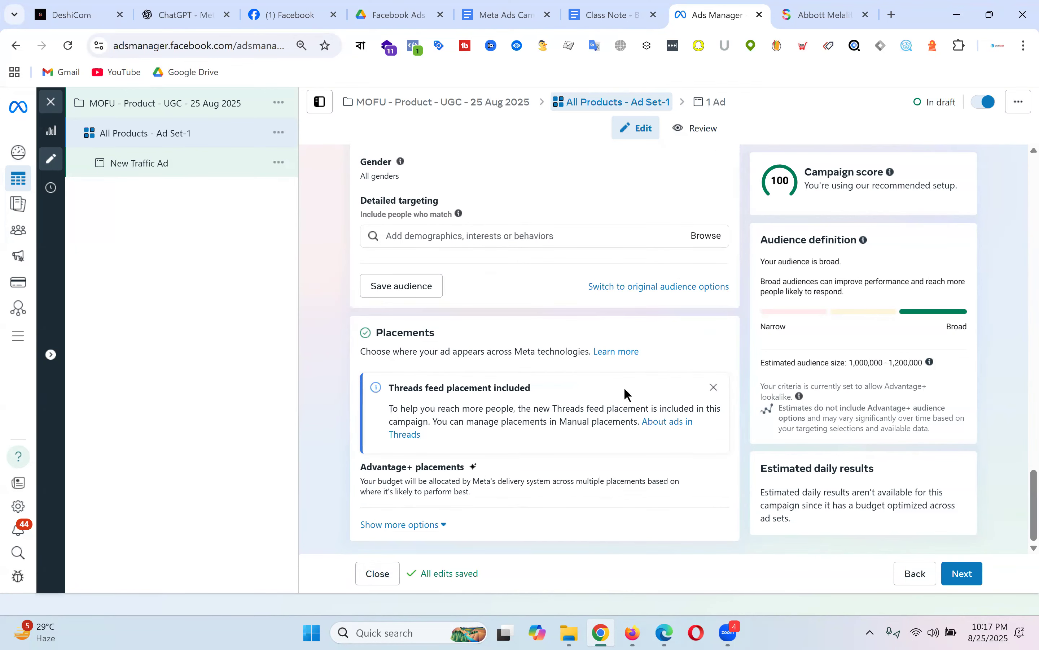
{"action": "left_click", "coordinate": [429, 525]}
{"action": "scroll", "coordinate": [601, 363], "scroll_direction": "down", "scroll_amount": 6}
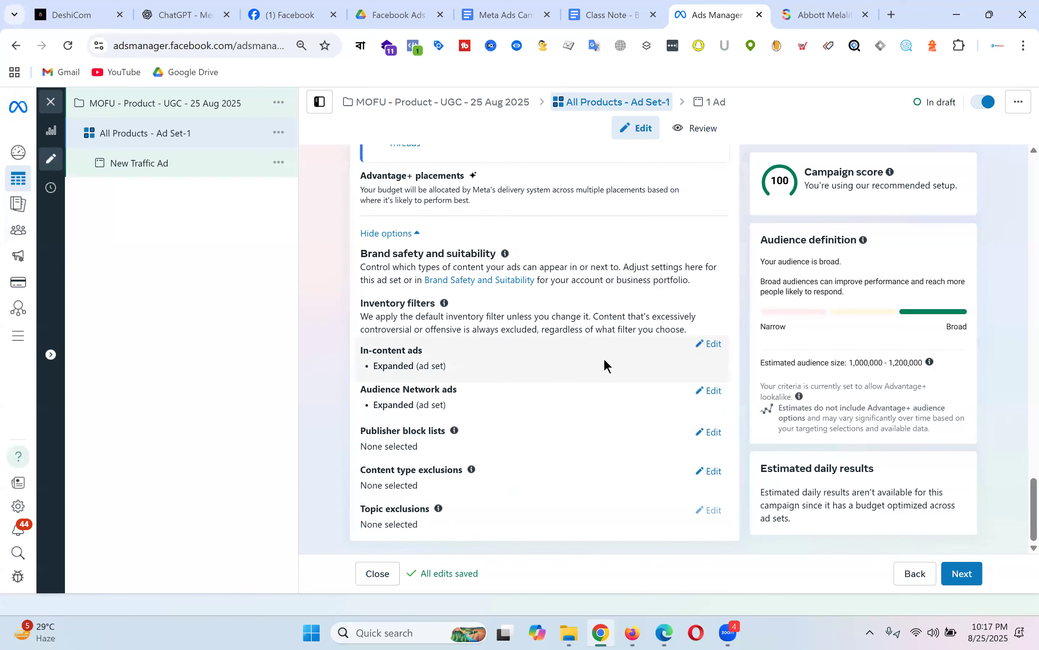
{"action": "scroll", "coordinate": [602, 360], "scroll_direction": "up", "scroll_amount": 6}
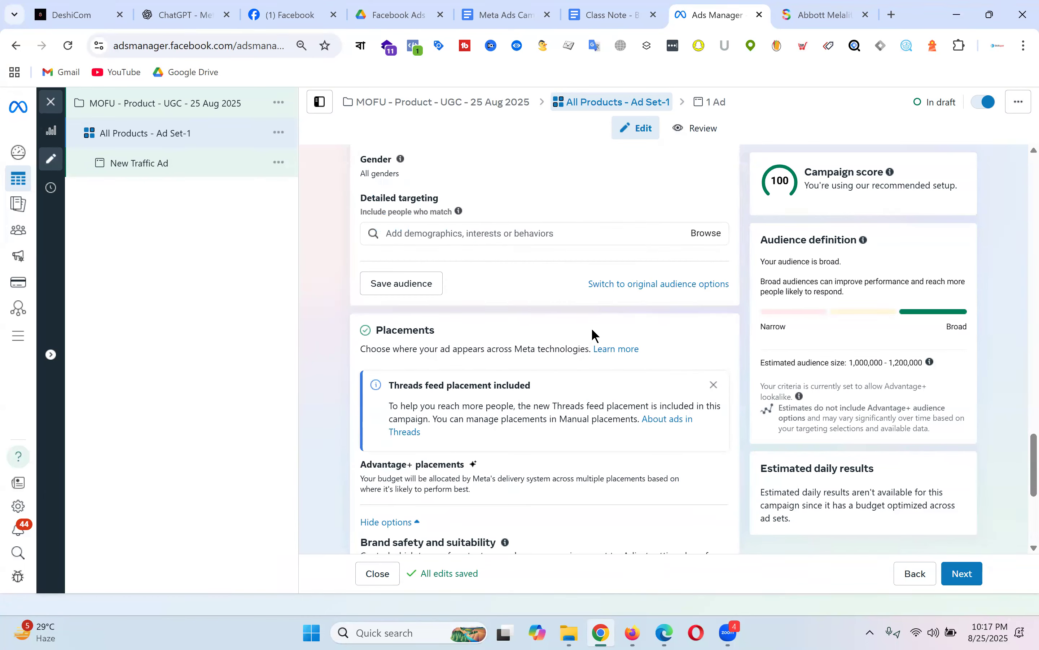
{"action": "scroll", "coordinate": [591, 336], "scroll_direction": "down", "scroll_amount": 6}
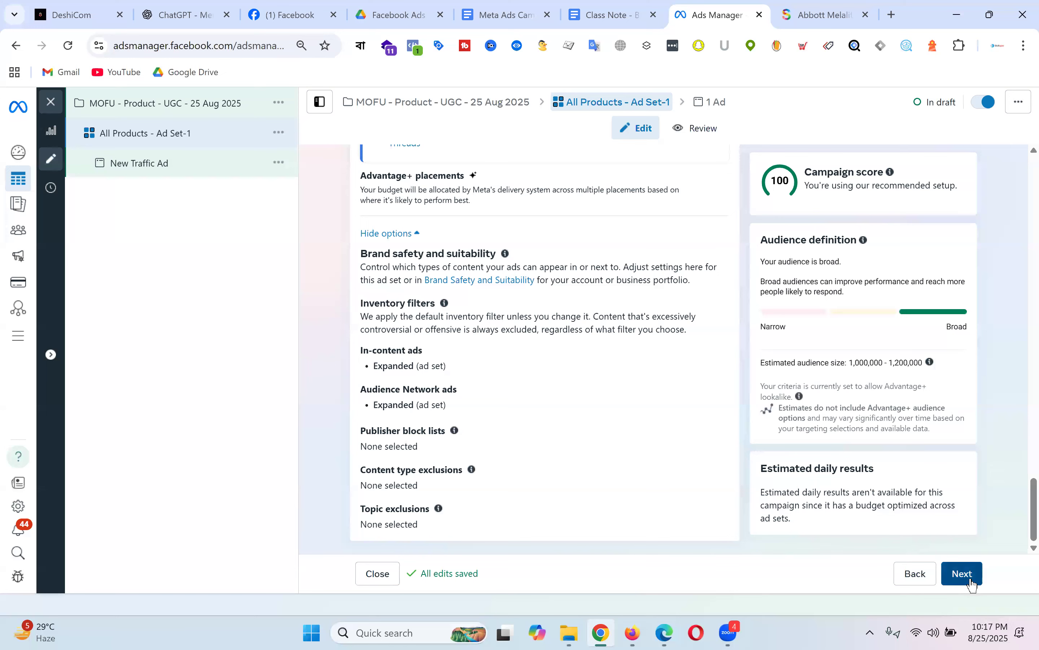
Step: Continue to the ad level and rename the new traffic ad as "All product - carousal"
{"action": "left_click", "coordinate": [972, 584]}
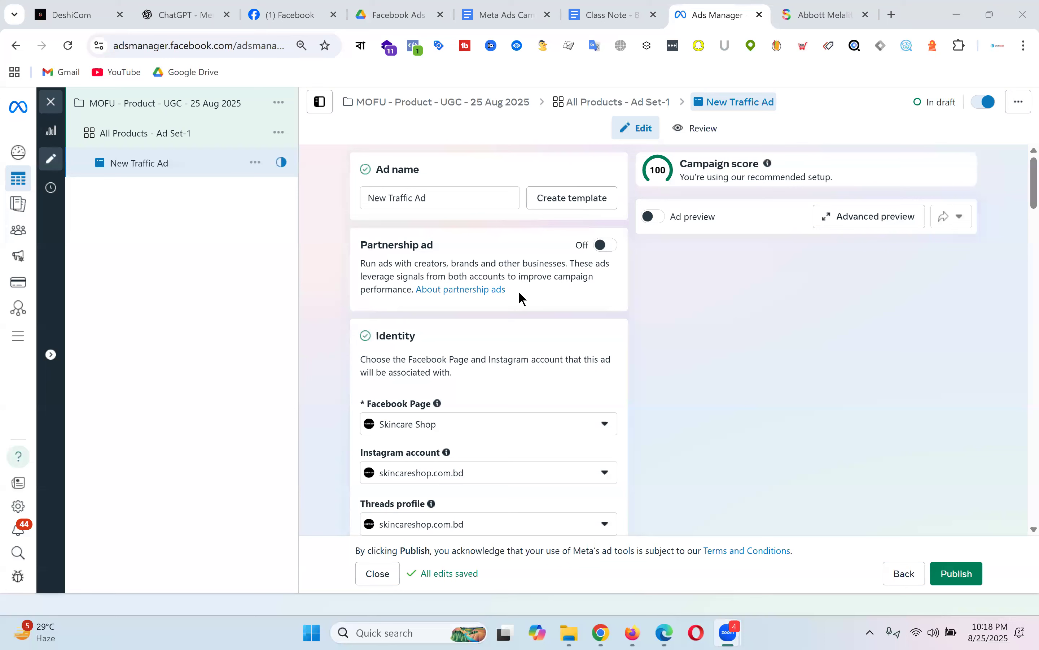
{"action": "left_click_drag", "start_coordinate": [449, 202], "coordinate": [264, 191]}
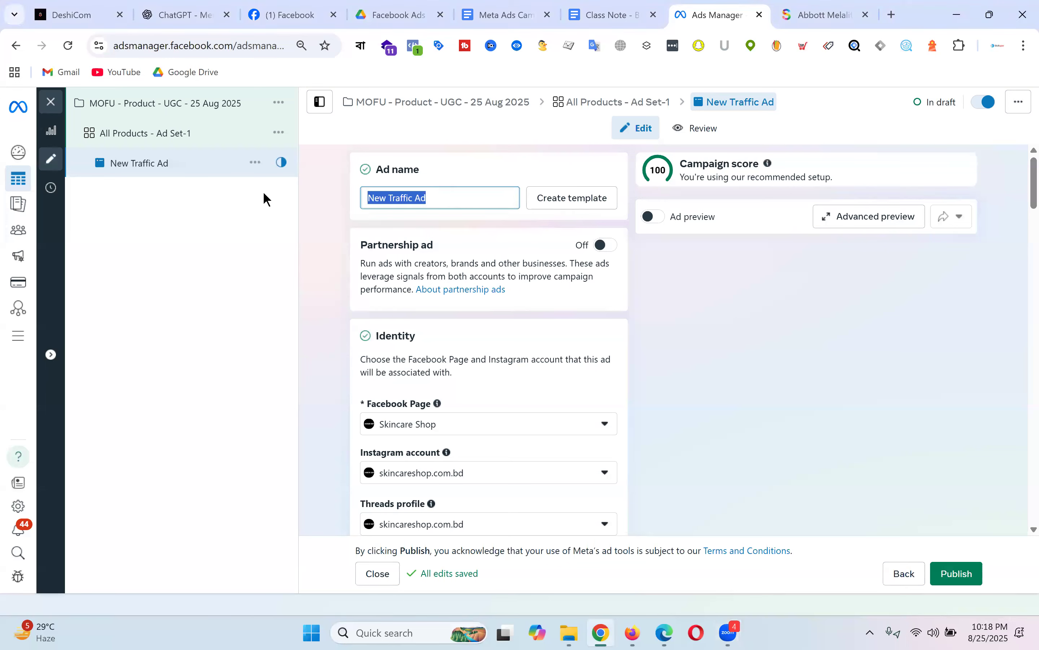
{"action": "type", "text": "All"}
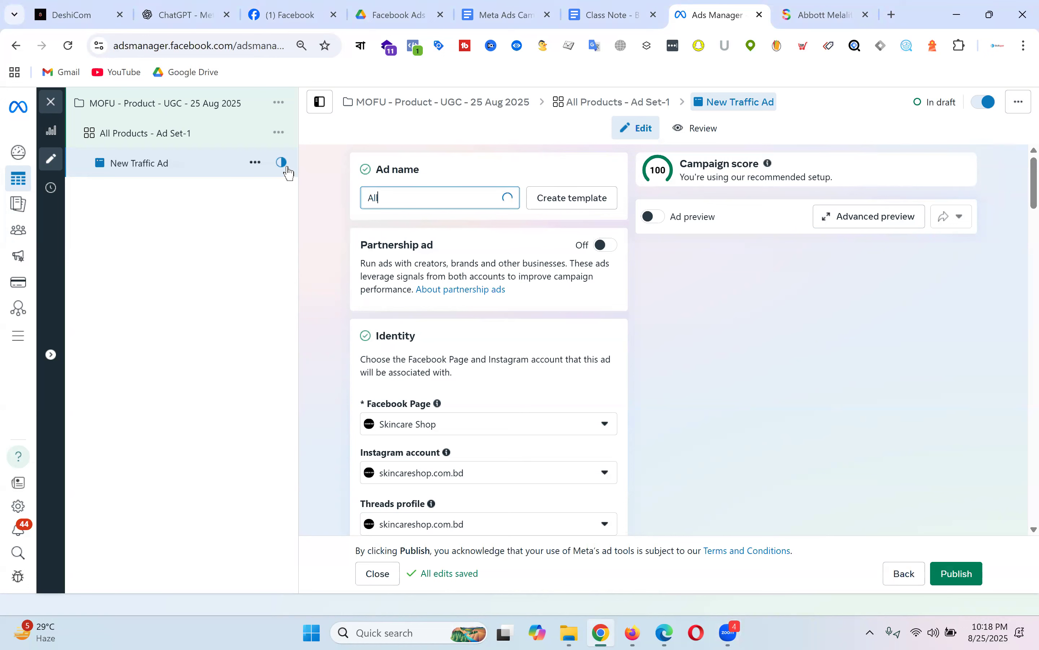
{"action": "type", "text": " product - carousal"}
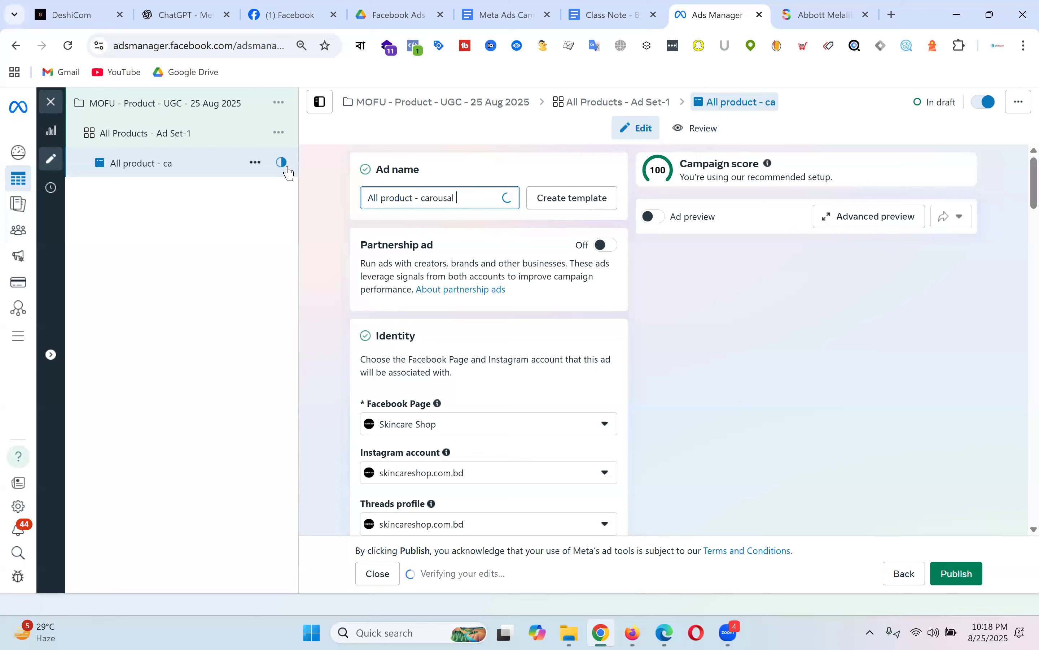
Step: Set up the ad with Advantage+ catalog ads as the media source and Carousel as the format
{"action": "scroll", "coordinate": [541, 275], "scroll_direction": "down", "scroll_amount": 3}
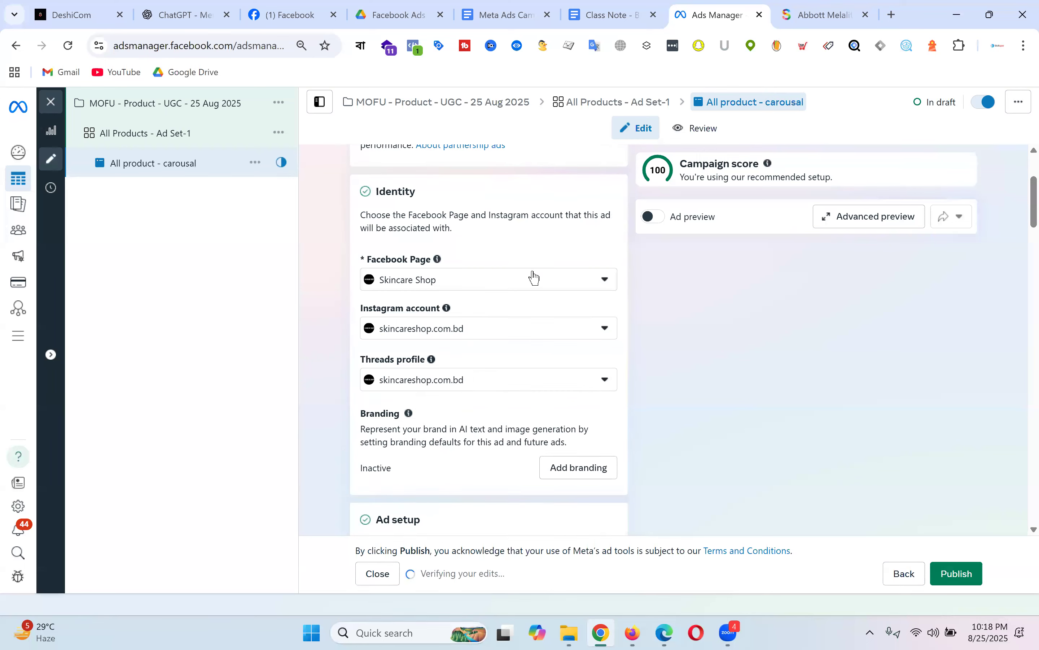
{"action": "scroll", "coordinate": [549, 276], "scroll_direction": "down", "scroll_amount": 4}
{"action": "scroll", "coordinate": [552, 280], "scroll_direction": "down", "scroll_amount": 2}
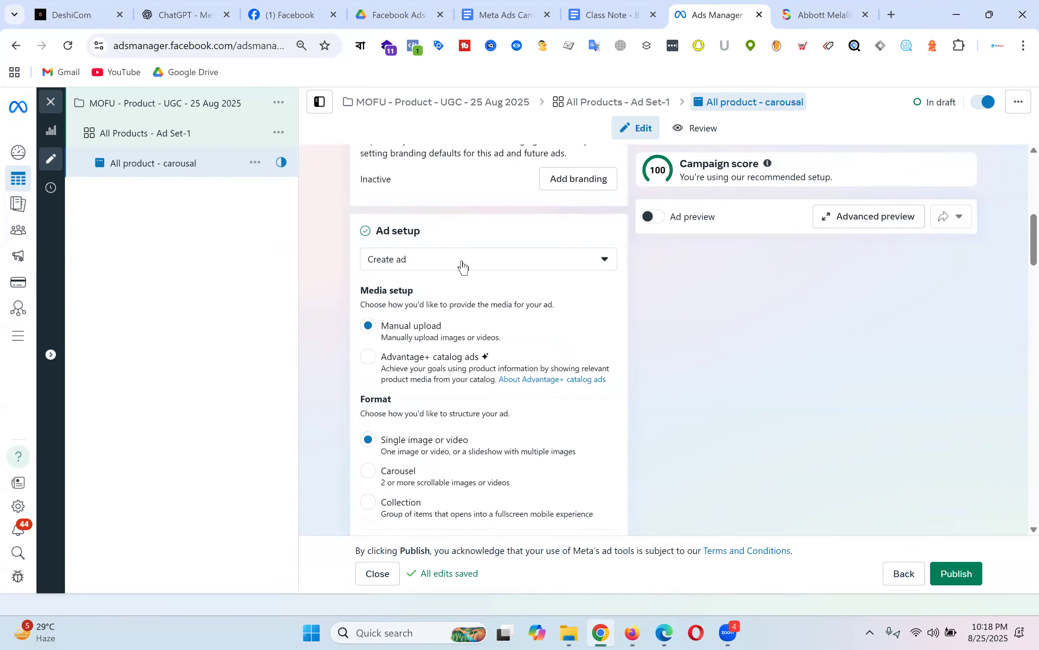
{"action": "left_click", "coordinate": [464, 264]}
{"action": "left_click", "coordinate": [778, 338]}
{"action": "left_click", "coordinate": [368, 361]}
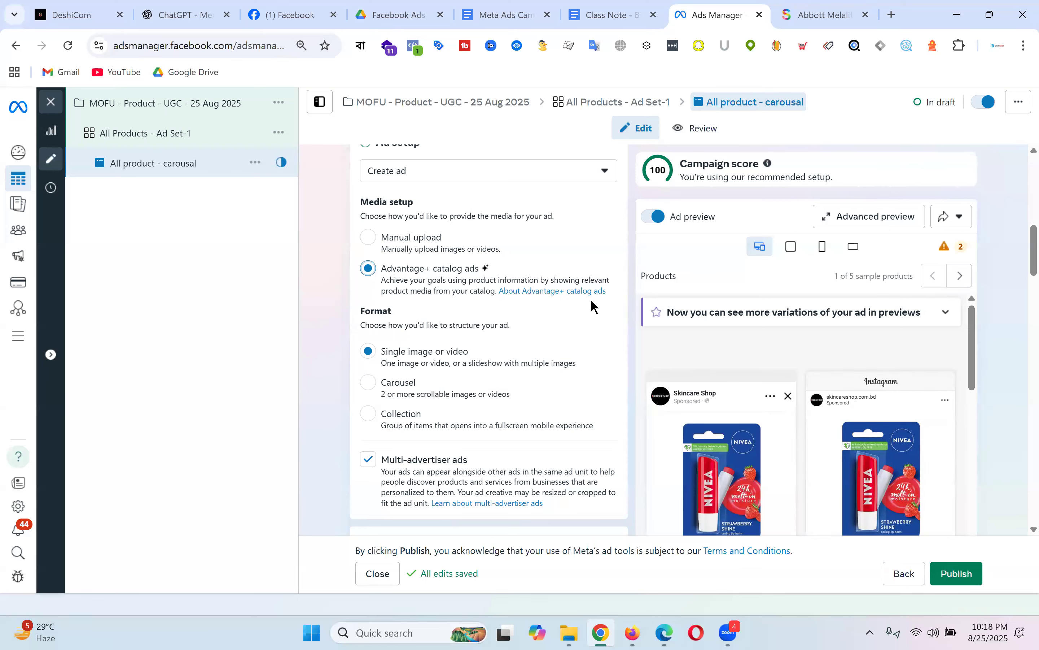
{"action": "left_click", "coordinate": [403, 390]}
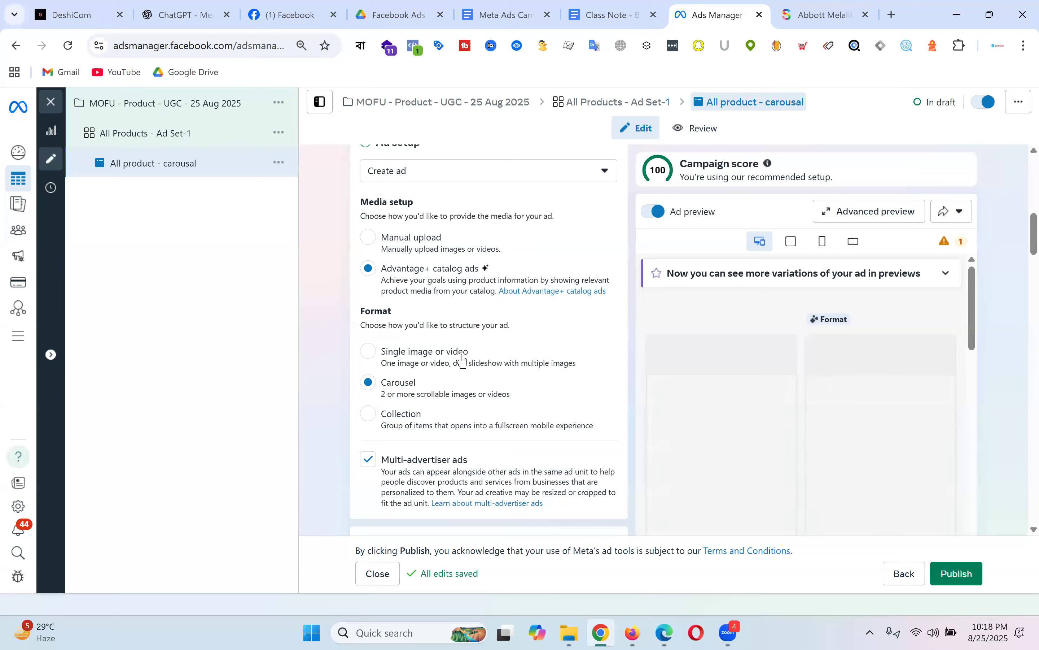
Step: Check the Abbott Melalite 15 Cream page on the Skincare Shop website, and review the ad's destination, browser add-on and catalog settings in Ads Manager
{"action": "left_click", "coordinate": [820, 15]}
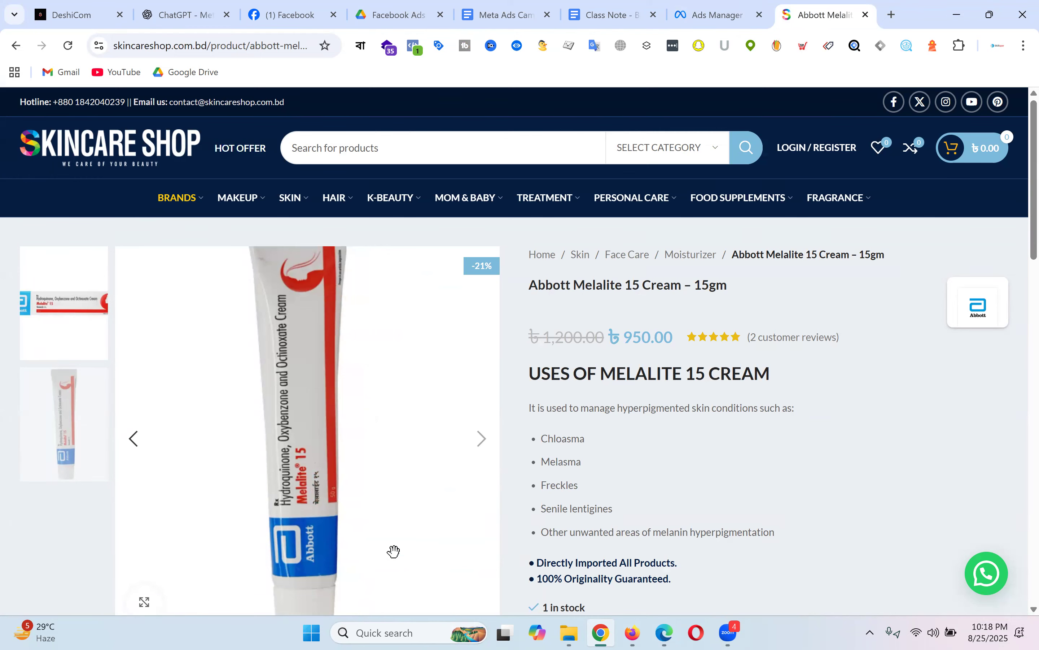
{"action": "left_click", "coordinate": [717, 6]}
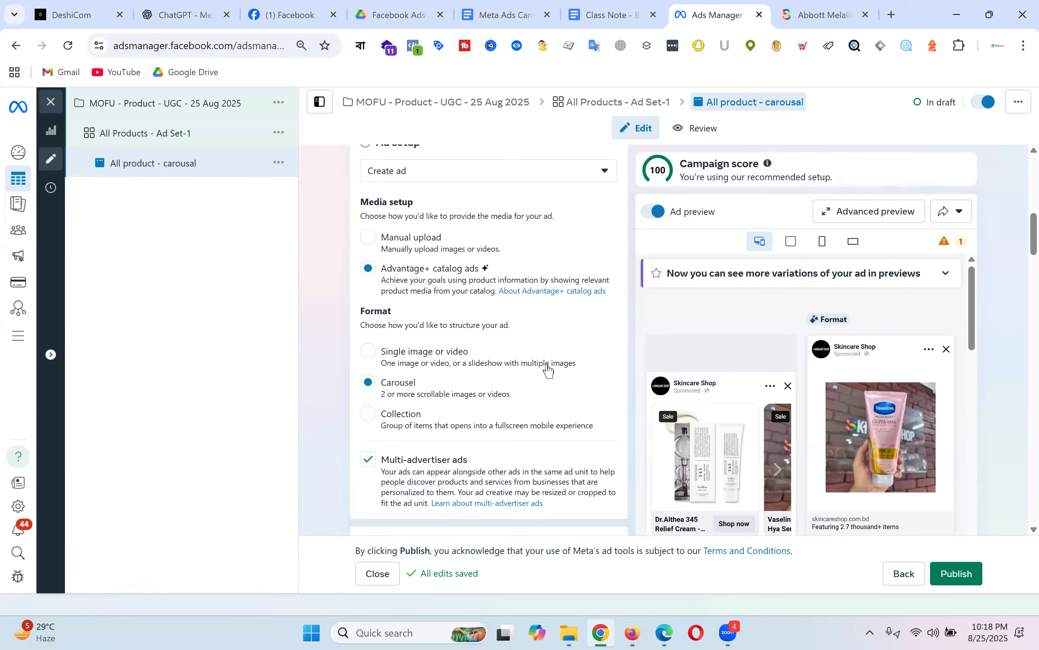
{"action": "scroll", "coordinate": [548, 371], "scroll_direction": "down", "scroll_amount": 8}
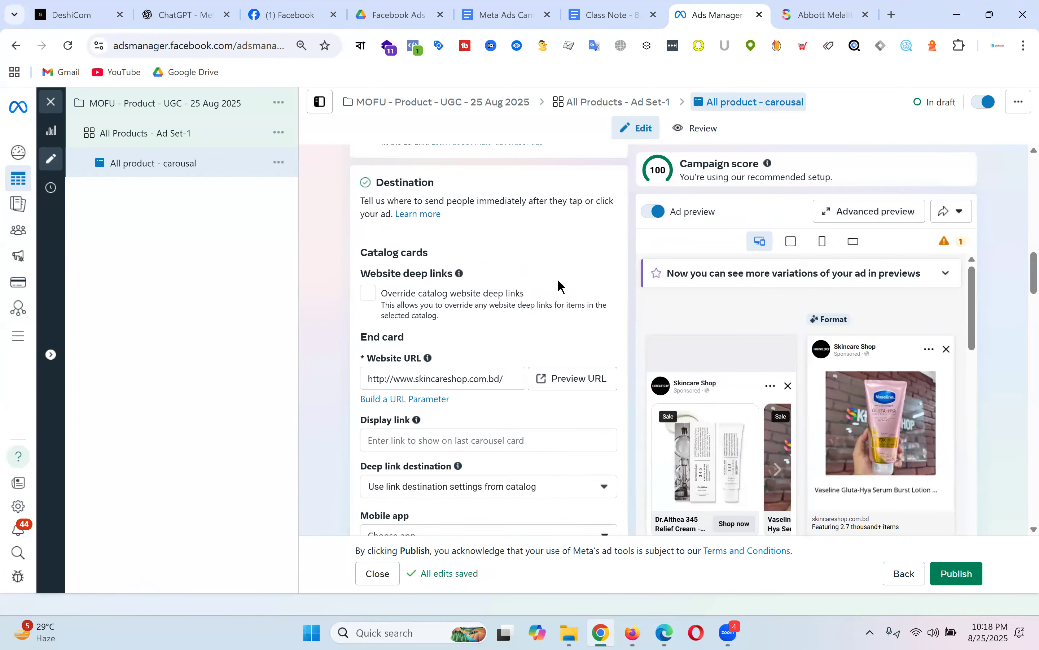
{"action": "scroll", "coordinate": [554, 313], "scroll_direction": "down", "scroll_amount": 3}
{"action": "scroll", "coordinate": [545, 320], "scroll_direction": "down", "scroll_amount": 3}
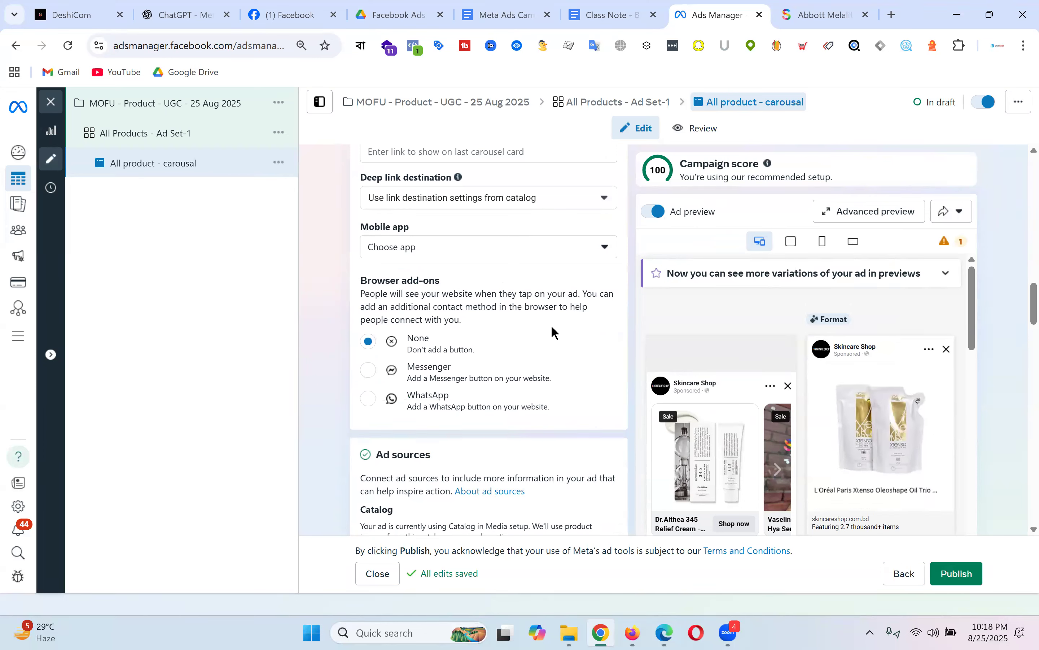
{"action": "scroll", "coordinate": [554, 327], "scroll_direction": "down", "scroll_amount": 5}
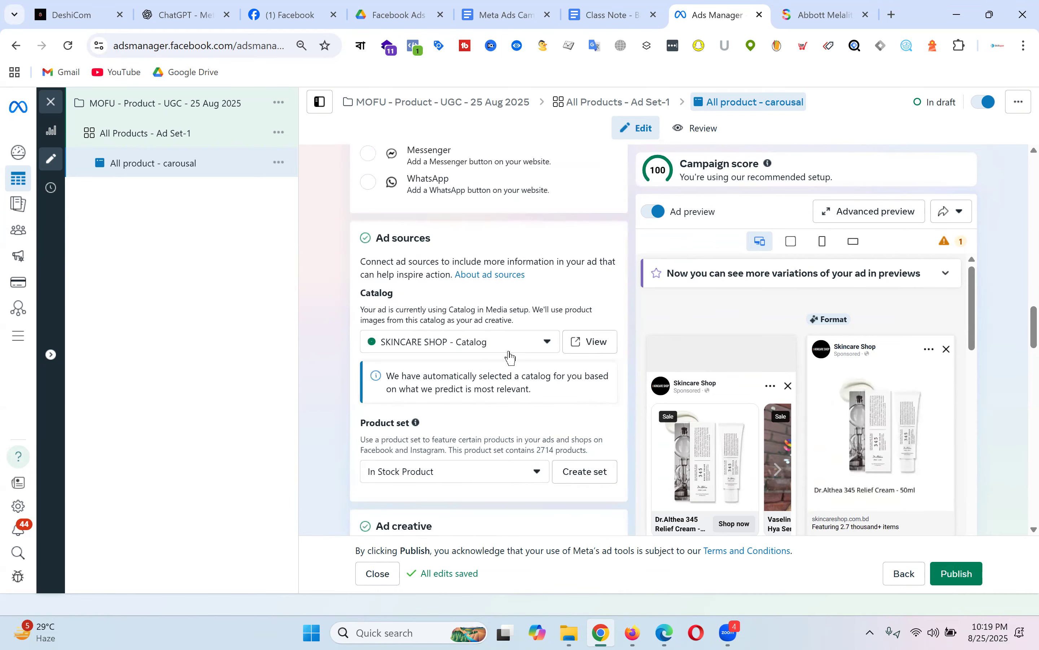
{"action": "scroll", "coordinate": [521, 353], "scroll_direction": "down", "scroll_amount": 3}
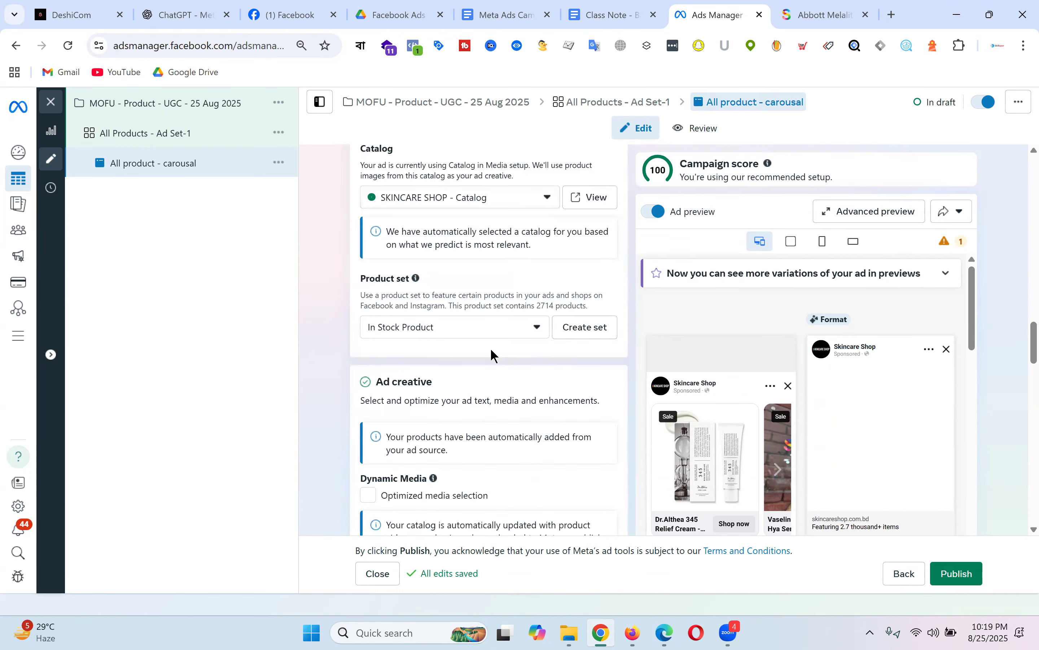
Step: Set the catalog's product set to All products
{"action": "left_click", "coordinate": [483, 334]}
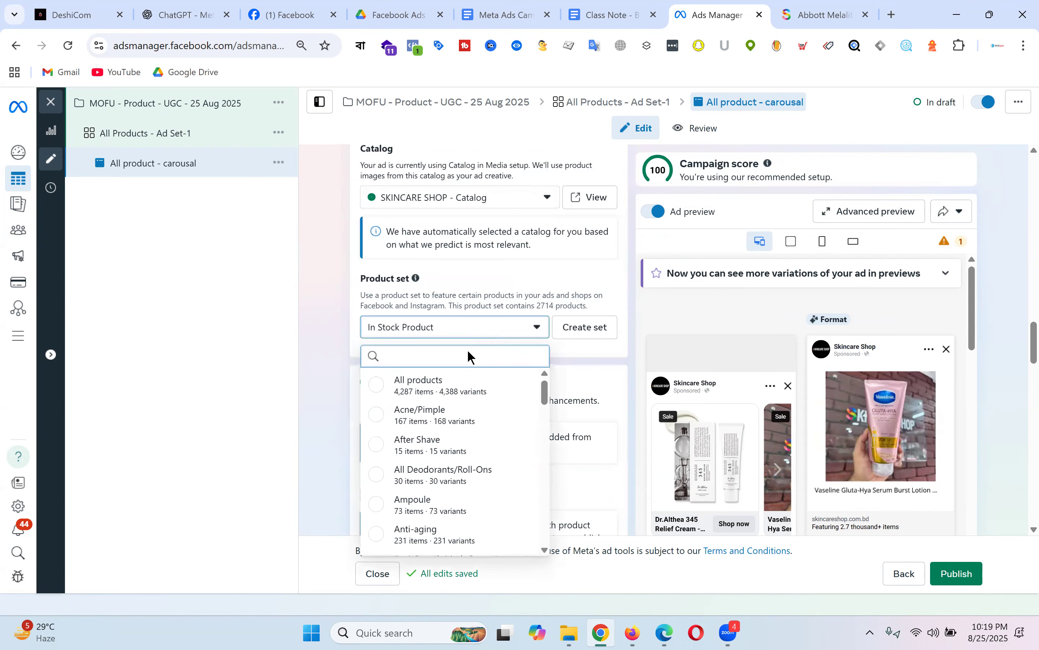
{"action": "scroll", "coordinate": [464, 433], "scroll_direction": "down", "scroll_amount": 5}
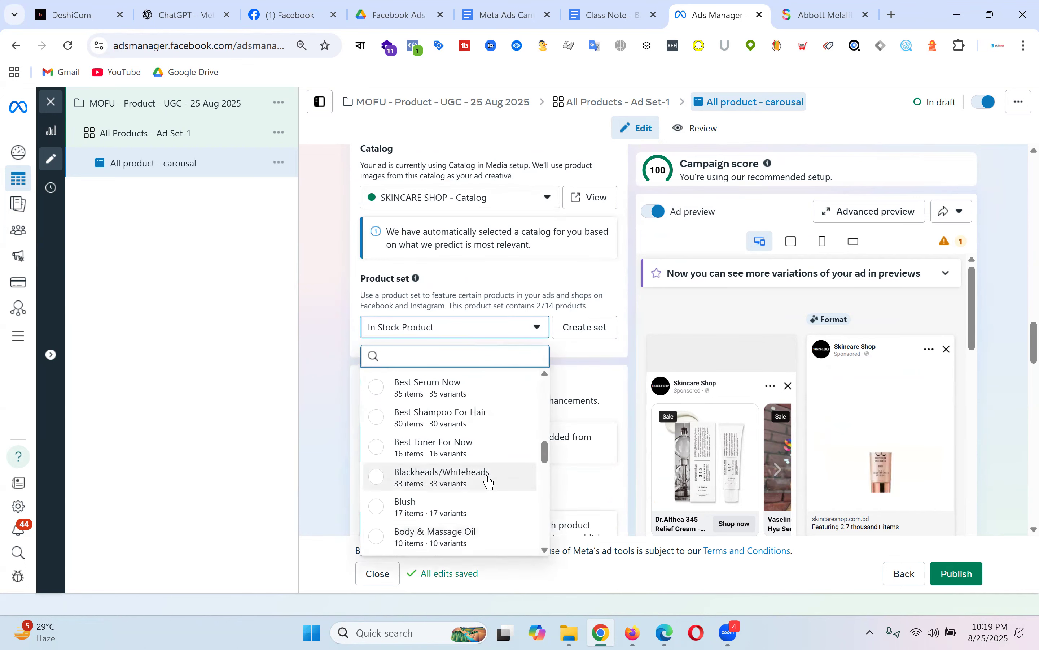
{"action": "scroll", "coordinate": [485, 478], "scroll_direction": "up", "scroll_amount": 5}
{"action": "left_click", "coordinate": [447, 388]}
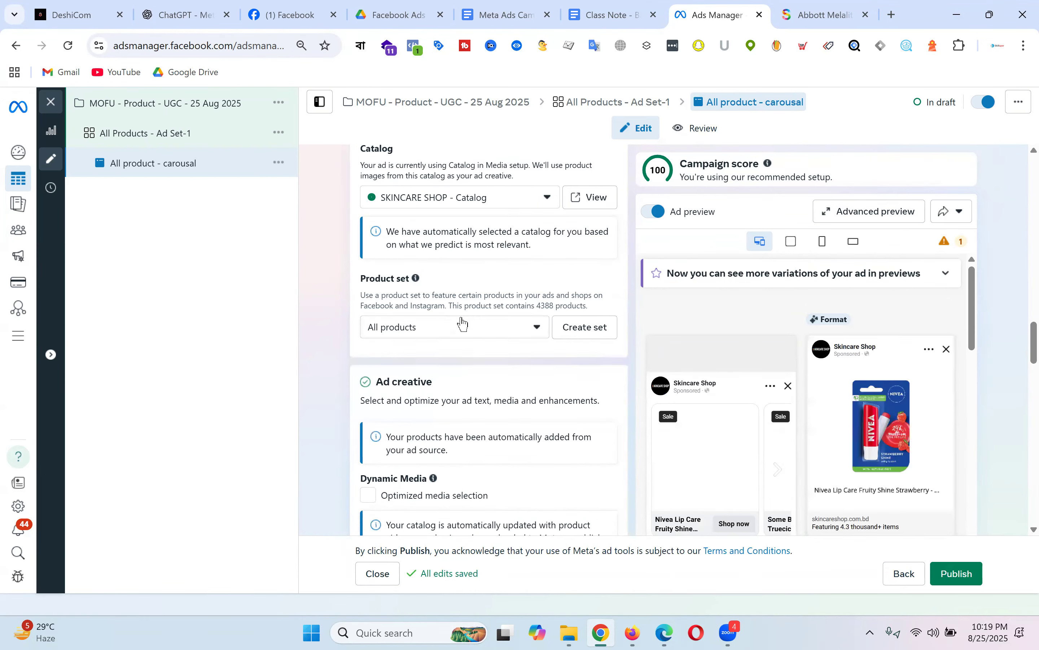
Step: Review the ad's catalog source settings and the carousel previews across the Facebook and Instagram placements
{"action": "scroll", "coordinate": [494, 346], "scroll_direction": "up", "scroll_amount": 5}
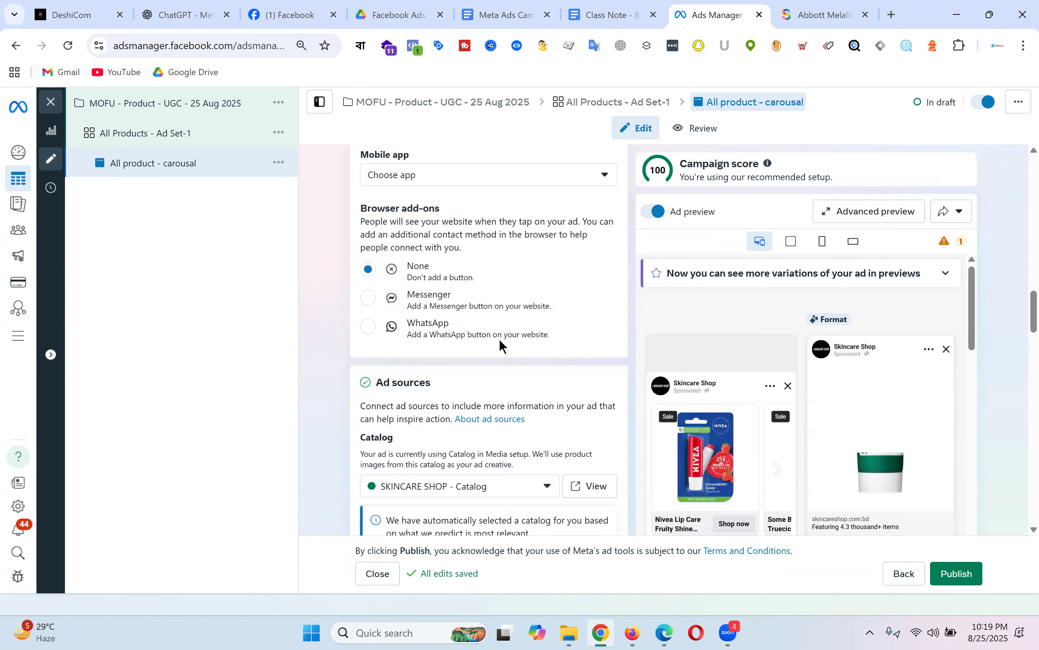
{"action": "scroll", "coordinate": [471, 480], "scroll_direction": "down", "scroll_amount": 3}
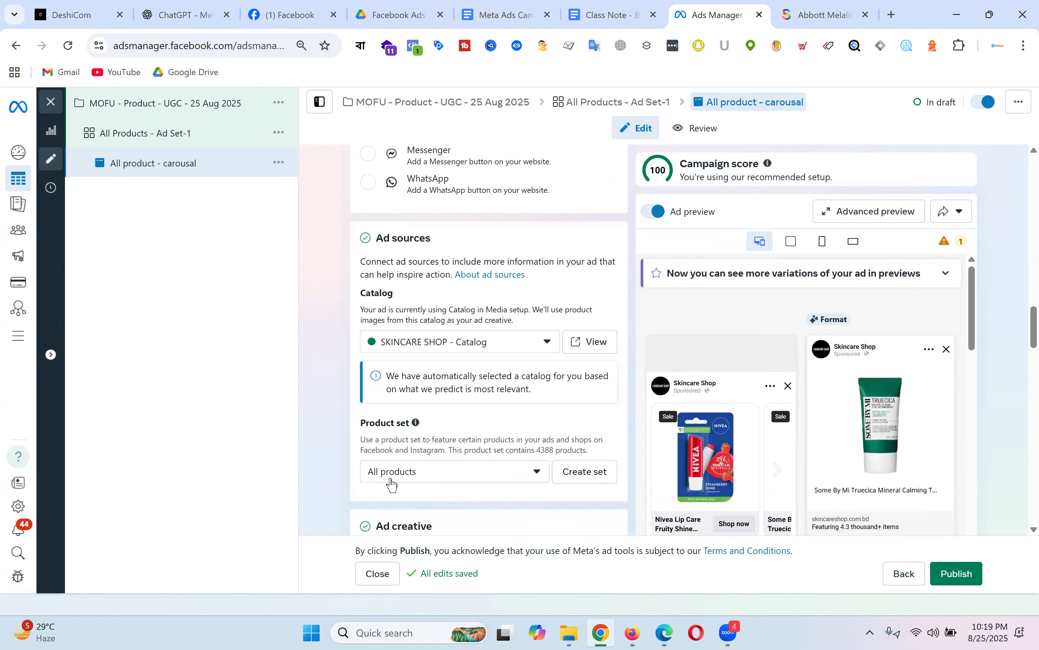
{"action": "scroll", "coordinate": [887, 386], "scroll_direction": "down", "scroll_amount": 1}
{"action": "scroll", "coordinate": [888, 388], "scroll_direction": "down", "scroll_amount": 3}
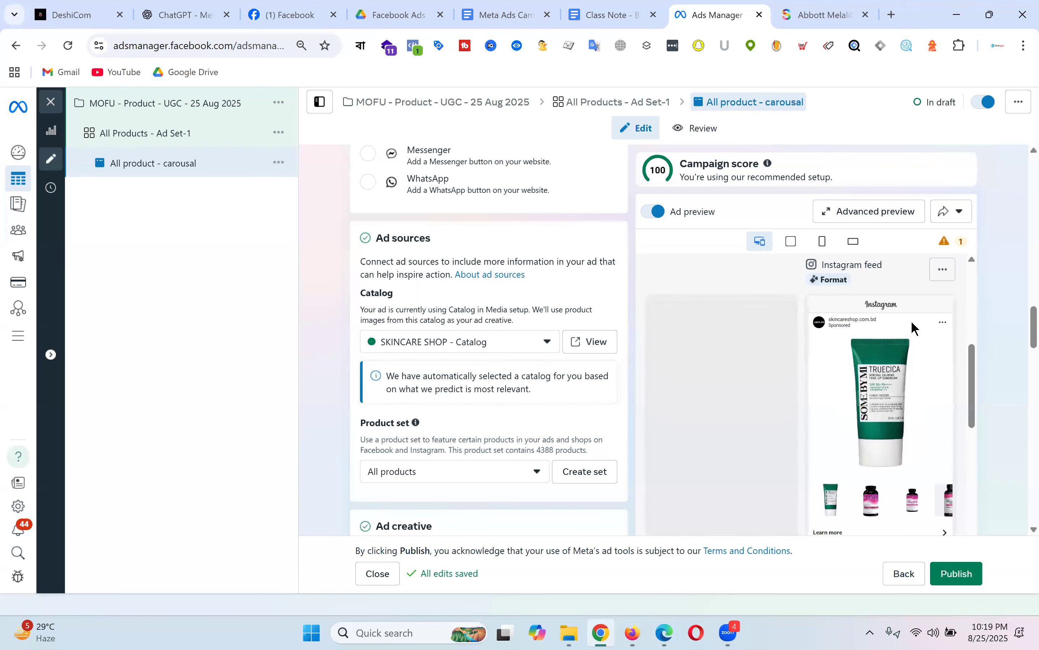
{"action": "scroll", "coordinate": [912, 321], "scroll_direction": "down", "scroll_amount": 5}
{"action": "scroll", "coordinate": [911, 335], "scroll_direction": "up", "scroll_amount": 3}
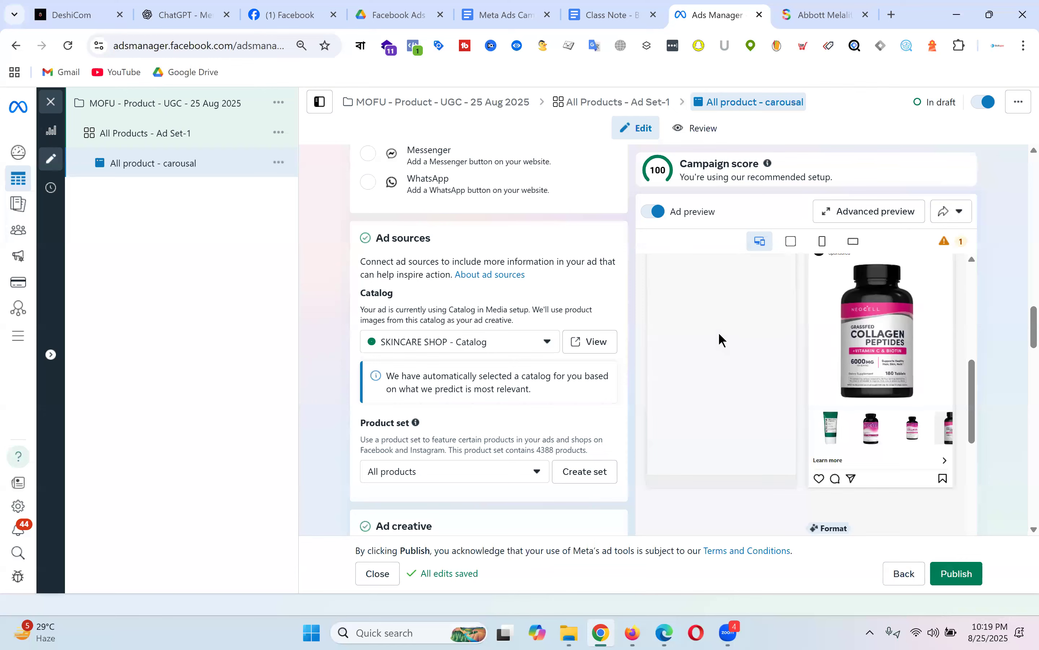
{"action": "scroll", "coordinate": [719, 333], "scroll_direction": "down", "scroll_amount": 1}
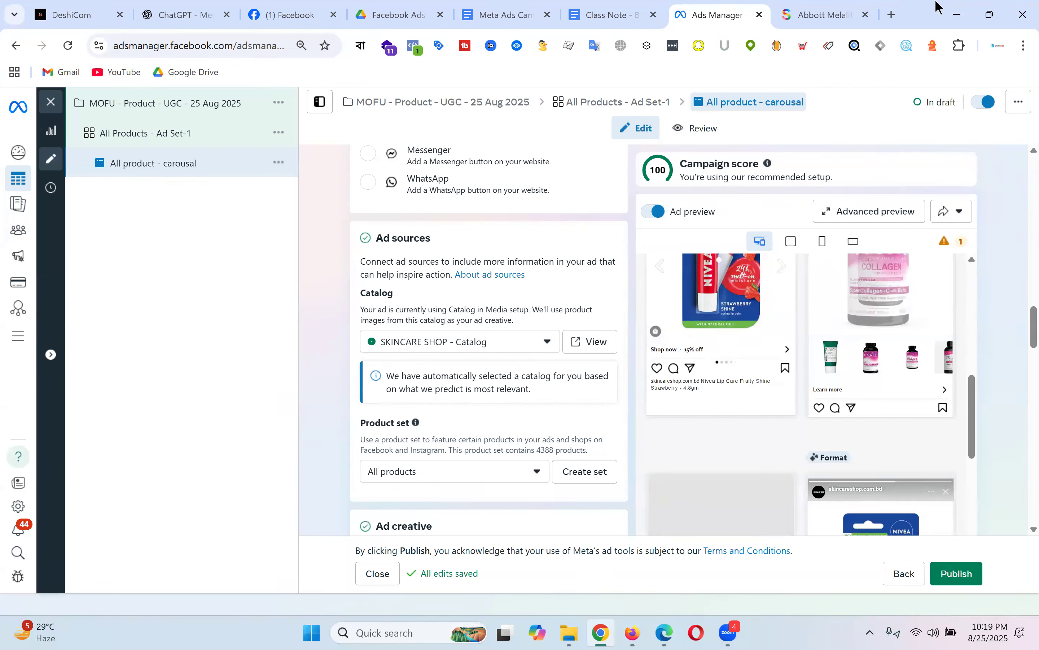
Step: Switch to the Skincare Shop website and examine the Abbott Melalite 15 Cream product title and images against the ad's catalog source in Ads Manager
{"action": "left_click", "coordinate": [829, 14]}
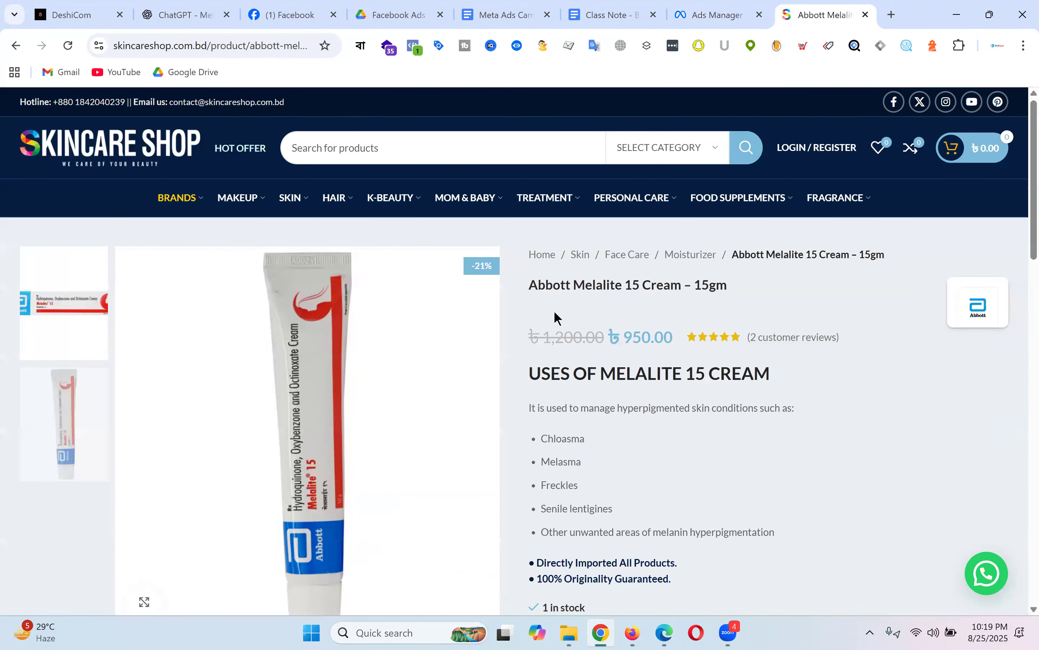
{"action": "left_click_drag", "start_coordinate": [531, 285], "coordinate": [736, 285]}
{"action": "left_click", "coordinate": [592, 293]}
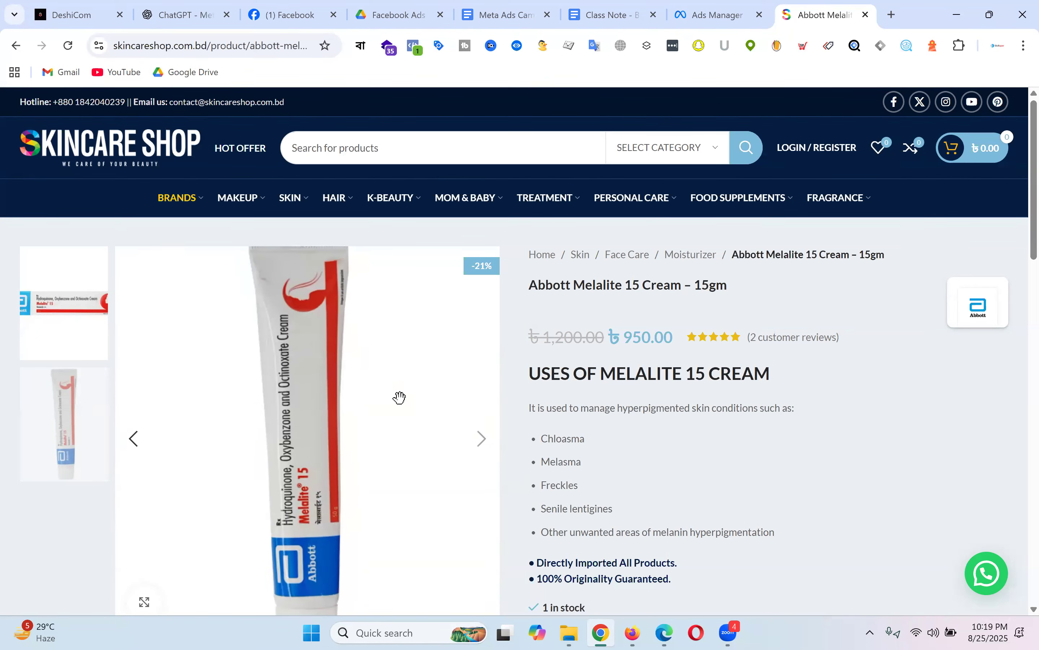
{"action": "mouse_move", "coordinate": [909, 373]}
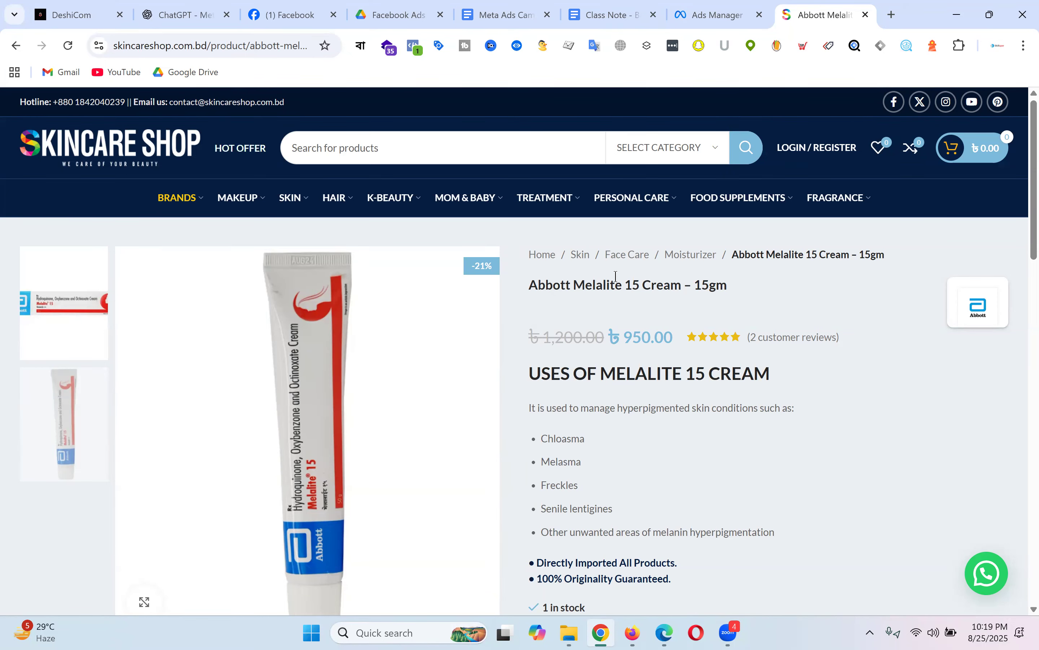
{"action": "left_click_drag", "start_coordinate": [537, 284], "coordinate": [704, 281]}
{"action": "left_click", "coordinate": [785, 293]}
{"action": "left_click", "coordinate": [711, 8]}
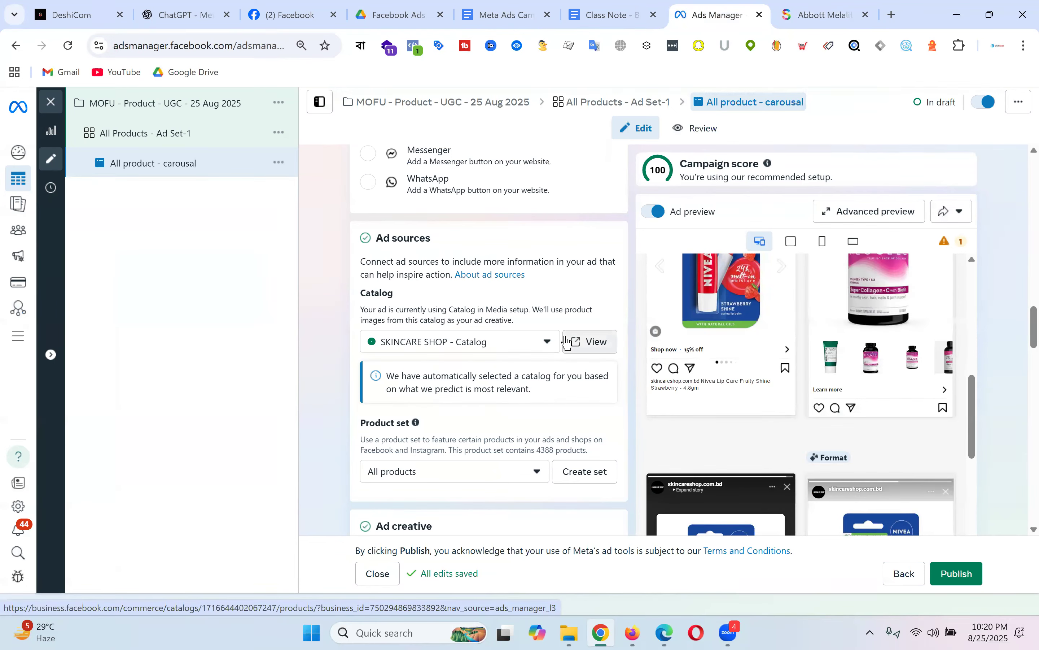
{"action": "left_click", "coordinate": [856, 8]}
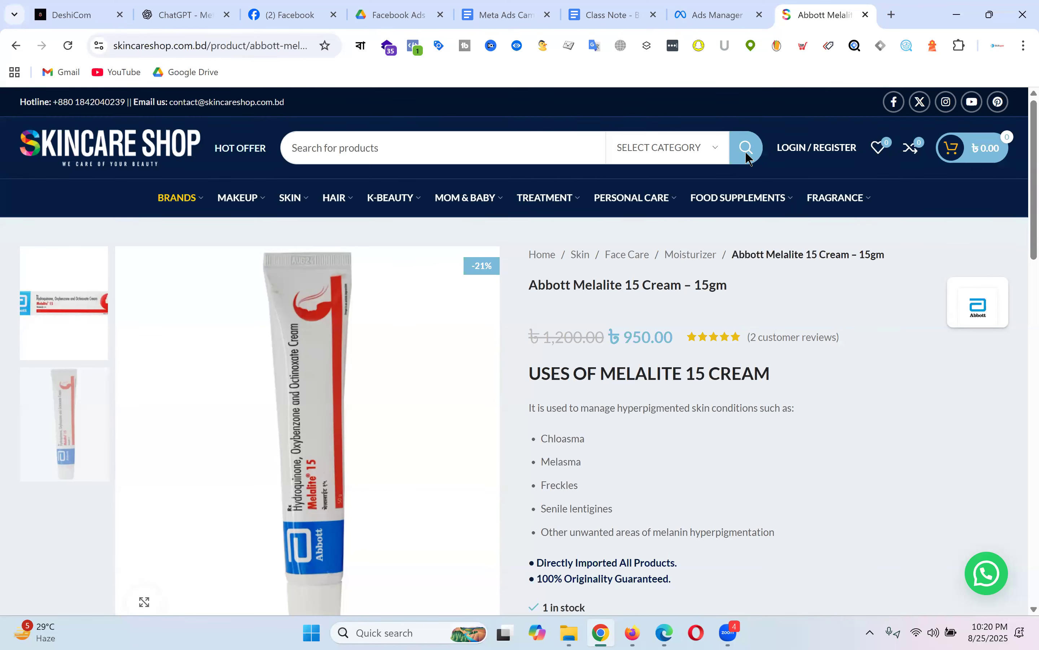
Step: Switch back to Ads Manager and look through the catalog's available product sets, keeping All products
{"action": "left_click", "coordinate": [743, 10]}
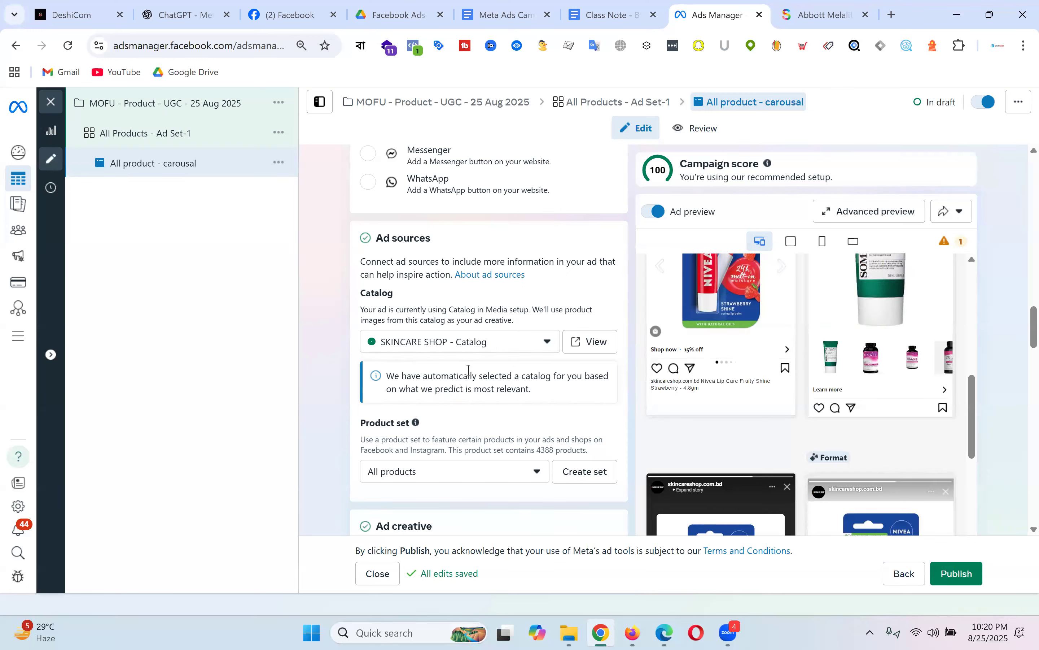
{"action": "left_click", "coordinate": [470, 476]}
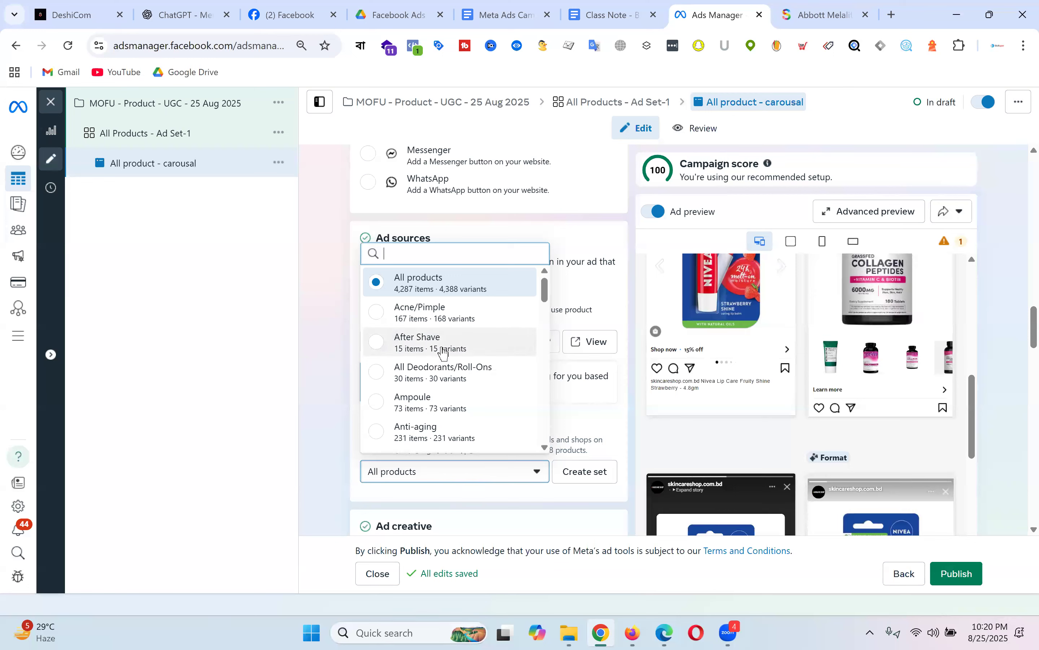
{"action": "scroll", "coordinate": [452, 384], "scroll_direction": "down", "scroll_amount": 7}
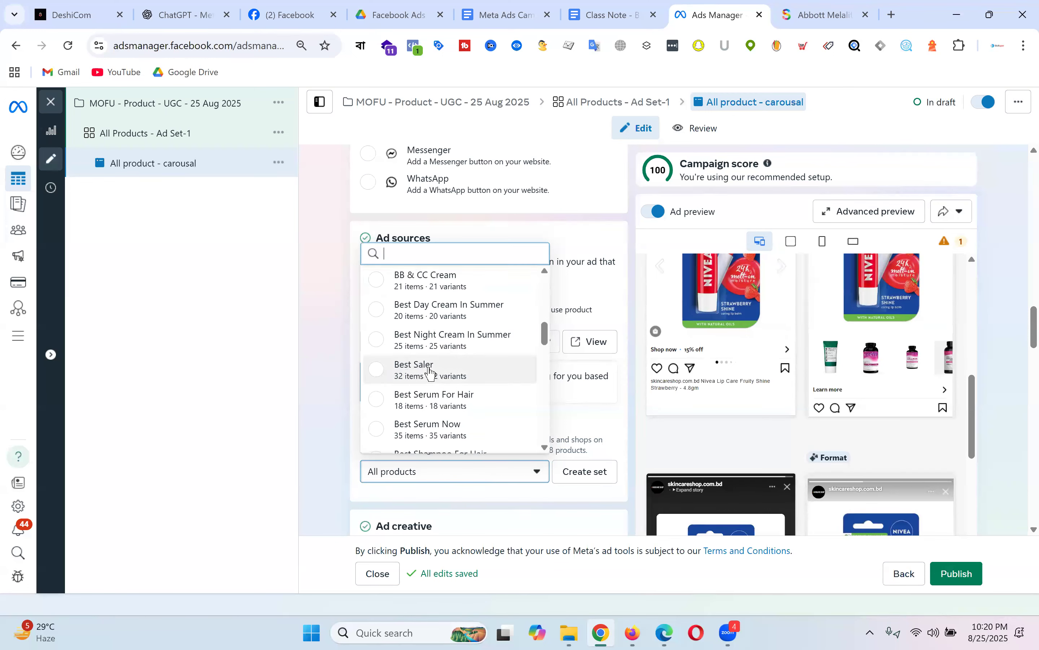
{"action": "left_click", "coordinate": [625, 226]}
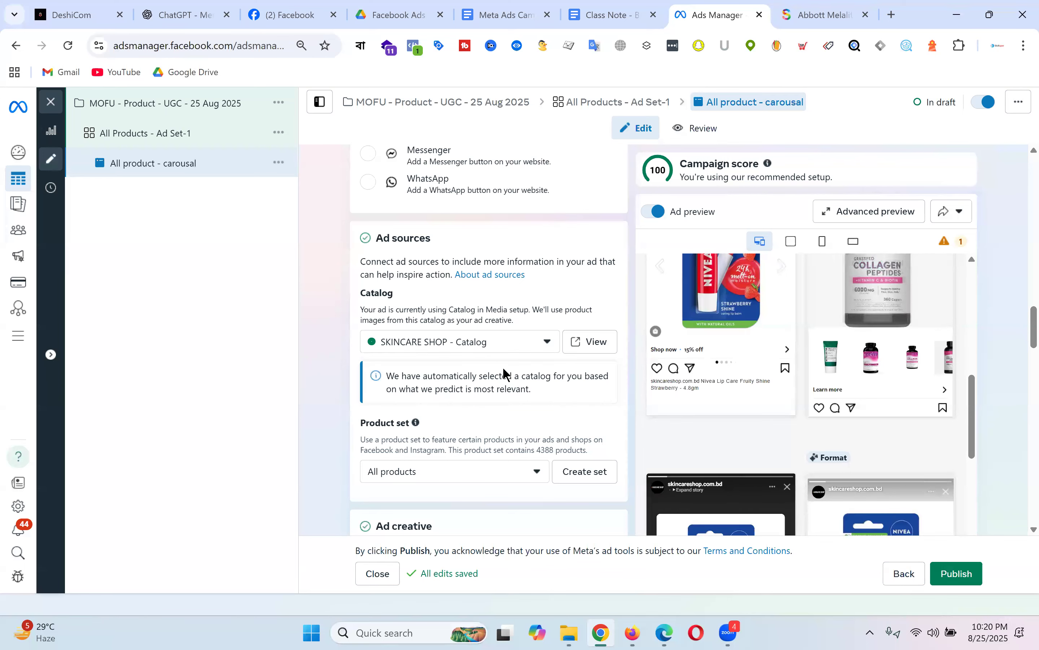
Step: Review the carousel's ad creative settings alongside the Facebook and Instagram placement previews
{"action": "scroll", "coordinate": [526, 354], "scroll_direction": "down", "scroll_amount": 6}
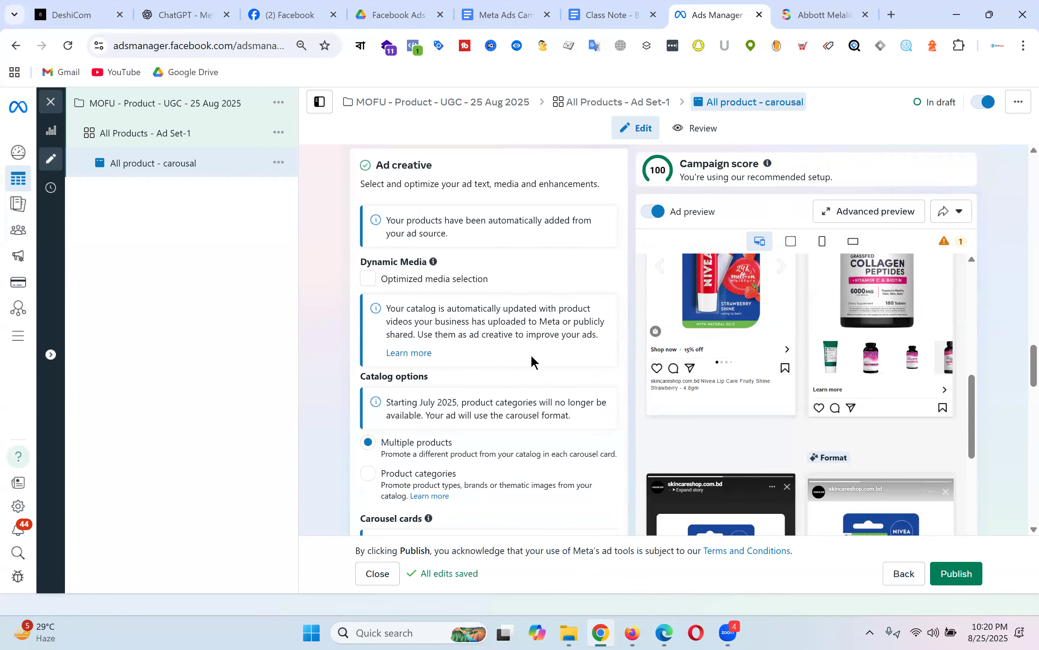
{"action": "scroll", "coordinate": [531, 354], "scroll_direction": "down", "scroll_amount": 10}
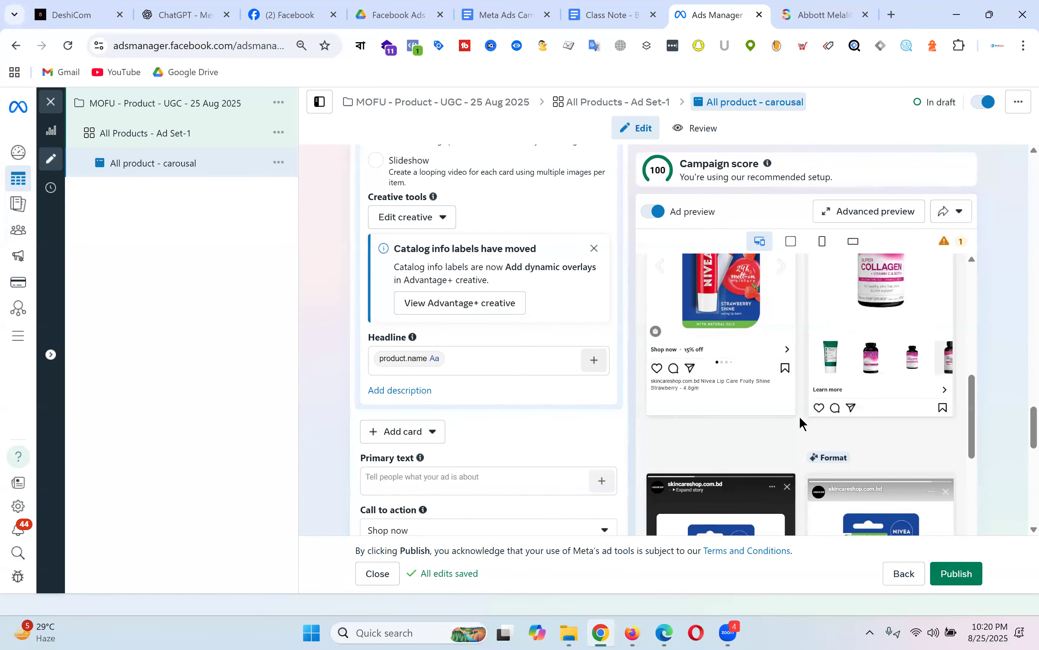
{"action": "scroll", "coordinate": [775, 406], "scroll_direction": "up", "scroll_amount": 3}
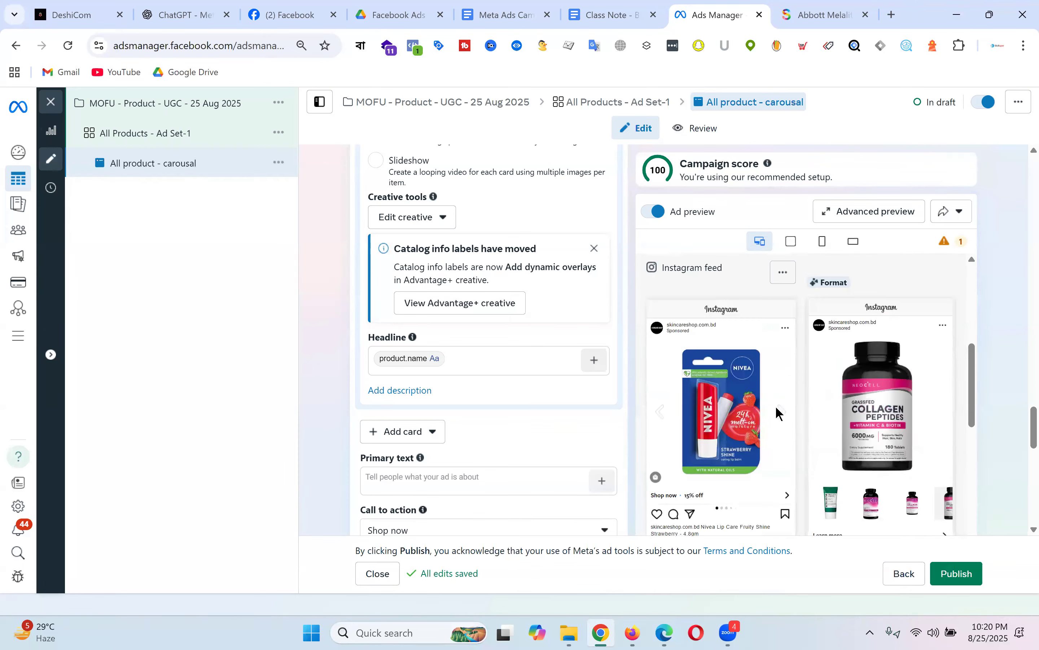
{"action": "scroll", "coordinate": [776, 404], "scroll_direction": "down", "scroll_amount": 2}
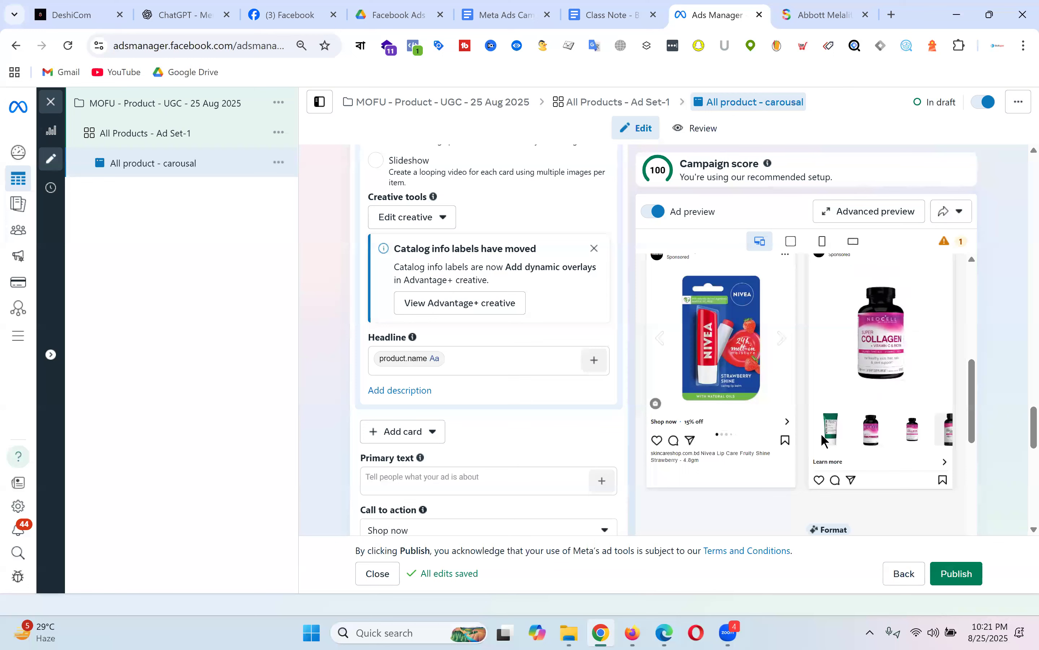
{"action": "scroll", "coordinate": [820, 433], "scroll_direction": "up", "scroll_amount": 5}
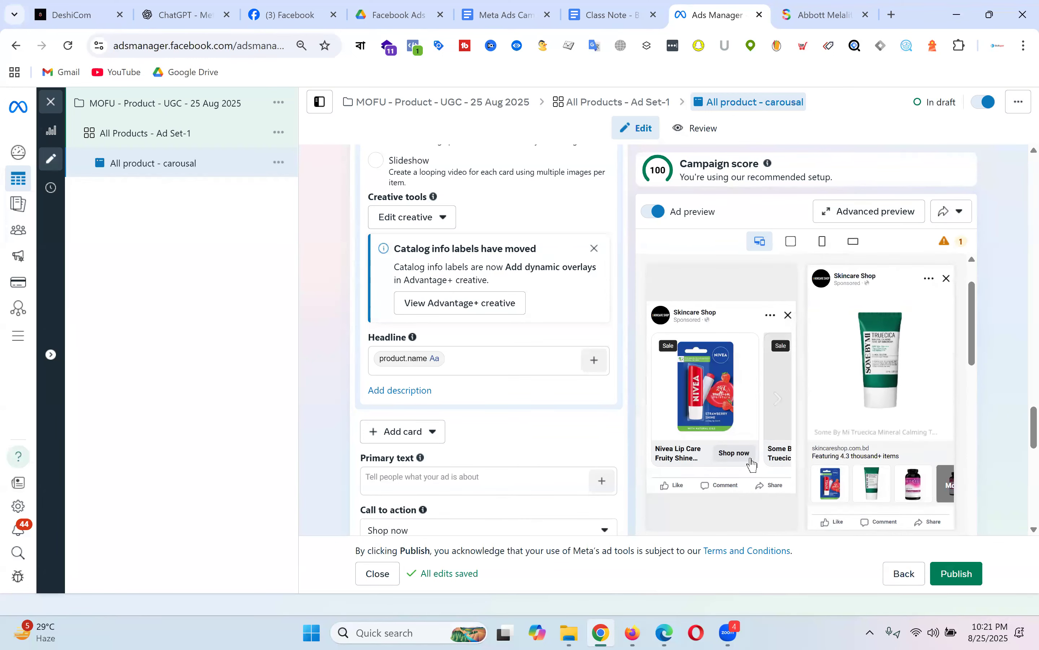
{"action": "scroll", "coordinate": [527, 396], "scroll_direction": "down", "scroll_amount": 5}
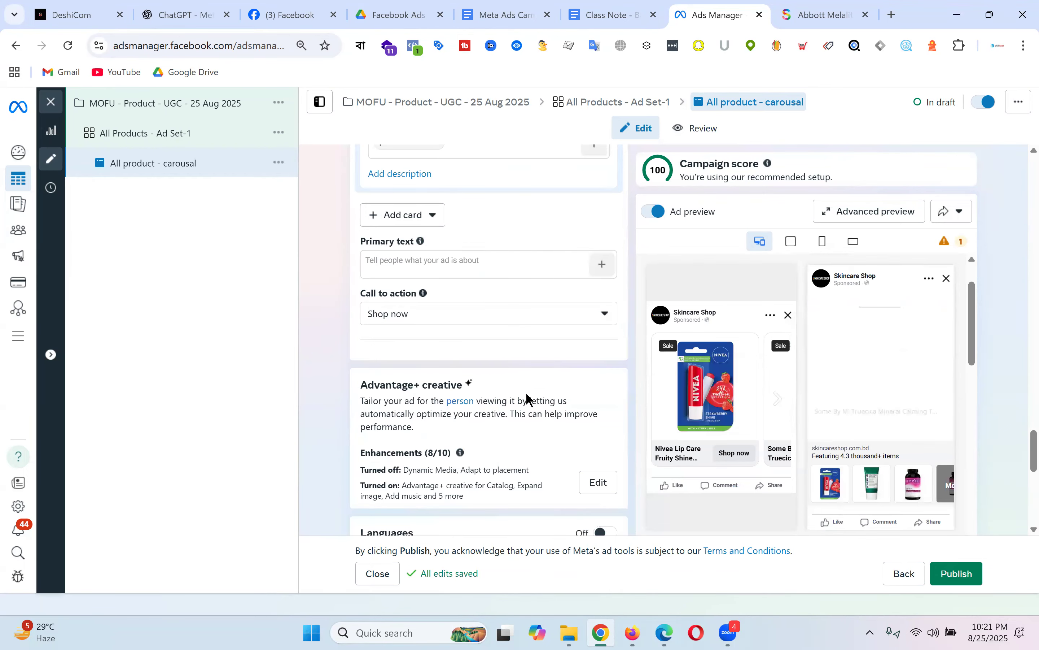
Step: Add a description field to the catalog carousel card beneath its headline
{"action": "scroll", "coordinate": [528, 365], "scroll_direction": "up", "scroll_amount": 2}
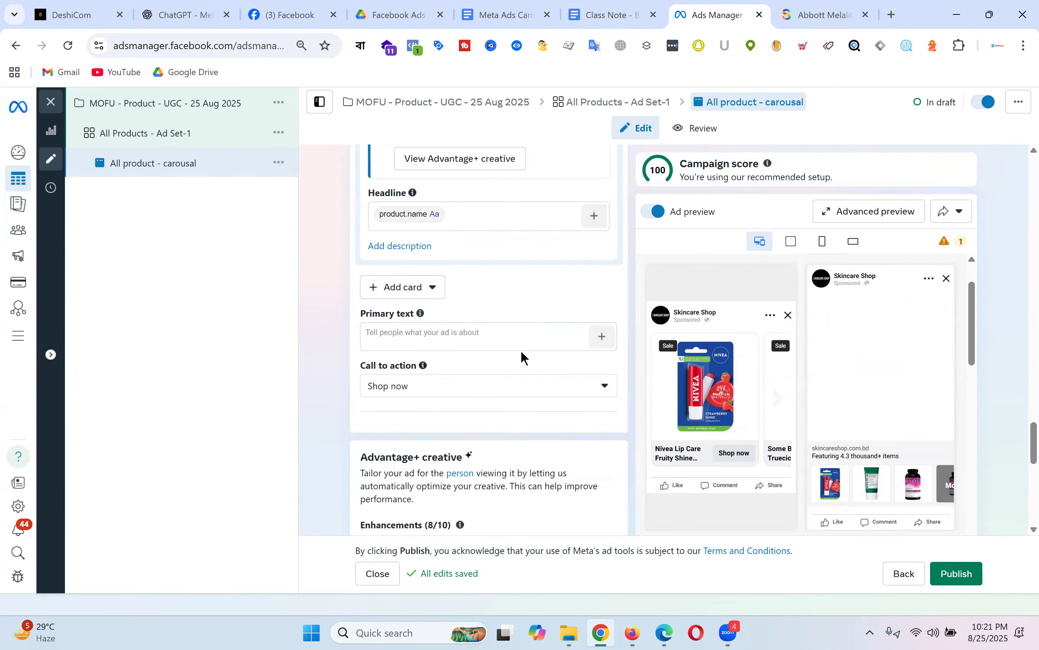
{"action": "left_click", "coordinate": [412, 248]}
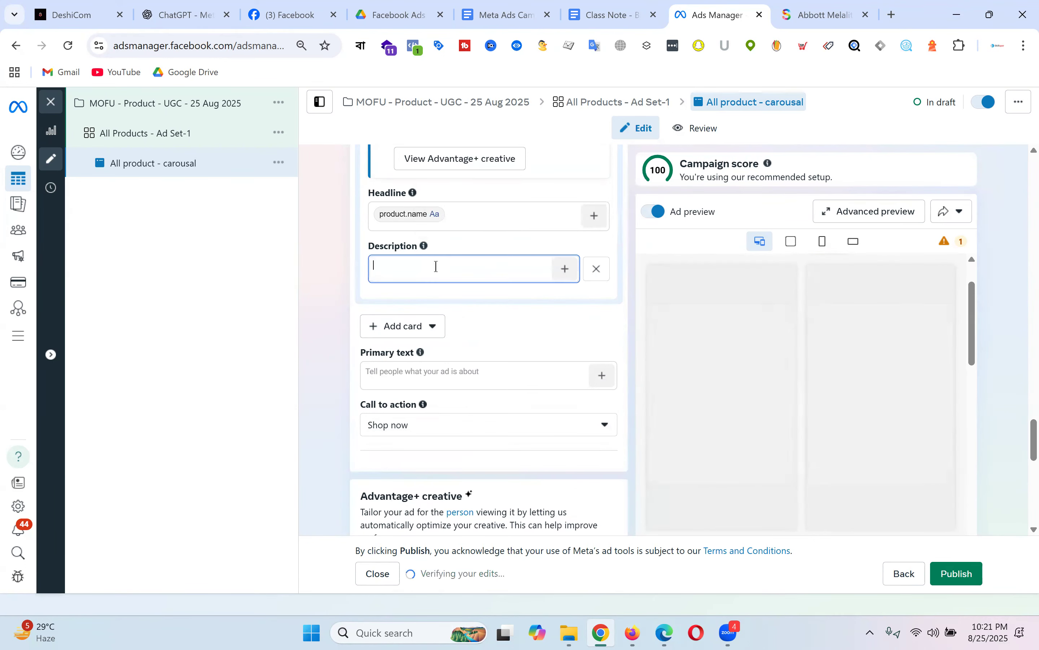
{"action": "type", "text": "price"}
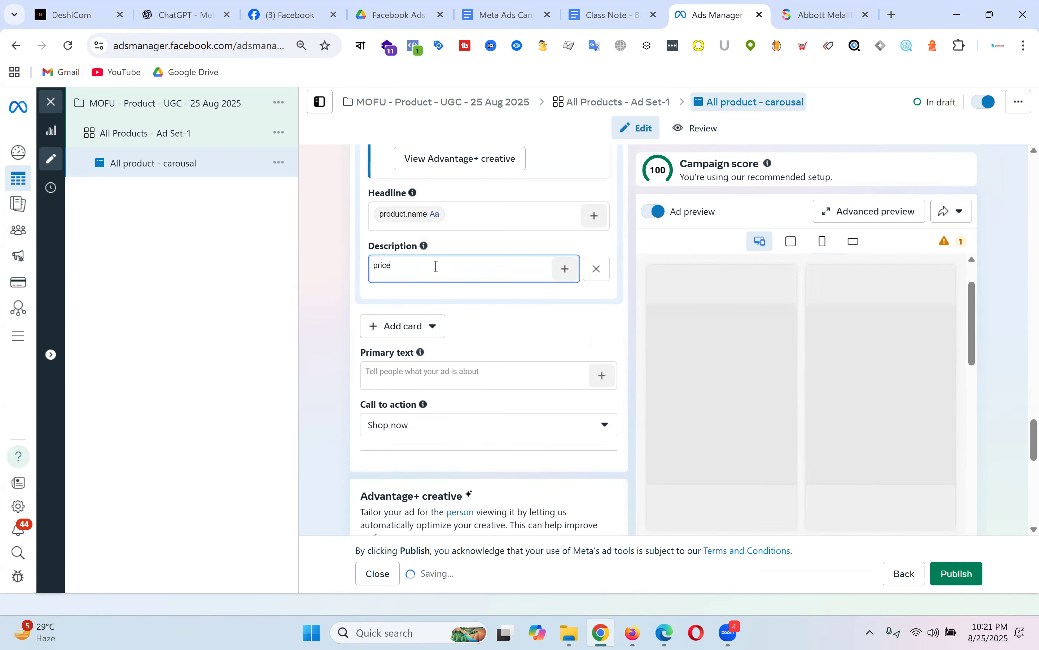
{"action": "key", "text": "BackSpace"}
{"action": "key", "text": "BackSpace"}
{"action": "key", "text": "BackSpace"}
{"action": "key", "text": "BackSpace"}
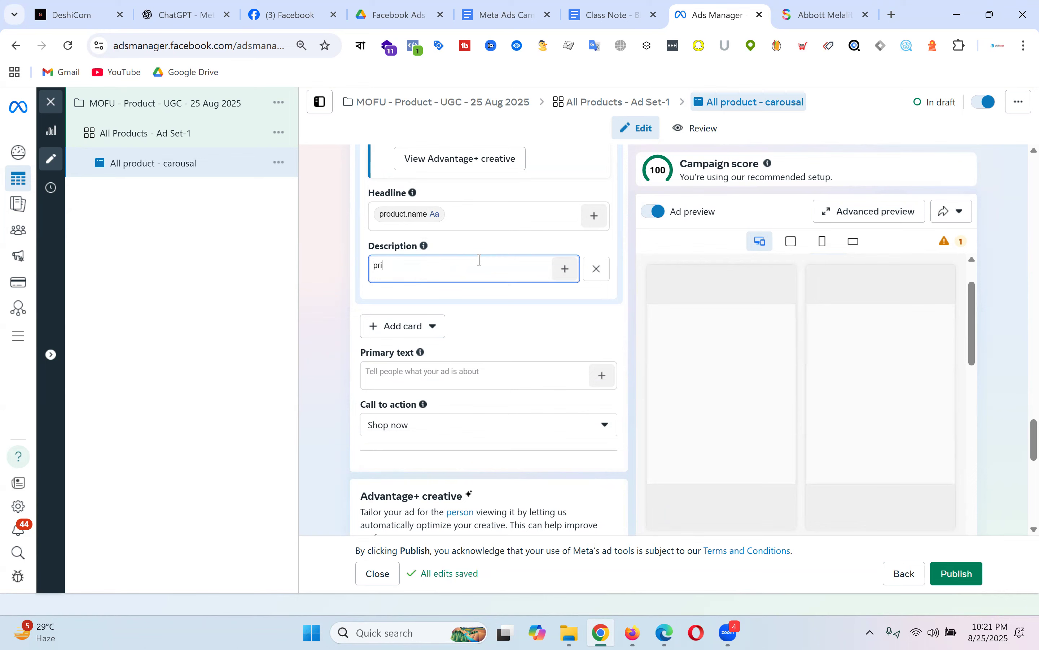
{"action": "key", "text": "BackSpace"}
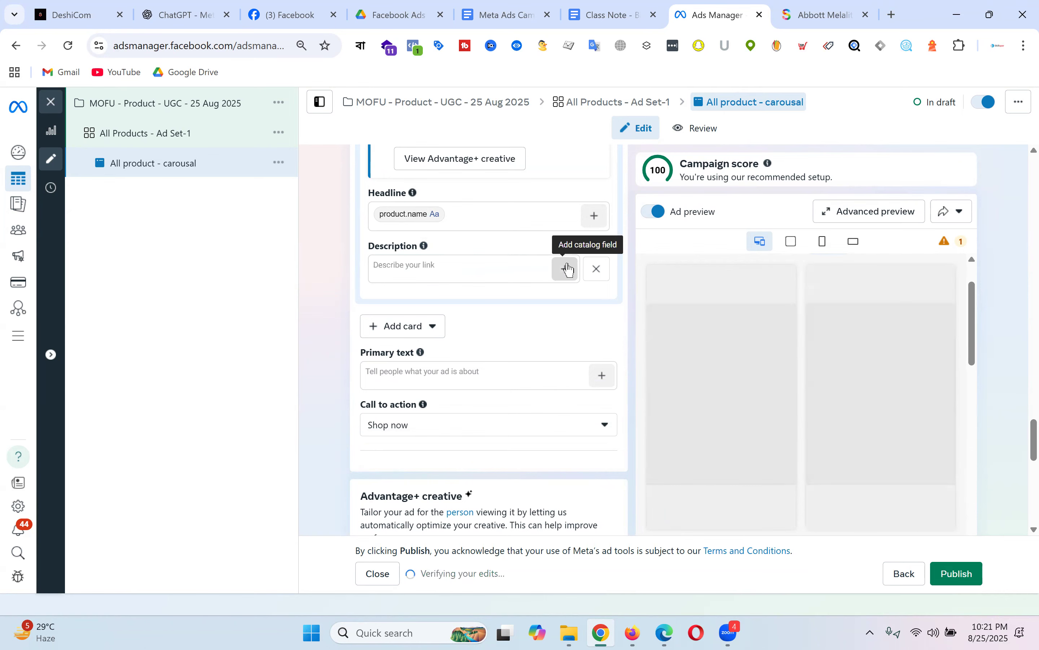
Step: Insert the catalog's Price field as the carousel card's description
{"action": "left_click", "coordinate": [565, 269]}
{"action": "left_click", "coordinate": [581, 403]}
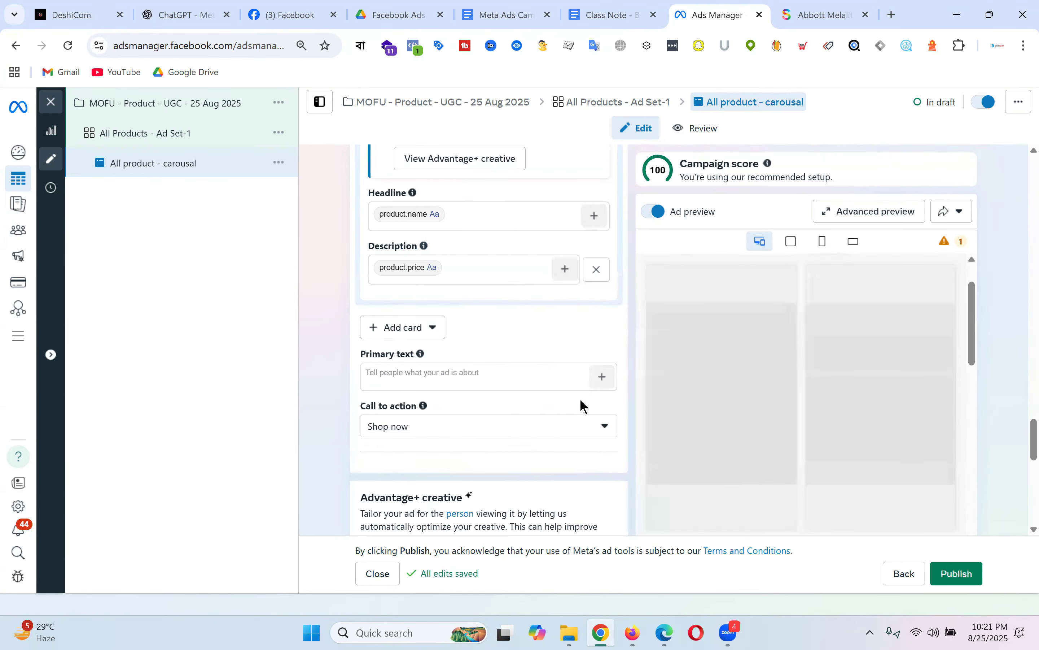
Step: Look through the catalog fields available for the carousel card's headline without adding another one
{"action": "scroll", "coordinate": [537, 327], "scroll_direction": "up", "scroll_amount": 3}
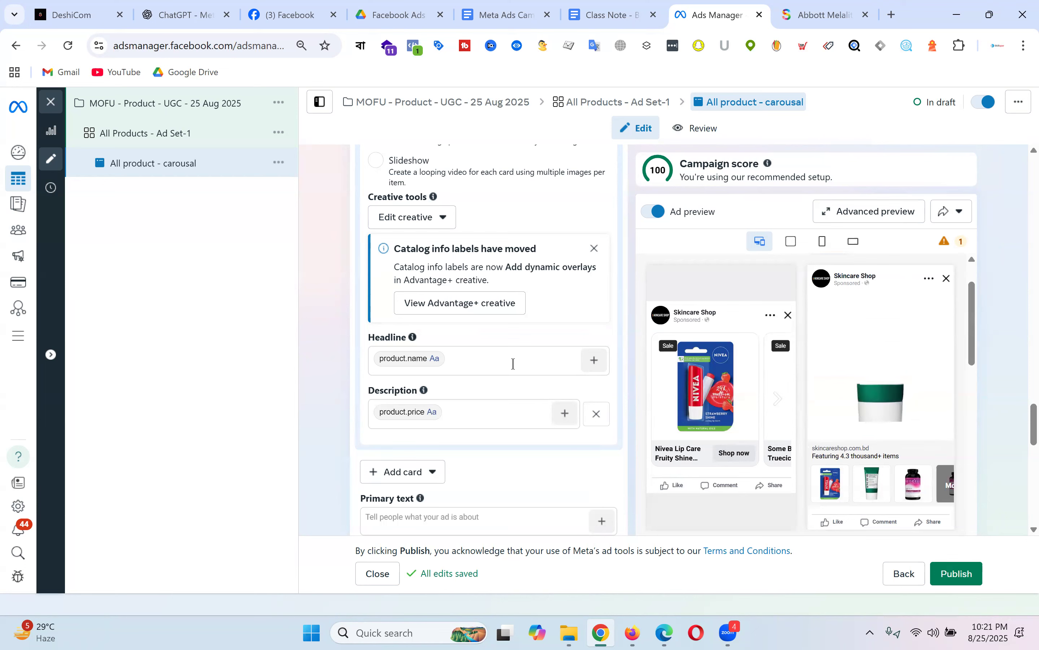
{"action": "left_click", "coordinate": [594, 360]}
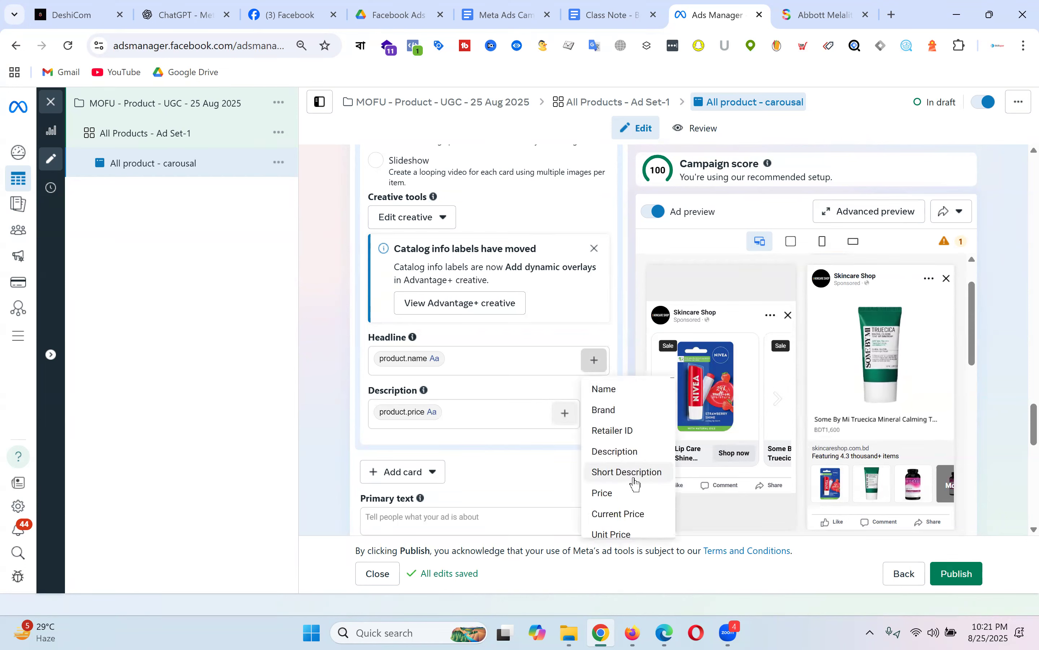
{"action": "scroll", "coordinate": [631, 494], "scroll_direction": "down", "scroll_amount": 5}
{"action": "scroll", "coordinate": [638, 529], "scroll_direction": "up", "scroll_amount": 5}
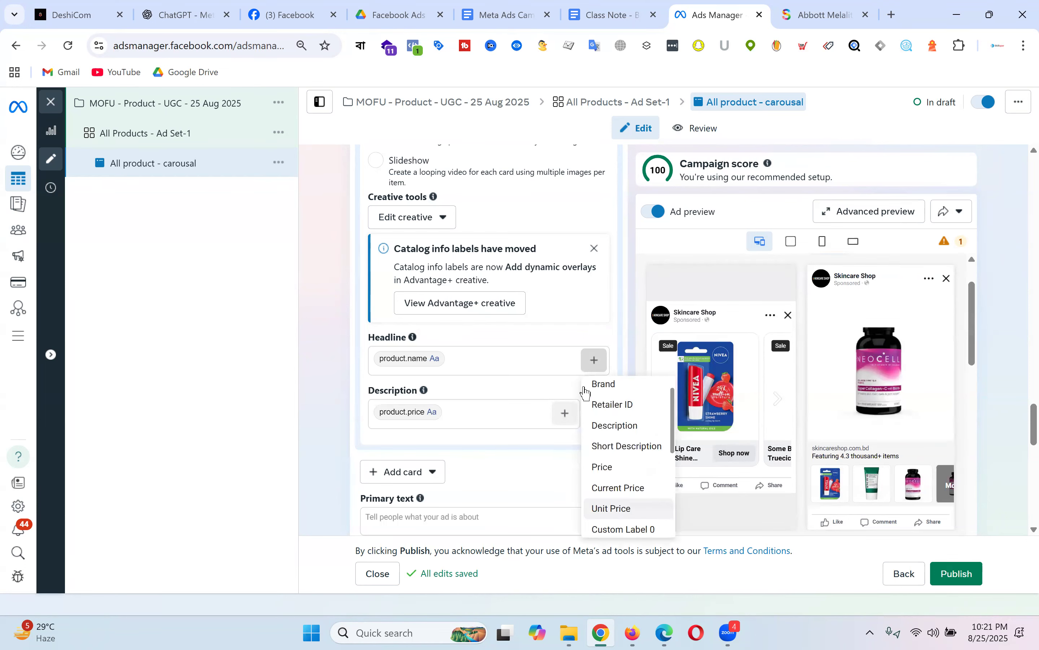
{"action": "left_click", "coordinate": [606, 331]}
{"action": "left_click", "coordinate": [595, 361]}
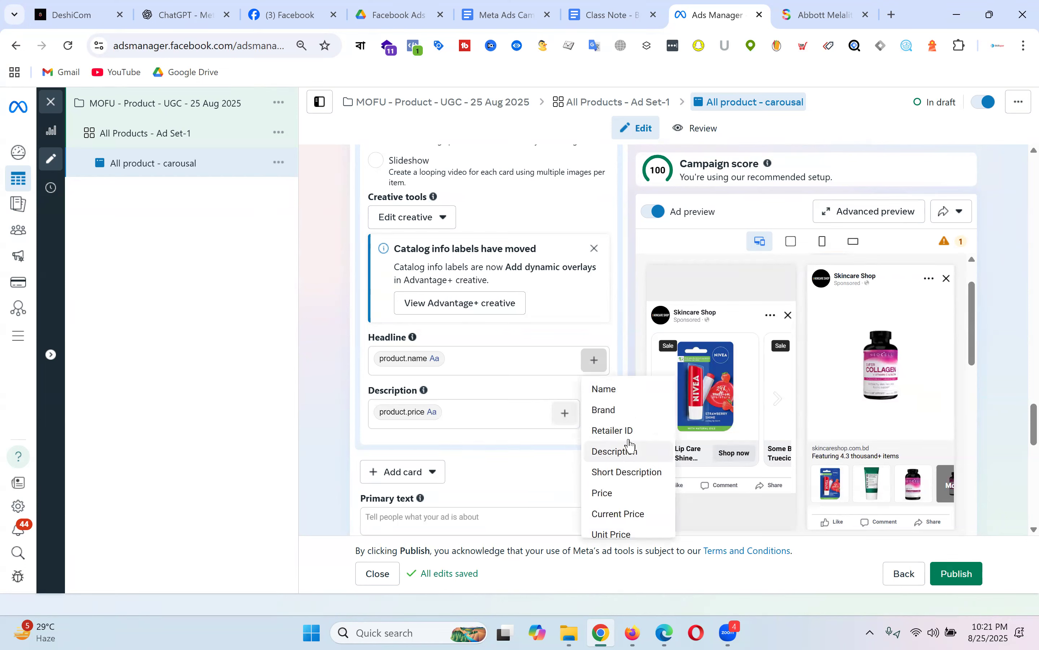
{"action": "scroll", "coordinate": [619, 455], "scroll_direction": "down", "scroll_amount": 5}
{"action": "scroll", "coordinate": [619, 524], "scroll_direction": "up", "scroll_amount": 5}
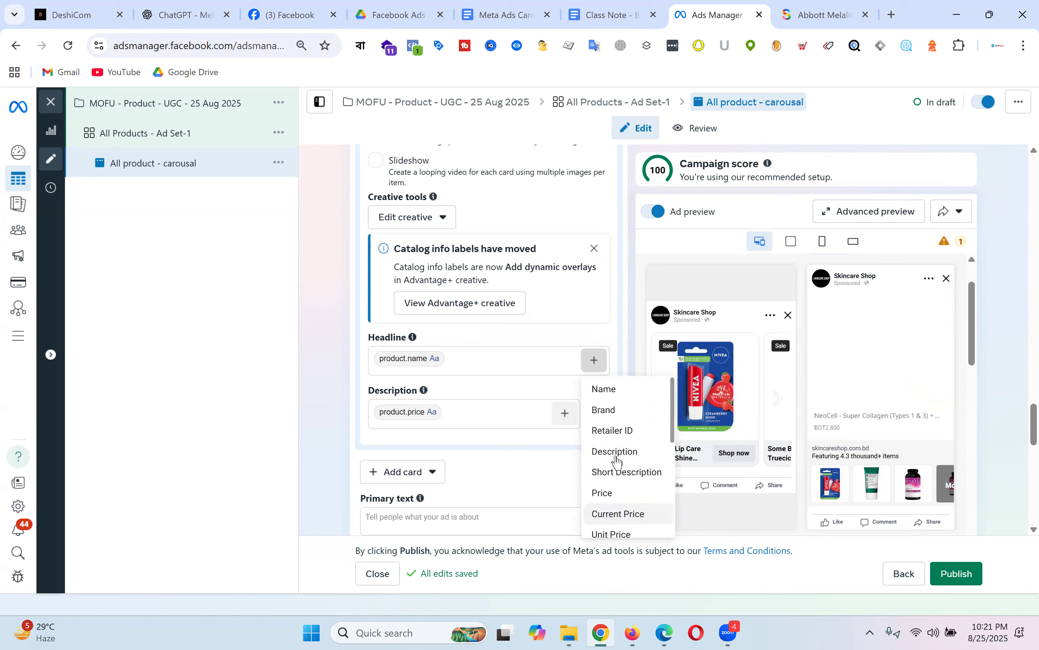
{"action": "scroll", "coordinate": [630, 500], "scroll_direction": "down", "scroll_amount": 5}
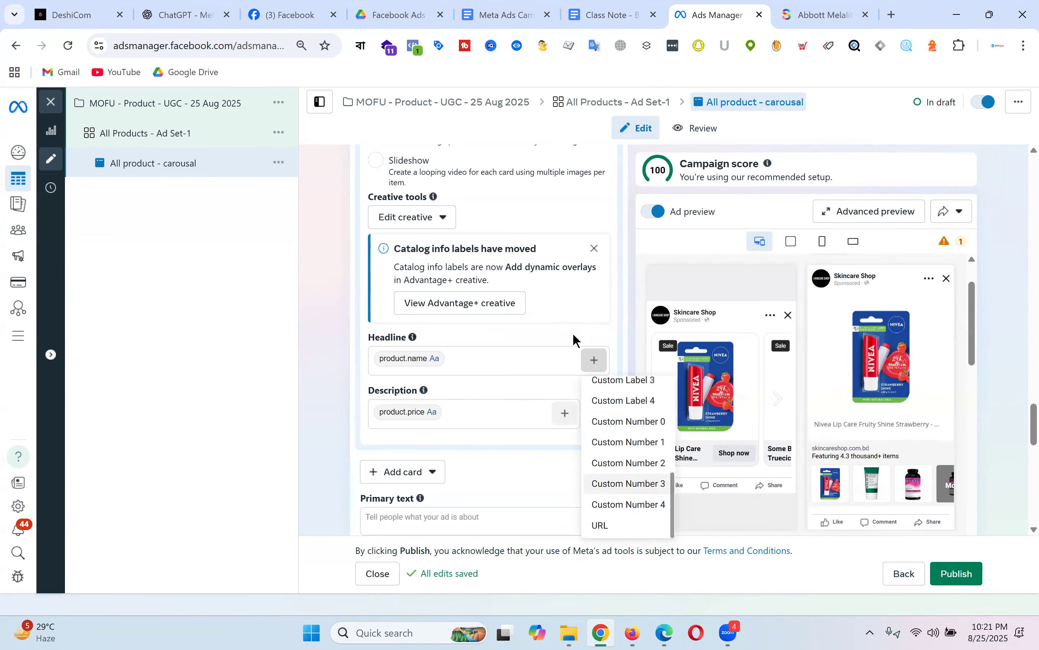
{"action": "left_click", "coordinate": [590, 327]}
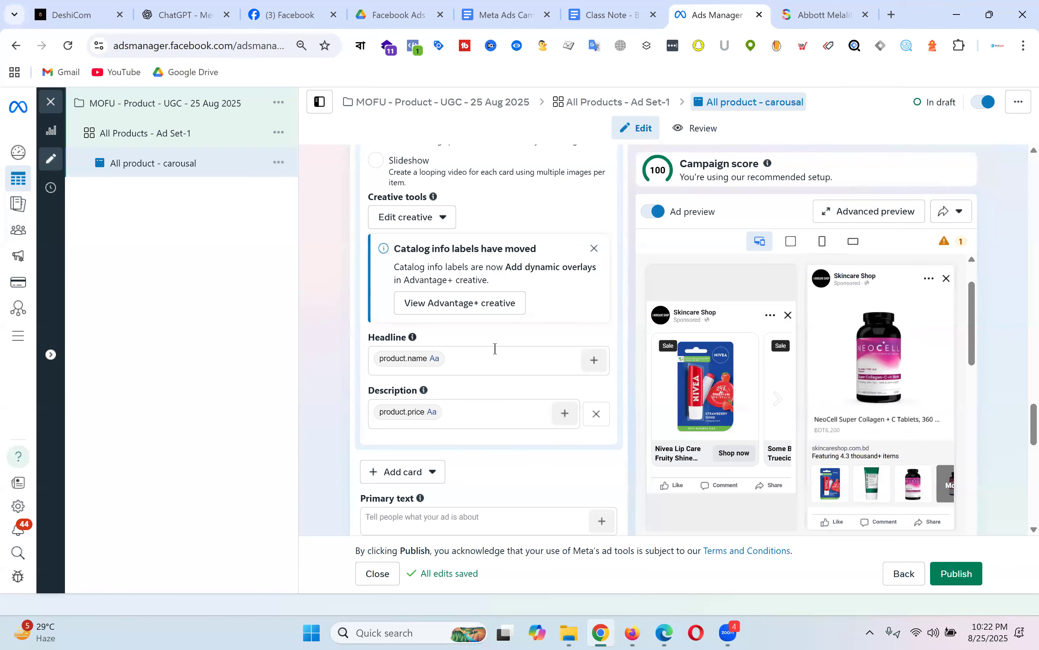
Step: Review the Advantage+ creative and language sections and the available call-to-action options, keeping Shop now
{"action": "scroll", "coordinate": [495, 349], "scroll_direction": "down", "scroll_amount": 5}
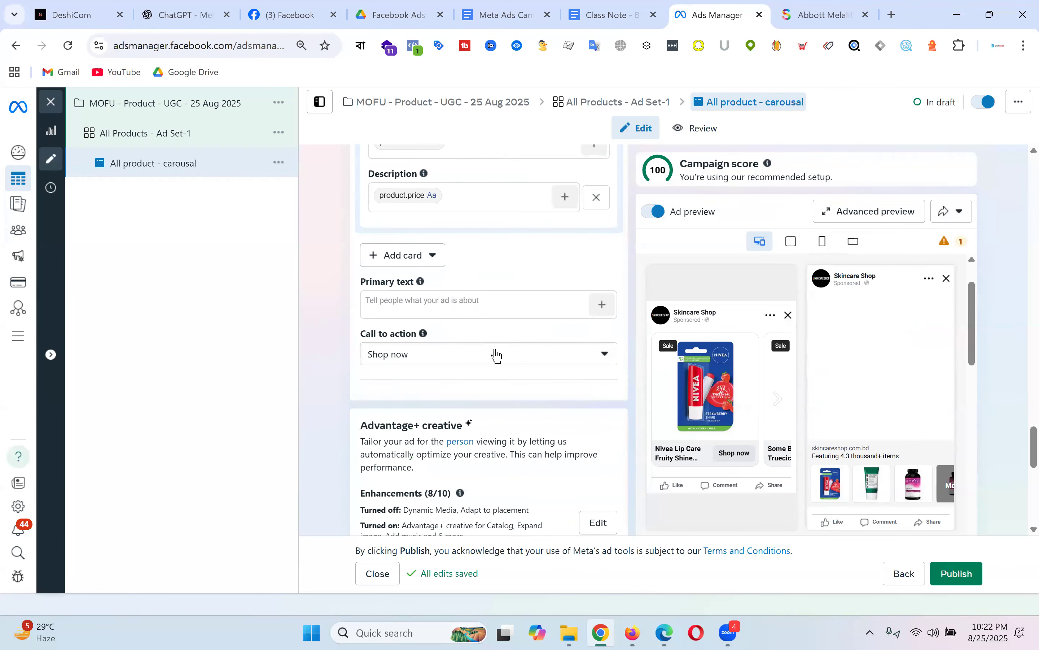
{"action": "scroll", "coordinate": [528, 358], "scroll_direction": "down", "scroll_amount": 7}
{"action": "scroll", "coordinate": [545, 370], "scroll_direction": "up", "scroll_amount": 3}
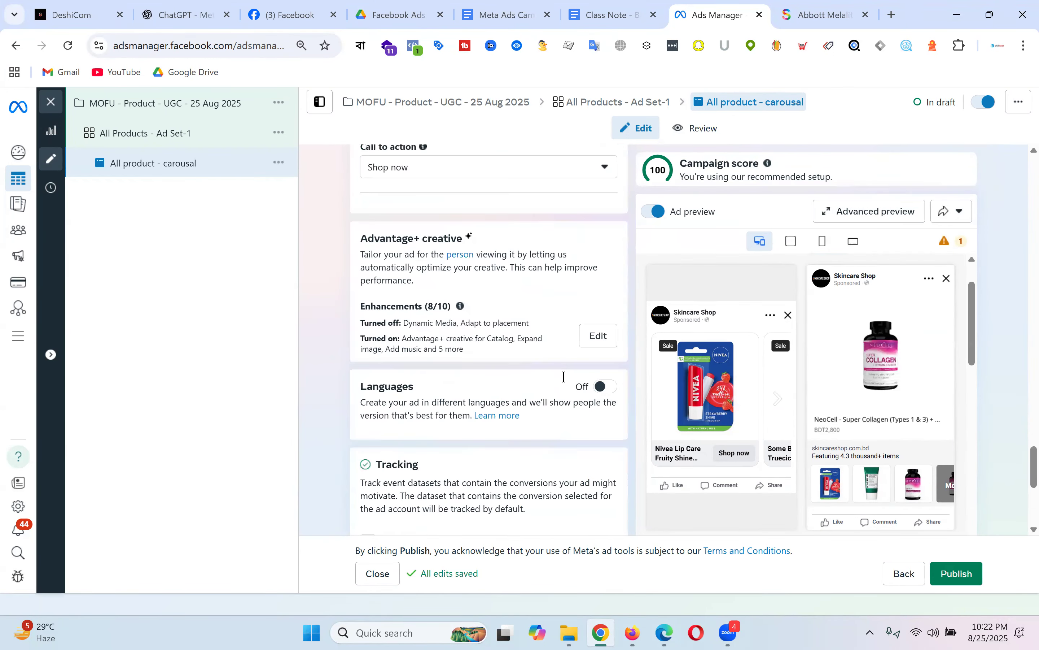
{"action": "scroll", "coordinate": [564, 377], "scroll_direction": "up", "scroll_amount": 3}
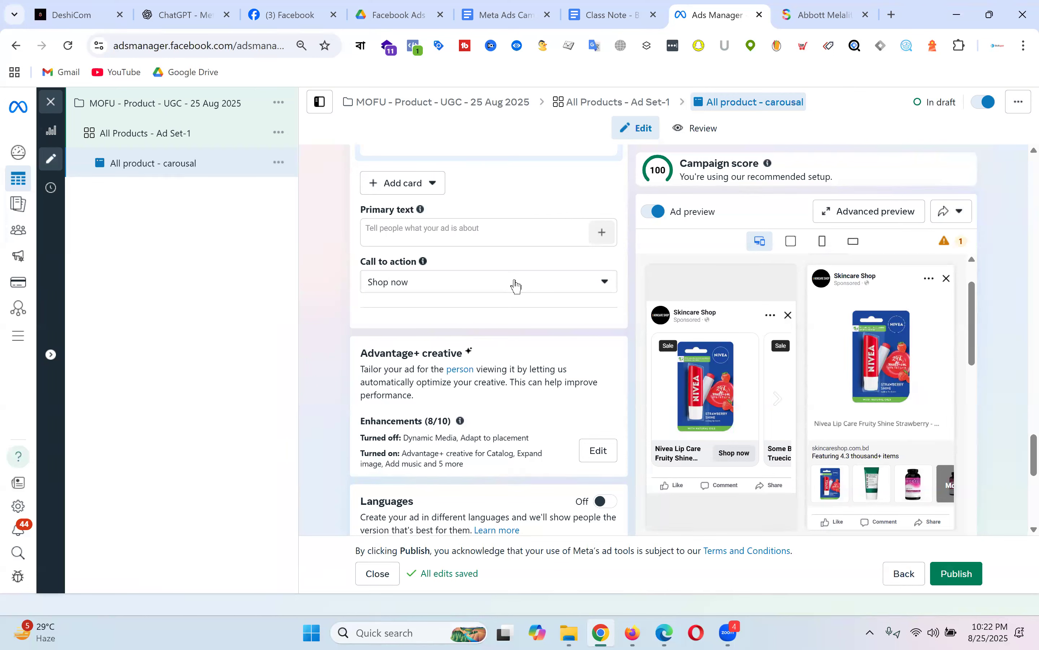
{"action": "left_click", "coordinate": [535, 285]}
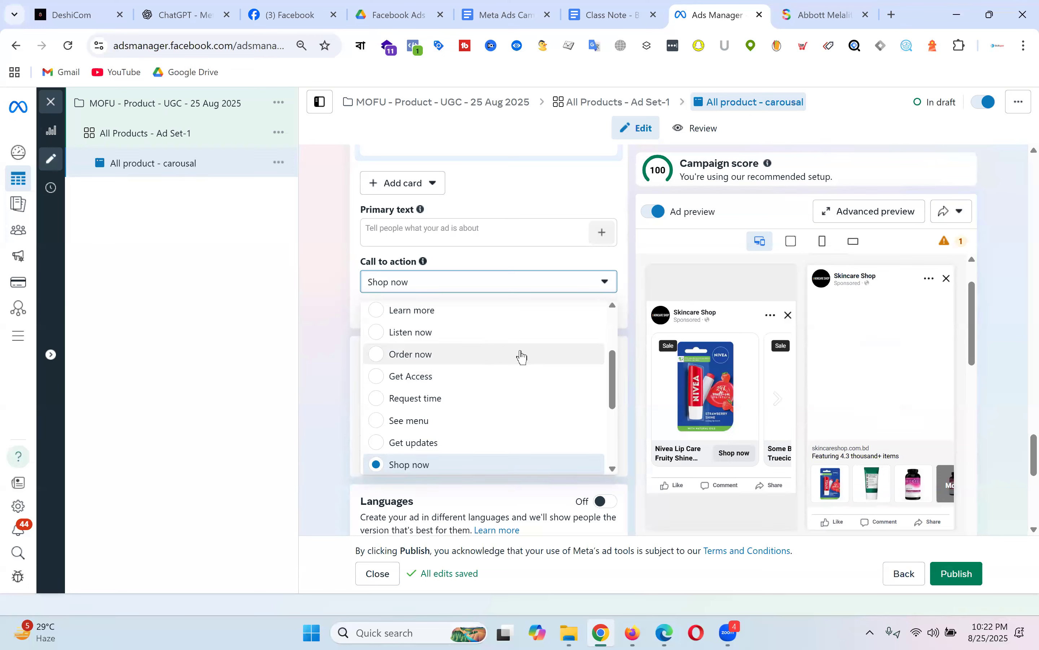
{"action": "scroll", "coordinate": [520, 359], "scroll_direction": "down", "scroll_amount": 3}
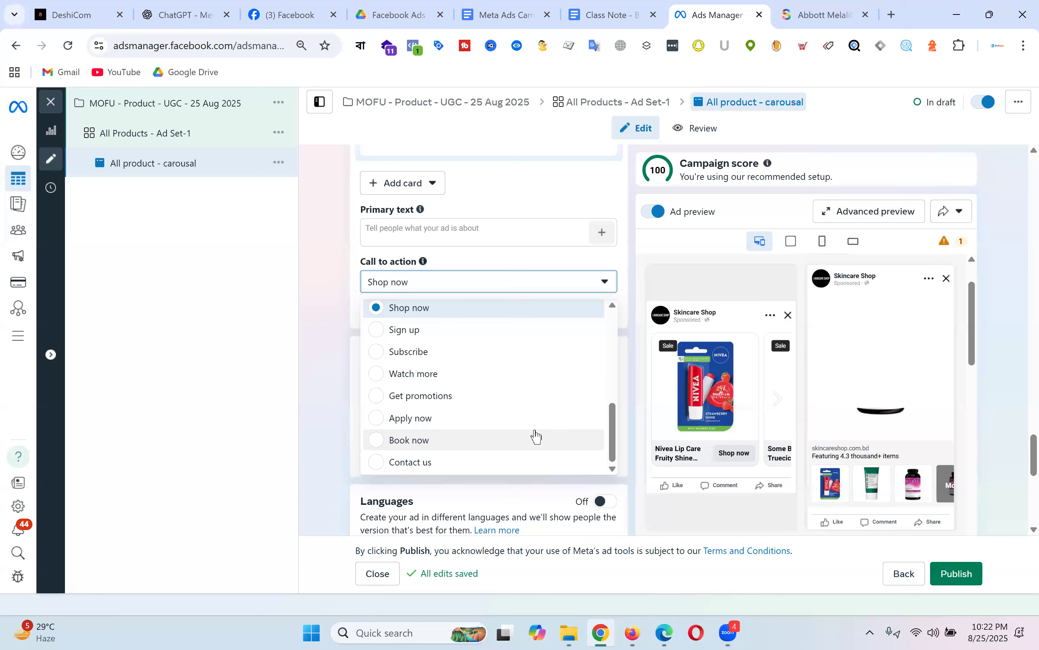
{"action": "scroll", "coordinate": [535, 436], "scroll_direction": "up", "scroll_amount": 3}
{"action": "scroll", "coordinate": [510, 385], "scroll_direction": "down", "scroll_amount": 2}
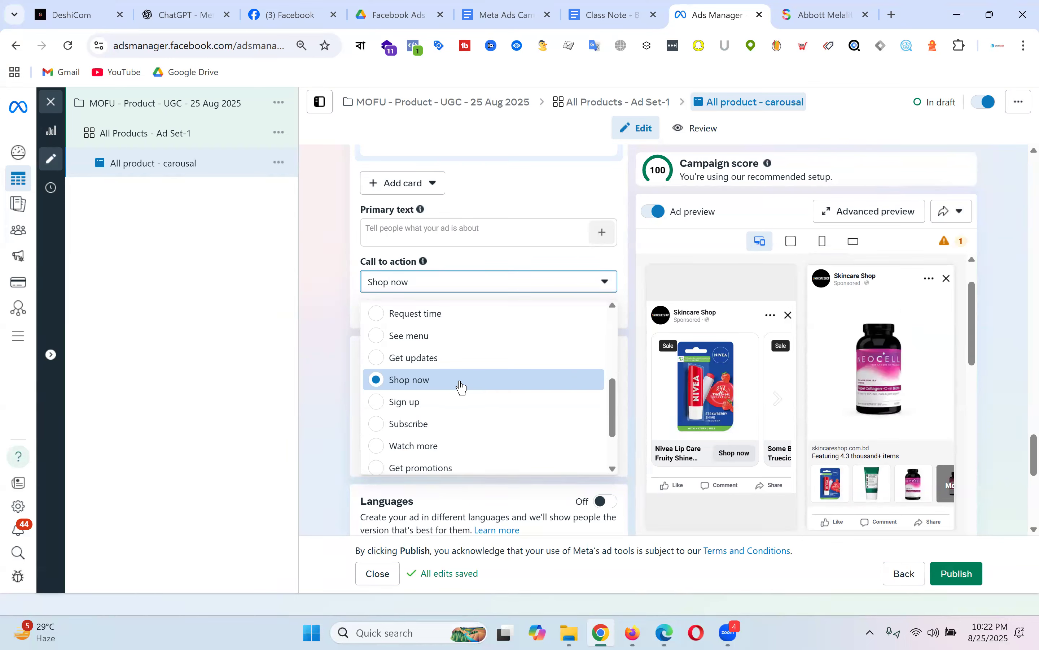
{"action": "left_click", "coordinate": [331, 341]}
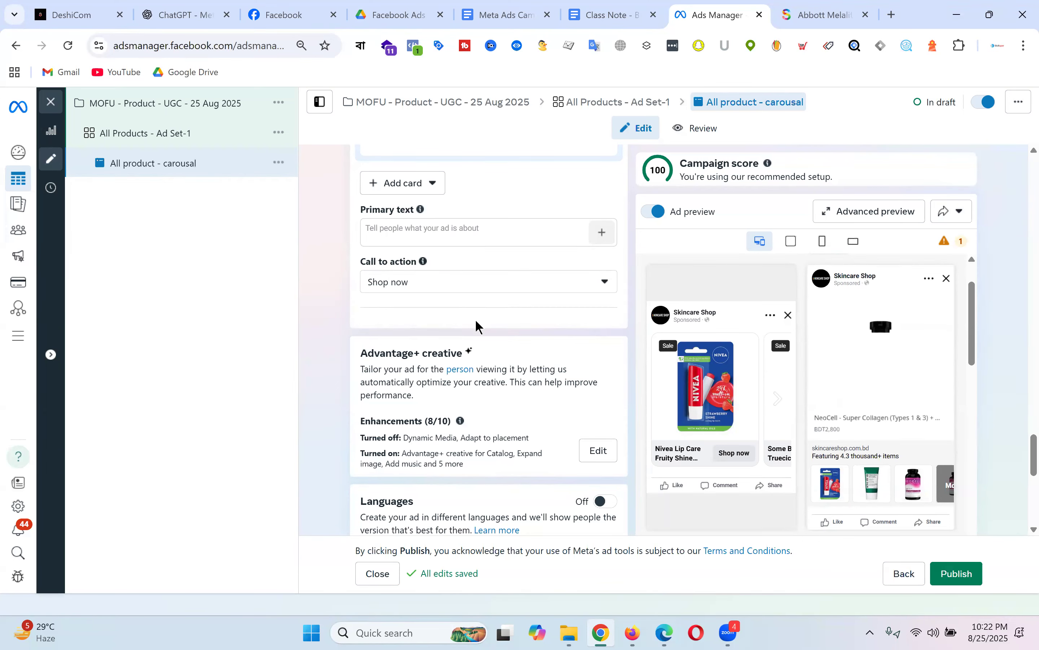
Step: Switch to the Skincare Shop website and examine the Abbott Melalite 15 Cream product page
{"action": "left_click", "coordinate": [848, 11]}
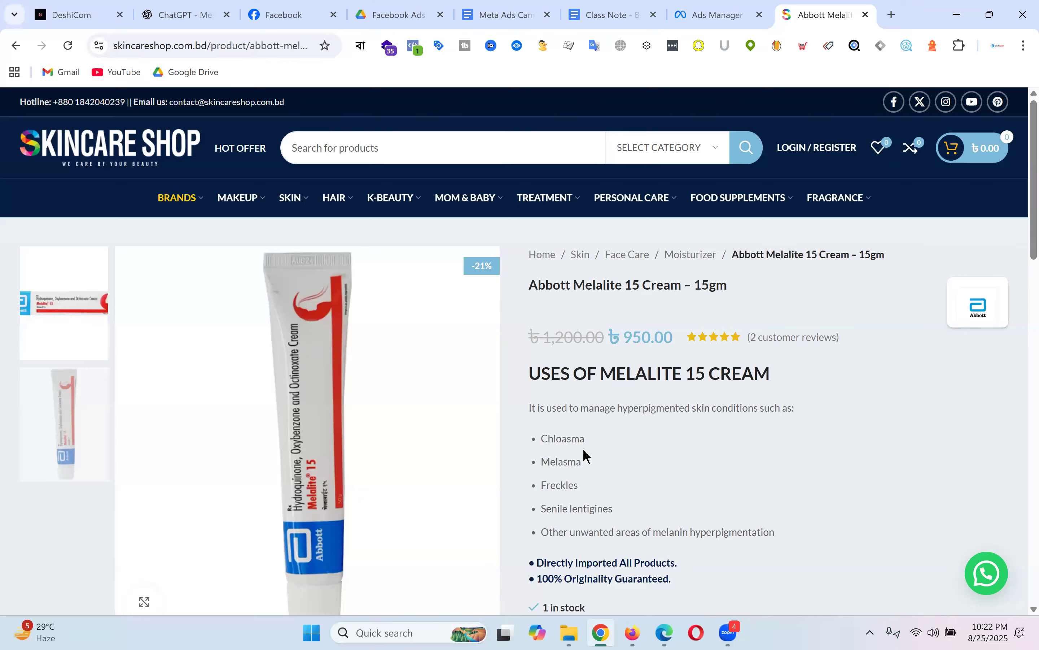
{"action": "scroll", "coordinate": [694, 424], "scroll_direction": "down", "scroll_amount": 10}
{"action": "scroll", "coordinate": [693, 424], "scroll_direction": "up", "scroll_amount": 9}
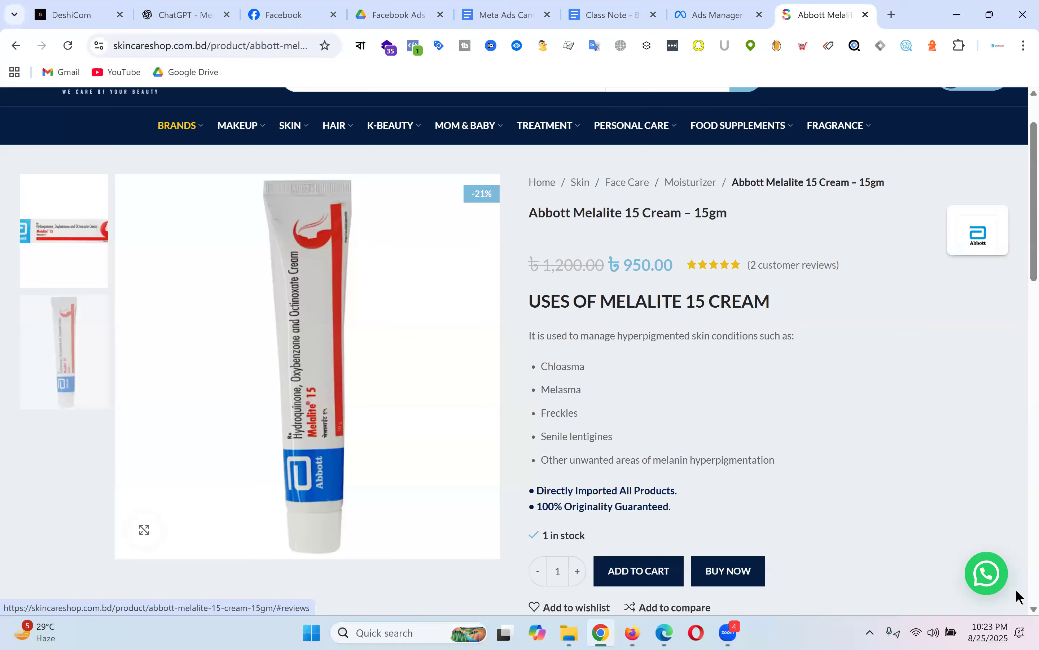
Step: Switch back to Ads Manager and review the carousel ad's text fields, identity, ad setup, destination and ad sources
{"action": "left_click", "coordinate": [714, 11]}
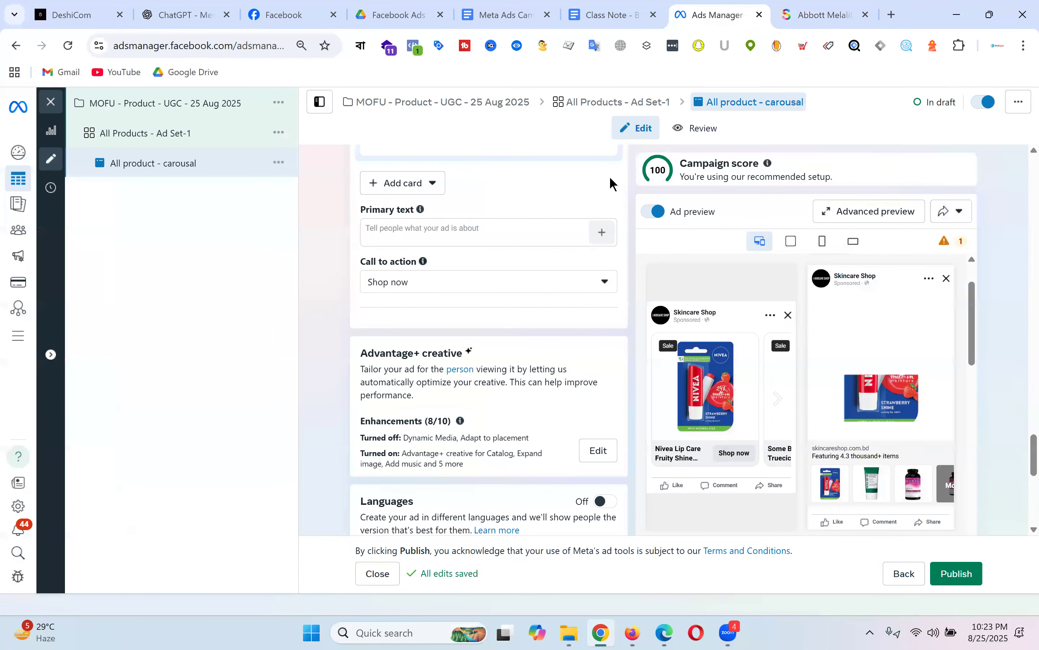
{"action": "scroll", "coordinate": [566, 380], "scroll_direction": "up", "scroll_amount": 3}
{"action": "scroll", "coordinate": [537, 433], "scroll_direction": "up", "scroll_amount": 2}
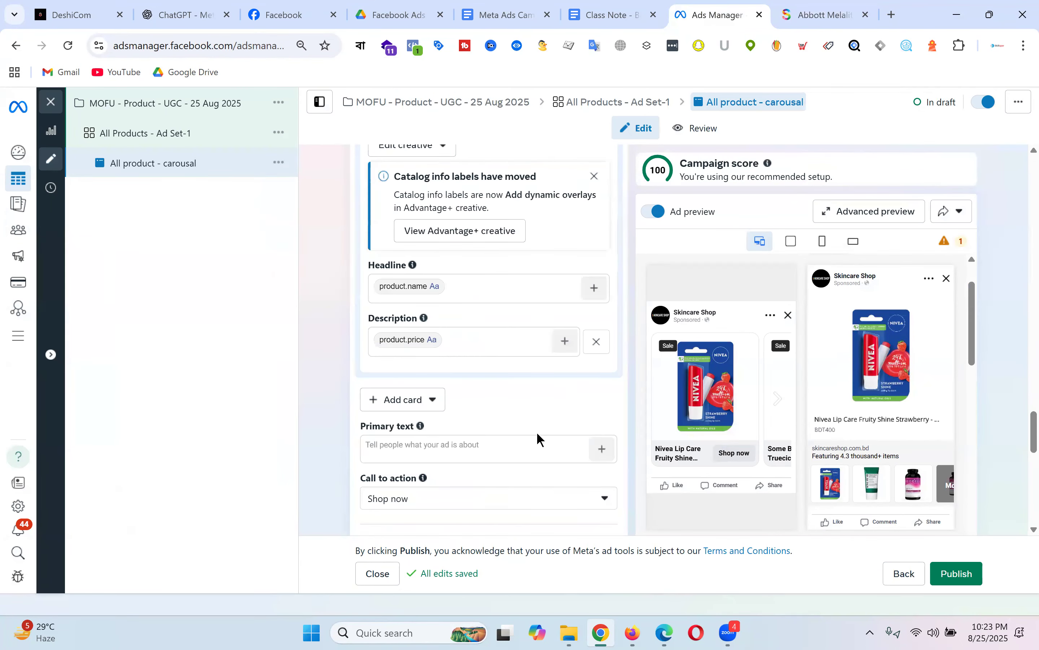
{"action": "scroll", "coordinate": [535, 428], "scroll_direction": "down", "scroll_amount": 4}
{"action": "left_click", "coordinate": [467, 300]}
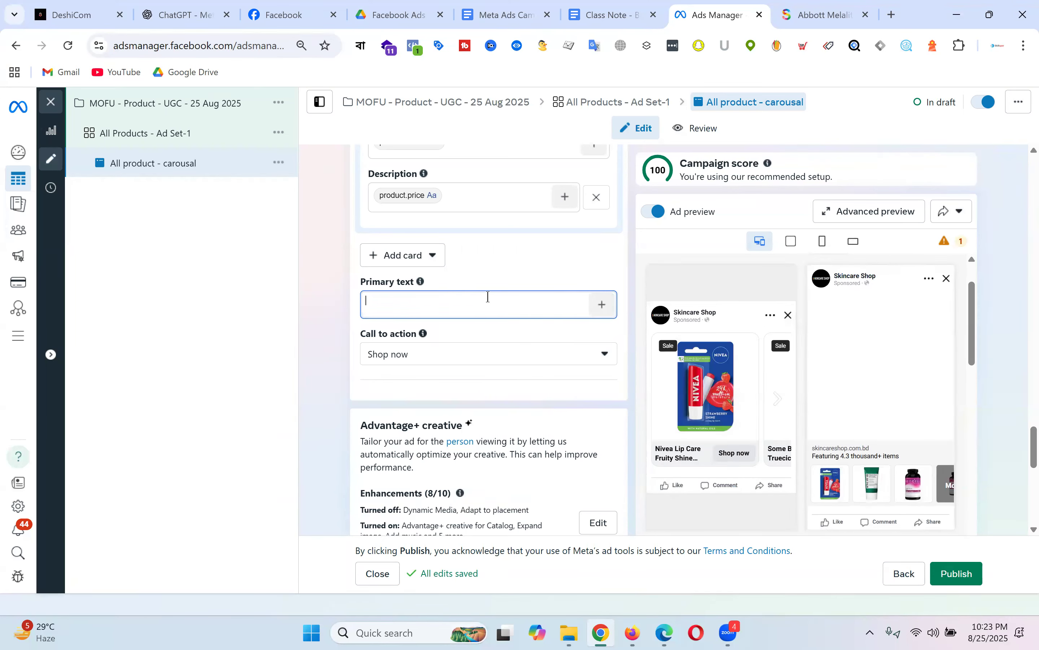
{"action": "scroll", "coordinate": [481, 299], "scroll_direction": "up", "scroll_amount": 5}
{"action": "scroll", "coordinate": [487, 296], "scroll_direction": "up", "scroll_amount": 15}
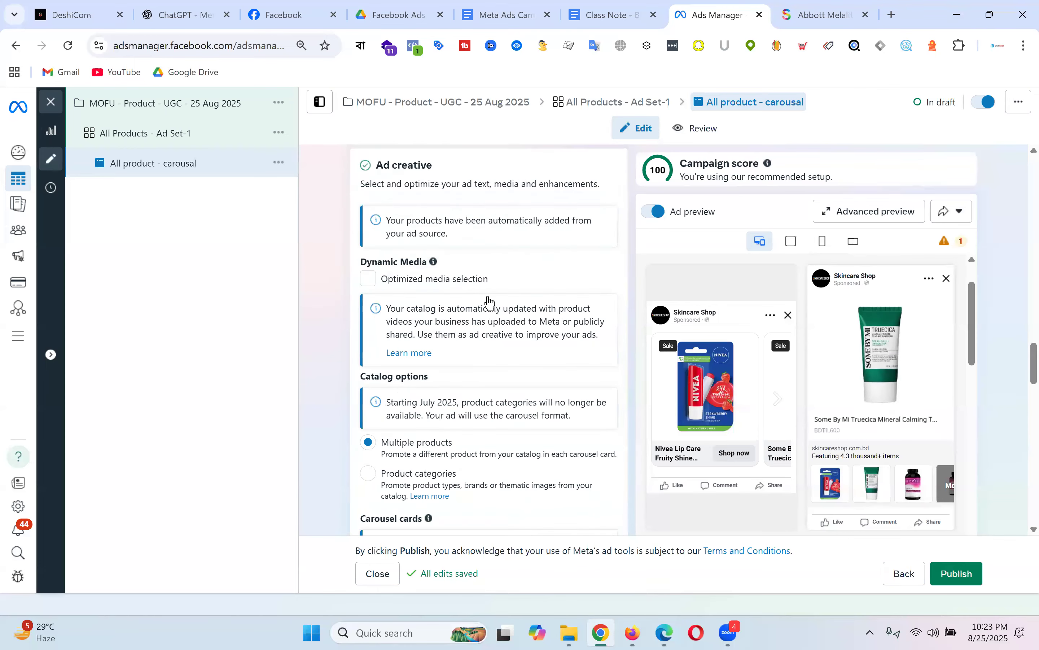
{"action": "scroll", "coordinate": [488, 297], "scroll_direction": "up", "scroll_amount": 10}
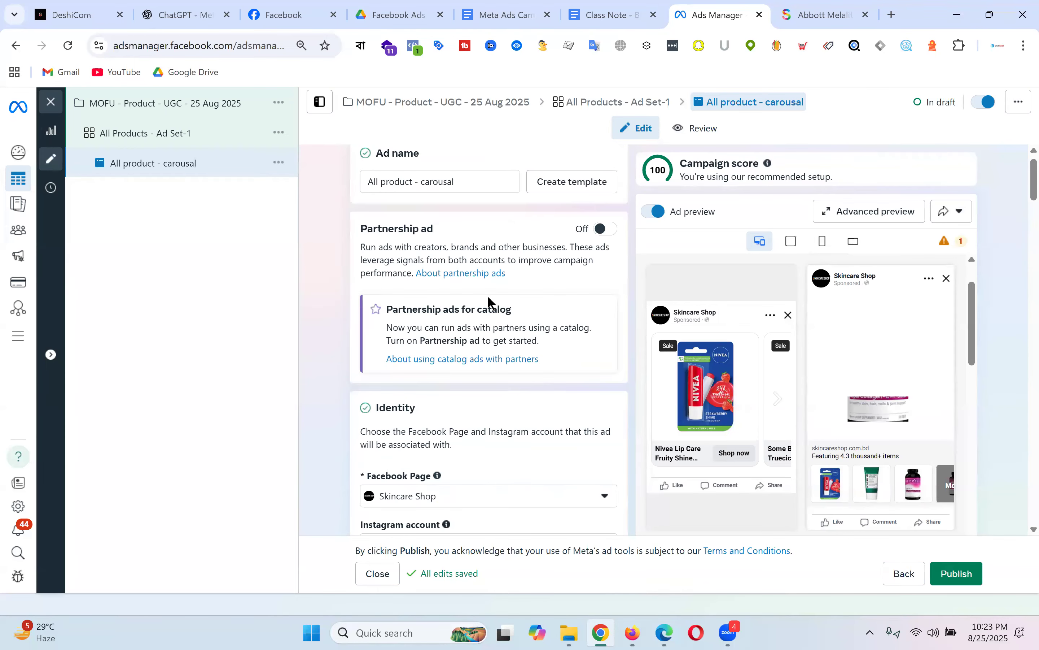
{"action": "scroll", "coordinate": [487, 296], "scroll_direction": "down", "scroll_amount": 5}
{"action": "scroll", "coordinate": [490, 285], "scroll_direction": "down", "scroll_amount": 1}
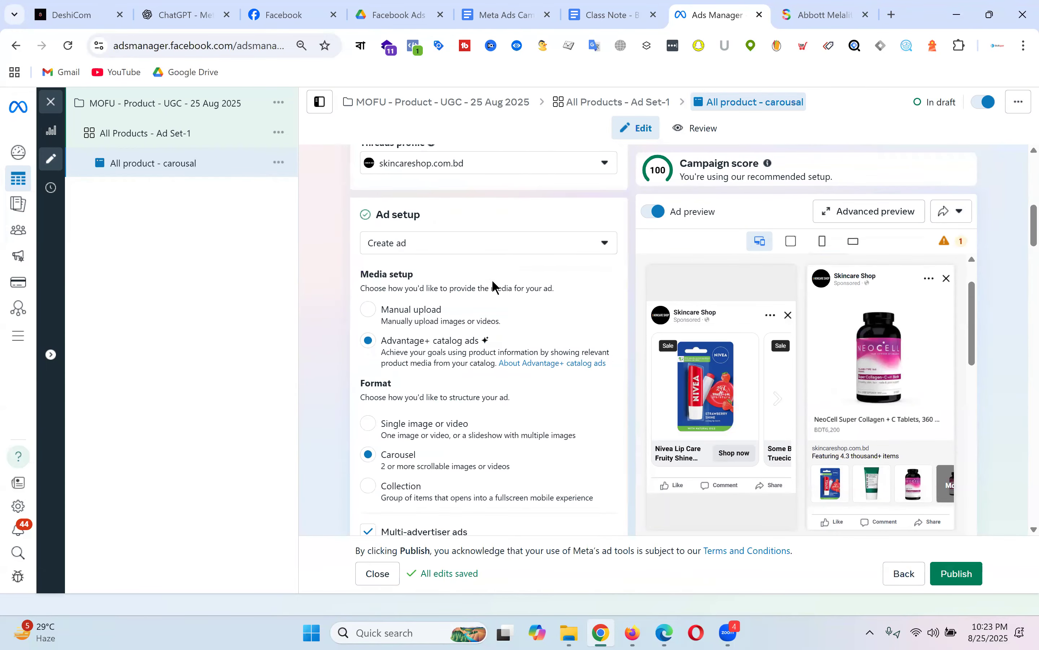
{"action": "scroll", "coordinate": [493, 286], "scroll_direction": "down", "scroll_amount": 6}
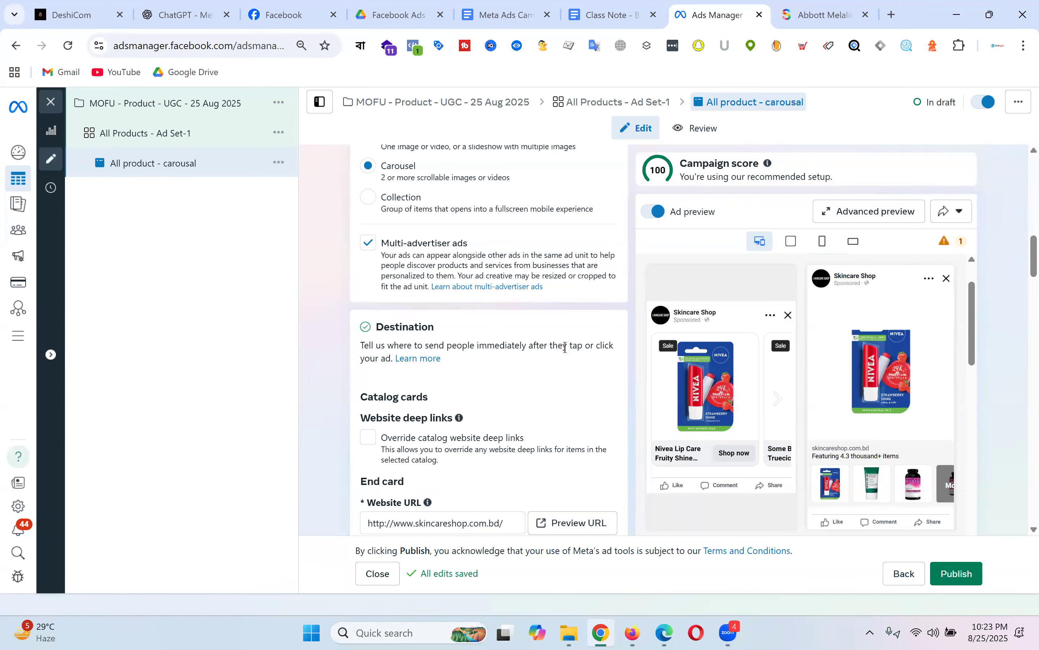
{"action": "scroll", "coordinate": [565, 348], "scroll_direction": "down", "scroll_amount": 7}
{"action": "scroll", "coordinate": [553, 336], "scroll_direction": "down", "scroll_amount": 4}
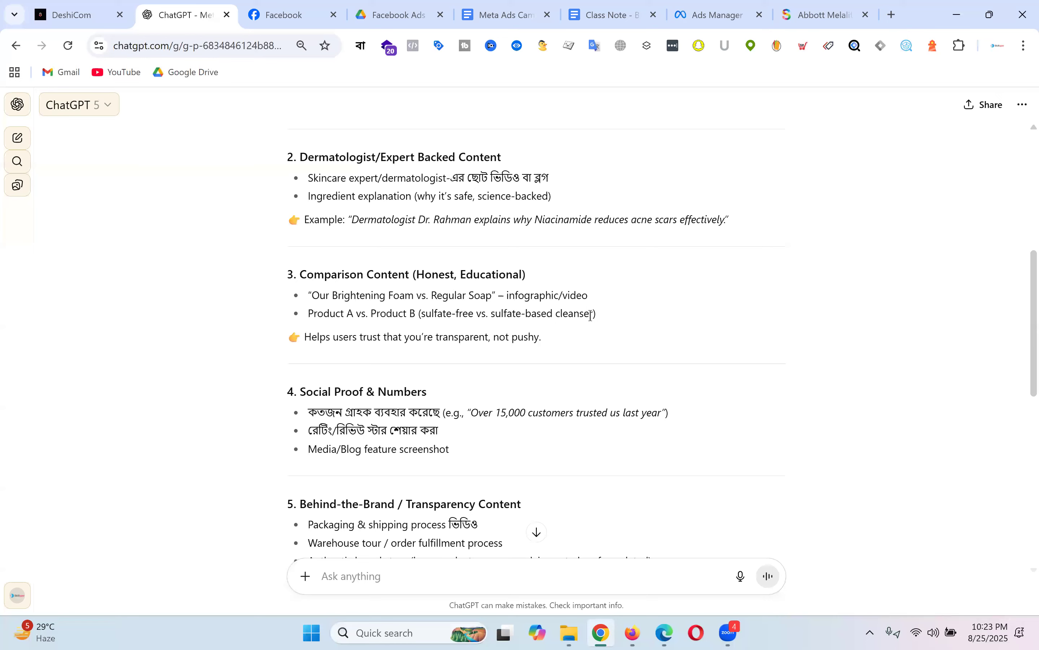
Step: Read ChatGPT's MOFU content ideas, from social proof to the key formula, and glance at the Skincare Shop product page
{"action": "scroll", "coordinate": [590, 315], "scroll_direction": "down", "scroll_amount": 2}
{"action": "left_click_drag", "start_coordinate": [497, 264], "coordinate": [663, 265]}
{"action": "left_click", "coordinate": [580, 264]}
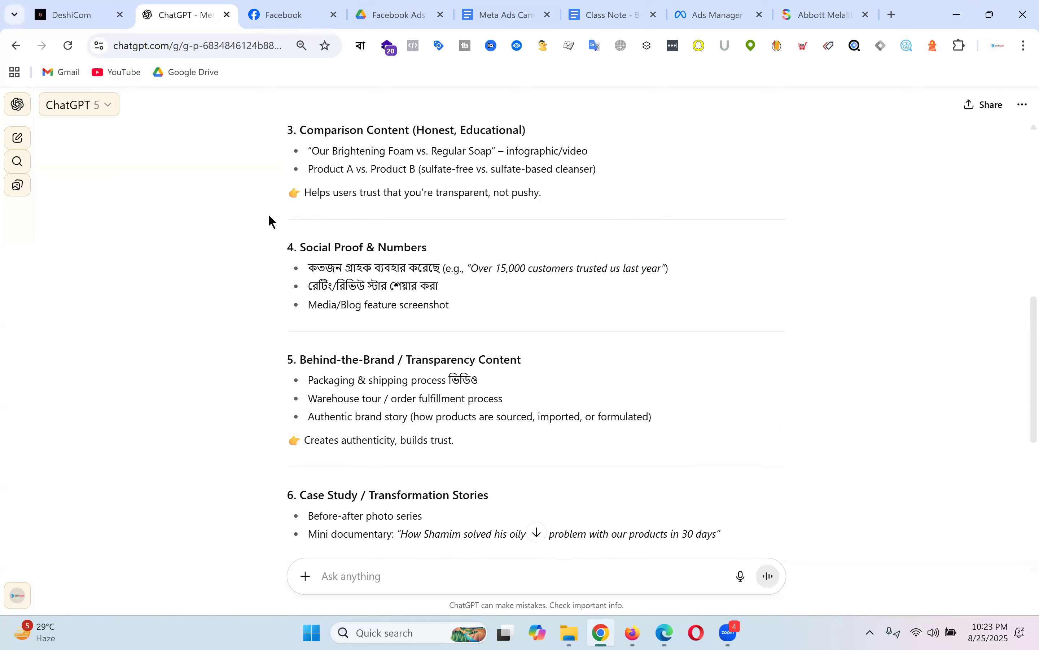
{"action": "scroll", "coordinate": [389, 580], "scroll_direction": "down", "scroll_amount": 5}
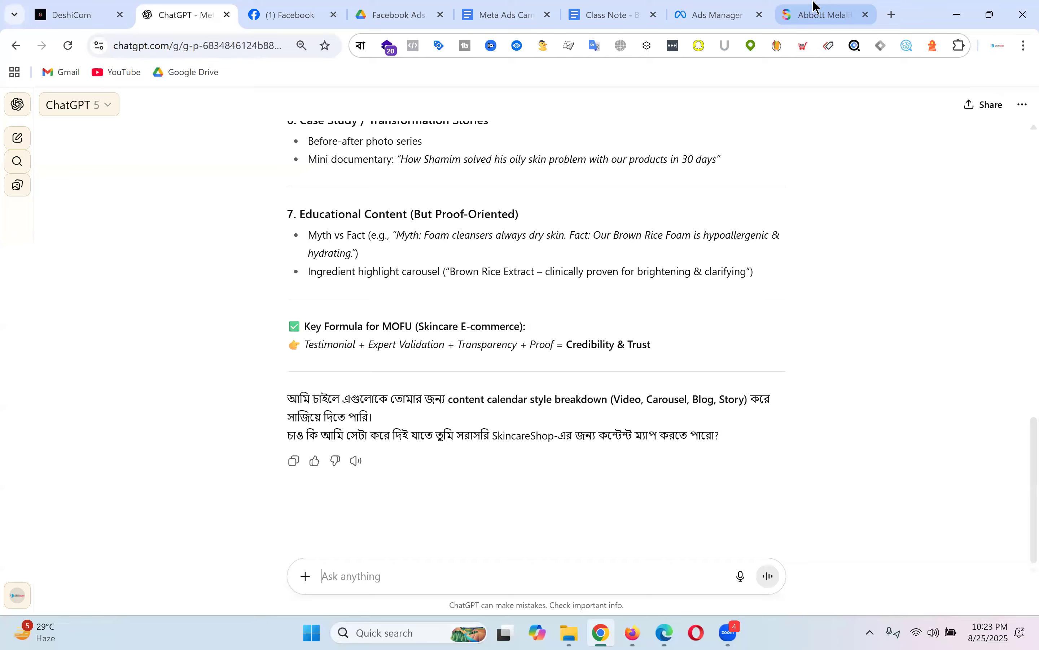
{"action": "left_click", "coordinate": [815, 13]}
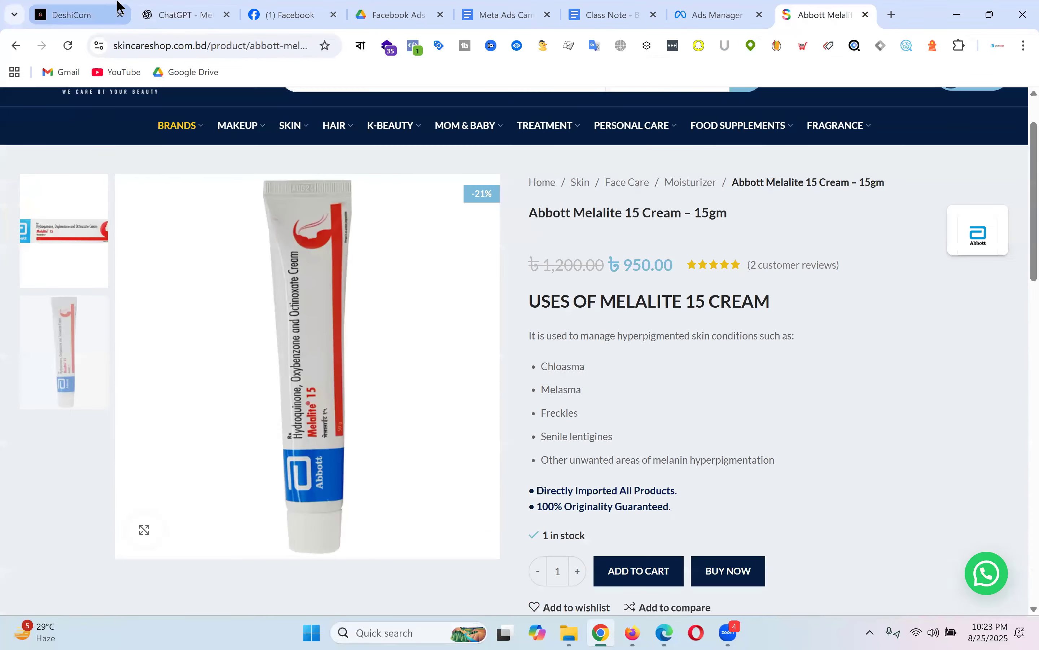
Step: In Ads Manager, enter the placeholder "sajkdsdhfsdhfkjdshfkjsdhkshdf" as the carousel ad's primary text and select it
{"action": "left_click", "coordinate": [706, 12]}
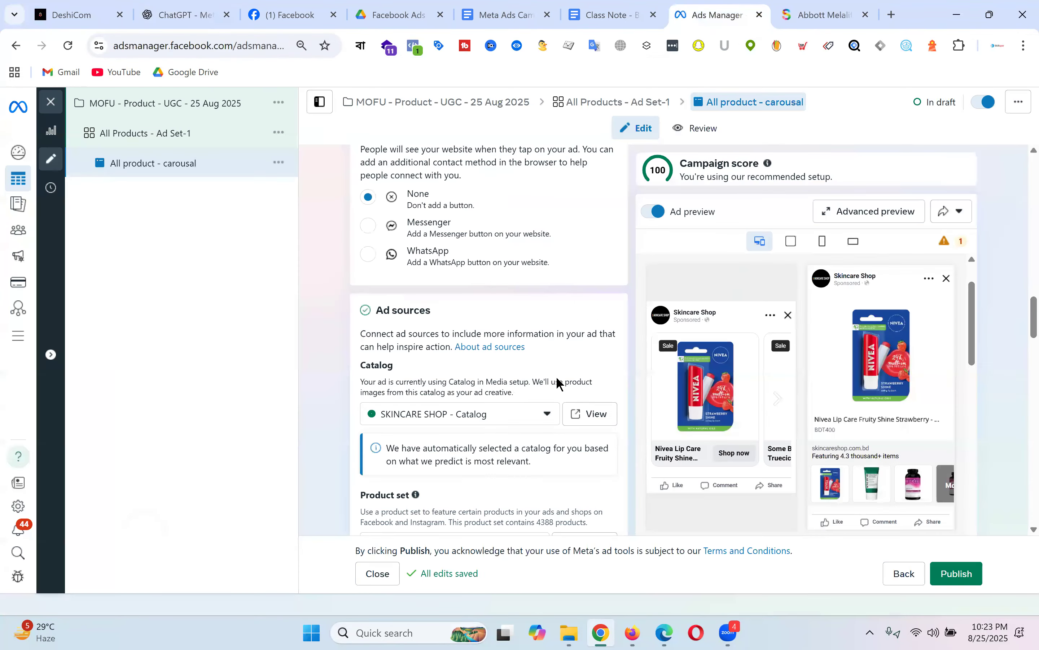
{"action": "scroll", "coordinate": [529, 283], "scroll_direction": "down", "scroll_amount": 5}
{"action": "scroll", "coordinate": [511, 337], "scroll_direction": "down", "scroll_amount": 10}
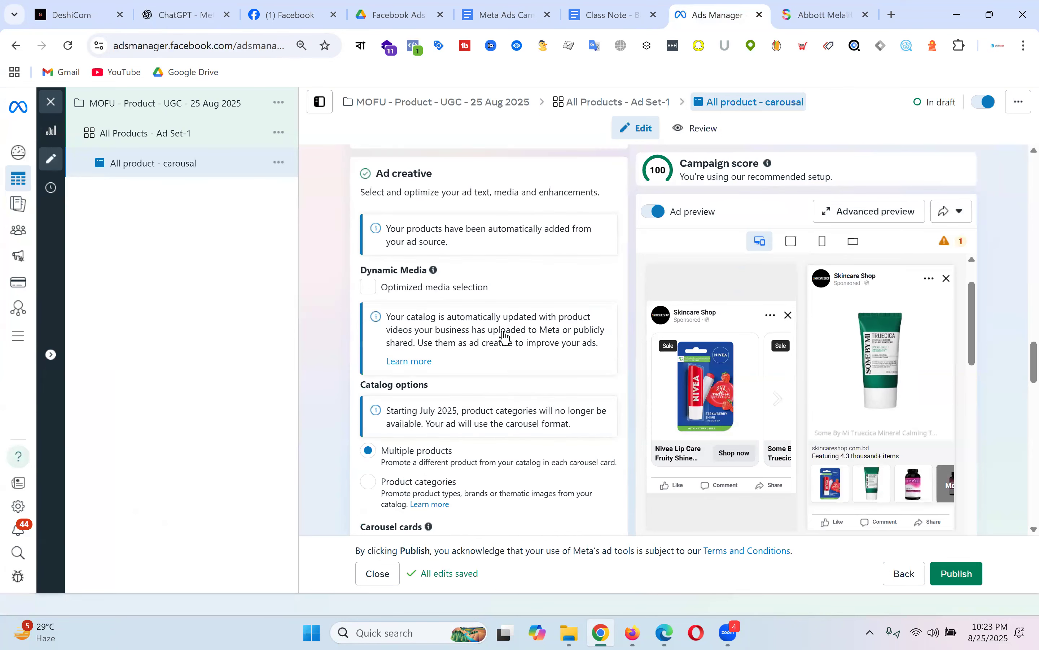
{"action": "scroll", "coordinate": [514, 343], "scroll_direction": "down", "scroll_amount": 5}
{"action": "left_click", "coordinate": [425, 382]}
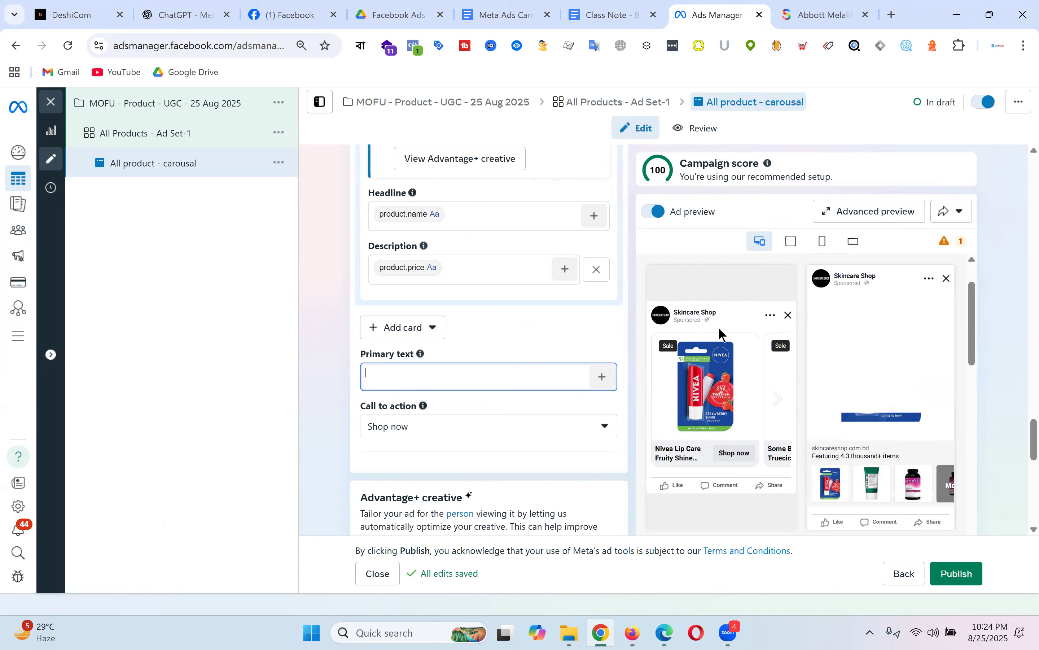
{"action": "type", "text": "sajkdsdhfsdhfkjdshfkjsdhkshdf"}
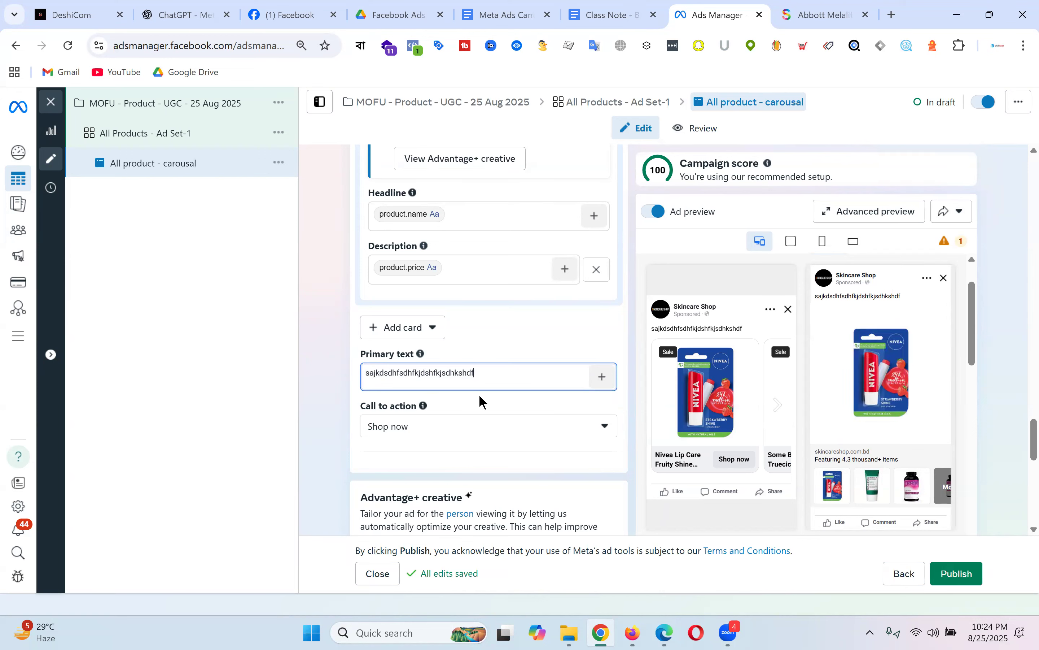
{"action": "double_click", "coordinate": [366, 377]}
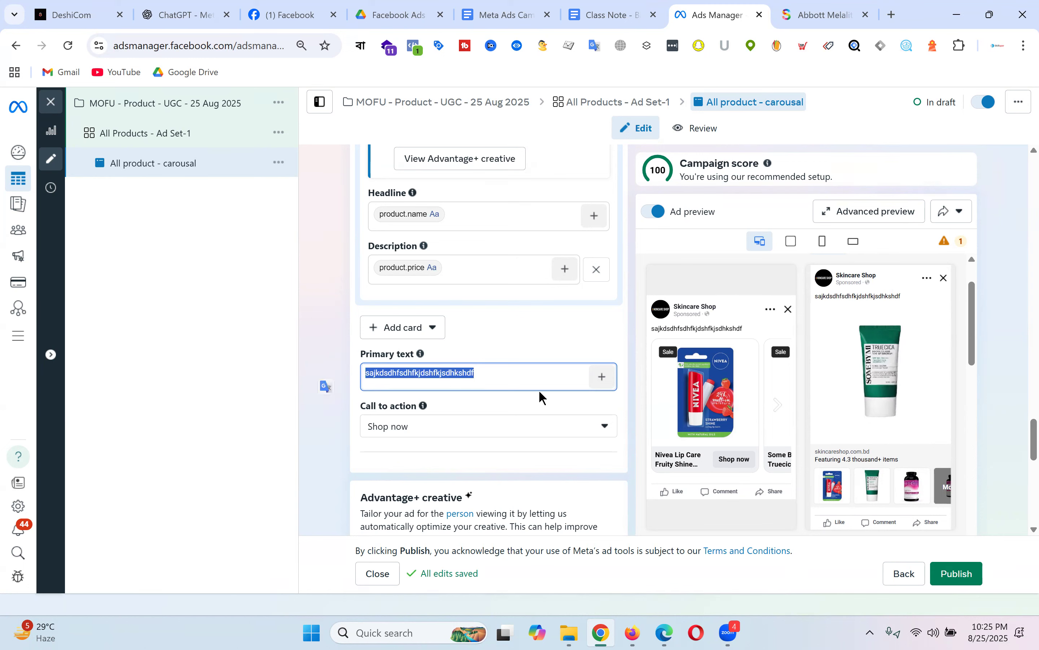
{"action": "left_click", "coordinate": [482, 370]}
{"action": "double_click", "coordinate": [386, 376]}
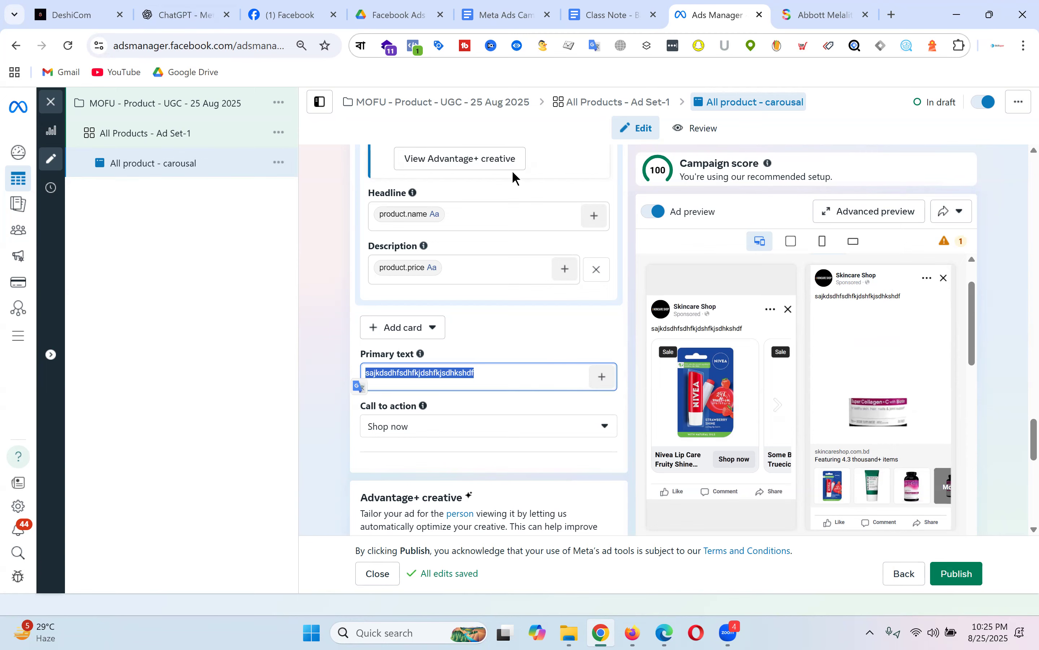
{"action": "left_click", "coordinate": [823, 13]}
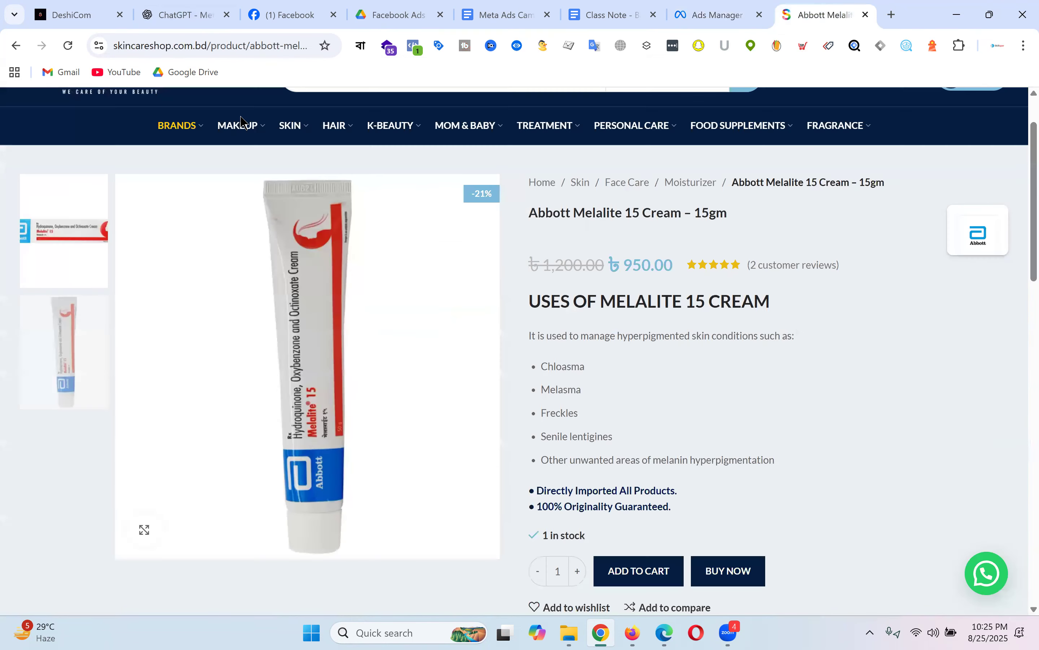
{"action": "mouse_move", "coordinate": [145, 125]}
{"action": "scroll", "coordinate": [145, 125], "scroll_direction": "up", "scroll_amount": 2}
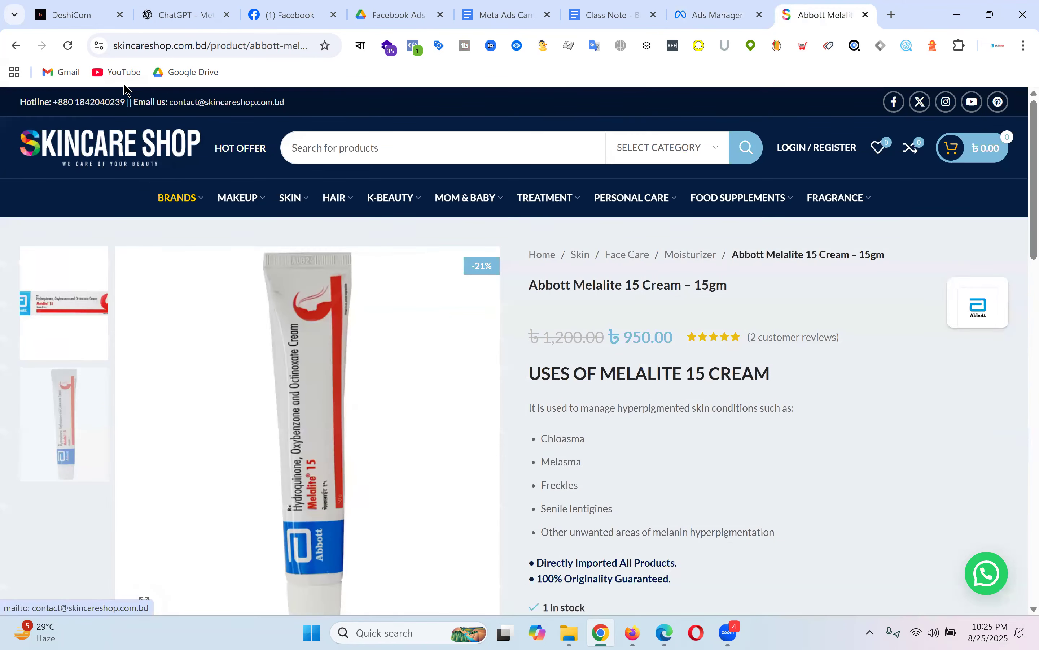
{"action": "left_click_drag", "start_coordinate": [115, 45], "coordinate": [244, 45]}
{"action": "key", "text": "ctrl+c"}
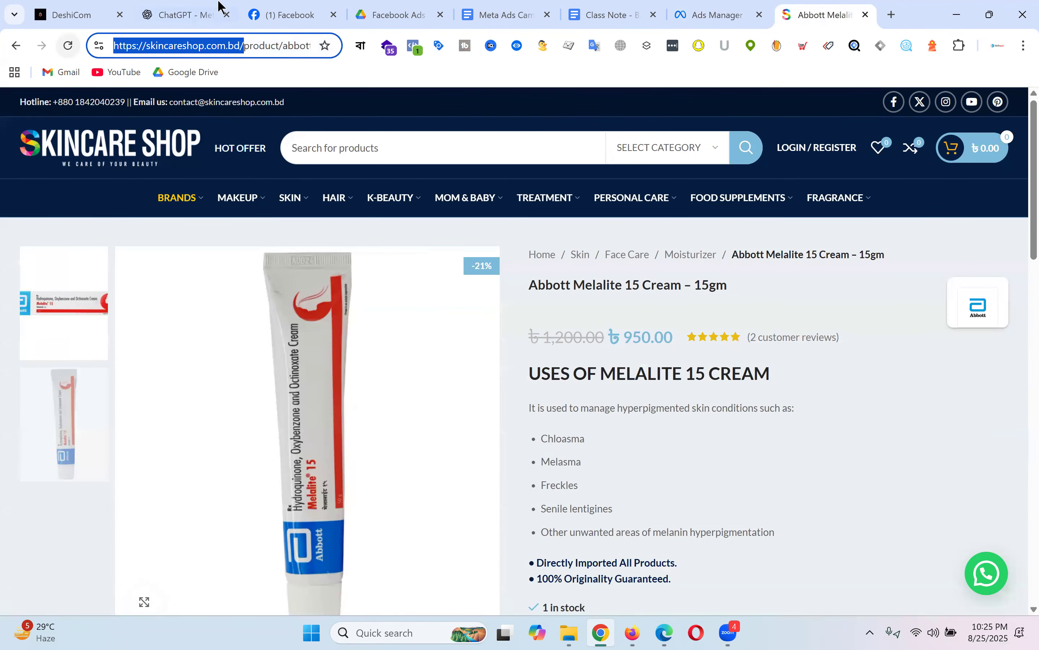
{"action": "left_click", "coordinate": [185, 7]}
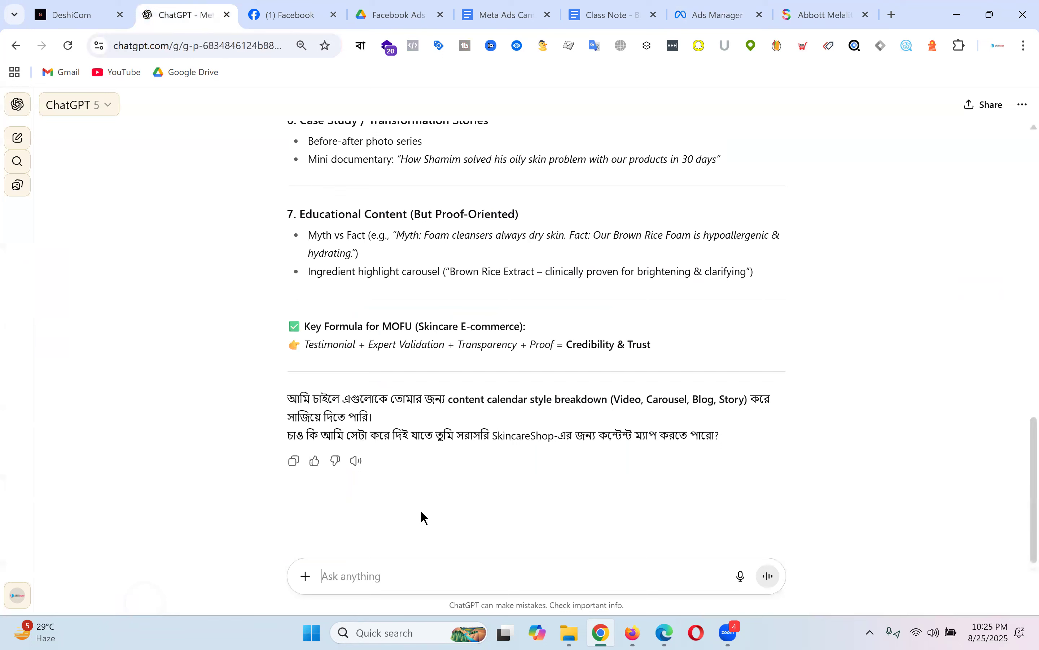
{"action": "type", "text": "Funnel Sta"}
{"action": "key", "text": "BackSpace"}
{"action": "key", "text": "BackSpace"}
{"action": "key", "text": "BackSpace"}
{"action": "key", "text": "BackSpace"}
{"action": "key", "text": "BackSpace"}
{"action": "key", "text": "BackSpace"}
{"action": "key", "text": "BackSpace"}
{"action": "key", "text": "BackSpace"}
{"action": "key", "text": "BackSpace"}
{"action": "key", "text": "BackSpace"}
{"action": "type", "text": "website URL:"}
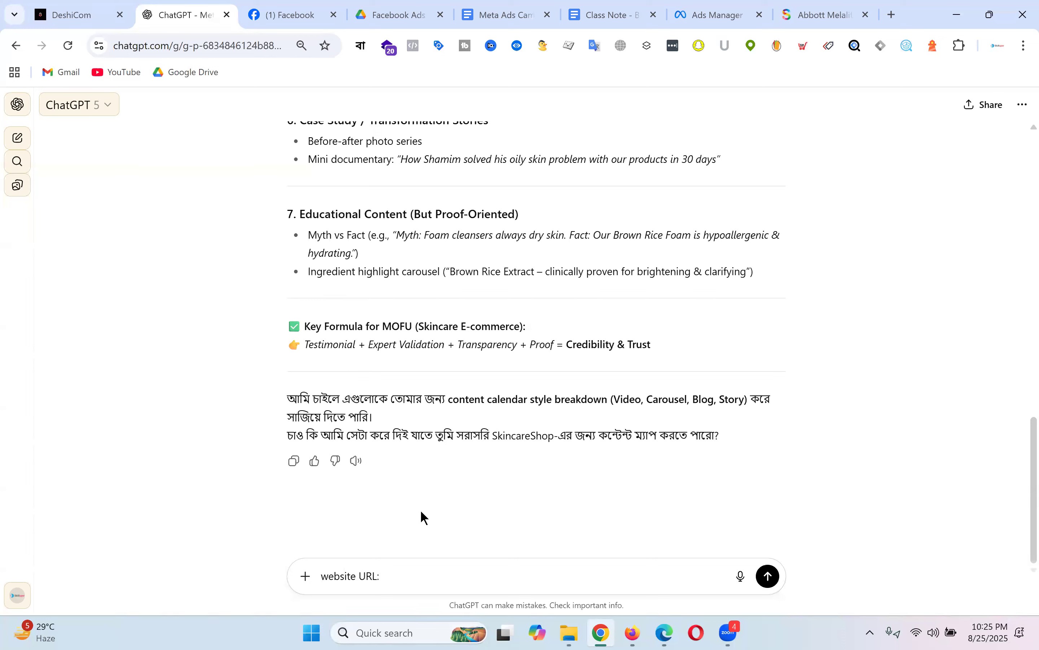
{"action": "key", "text": "ctrl+v"}
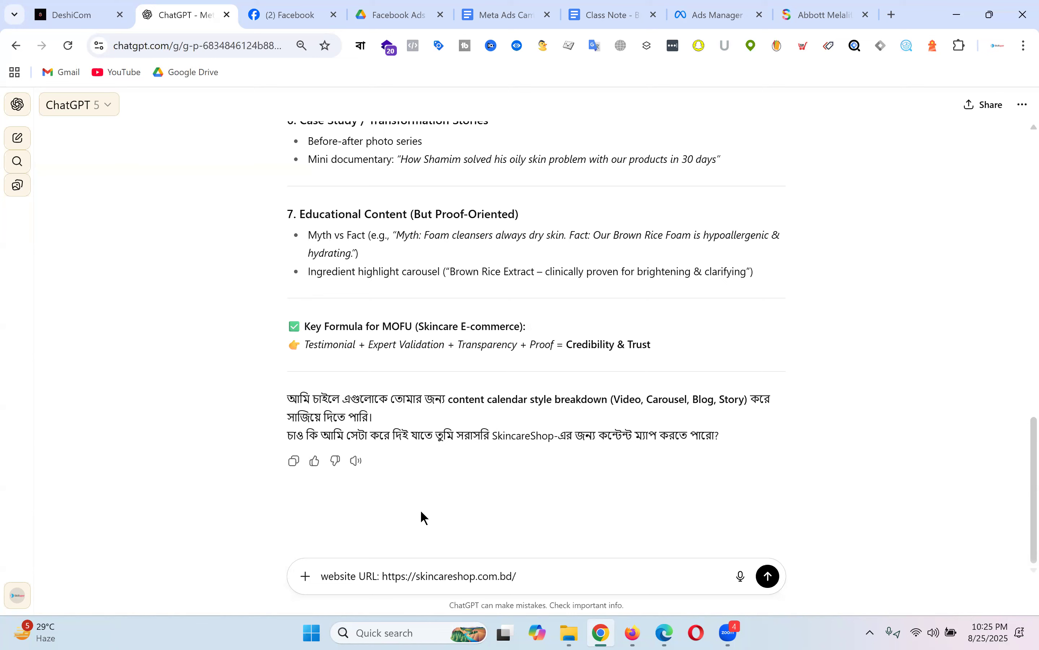
Step: Add a second prompt line reading "Funnel Stage: MOFU"
{"action": "key", "text": "shift+Return"}
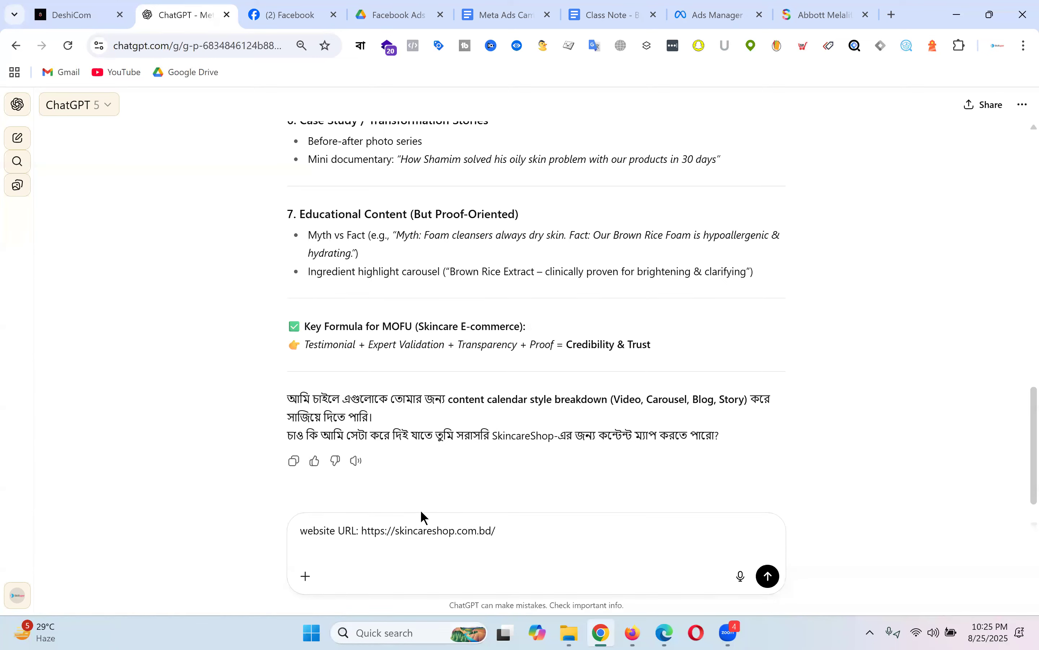
{"action": "type", "text": "Funnel Stage: BOFU"}
{"action": "key", "text": "shift+Return"}
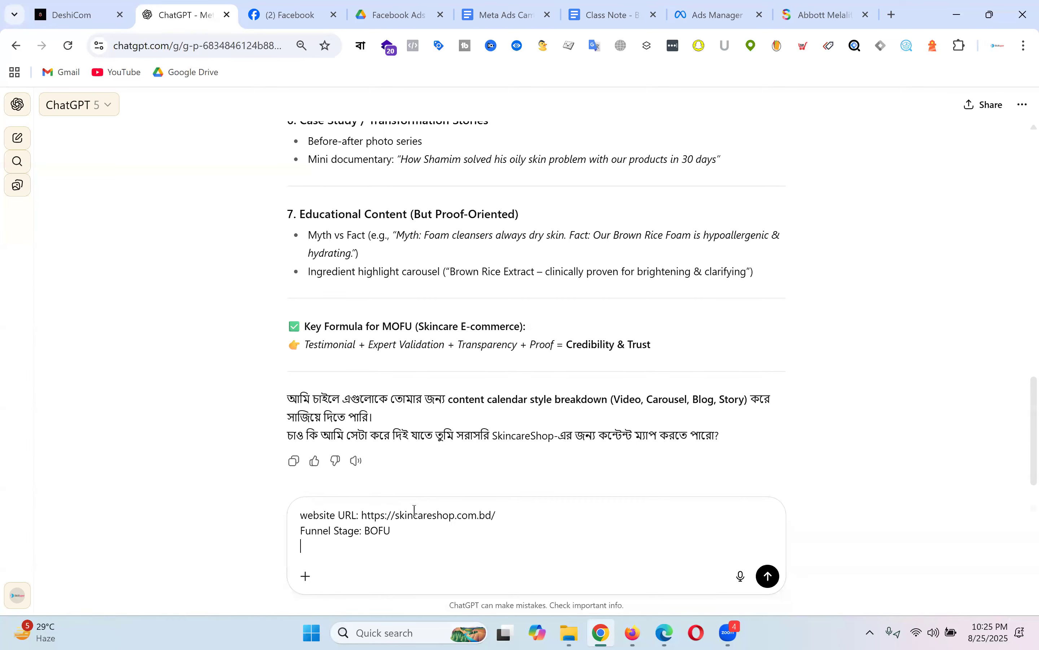
{"action": "key", "text": "BackSpace"}
{"action": "key", "text": "BackSpace"}
{"action": "key", "text": "BackSpace"}
{"action": "key", "text": "BackSpace"}
{"action": "key", "text": "BackSpace"}
{"action": "type", "text": "MOFU"}
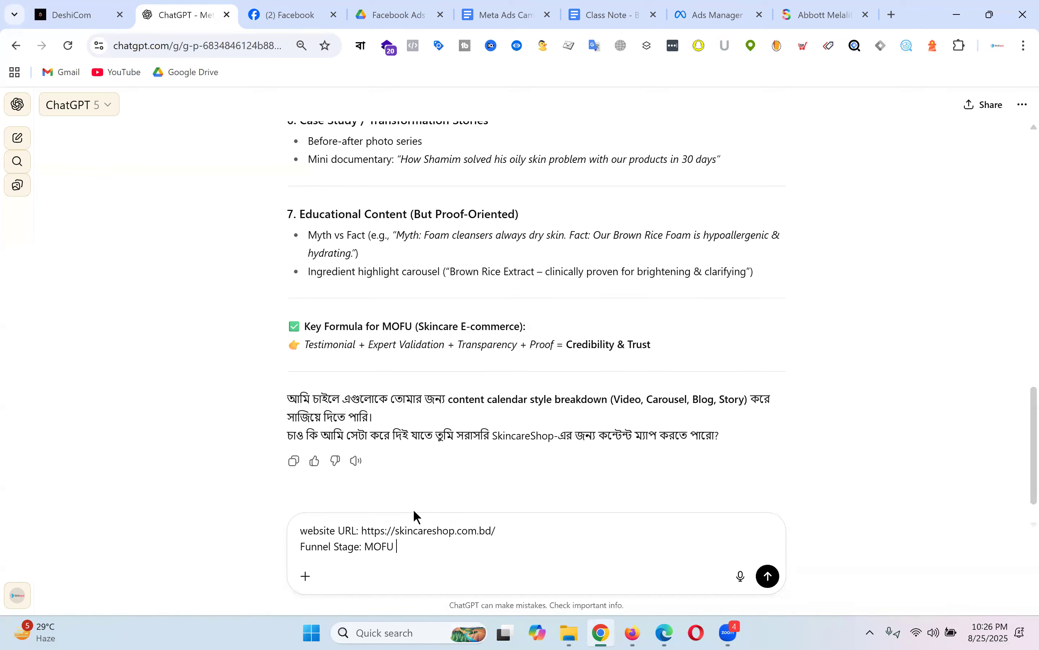
Step: Add the request "write facebook ads primary text" on a new line of the prompt
{"action": "key", "text": "shift+Return"}
{"action": "type", "text": "write "}
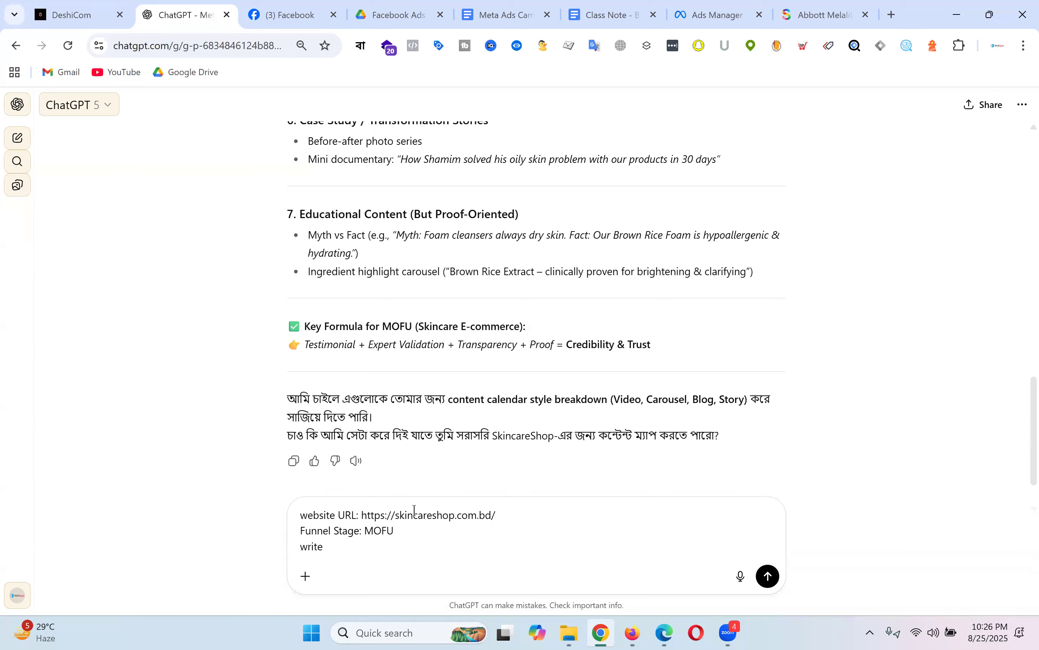
{"action": "type", "text": "facebook ads primary text "}
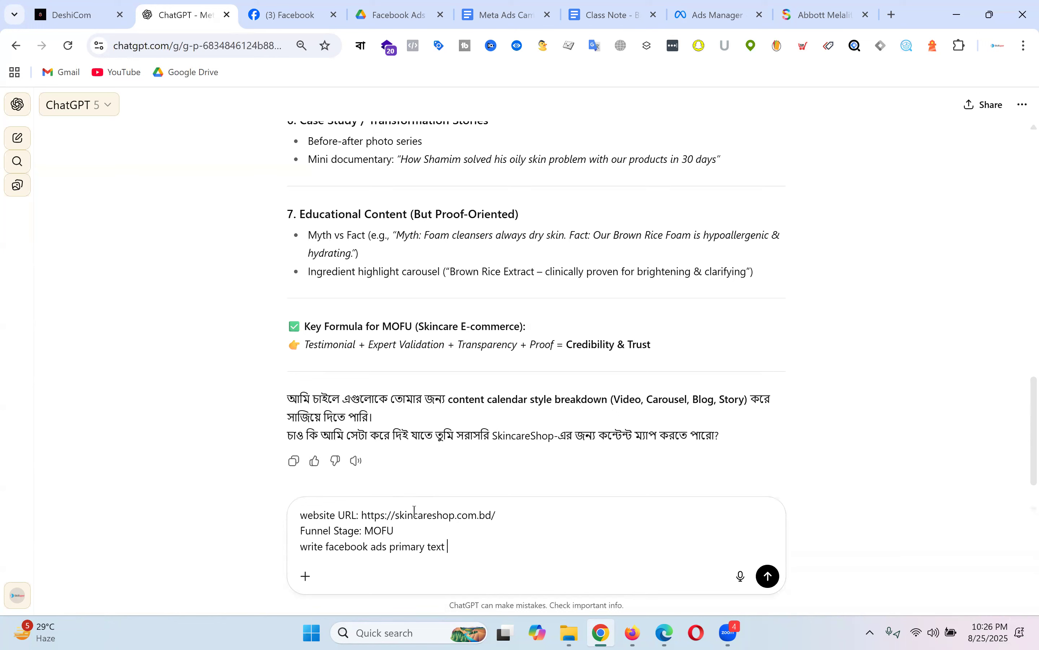
Step: Insert the line "Ad type: Carousal" below the funnel stage line in the prompt
{"action": "type", "text": "for"}
{"action": "left_click", "coordinate": [412, 531]}
{"action": "key", "text": "shift+Return"}
{"action": "type", "text": "Ad type"}
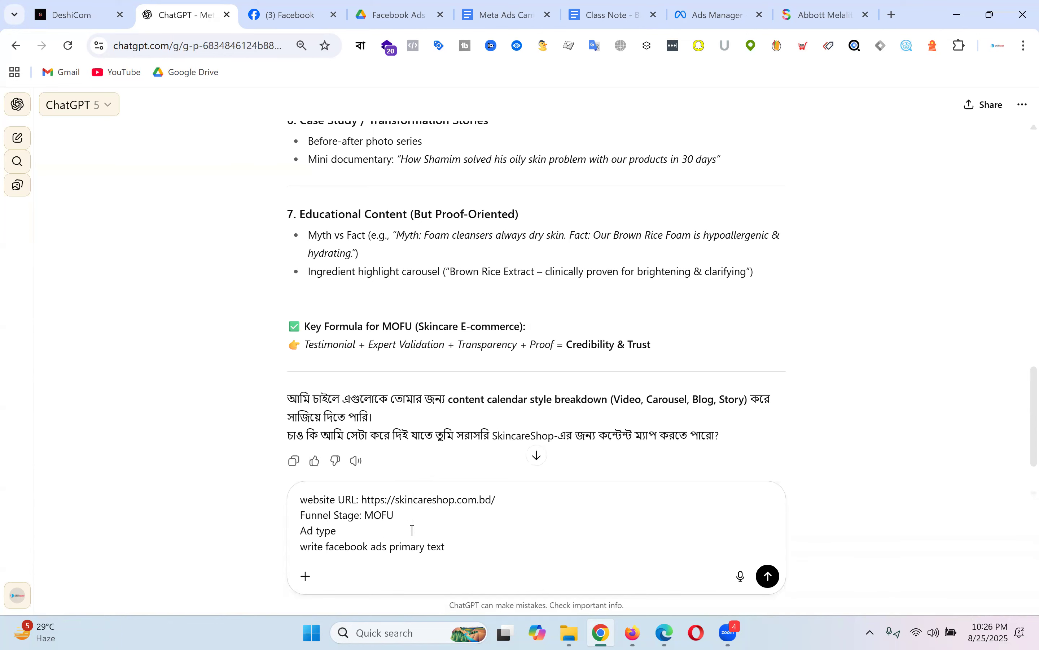
{"action": "type", "text": ": Carousal"}
Step: Separate the writing request from the ad details with blank lines and submit the prompt
{"action": "left_click", "coordinate": [389, 531]}
{"action": "key", "text": "shift+Return"}
{"action": "key", "text": "shift+Return"}
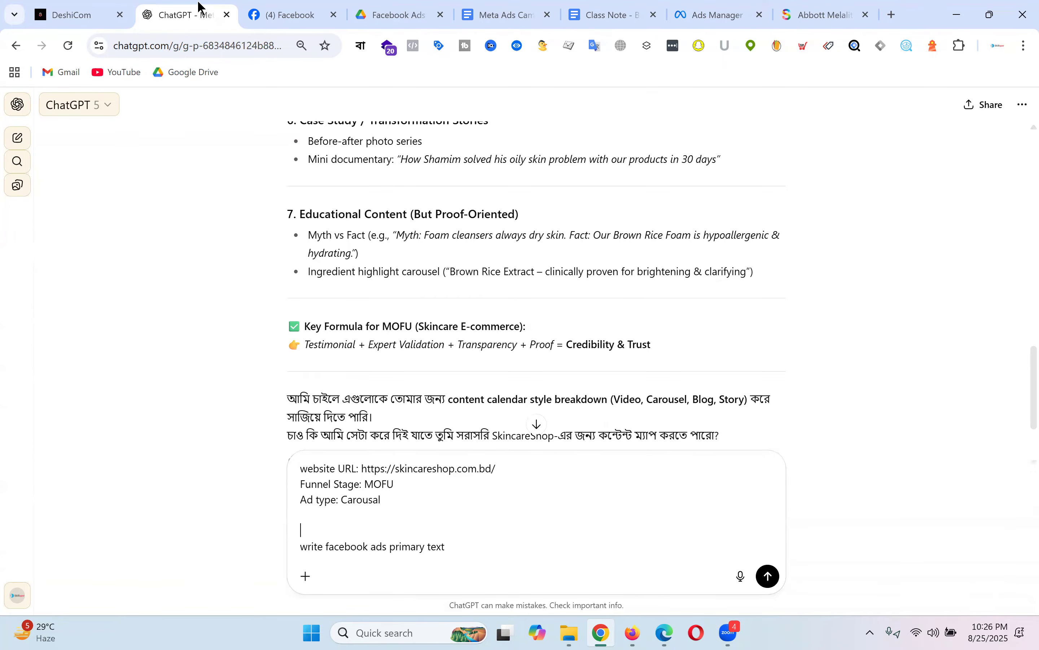
{"action": "scroll", "coordinate": [635, 266], "scroll_direction": "up", "scroll_amount": 5}
{"action": "scroll", "coordinate": [719, 255], "scroll_direction": "down", "scroll_amount": 9}
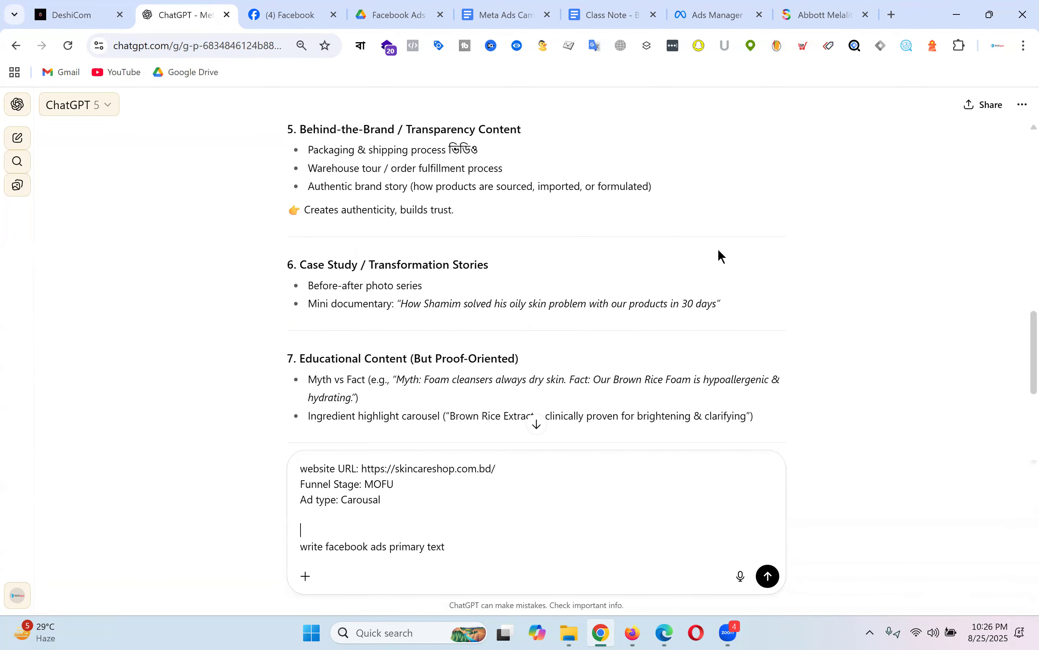
{"action": "left_click", "coordinate": [484, 551]}
{"action": "key", "text": "Return"}
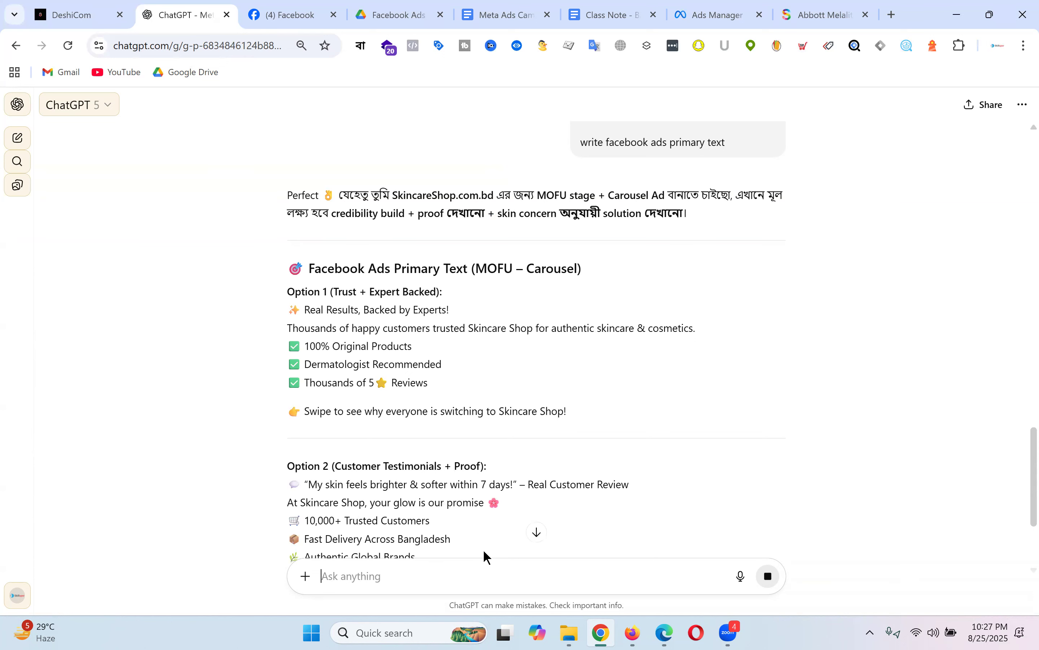
Step: Read the generated primary text options, examining the customer and delivery claims in the testimonial-based Option 2
{"action": "scroll", "coordinate": [494, 494], "scroll_direction": "down", "scroll_amount": 3}
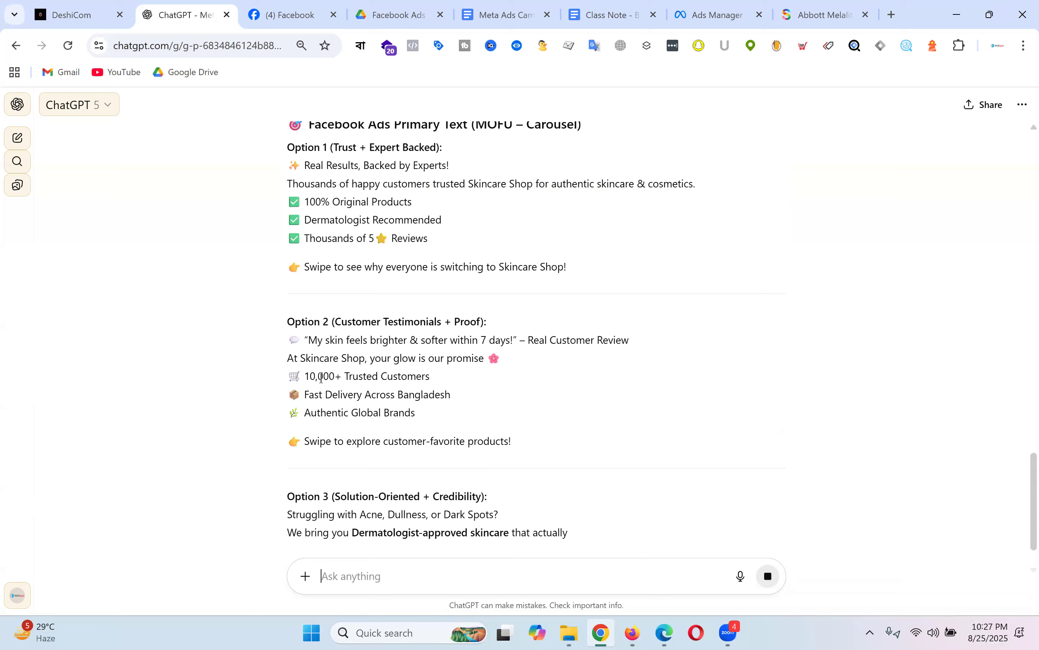
{"action": "left_click_drag", "start_coordinate": [309, 376], "coordinate": [422, 376]}
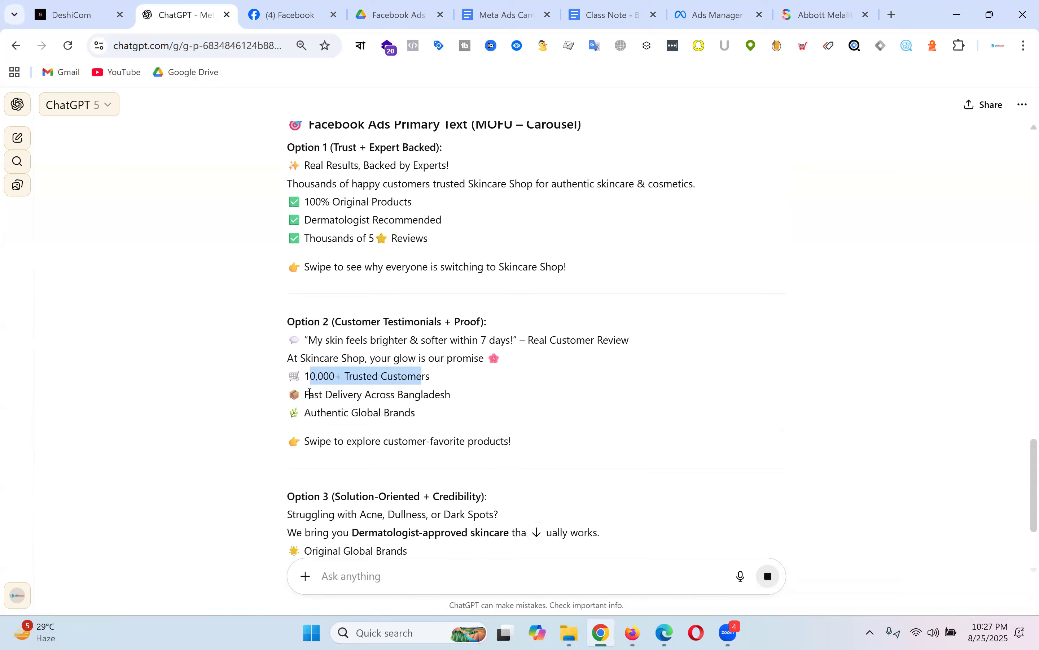
{"action": "left_click_drag", "start_coordinate": [309, 393], "coordinate": [427, 398]}
{"action": "left_click", "coordinate": [535, 411]}
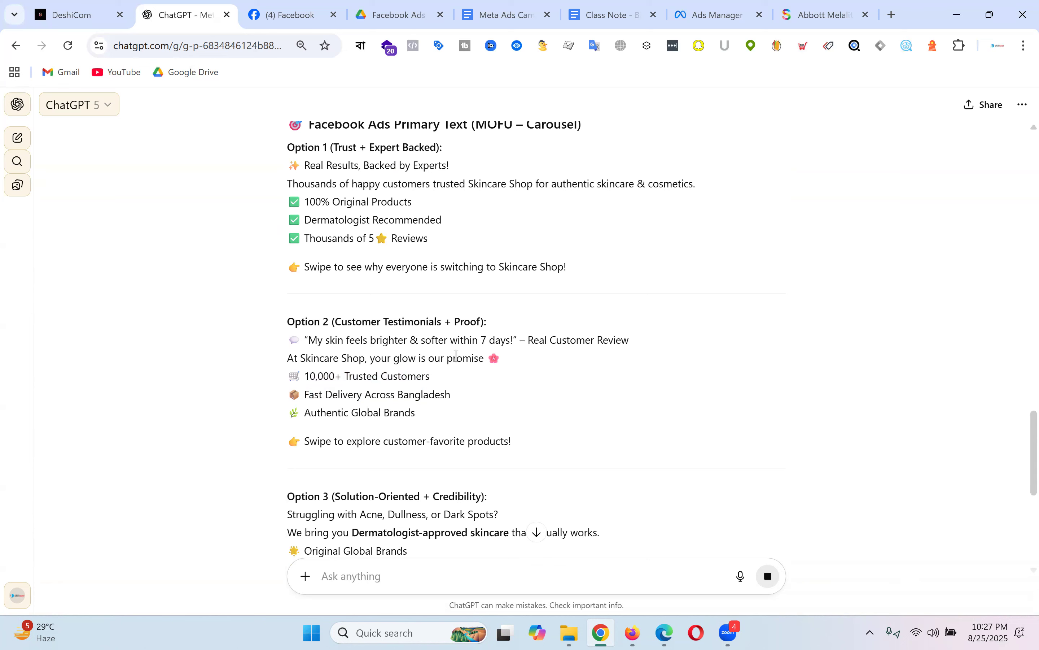
Step: Copy the Option 2 text from the customer review quote through "Authentic Global Brands"
{"action": "left_click_drag", "start_coordinate": [287, 358], "coordinate": [486, 358]}
{"action": "left_click", "coordinate": [307, 375]}
{"action": "left_click_drag", "start_coordinate": [307, 375], "coordinate": [476, 413]}
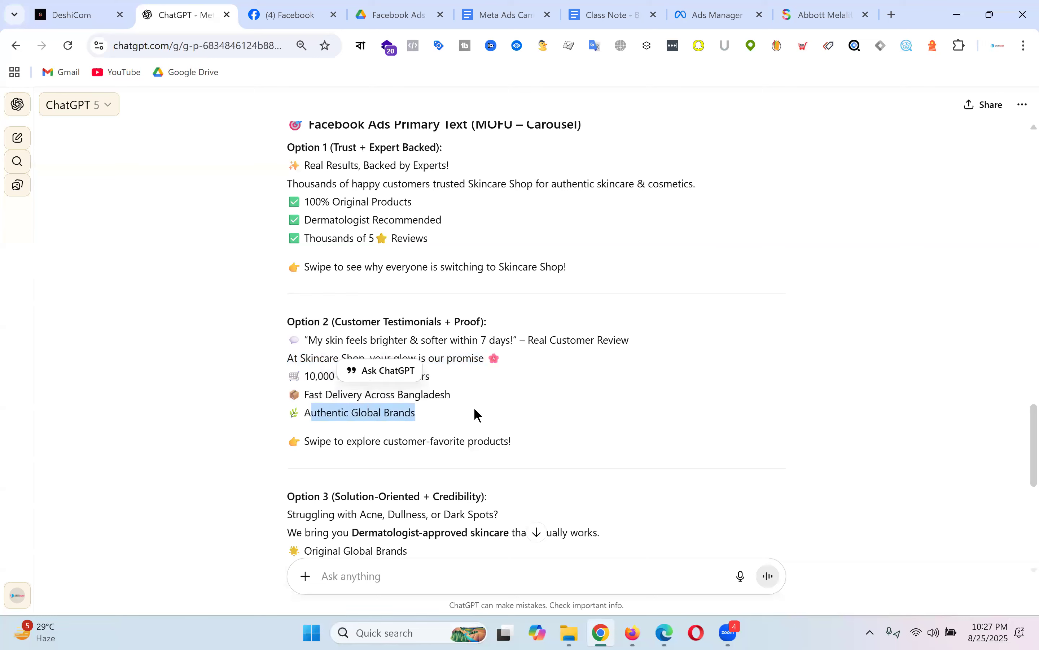
{"action": "left_click", "coordinate": [429, 421]}
{"action": "left_click_drag", "start_coordinate": [309, 339], "coordinate": [463, 408]}
{"action": "key", "text": "ctrl+c"}
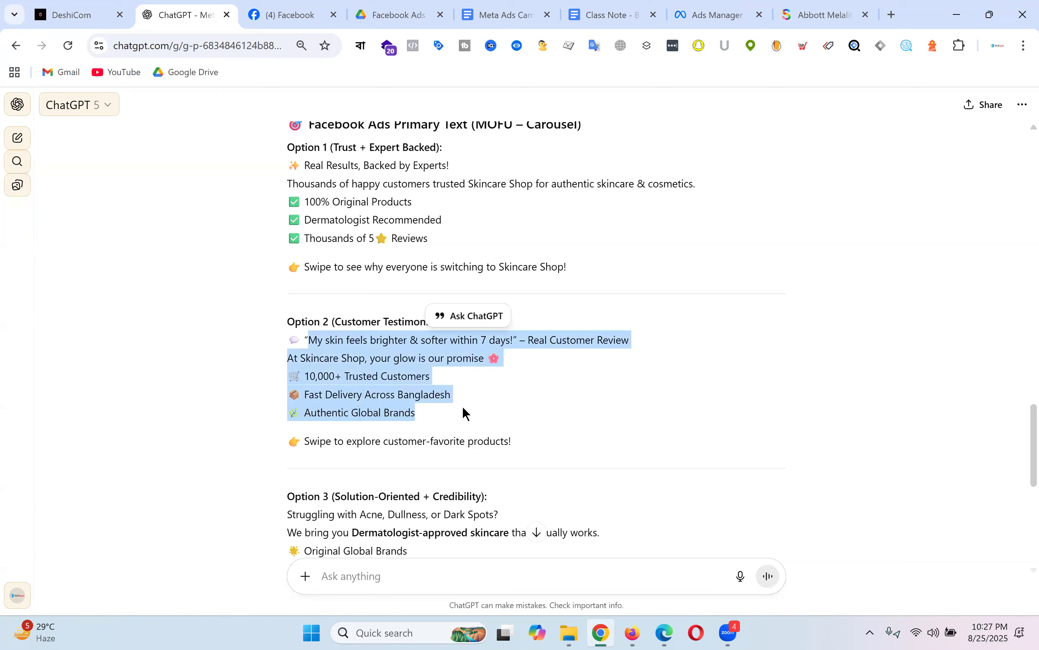
Step: Switch to the Class Note - Batch-19 (Meta Ads) document and paste the copied ad text on new lines above the Class-18 homework heading
{"action": "left_click", "coordinate": [399, 12]}
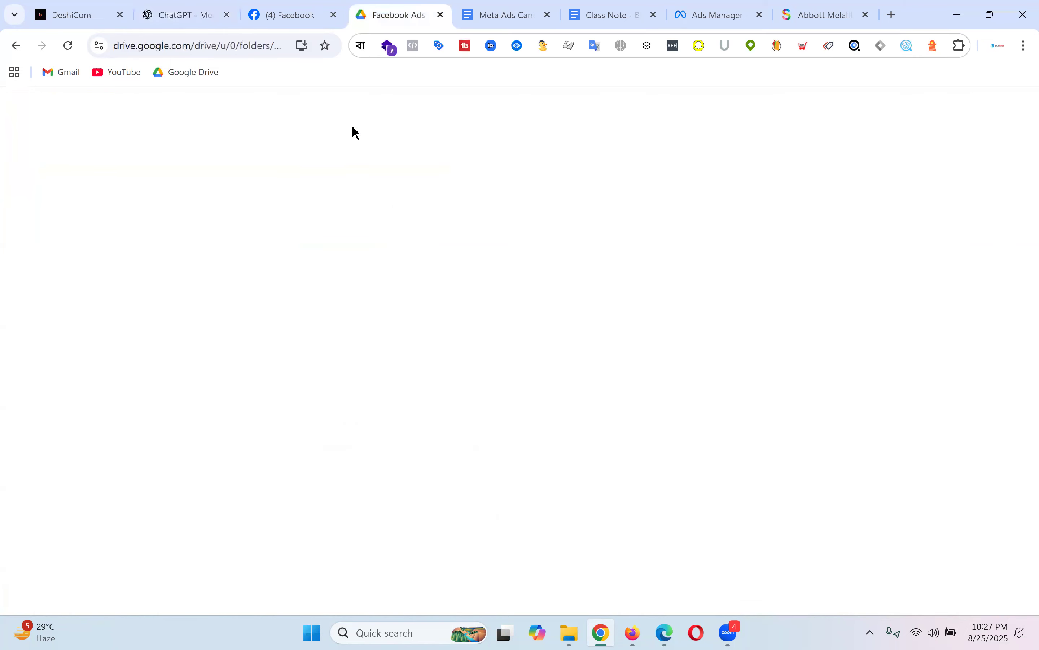
{"action": "left_click", "coordinate": [300, 108]}
{"action": "key", "text": "ctrl+a"}
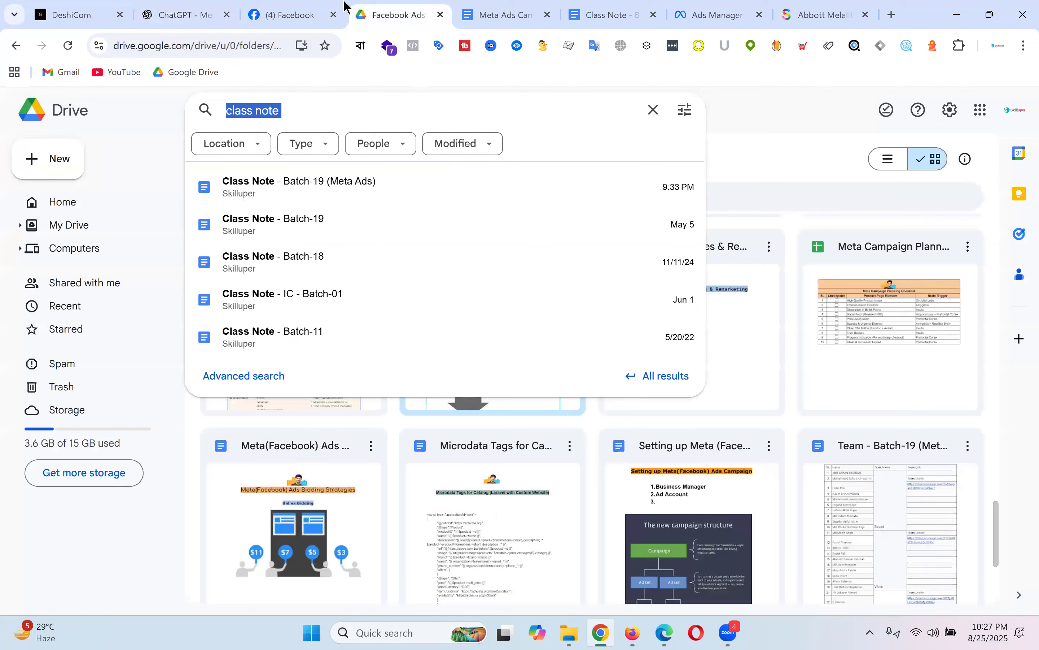
{"action": "left_click", "coordinate": [532, 11]}
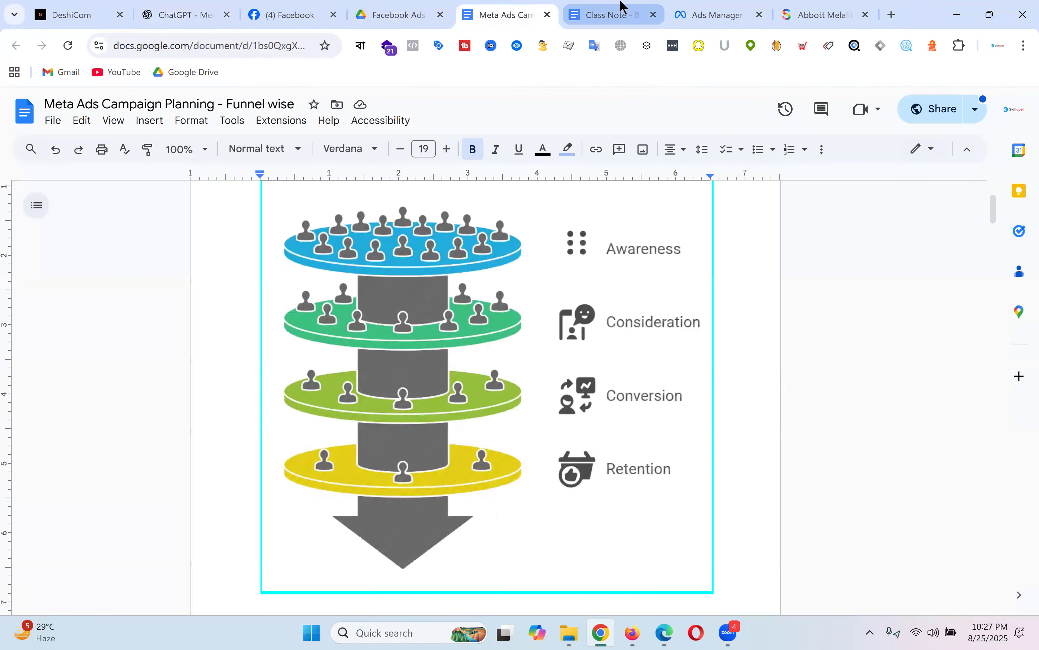
{"action": "left_click", "coordinate": [622, 9]}
{"action": "left_click", "coordinate": [329, 291]}
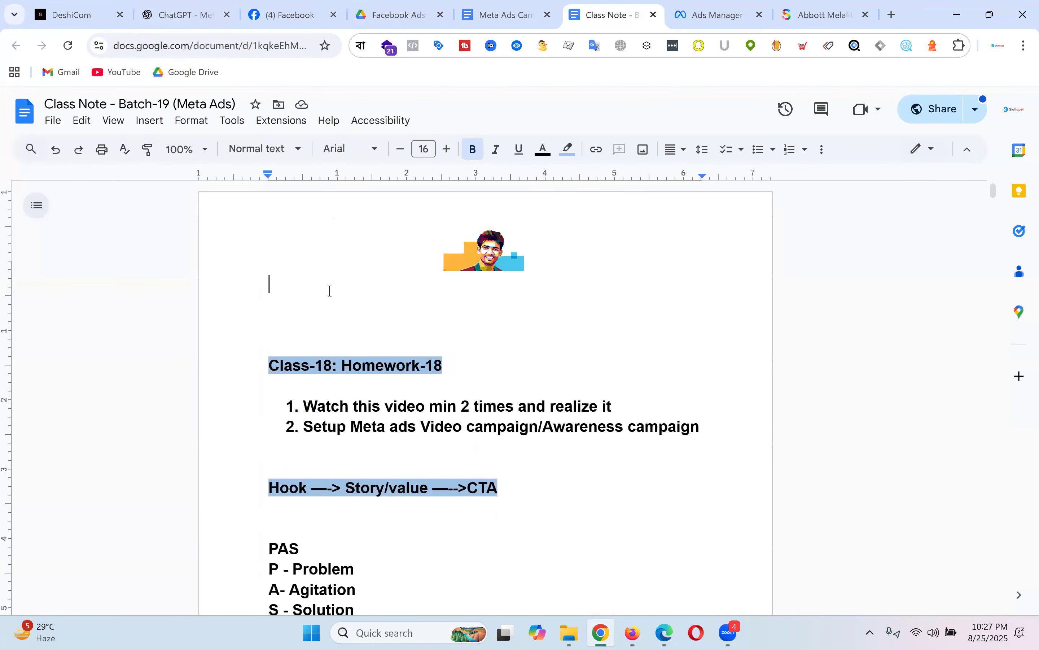
{"action": "key", "text": "Return"}
{"action": "key", "text": "Return"}
{"action": "left_click", "coordinate": [293, 339]}
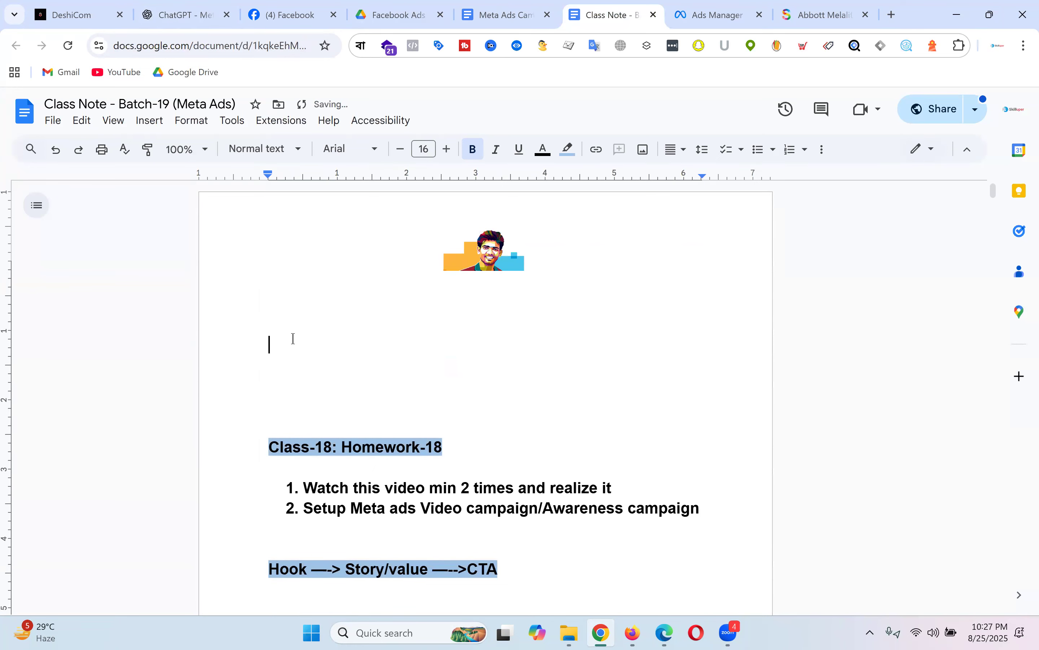
{"action": "key", "text": "ctrl+v"}
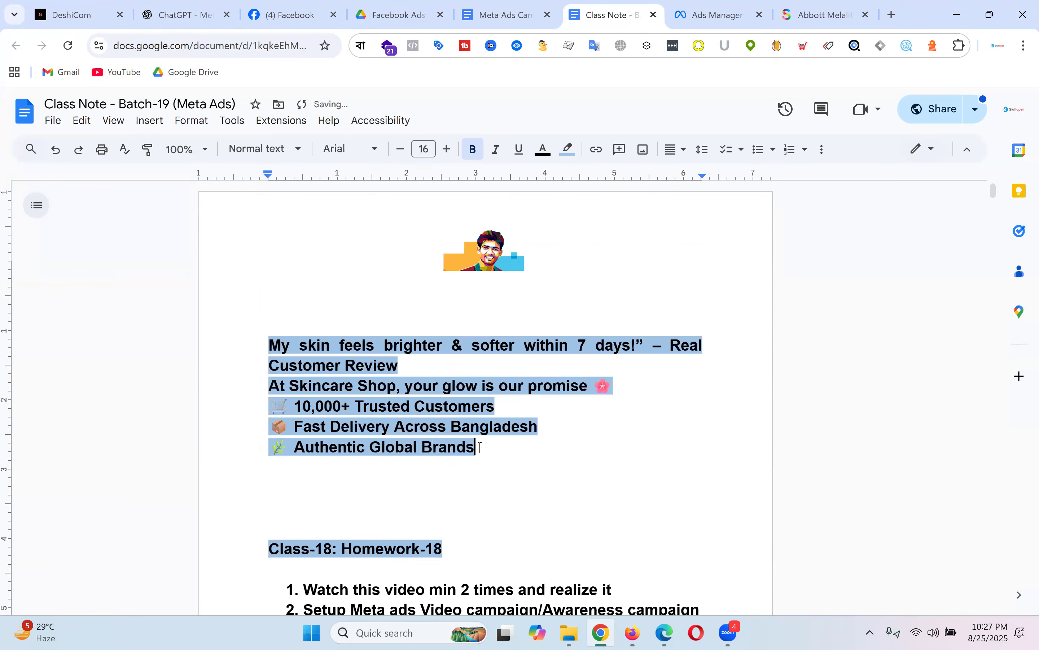
Step: Remove the blue highlight colour from the pasted ad text
{"action": "left_click", "coordinate": [568, 149]}
{"action": "left_click", "coordinate": [715, 201]}
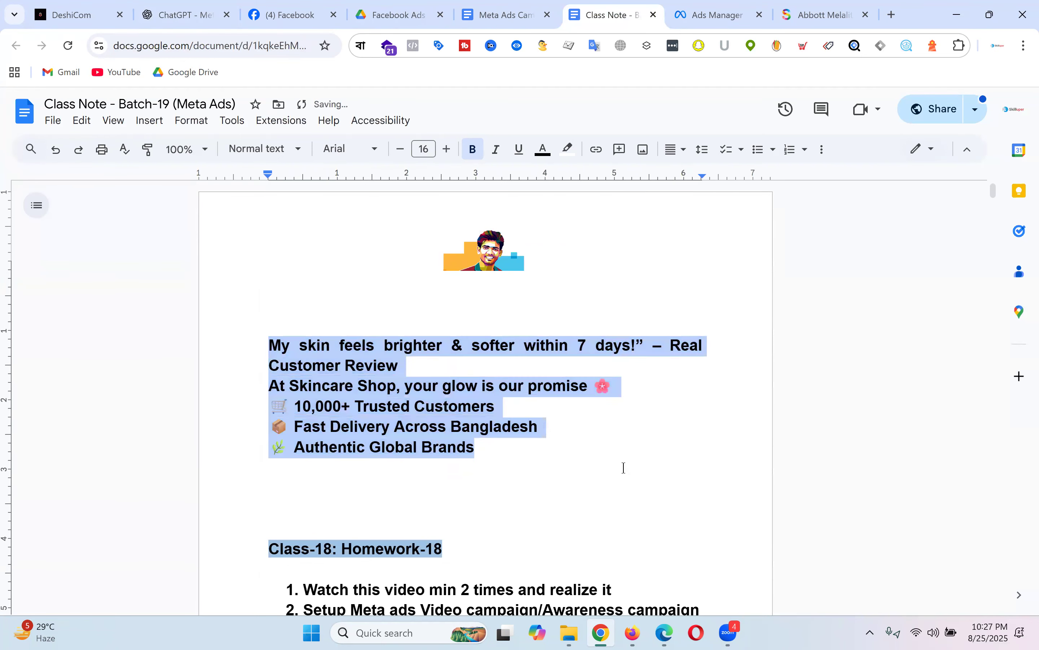
{"action": "left_click", "coordinate": [590, 458]}
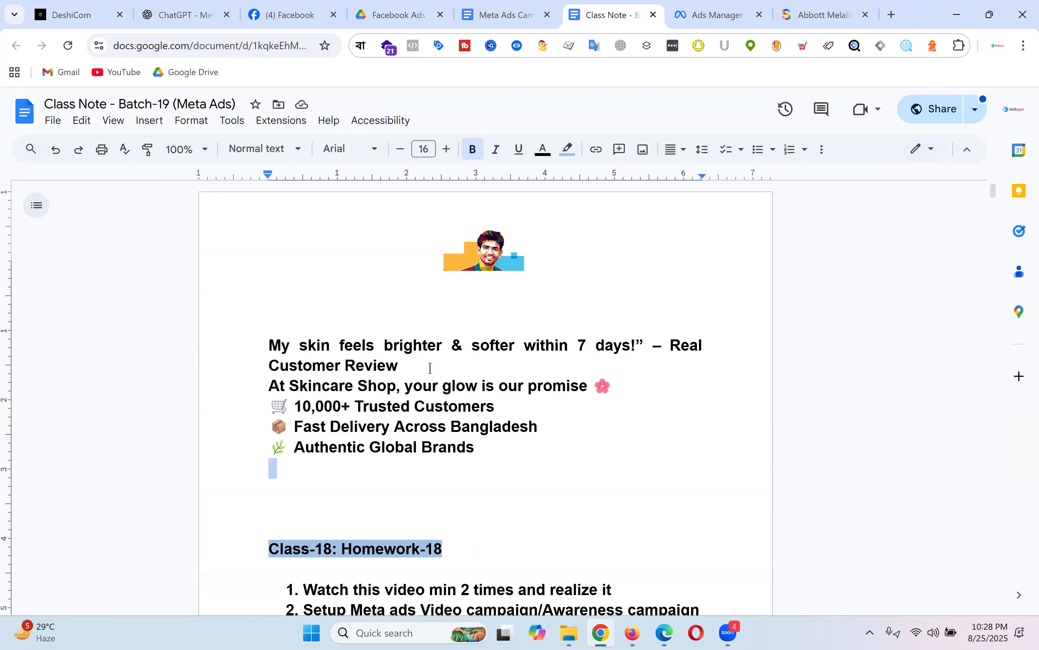
Step: Delete the customer review quote about brighter and softer skin from the pasted ad text
{"action": "left_click_drag", "start_coordinate": [408, 366], "coordinate": [253, 340]}
{"action": "left_click", "coordinate": [472, 387]}
{"action": "double_click", "coordinate": [409, 366]}
{"action": "left_click_drag", "start_coordinate": [269, 345], "coordinate": [420, 357]}
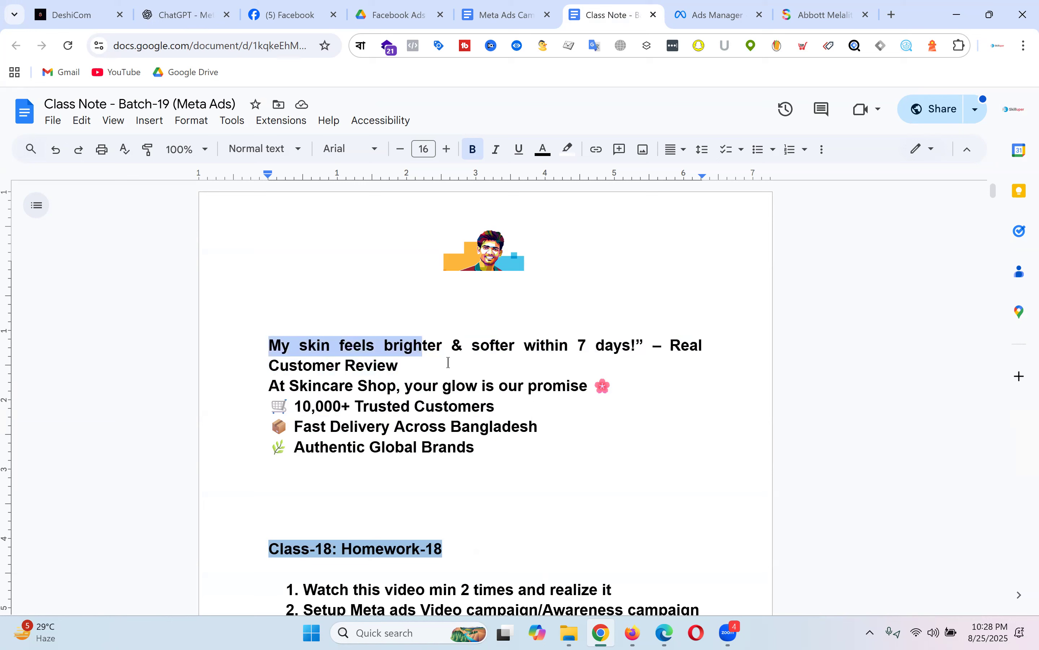
{"action": "left_click", "coordinate": [437, 366]}
{"action": "left_click_drag", "start_coordinate": [405, 366], "coordinate": [241, 337]}
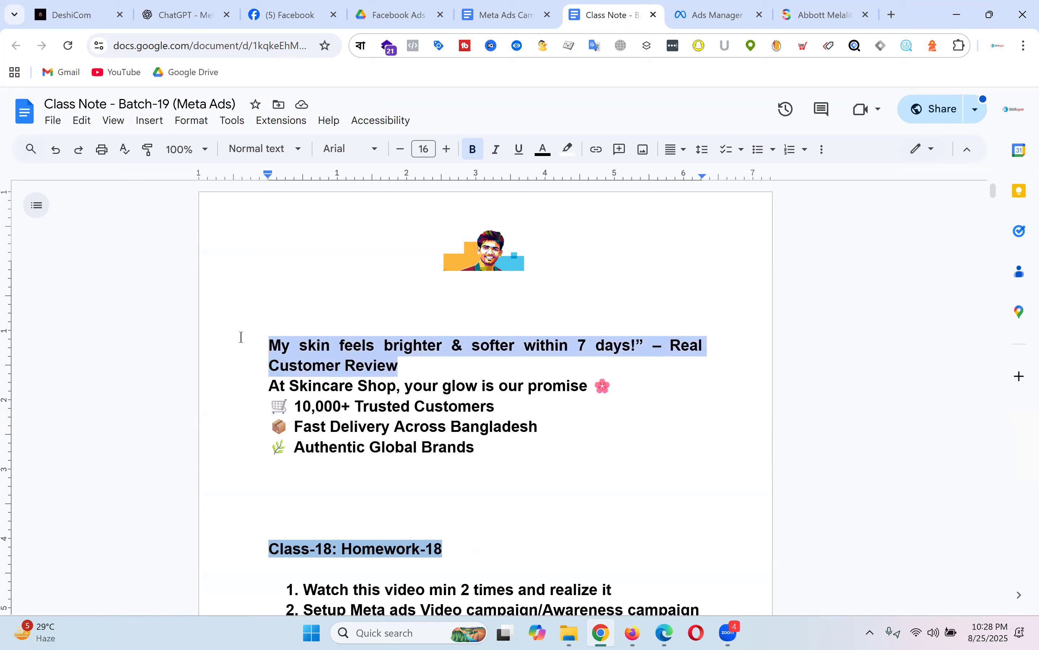
{"action": "key", "text": "BackSpace"}
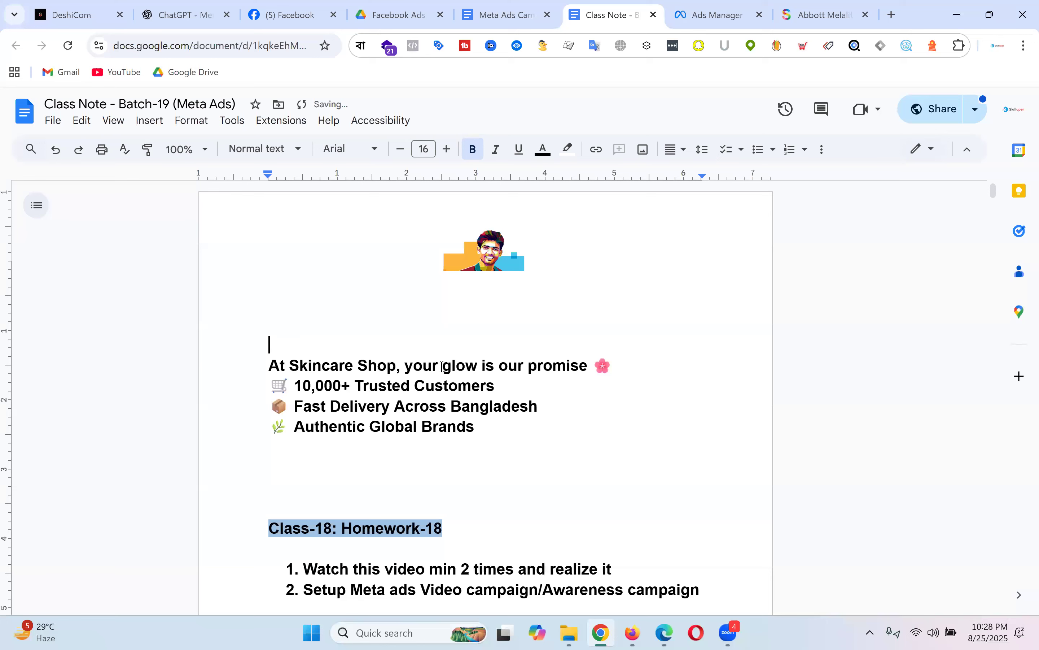
Step: Remove the flower emoji after "your glow is our promise" and the cart emoji before "10,000+ Trusted Customers"
{"action": "left_click", "coordinate": [606, 373]}
{"action": "key", "text": "BackSpace"}
{"action": "left_click_drag", "start_coordinate": [296, 388], "coordinate": [257, 387]}
{"action": "key", "text": "BackSpace"}
Step: Remove the package emoji before "Fast Delivery Across Bangladesh" and the leaf emoji before "Authentic Global Brands"
{"action": "left_click", "coordinate": [293, 406]}
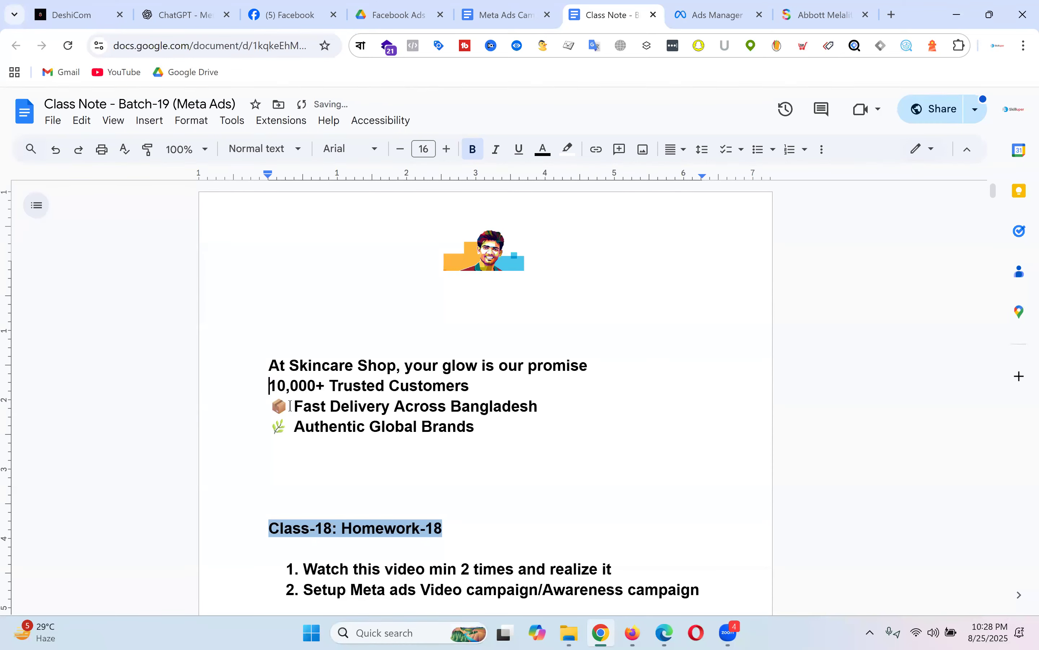
{"action": "key", "text": "Delete"}
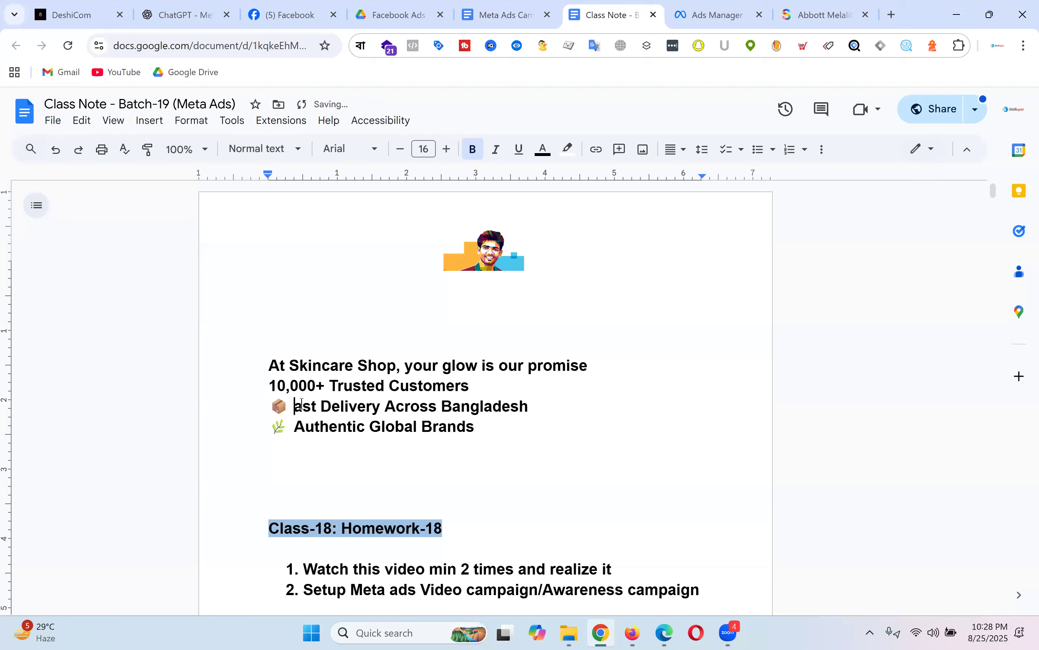
{"action": "type", "text": "F"}
{"action": "key", "text": "BackSpace"}
{"action": "key", "text": "BackSpace"}
{"action": "left_click", "coordinate": [294, 426]}
{"action": "key", "text": "BackSpace"}
{"action": "key", "text": "BackSpace"}
{"action": "key", "text": "BackSpace"}
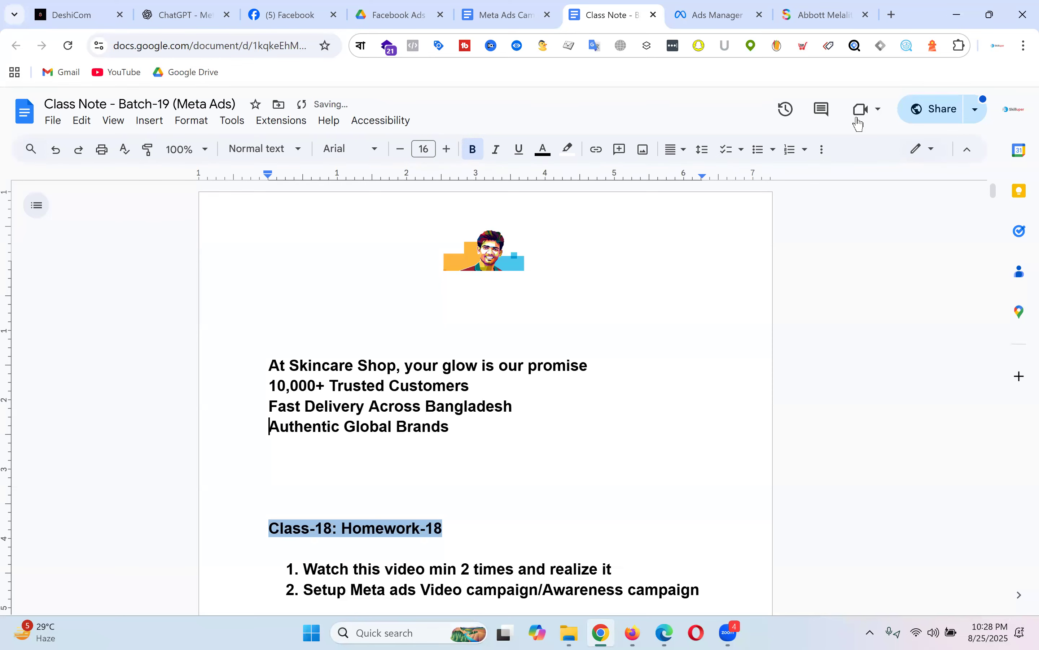
Step: Search Google for "facebook emoji" in a new browser tab and open PiliApp's Facebook Symbols page
{"action": "left_click", "coordinate": [892, 17]}
{"action": "type", "text": "facebook"}
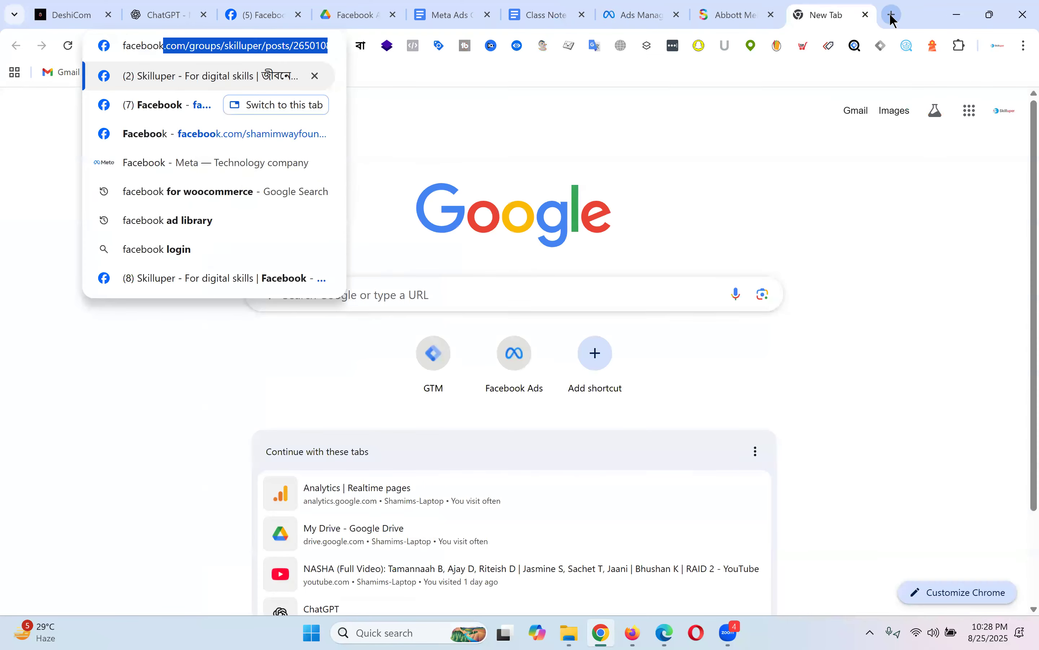
{"action": "type", "text": " emoji"}
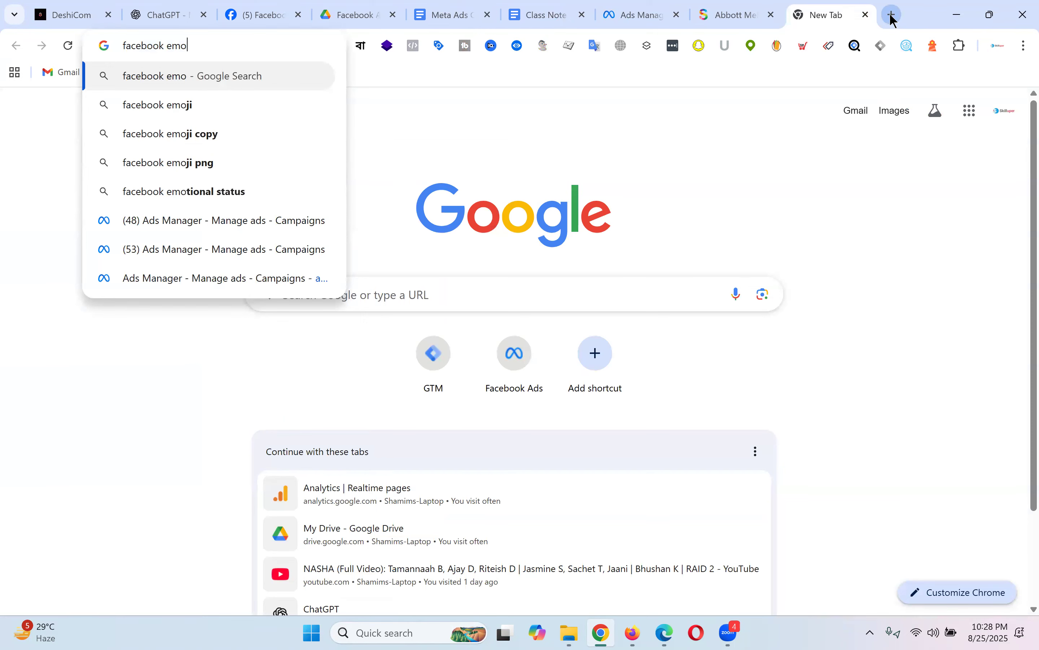
{"action": "key", "text": "Return"}
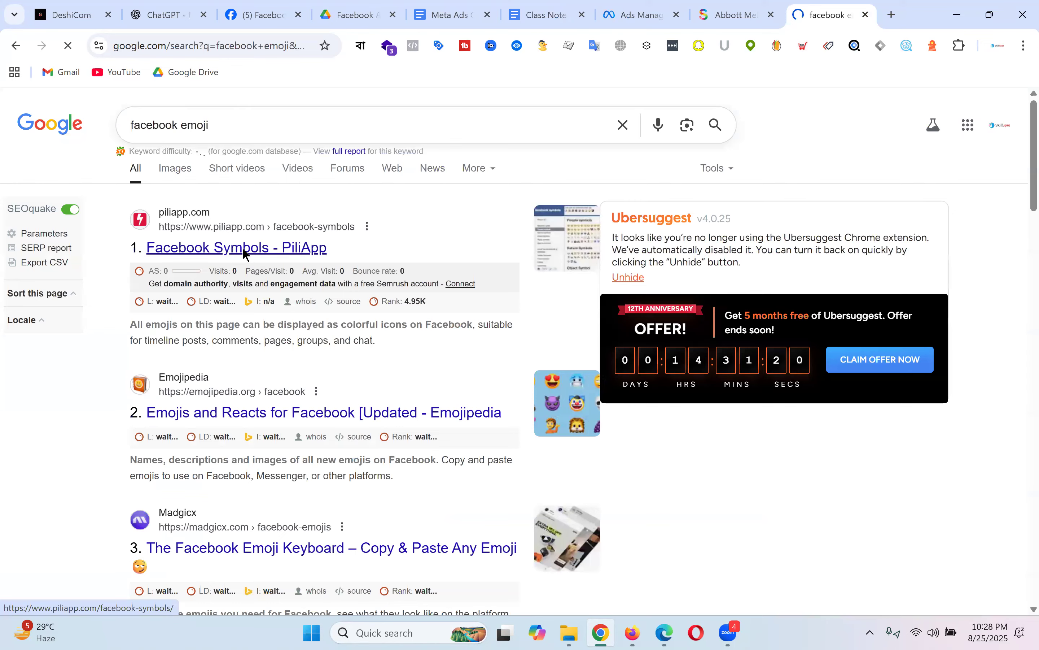
{"action": "left_click", "coordinate": [241, 247]}
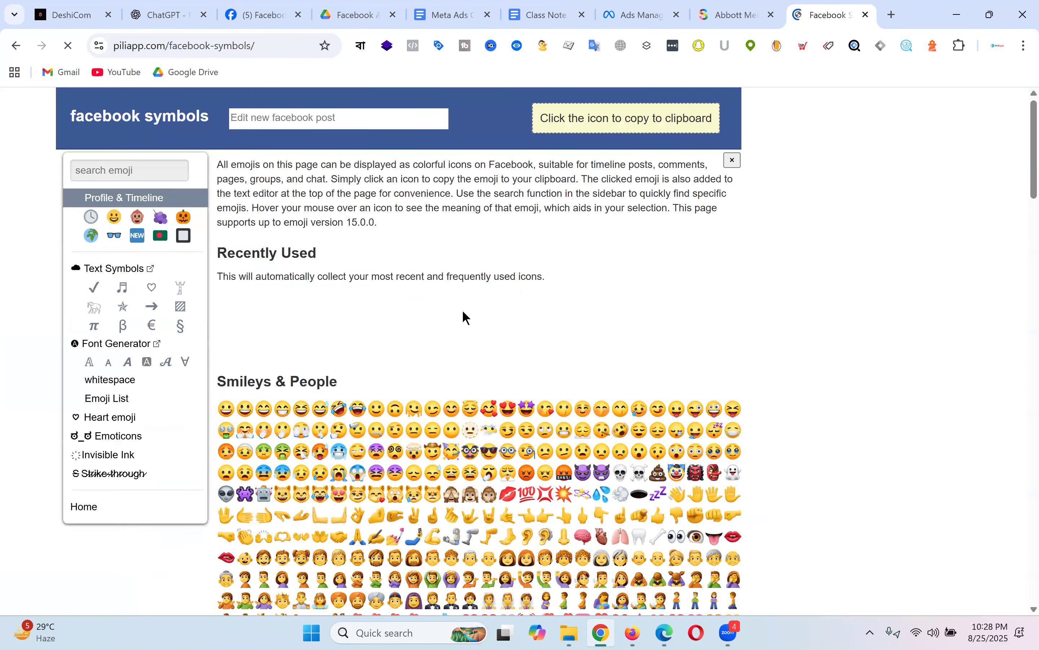
Step: Find the green check mark emoji among the symbols and copy it
{"action": "scroll", "coordinate": [463, 318], "scroll_direction": "down", "scroll_amount": 10}
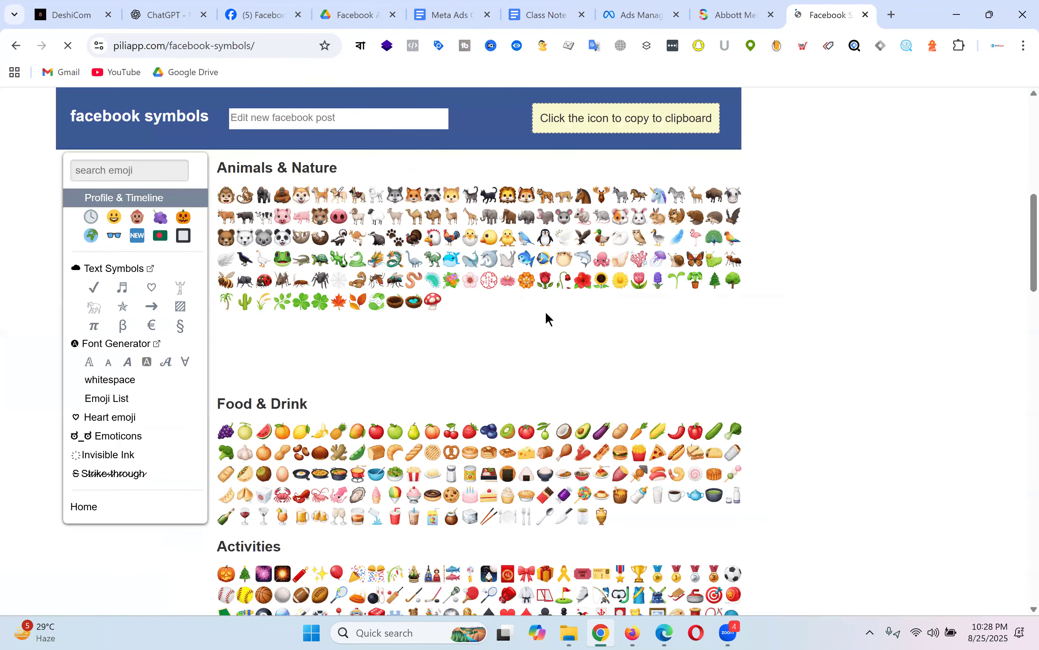
{"action": "scroll", "coordinate": [545, 313], "scroll_direction": "down", "scroll_amount": 5}
{"action": "scroll", "coordinate": [547, 317], "scroll_direction": "up", "scroll_amount": 8}
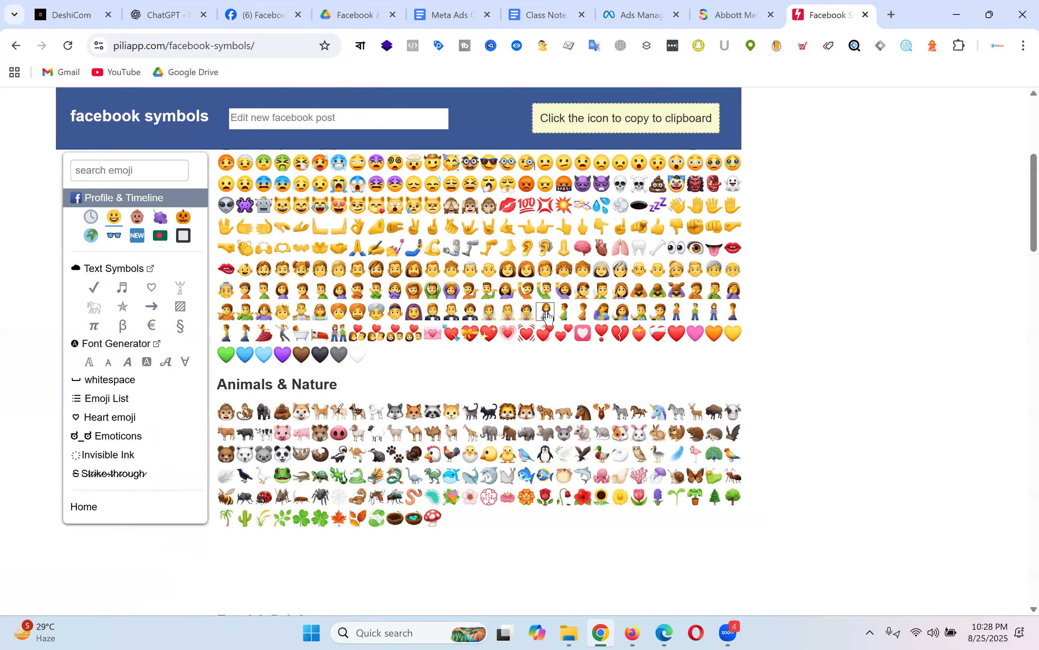
{"action": "scroll", "coordinate": [488, 295], "scroll_direction": "up", "scroll_amount": 10}
{"action": "scroll", "coordinate": [502, 297], "scroll_direction": "down", "scroll_amount": 12}
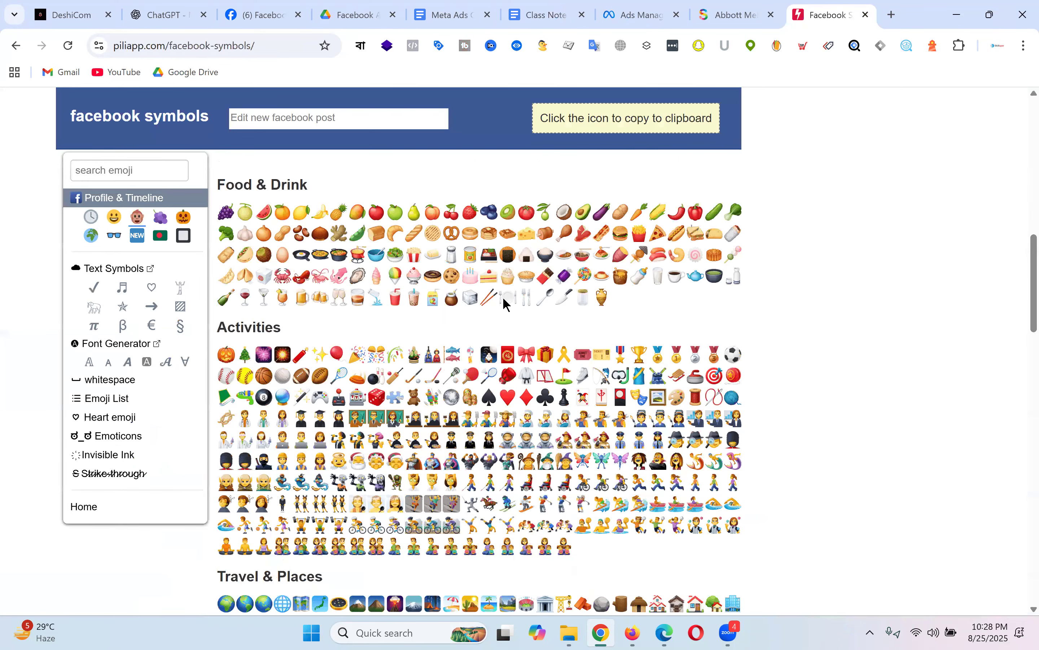
{"action": "scroll", "coordinate": [506, 305], "scroll_direction": "down", "scroll_amount": 14}
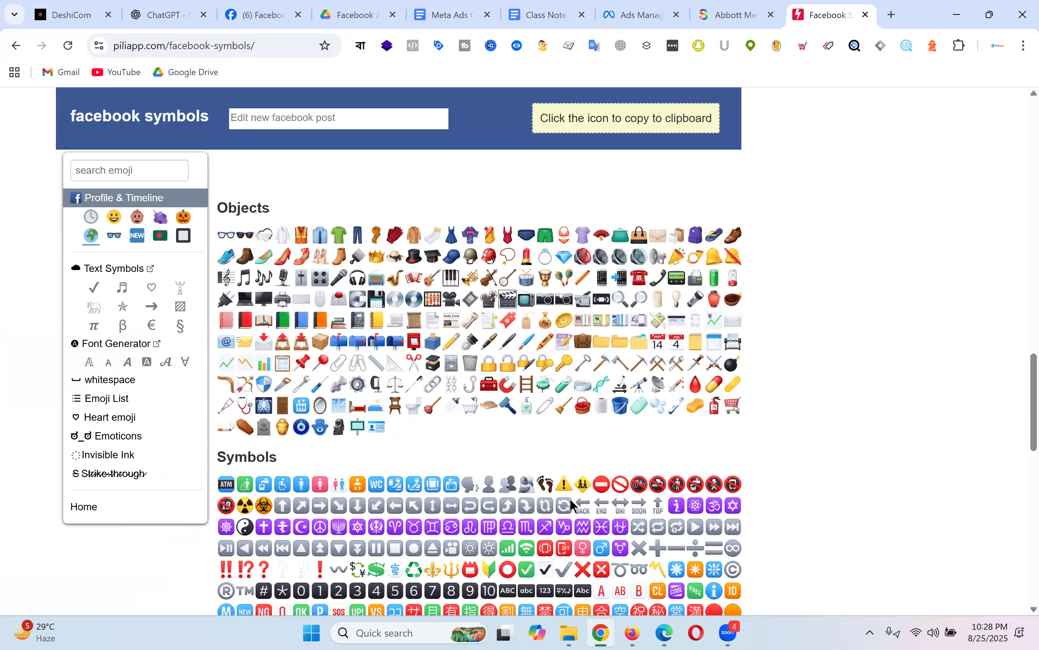
{"action": "left_click", "coordinate": [542, 575]}
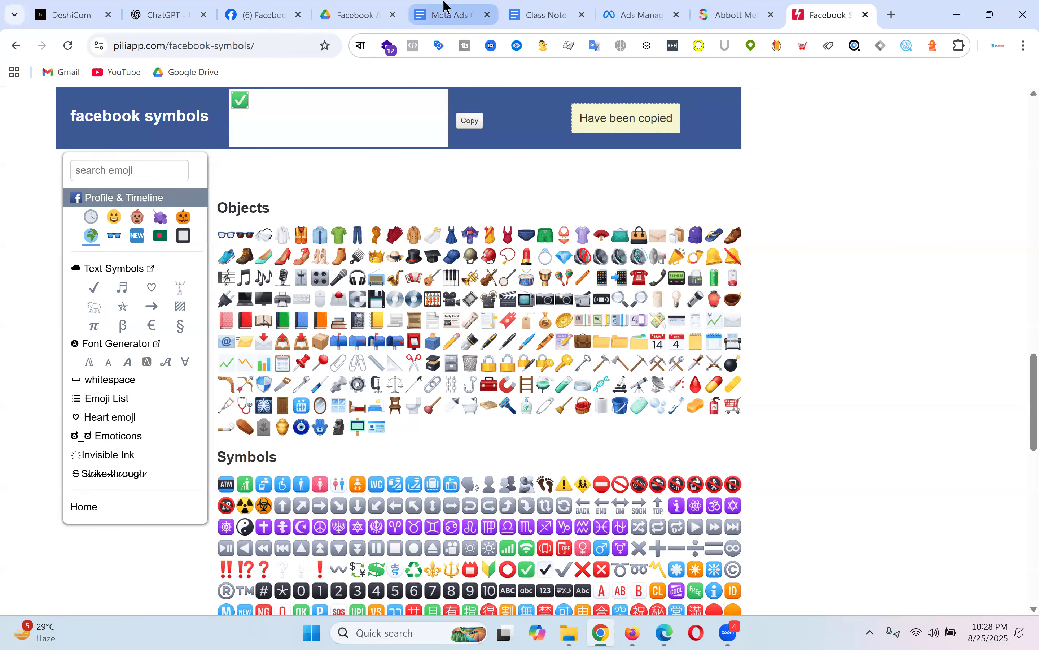
Step: Insert the ✅ emoji before the trusted customers, fast delivery and authentic brands lines in the Class Note document
{"action": "left_click", "coordinate": [552, 10]}
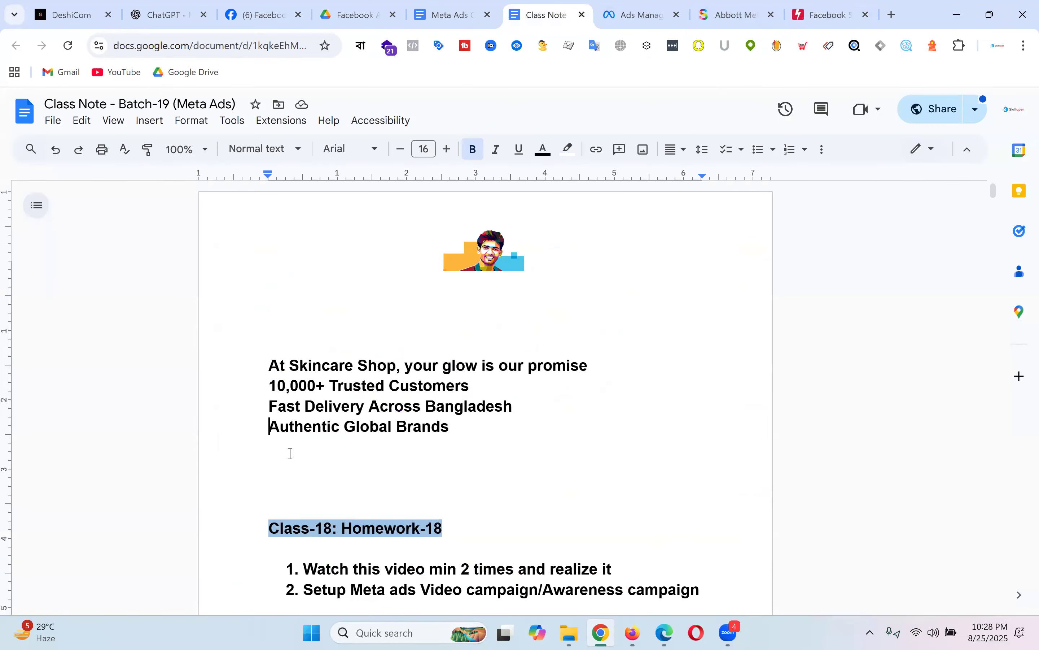
{"action": "left_click", "coordinate": [273, 386]}
{"action": "type", "text": "✅"}
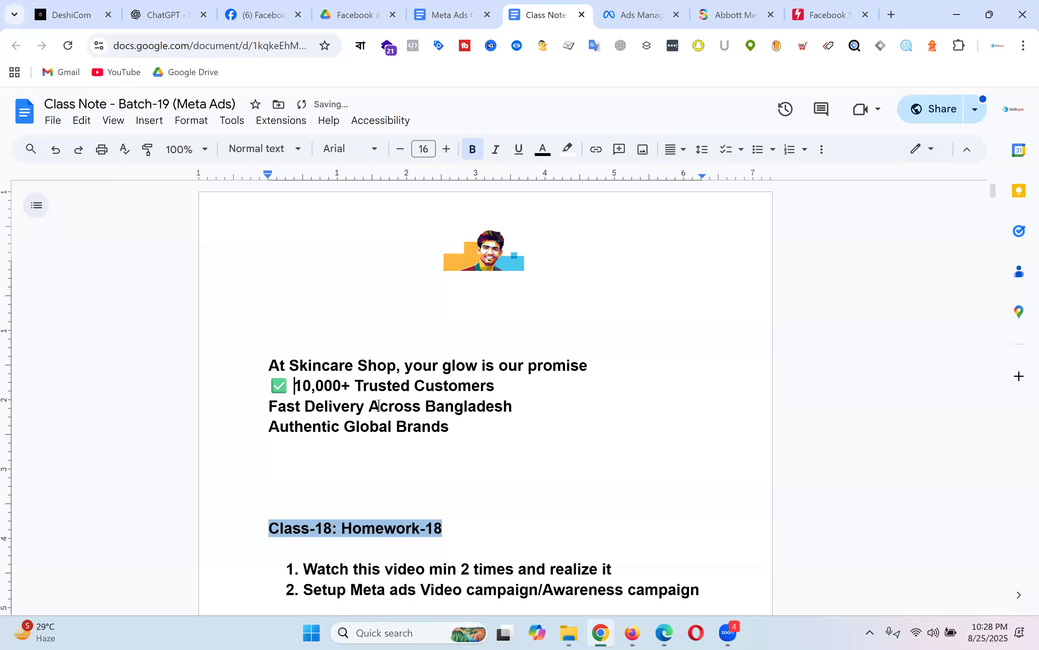
{"action": "left_click", "coordinate": [273, 408]}
{"action": "type", "text": "✅"}
{"action": "left_click", "coordinate": [266, 438]}
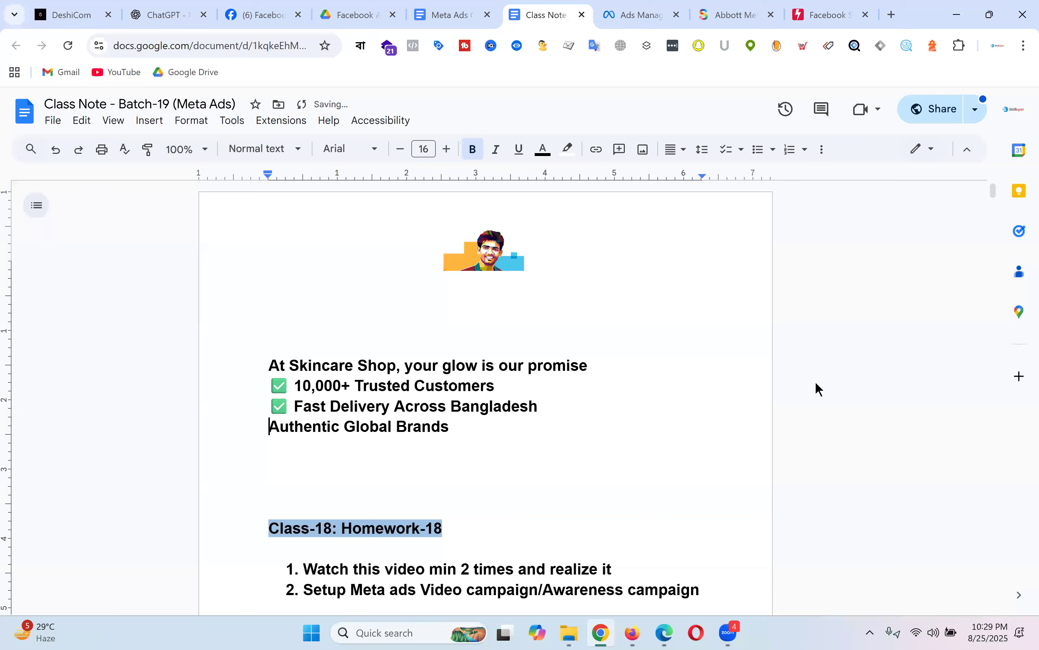
{"action": "type", "text": "✅"}
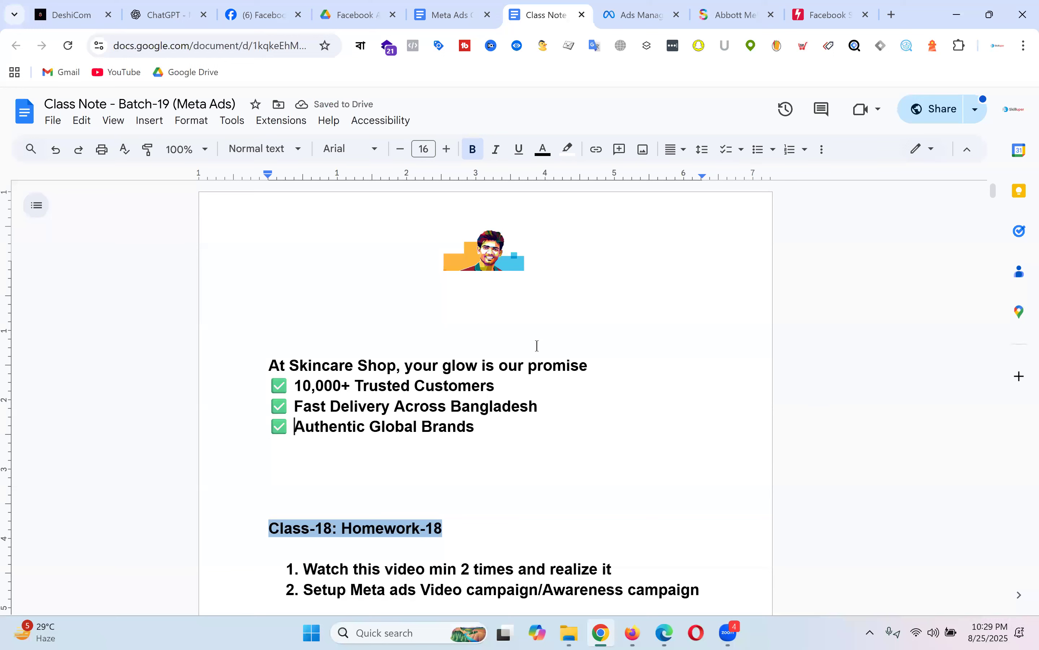
Step: Review the three check-marked benefit lines of the ad text one by one
{"action": "left_click_drag", "start_coordinate": [485, 433], "coordinate": [492, 390]}
{"action": "left_click", "coordinate": [607, 391]}
{"action": "left_click", "coordinate": [550, 390]}
{"action": "left_click_drag", "start_coordinate": [304, 406], "coordinate": [621, 410]}
{"action": "left_click", "coordinate": [622, 410]}
{"action": "left_click_drag", "start_coordinate": [299, 426], "coordinate": [477, 433]}
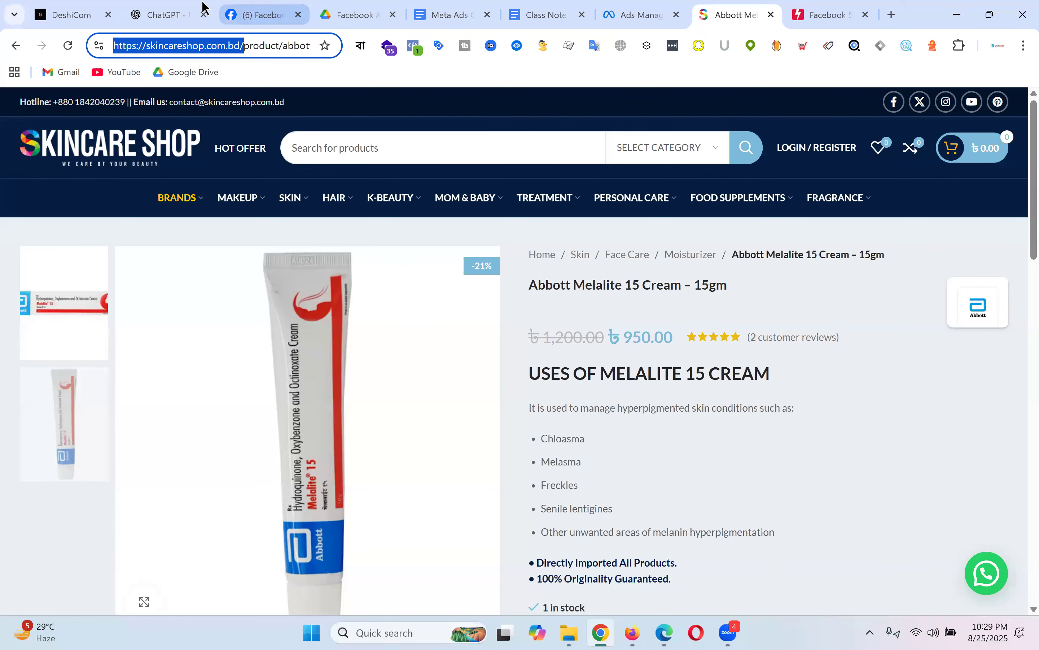
Step: Return to the ChatGPT answer and copy the whole Option 3 ad text, including its closing swipe line
{"action": "left_click", "coordinate": [183, 6]}
{"action": "left_click", "coordinate": [529, 406]}
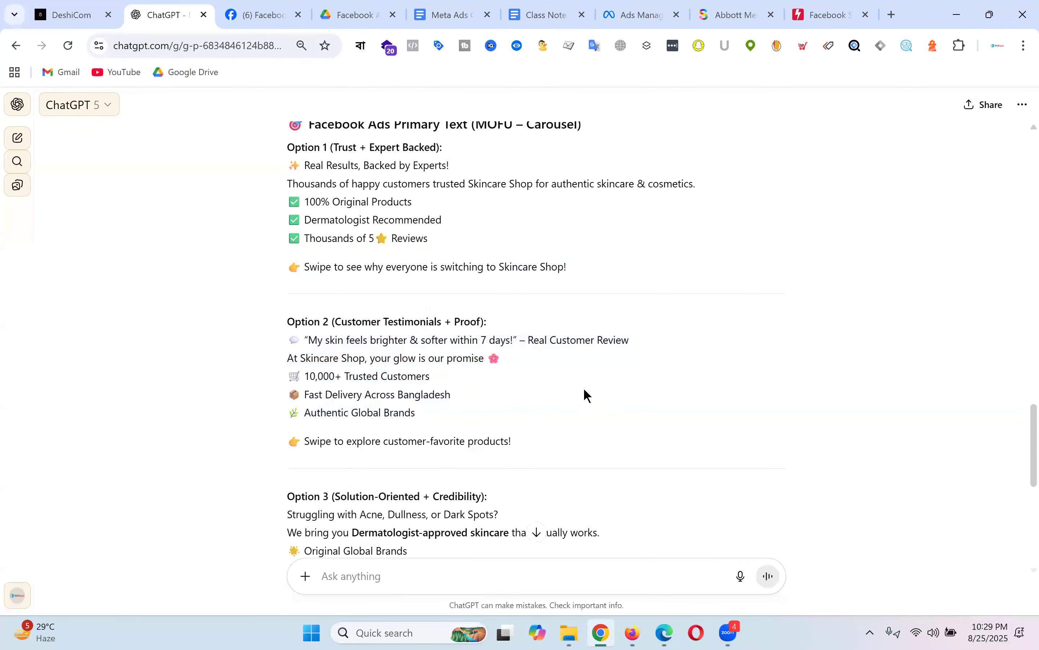
{"action": "scroll", "coordinate": [583, 389], "scroll_direction": "down", "scroll_amount": 3}
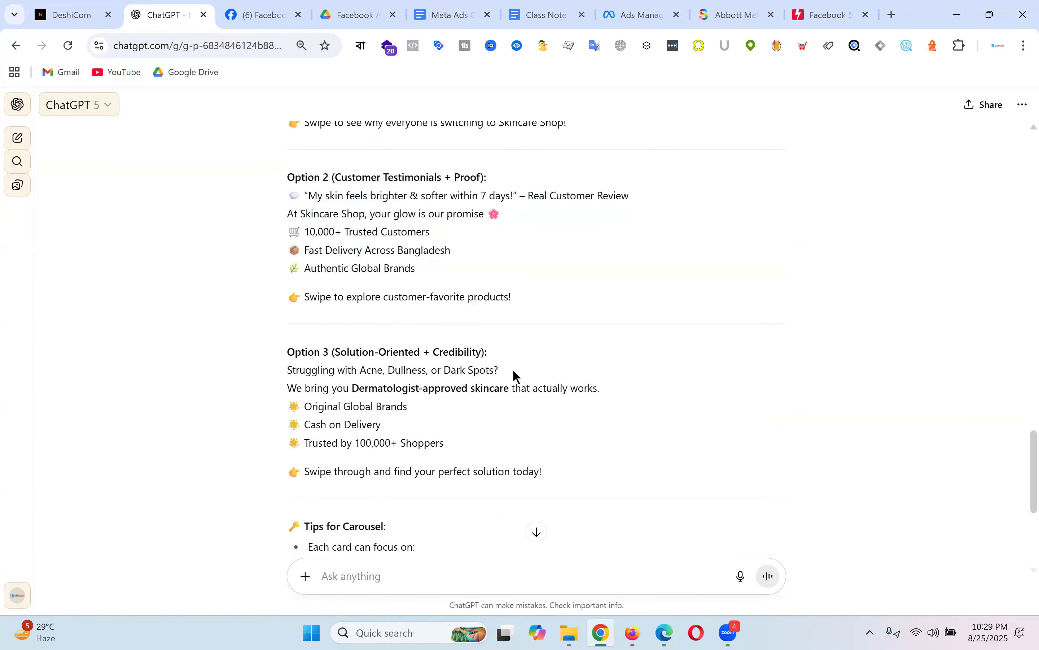
{"action": "left_click_drag", "start_coordinate": [287, 369], "coordinate": [562, 464]}
{"action": "key", "text": "ctrl+c"}
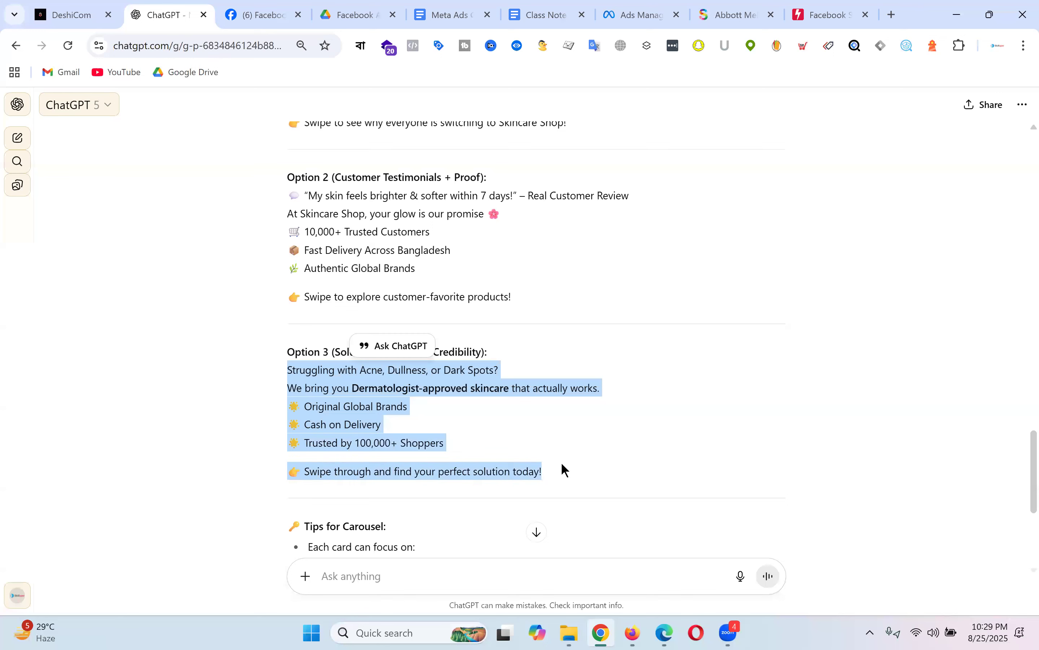
Step: Ask ChatGPT for the carousel ad texts again with the prompt "in bangla"
{"action": "left_click", "coordinate": [389, 582]}
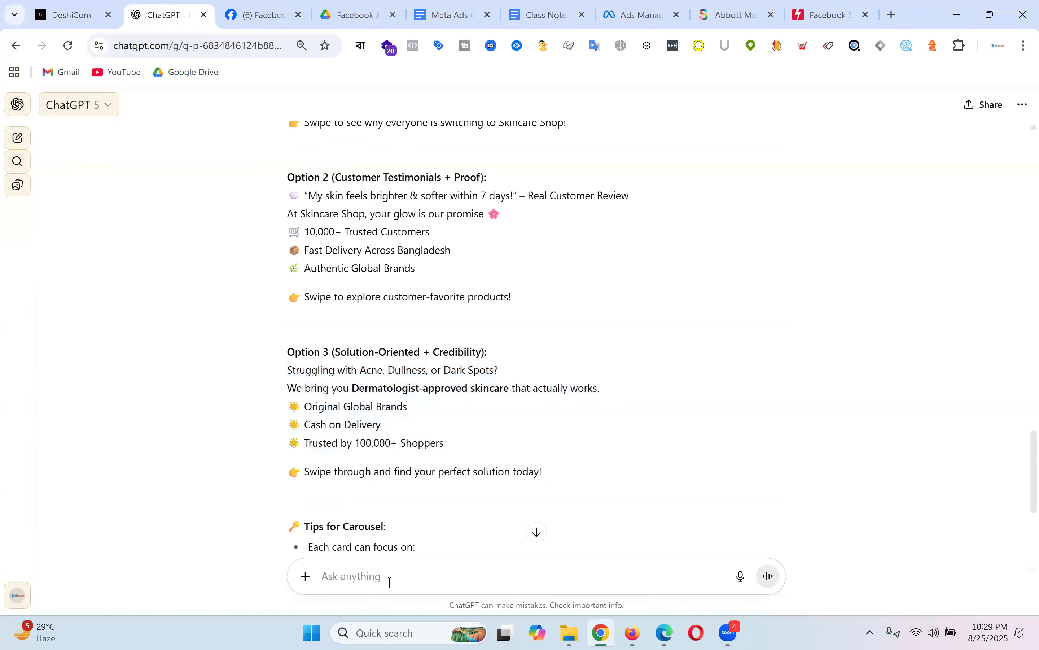
{"action": "type", "text": "in ab"}
{"action": "type", "text": "bangla"}
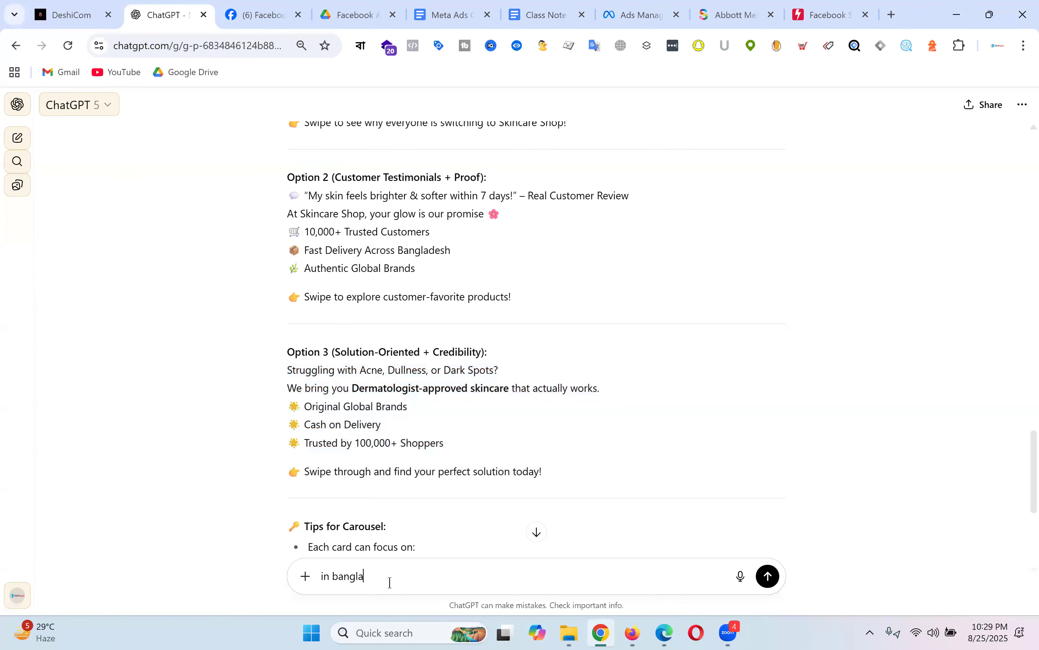
{"action": "key", "text": "Return"}
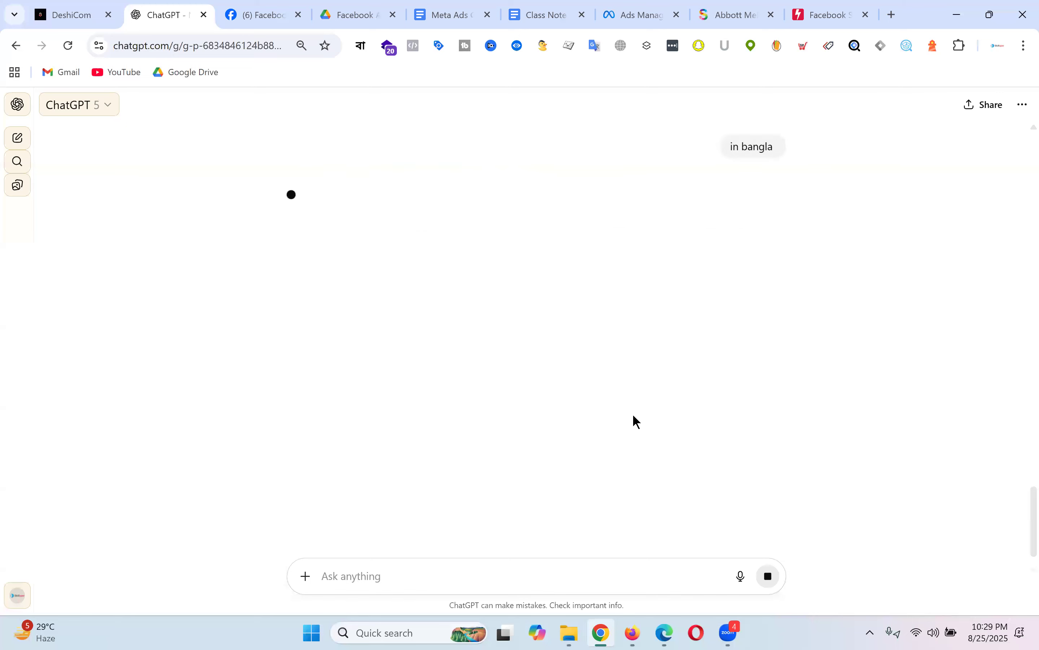
Step: Switch to the Class Note document, paste the Option 3 ad text at the top and set its highlight colour to white
{"action": "left_click", "coordinate": [564, 8]}
{"action": "left_click", "coordinate": [323, 312]}
{"action": "key", "text": "ctrl+v"}
{"action": "left_click_drag", "start_coordinate": [682, 447], "coordinate": [313, 295]}
{"action": "left_click", "coordinate": [567, 149]}
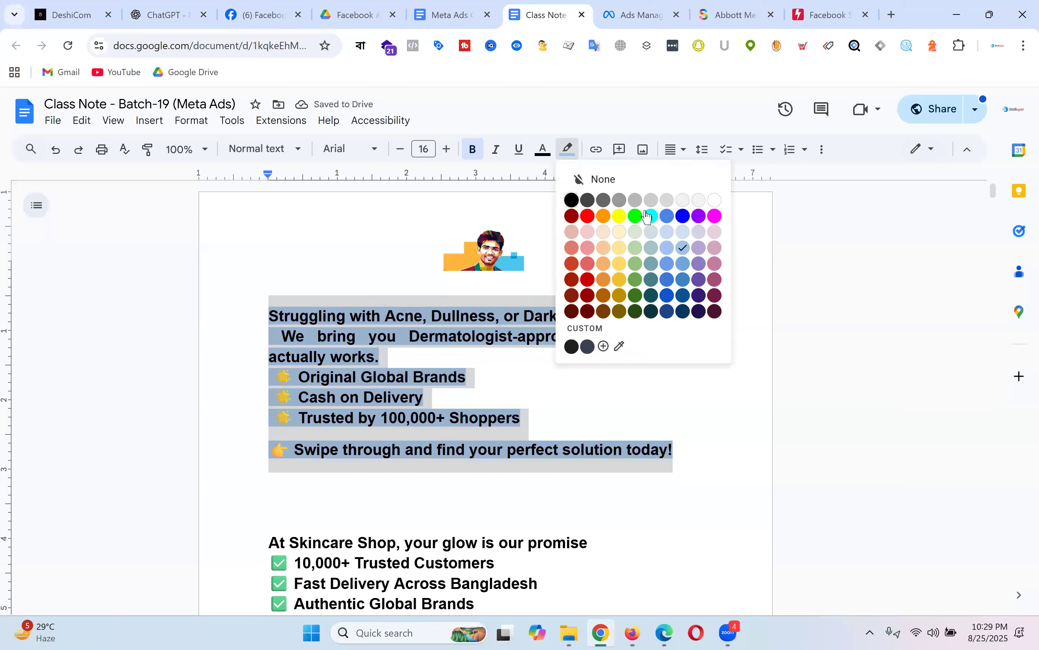
{"action": "left_click", "coordinate": [714, 201]}
{"action": "left_click", "coordinate": [603, 374]}
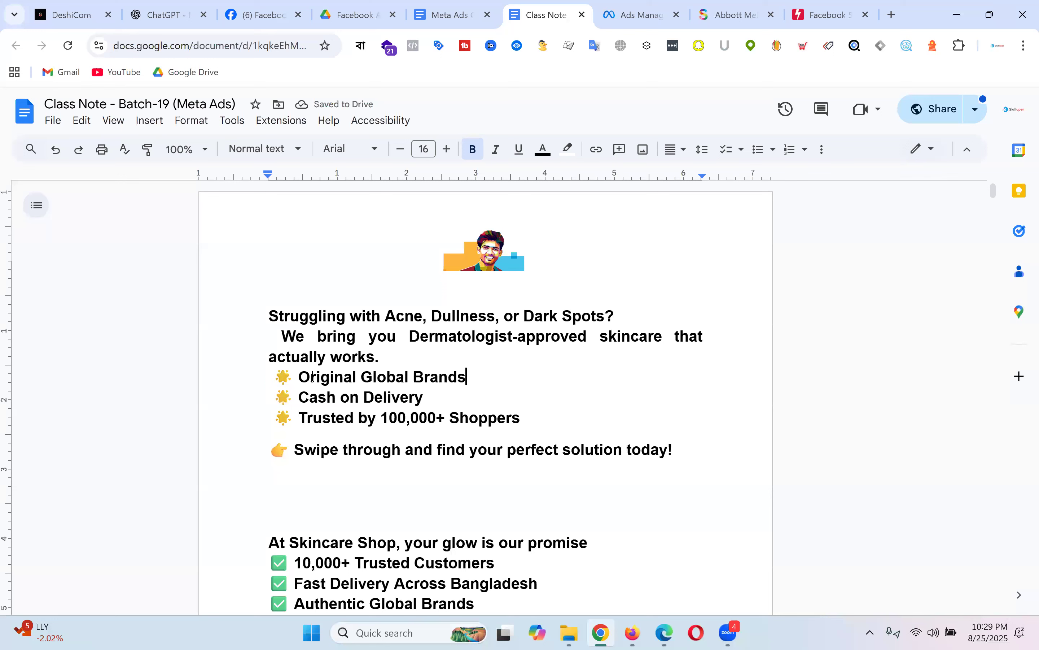
Step: Copy a ✅ emoji from the trusted customers line and replace the sun emoji before "Original Global Brands" with it
{"action": "left_click_drag", "start_coordinate": [291, 562], "coordinate": [273, 563]}
{"action": "key", "text": "ctrl+c"}
{"action": "left_click", "coordinate": [300, 377]}
{"action": "key", "text": "BackSpace"}
{"action": "key", "text": "BackSpace"}
{"action": "key", "text": "ctrl+v"}
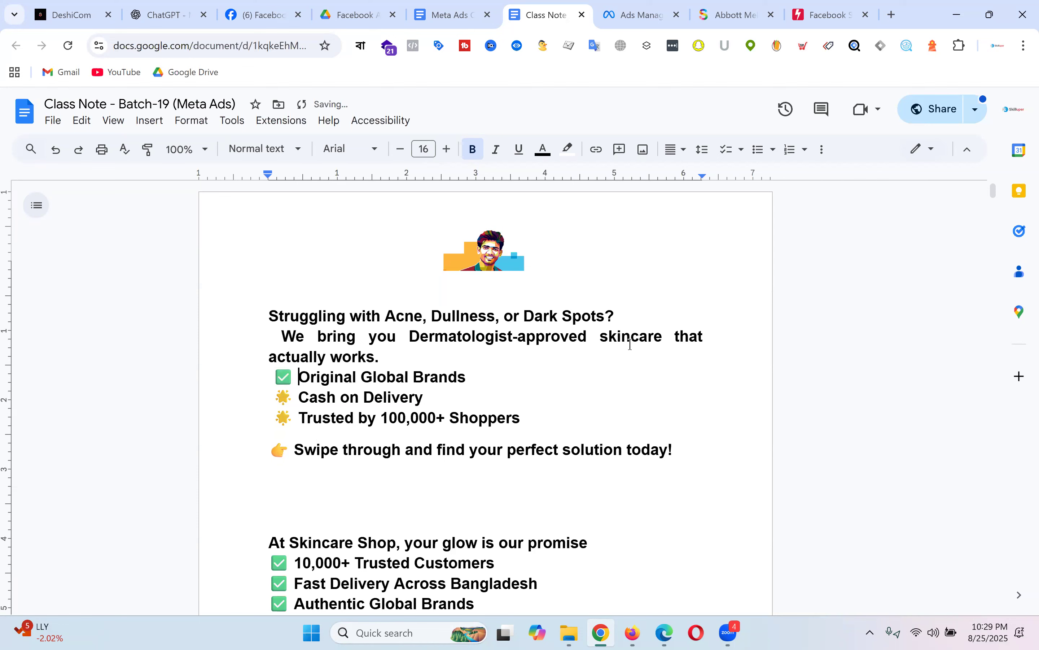
Step: Replace the sun emojis before "Cash on Delivery" and "Trusted by 100,000+ Shoppers" with ✅
{"action": "left_click", "coordinate": [299, 399]}
{"action": "key", "text": "BackSpace"}
{"action": "key", "text": "BackSpace"}
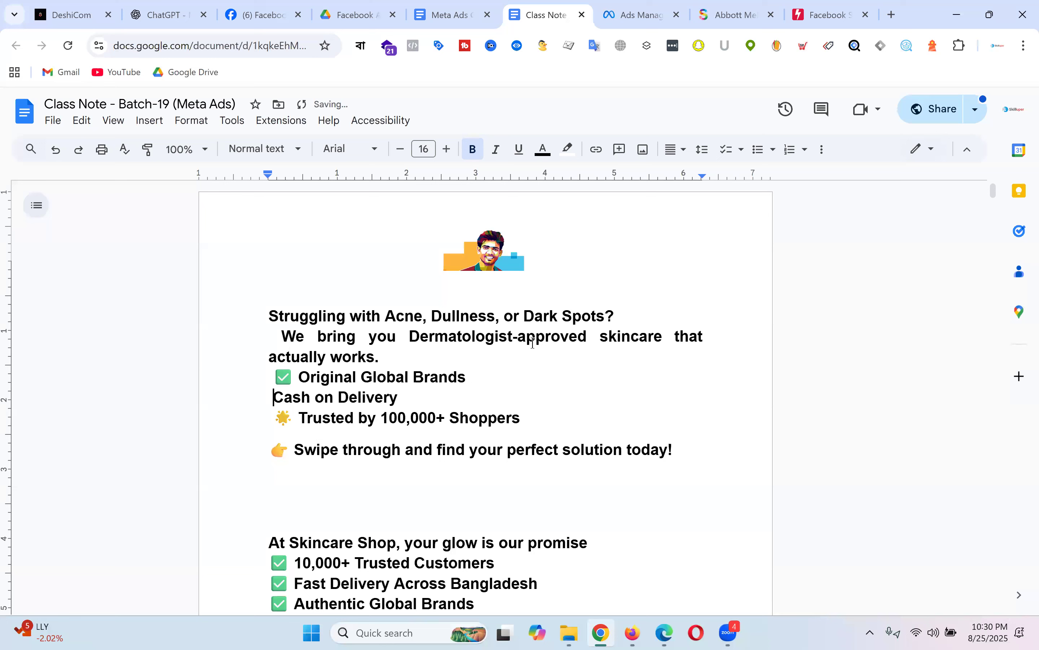
{"action": "key", "text": "ctrl+v"}
{"action": "left_click", "coordinate": [300, 419]}
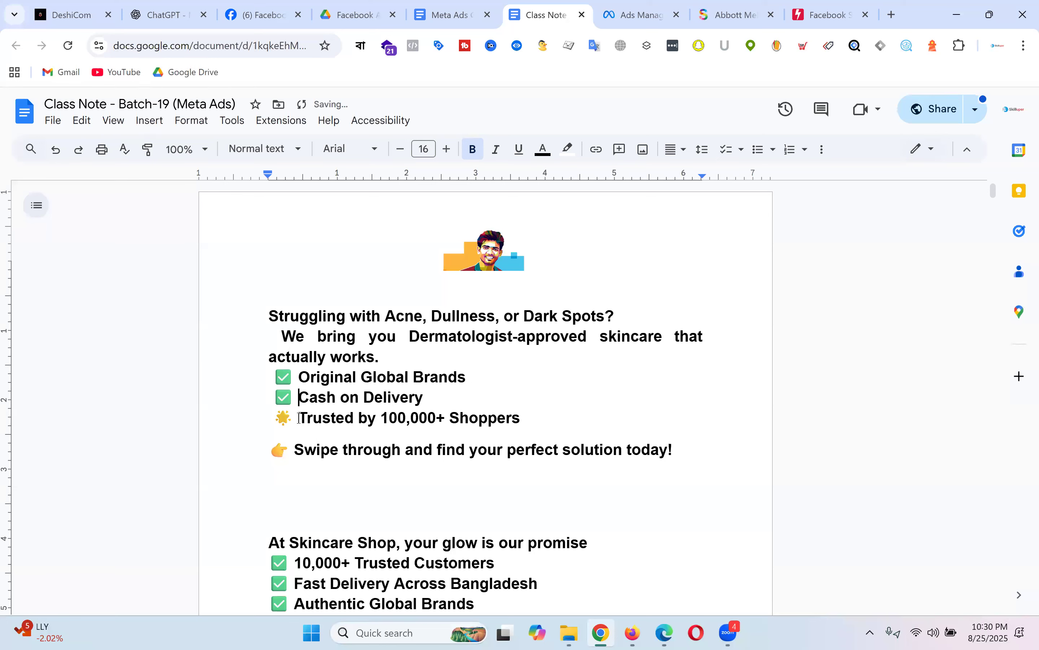
{"action": "key", "text": "BackSpace"}
{"action": "key", "text": "BackSpace"}
{"action": "key", "text": "ctrl+v"}
Step: Shorten the closing swipe line to "Find your perfect solution today!"
{"action": "left_click_drag", "start_coordinate": [438, 449], "coordinate": [203, 447]}
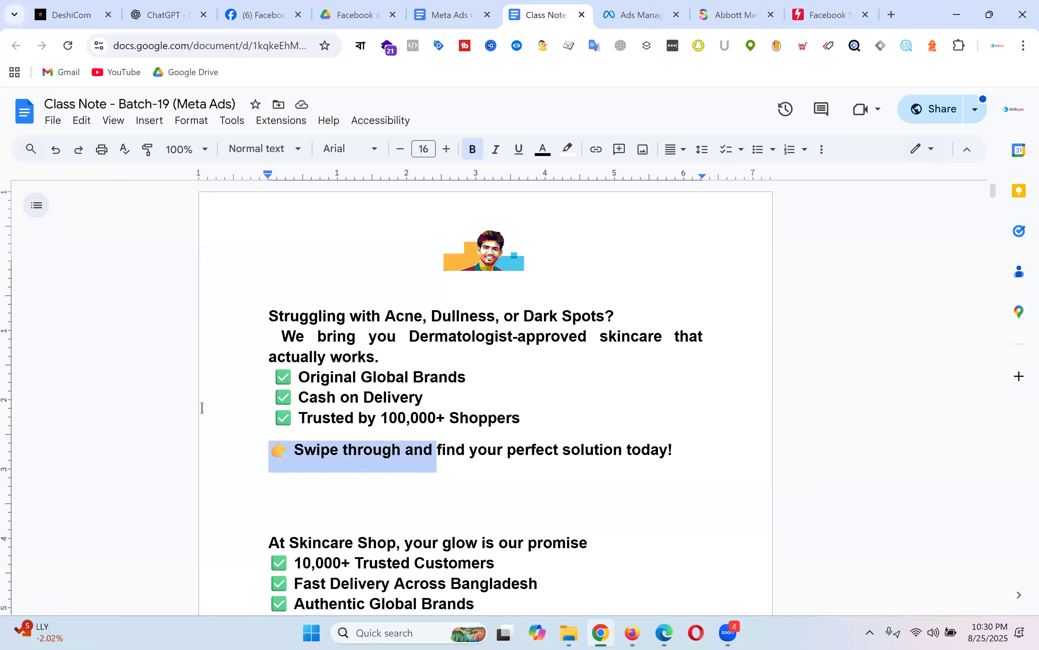
{"action": "key", "text": "BackSpace"}
{"action": "key", "text": "Delete"}
{"action": "type", "text": "F"}
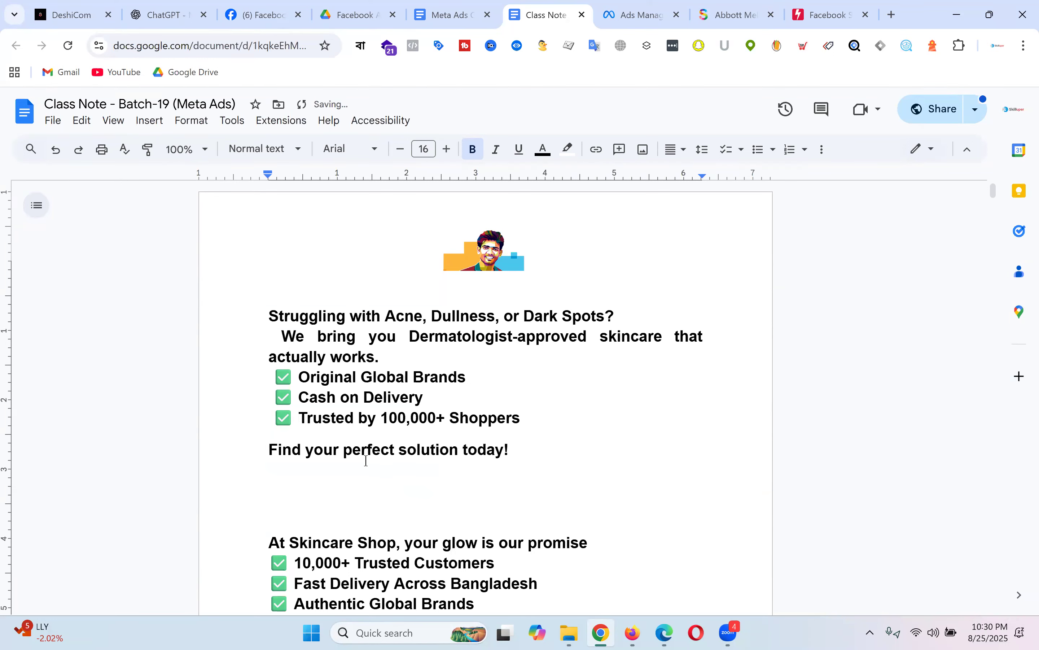
Step: Copy the finished acne, dullness and dark spots text and replace the placeholder primary text of the carousel ad in Ads Manager with it
{"action": "left_click", "coordinate": [508, 448]}
{"action": "left_click_drag", "start_coordinate": [516, 451], "coordinate": [246, 321]}
{"action": "key", "text": "ctrl+c"}
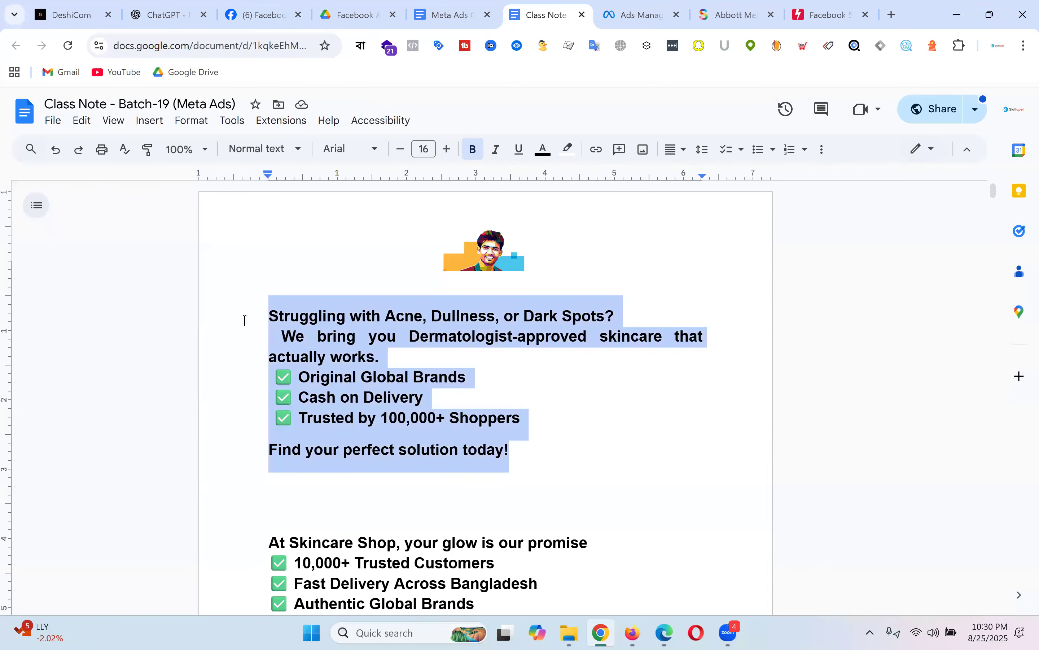
{"action": "left_click", "coordinate": [643, 13]}
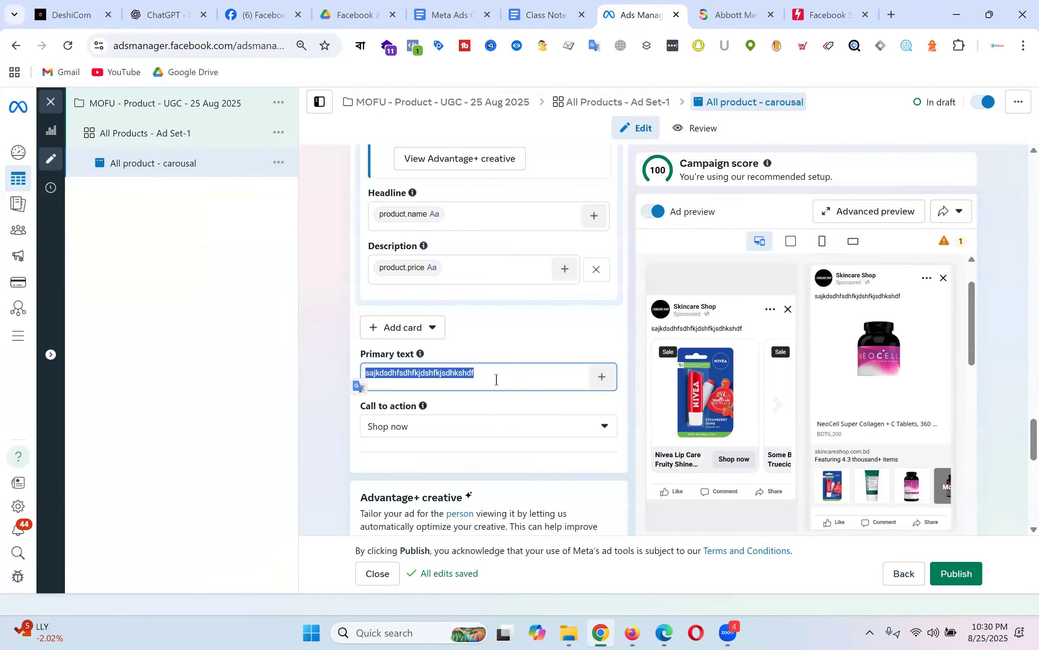
{"action": "key", "text": "ctrl+v"}
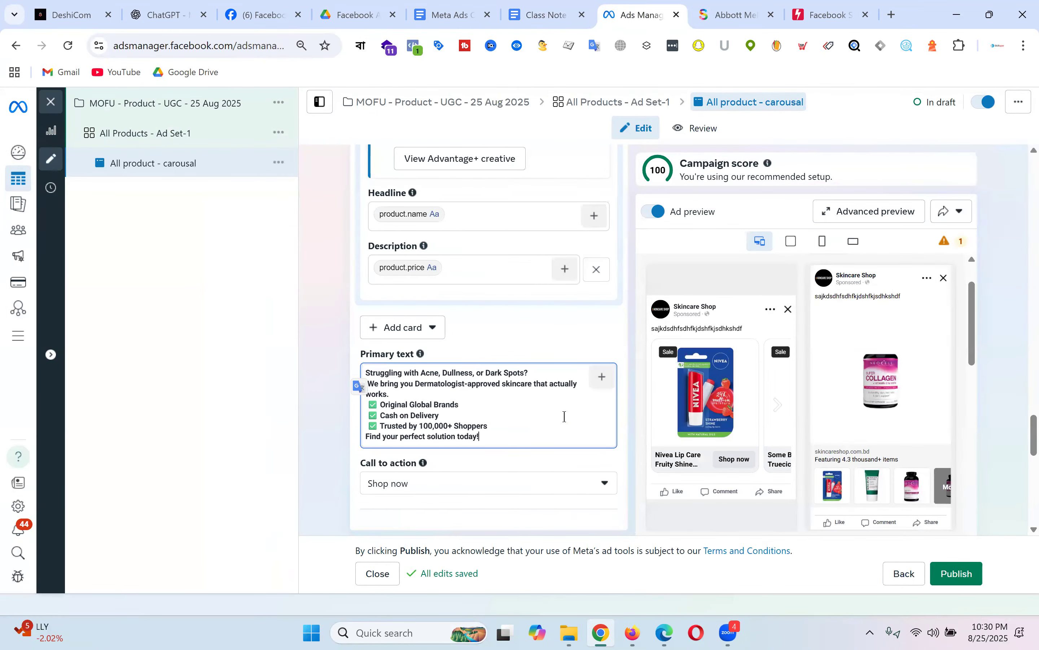
Step: Look through the remaining ad settings, publish the campaign with its ad set and ad, and dismiss the opportunity score and spending limit pop-ups
{"action": "scroll", "coordinate": [564, 417], "scroll_direction": "down", "scroll_amount": 2}
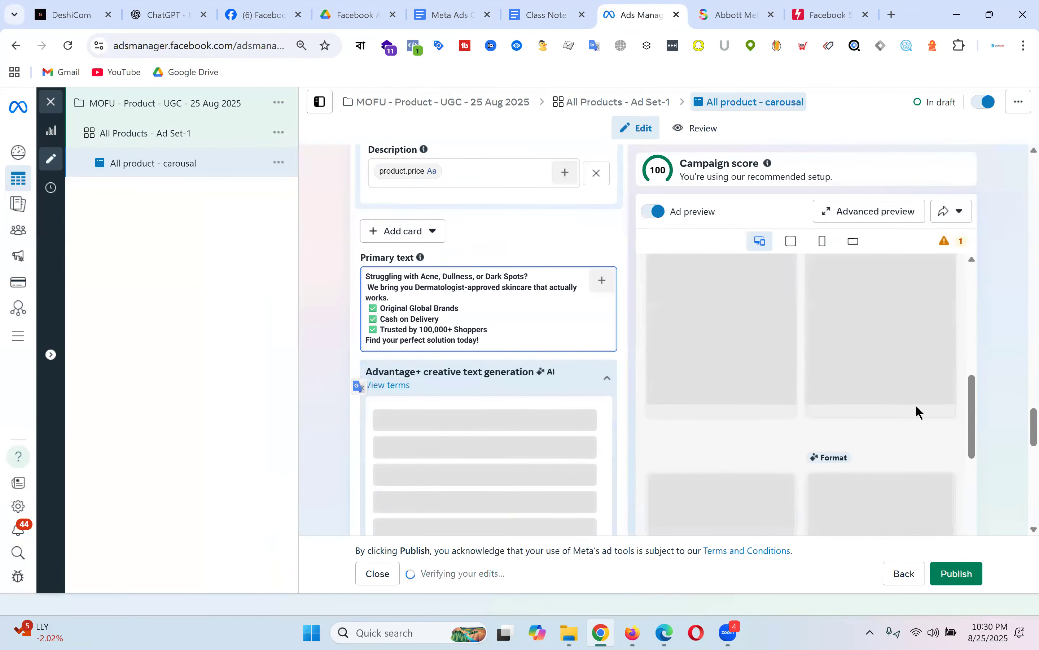
{"action": "scroll", "coordinate": [432, 331], "scroll_direction": "down", "scroll_amount": 8}
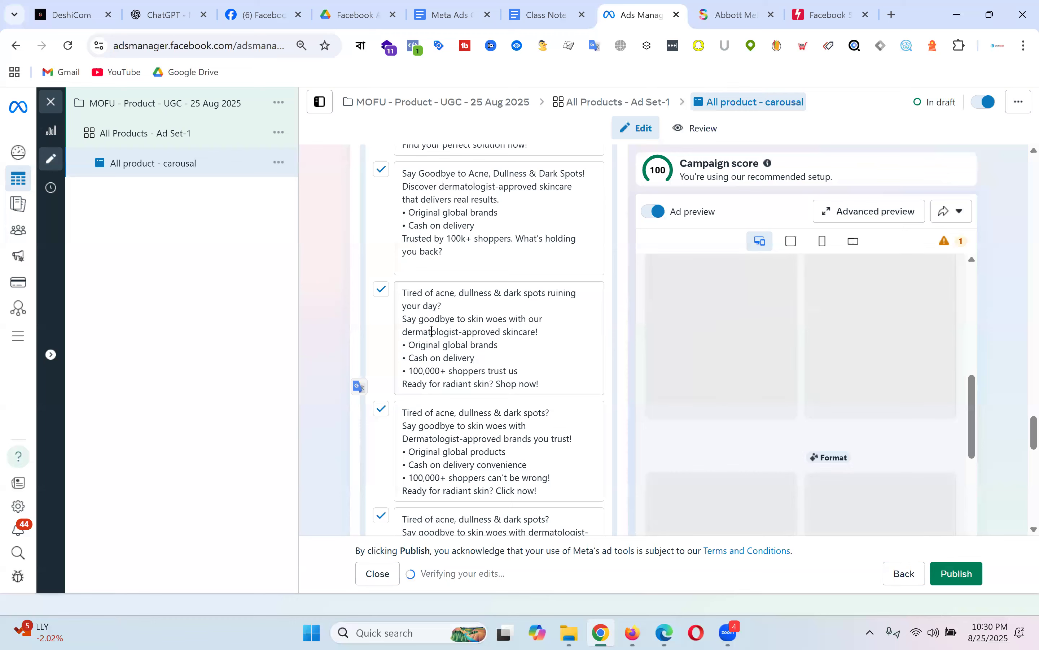
{"action": "scroll", "coordinate": [531, 318], "scroll_direction": "down", "scroll_amount": 10}
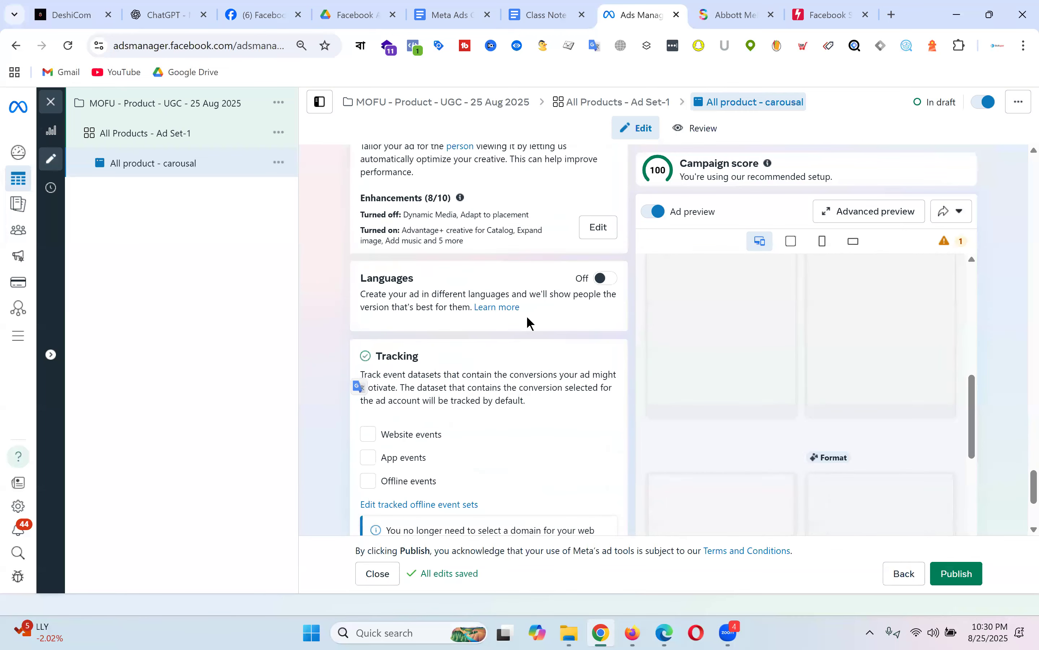
{"action": "scroll", "coordinate": [531, 323], "scroll_direction": "down", "scroll_amount": 5}
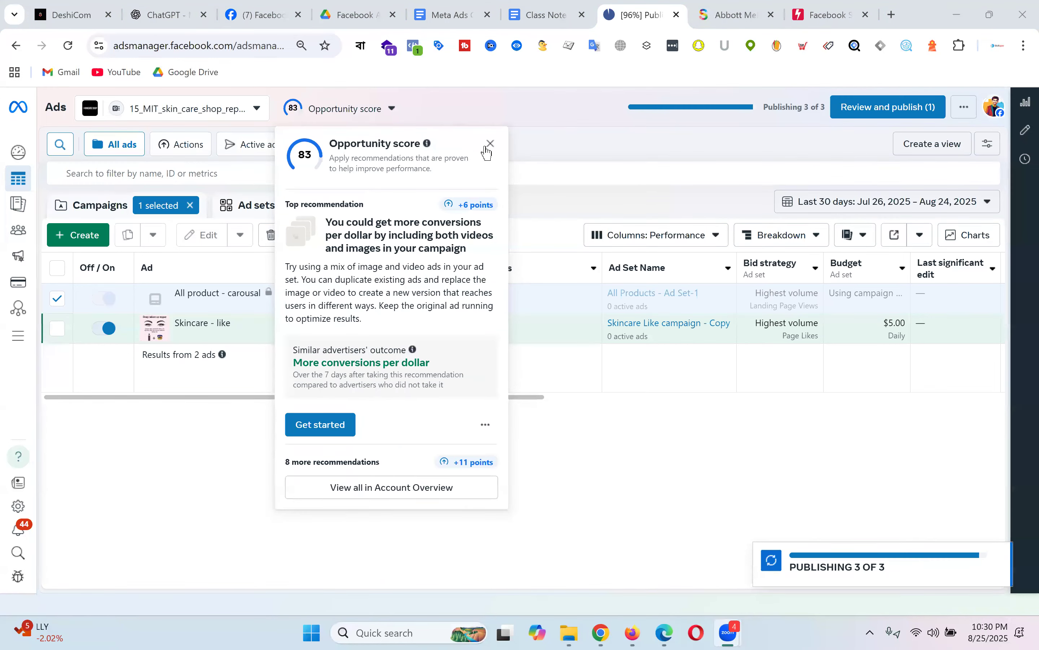
{"action": "left_click", "coordinate": [490, 144]}
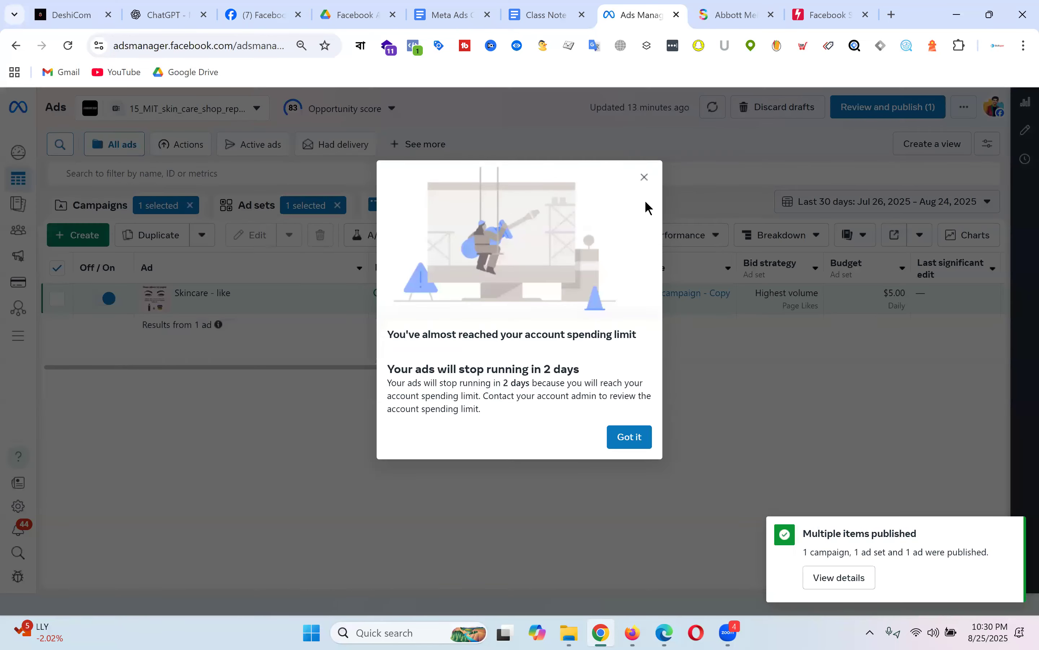
{"action": "left_click", "coordinate": [644, 176]}
Step: Clear the ad, ad set and campaign selections and show the full campaign list
{"action": "left_click", "coordinate": [483, 205]}
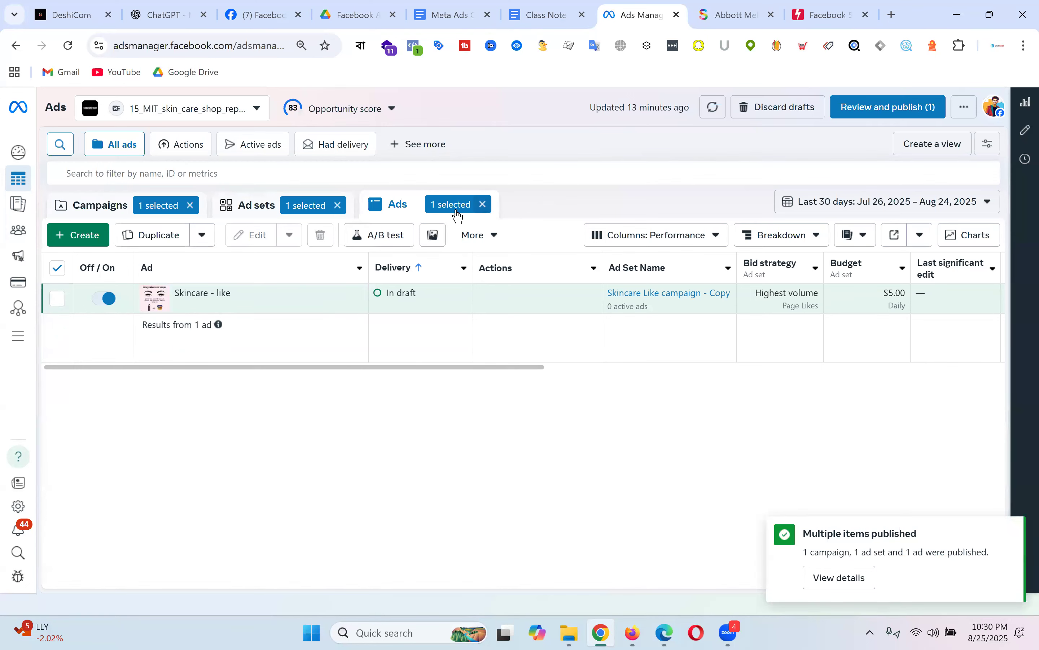
{"action": "left_click", "coordinate": [338, 205]}
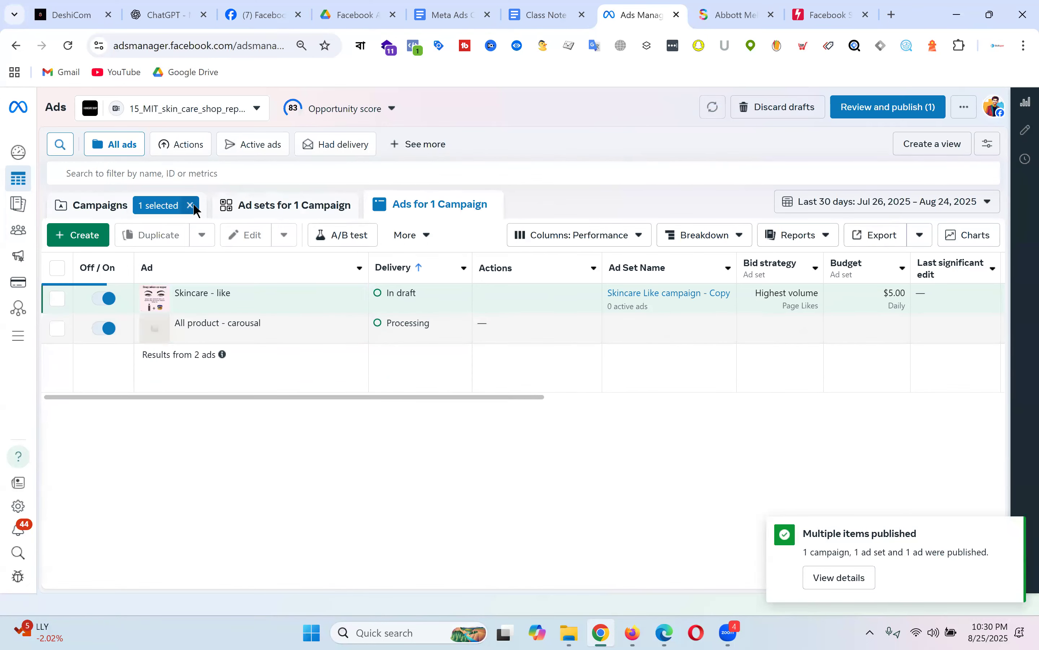
{"action": "left_click", "coordinate": [190, 205]}
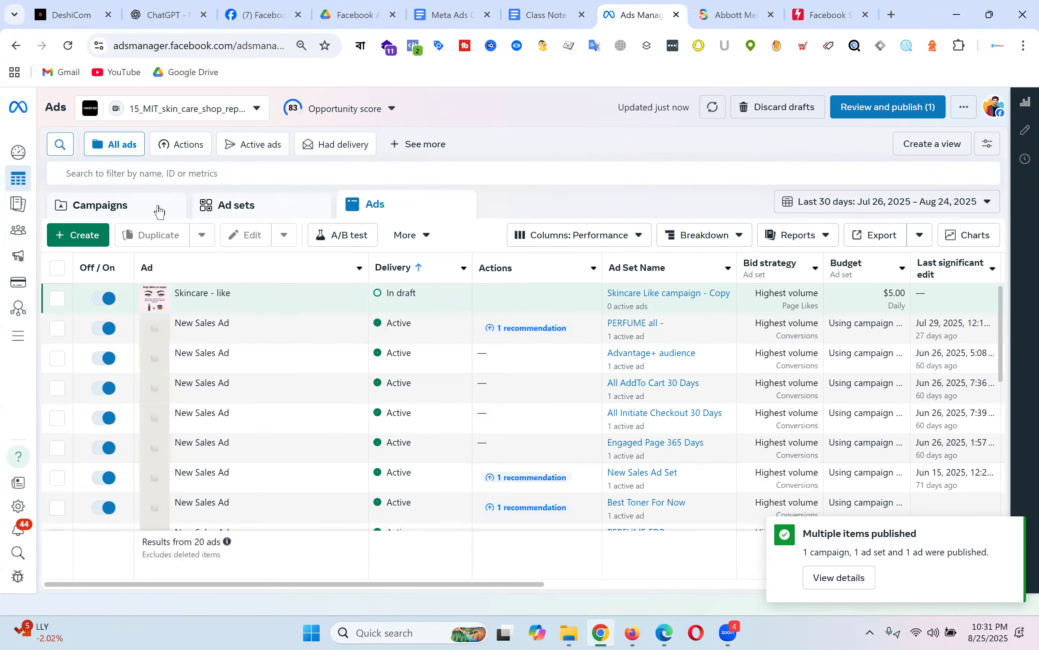
{"action": "left_click", "coordinate": [157, 208]}
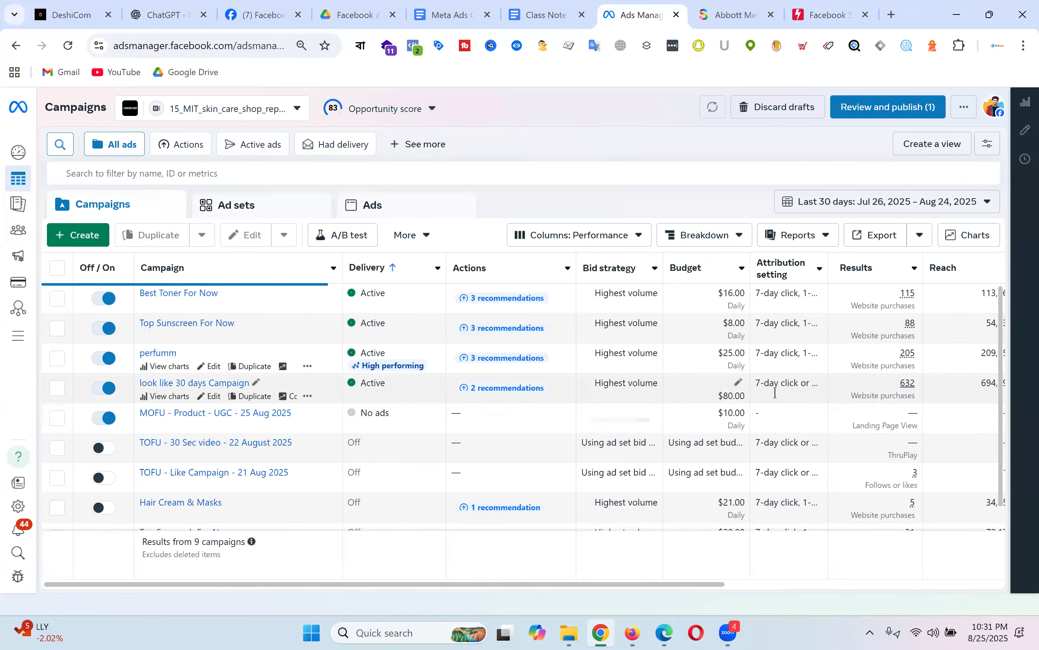
Step: Turn off the MOFU - Product - UGC - 25 Aug 2025 campaign
{"action": "scroll", "coordinate": [398, 381], "scroll_direction": "down", "scroll_amount": 1}
{"action": "scroll", "coordinate": [378, 392], "scroll_direction": "up", "scroll_amount": 1}
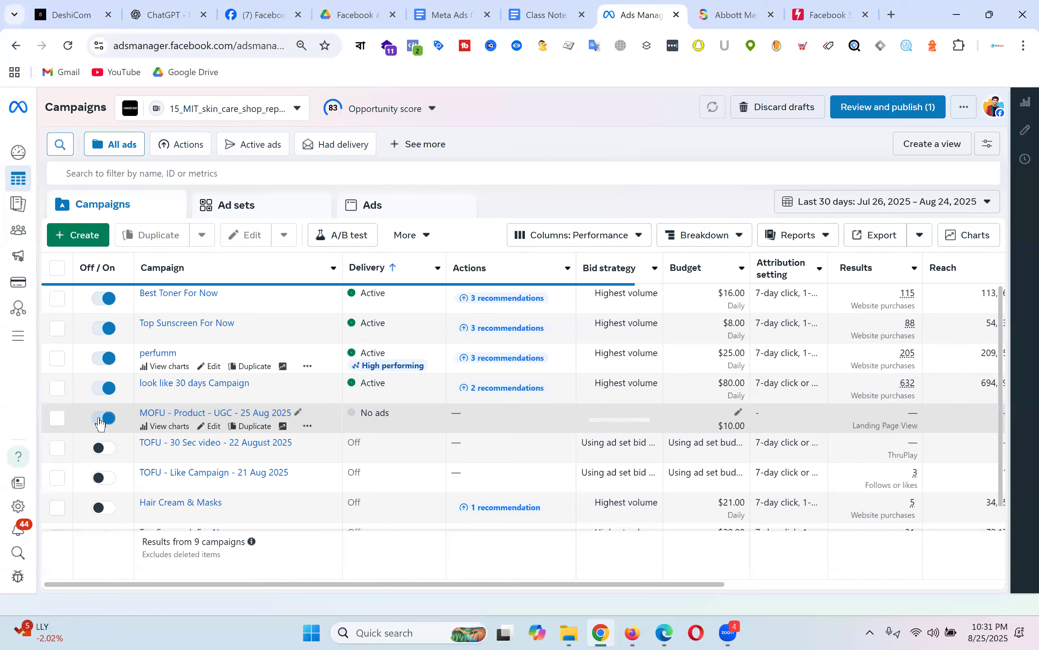
{"action": "mouse_move", "coordinate": [99, 423]}
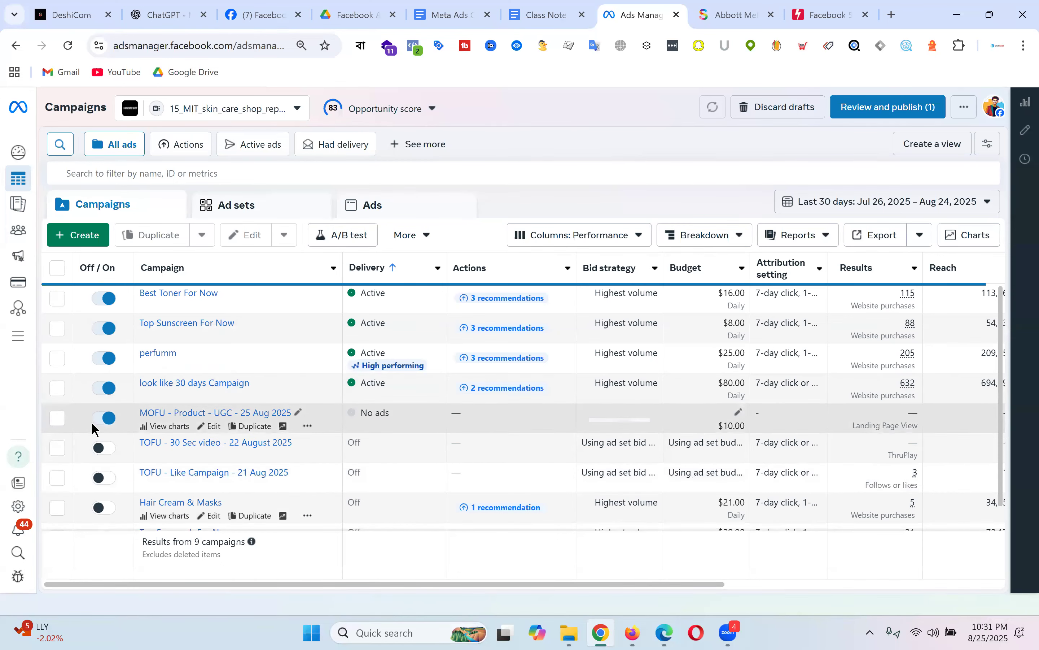
{"action": "left_click", "coordinate": [103, 418]}
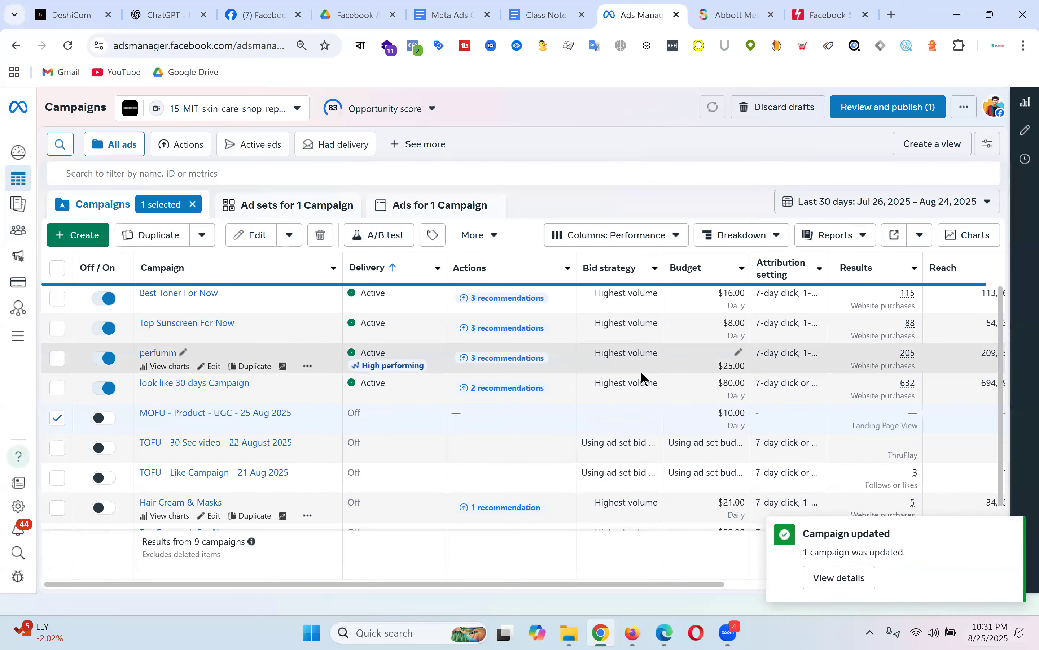
{"action": "scroll", "coordinate": [644, 373], "scroll_direction": "down", "scroll_amount": 1}
{"action": "scroll", "coordinate": [593, 398], "scroll_direction": "up", "scroll_amount": 1}
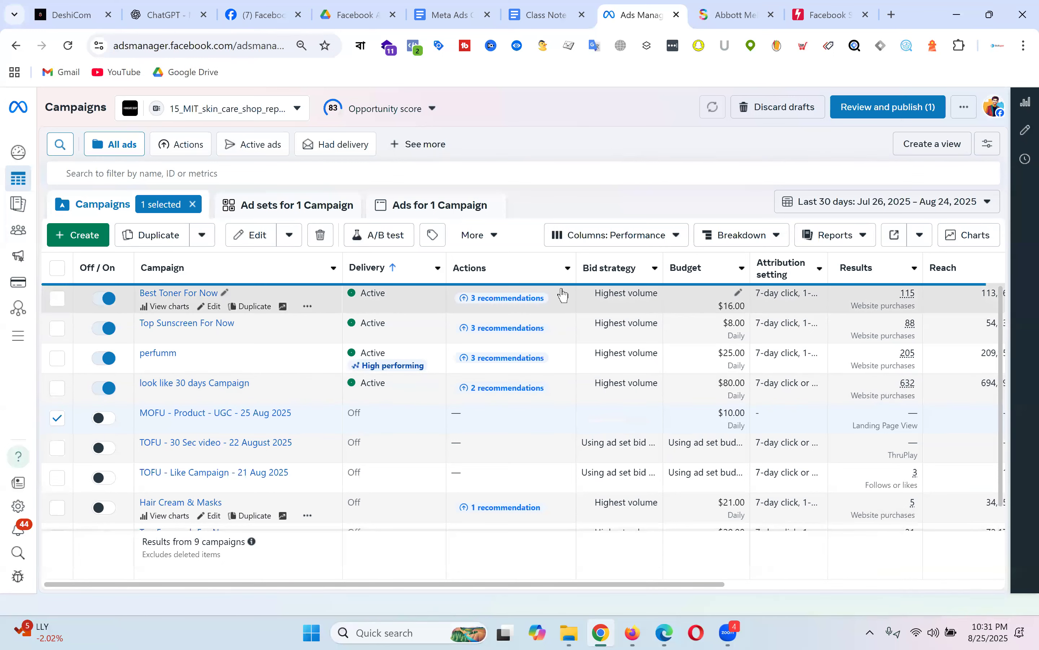
Step: Return to the Class Note document and copy the Class-18: Homework-18 heading with its two numbered tasks
{"action": "mouse_move", "coordinate": [563, 295]}
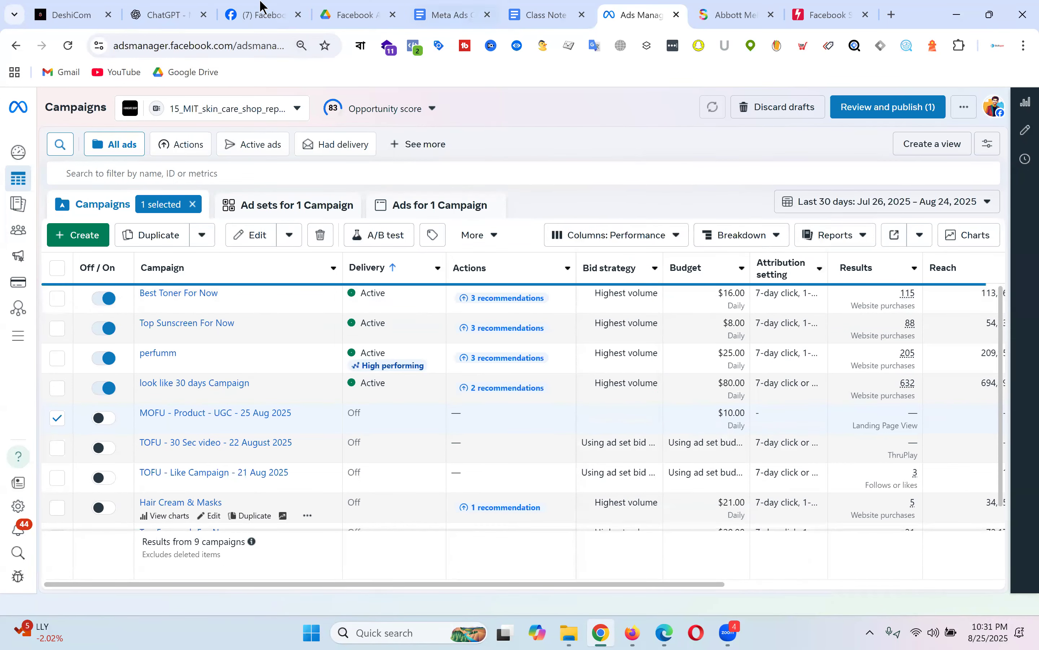
{"action": "left_click", "coordinate": [458, 6]}
{"action": "key", "text": "ctrl+Tab"}
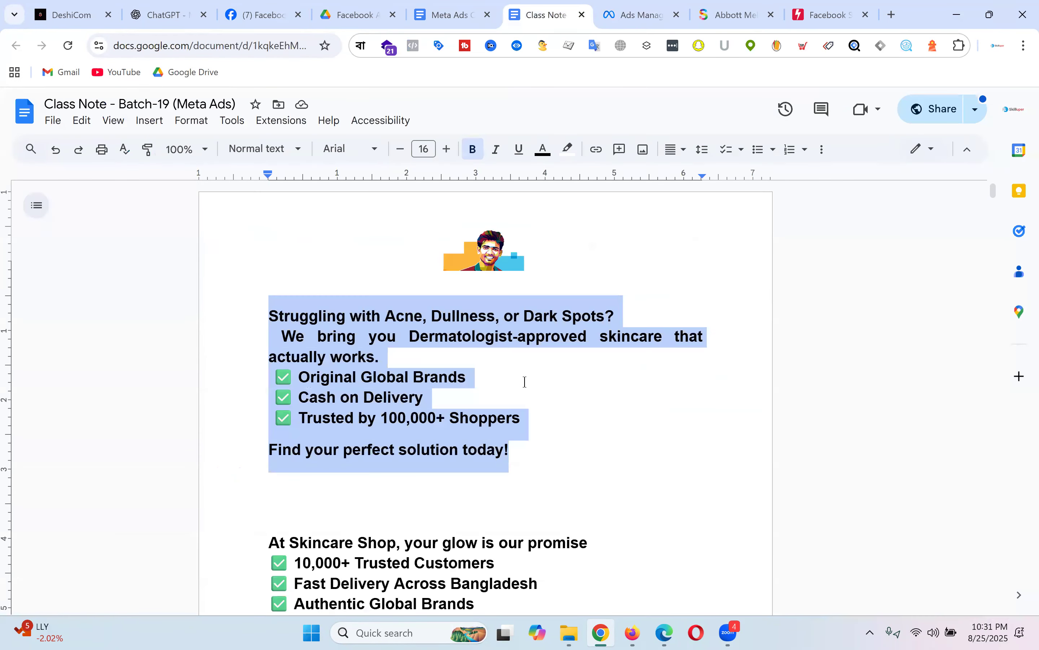
{"action": "scroll", "coordinate": [455, 341], "scroll_direction": "down", "scroll_amount": 7}
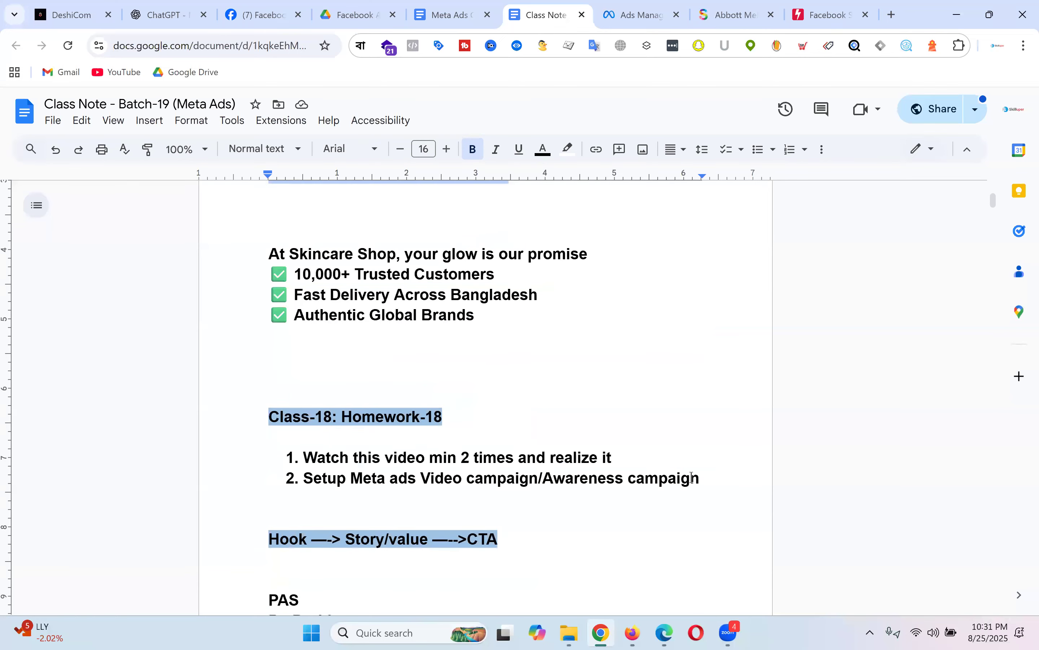
{"action": "left_click_drag", "start_coordinate": [711, 484], "coordinate": [218, 414]}
{"action": "key", "text": "ctrl+c"}
Step: Add five blank lines above the ad text at the document's start and paste the Class-18 homework block there
{"action": "scroll", "coordinate": [539, 378], "scroll_direction": "up", "scroll_amount": 7}
{"action": "left_click", "coordinate": [399, 282]}
{"action": "key", "text": "Return"}
{"action": "key", "text": "Return"}
{"action": "key", "text": "Return"}
{"action": "key", "text": "Return"}
{"action": "key", "text": "Return"}
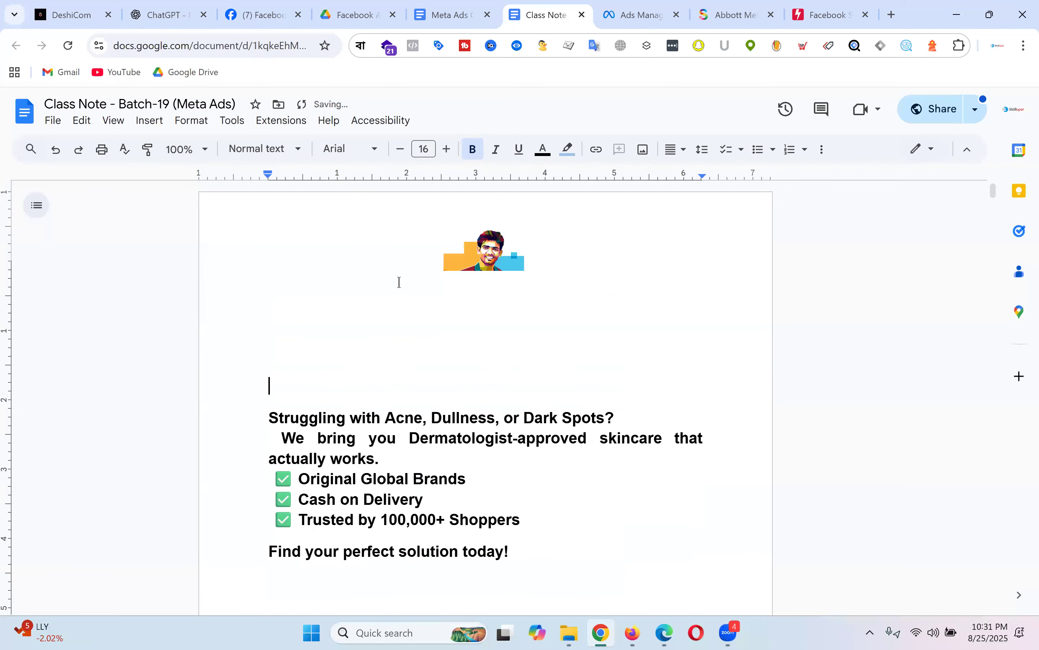
{"action": "left_click", "coordinate": [323, 293]}
{"action": "key", "text": "ctrl+v"}
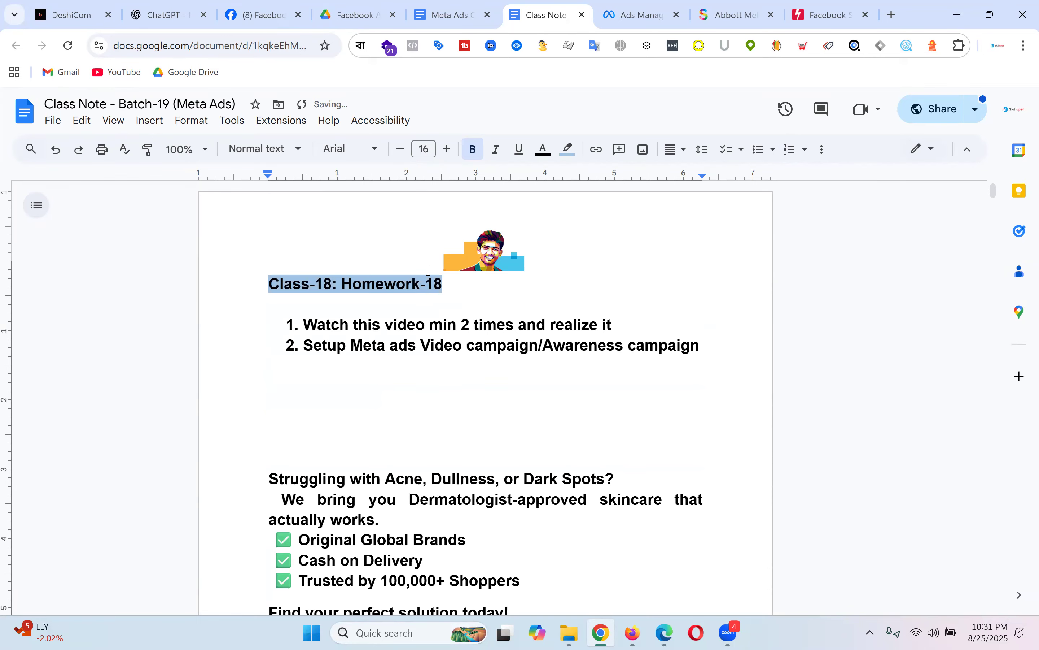
Step: Return to Ads Manager and view the ad sets of the MOFU - Product - UGC - 25 Aug 2025 campaign
{"action": "left_click", "coordinate": [644, 15]}
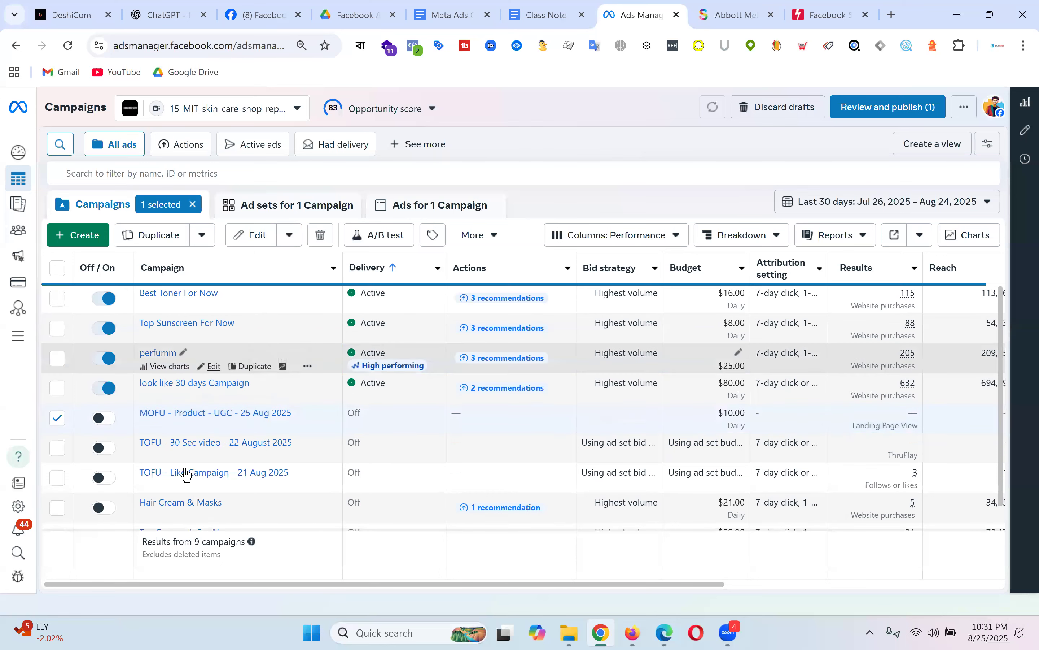
{"action": "left_click", "coordinate": [246, 412]}
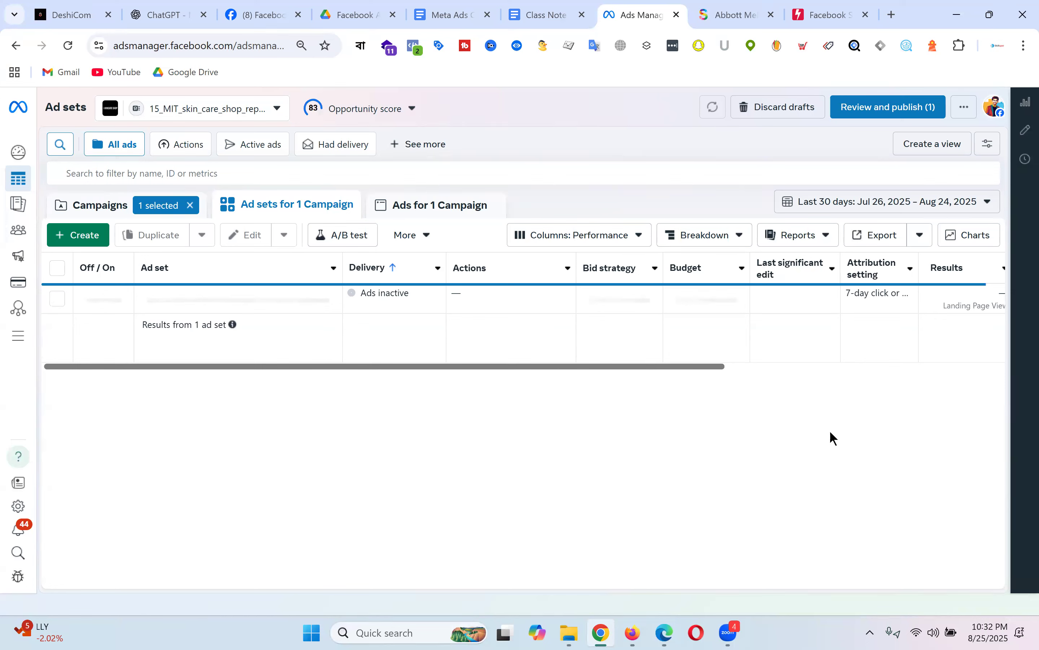
{"action": "left_click", "coordinate": [456, 212]}
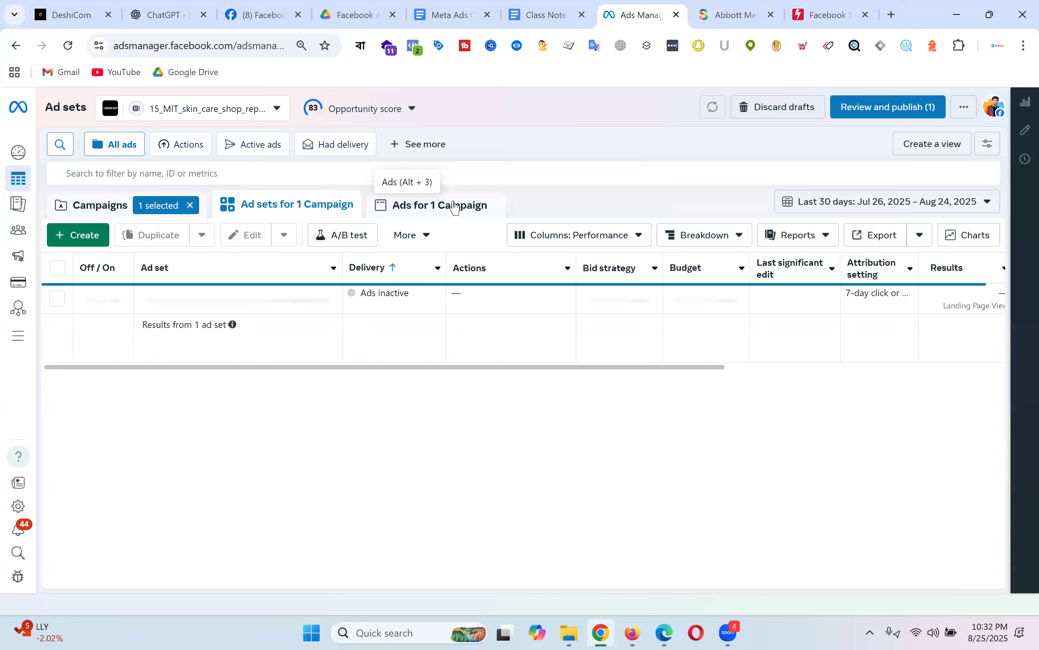
{"action": "left_click", "coordinate": [306, 212]}
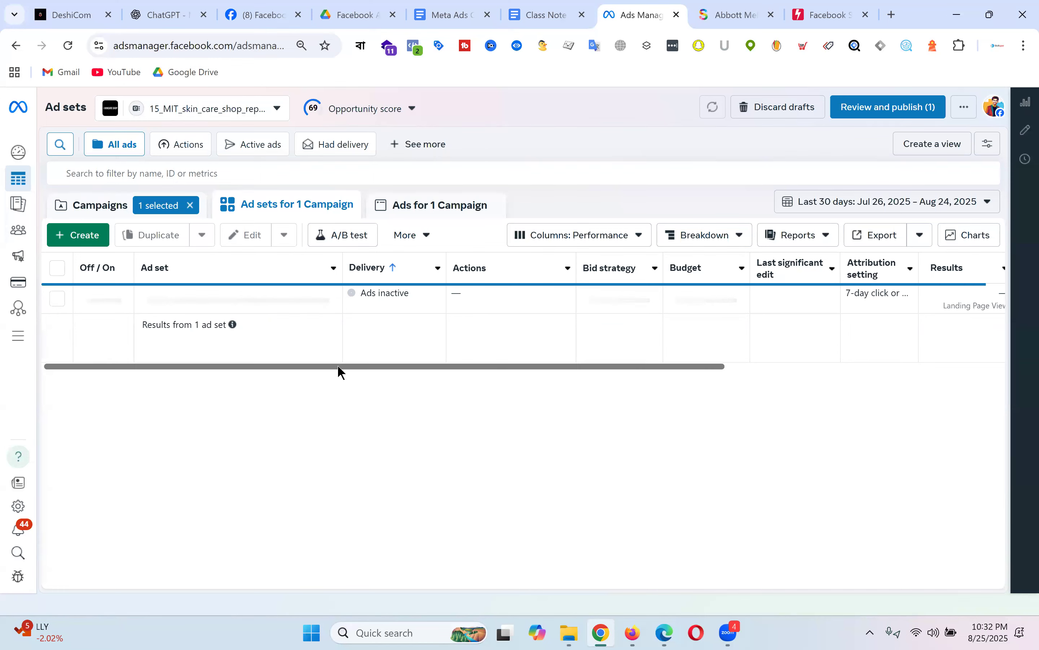
{"action": "left_click", "coordinate": [102, 209]}
{"action": "left_click", "coordinate": [267, 204]}
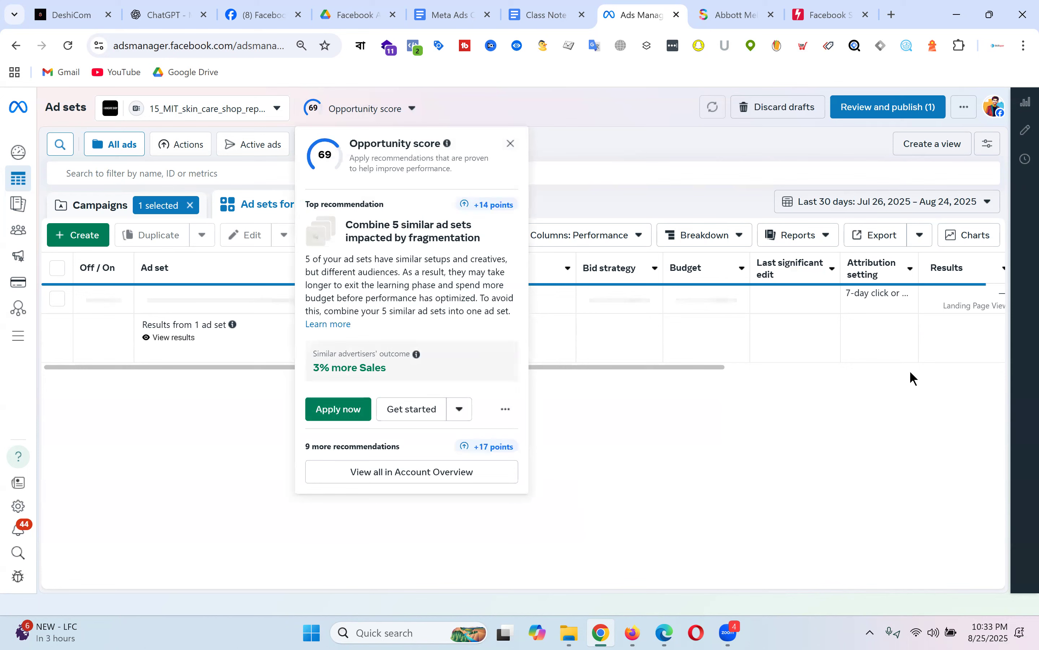
{"action": "left_click", "coordinate": [822, 439]}
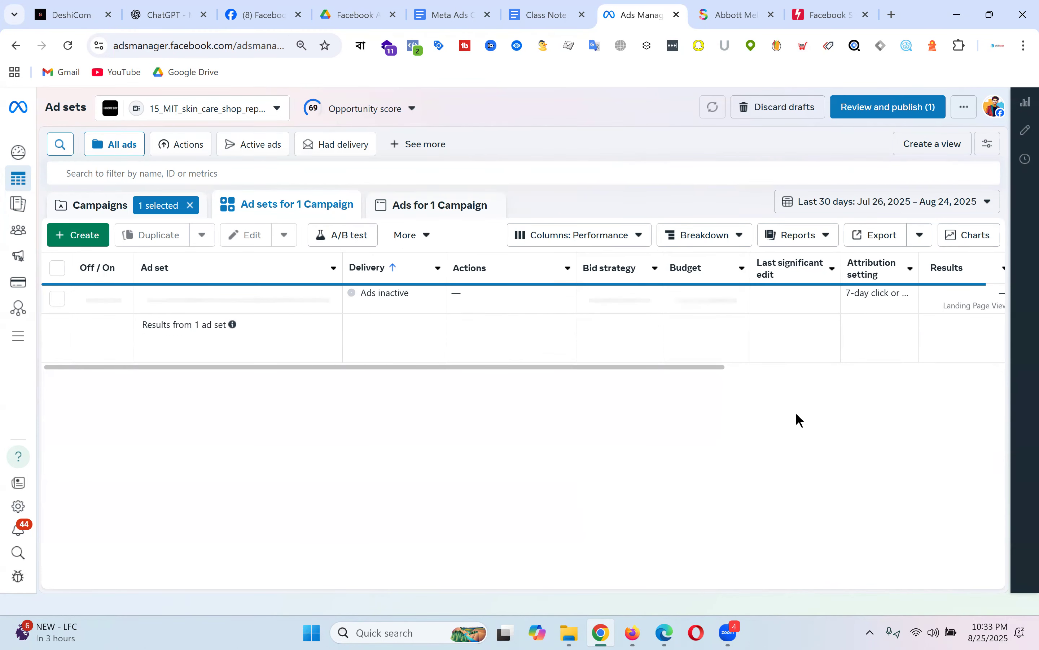
Step: Return to the Class Note document, renumber its first heading to Class-19: Homework-19 and add a blank line above it
{"action": "left_click", "coordinate": [558, 8]}
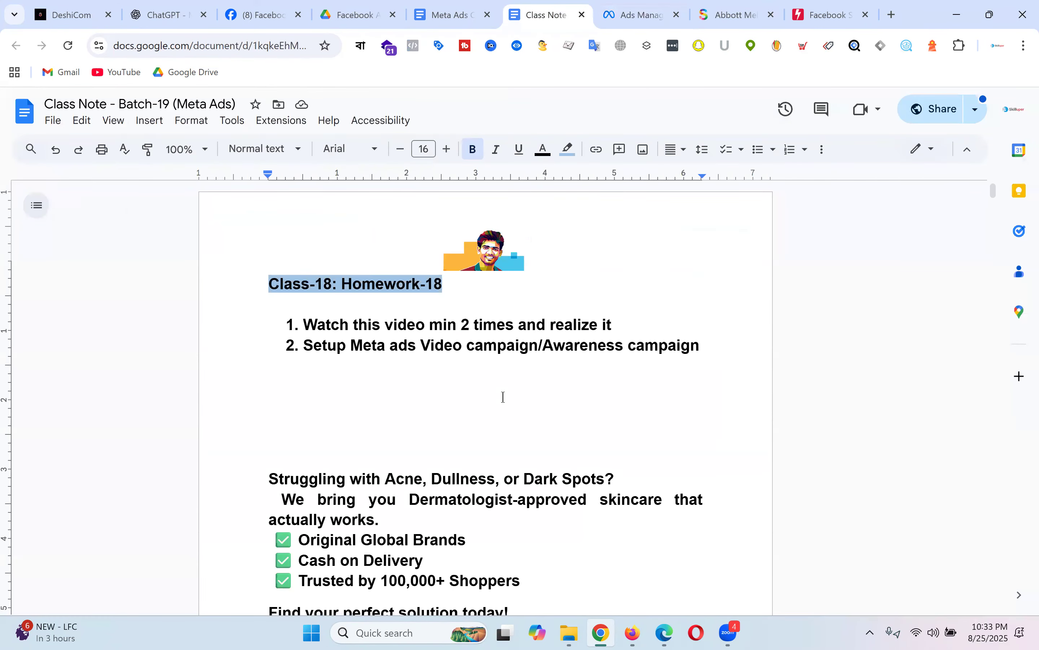
{"action": "scroll", "coordinate": [492, 387], "scroll_direction": "down", "scroll_amount": 8}
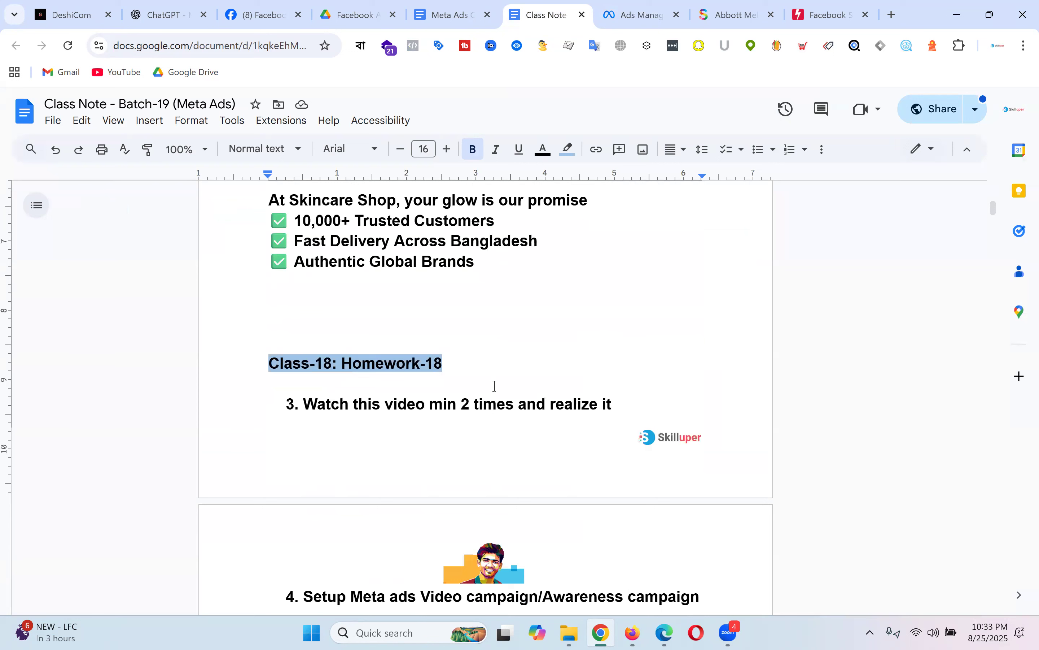
{"action": "scroll", "coordinate": [494, 386], "scroll_direction": "up", "scroll_amount": 8}
{"action": "key", "text": "BackSpace"}
{"action": "type", "text": "9"}
{"action": "left_click", "coordinate": [570, 278]}
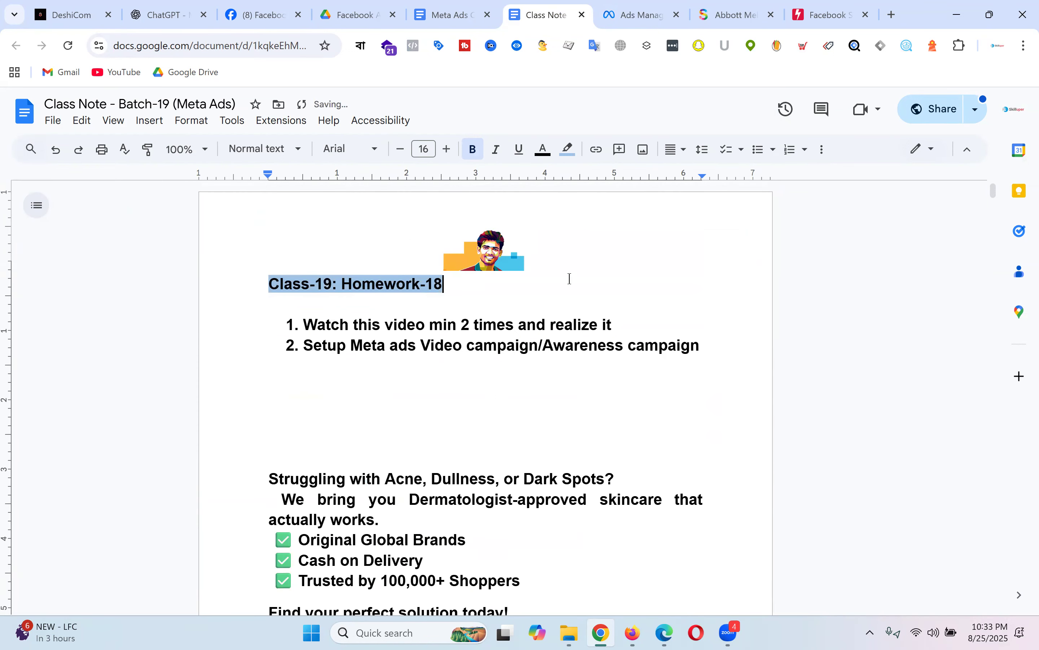
{"action": "key", "text": "BackSpace"}
{"action": "type", "text": "9"}
{"action": "key", "text": "Return"}
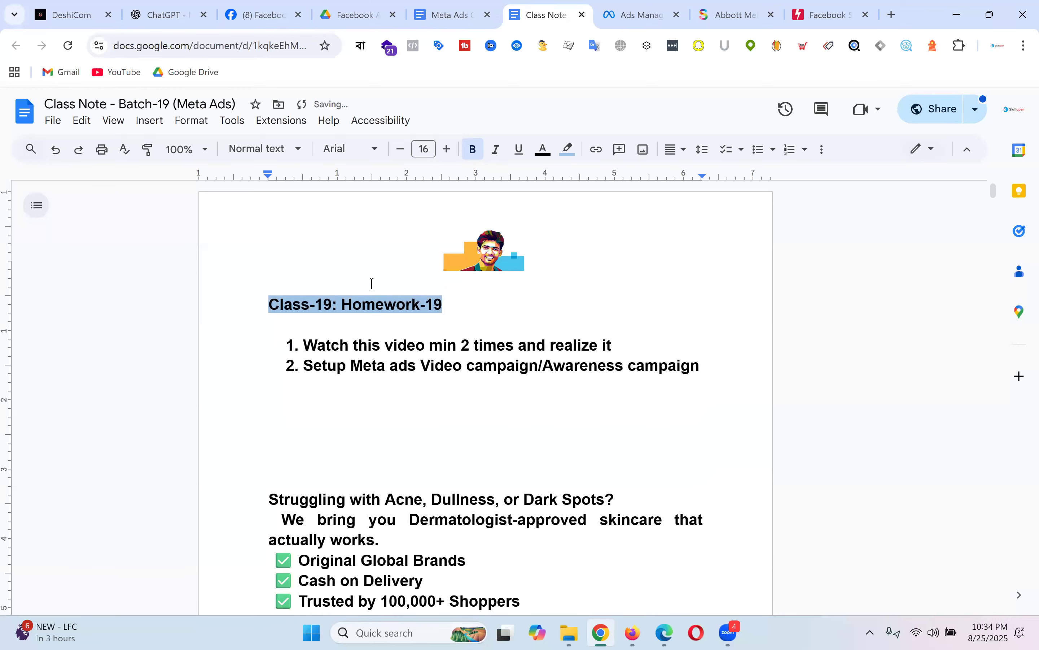